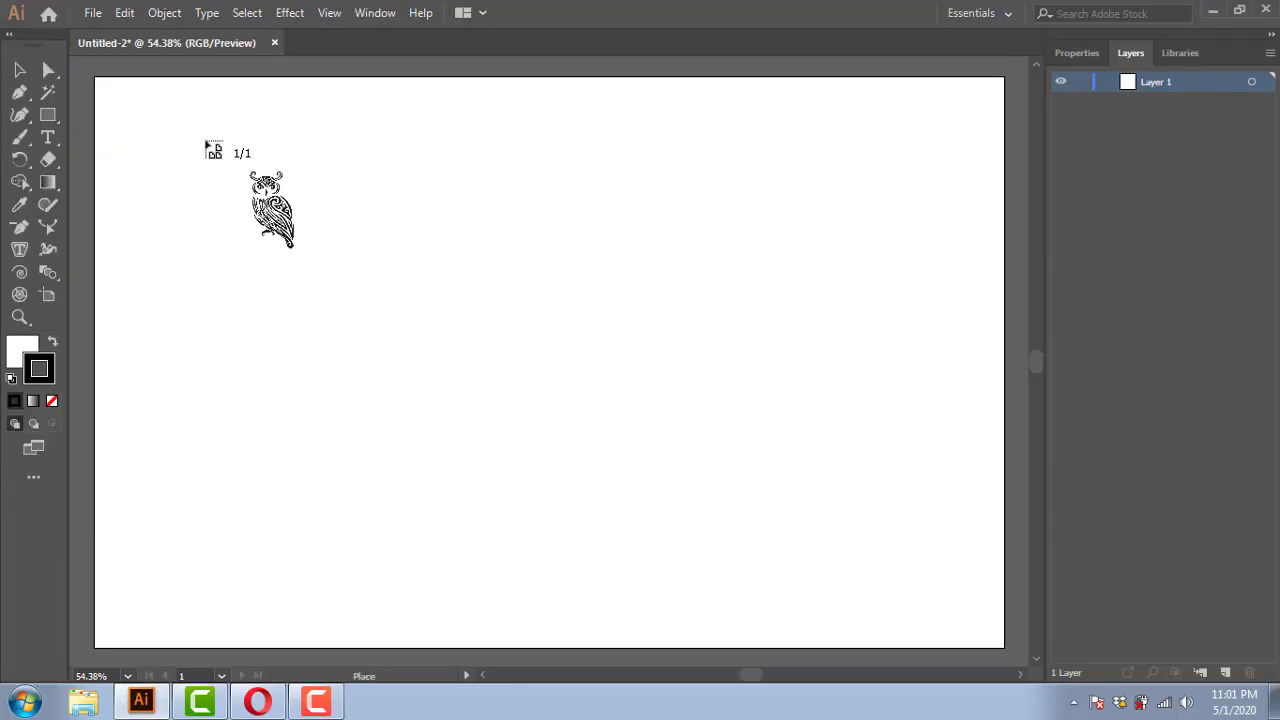
Step: Place the owl image, scale it to about 678 × 765 px, and lock it
click(205, 141)
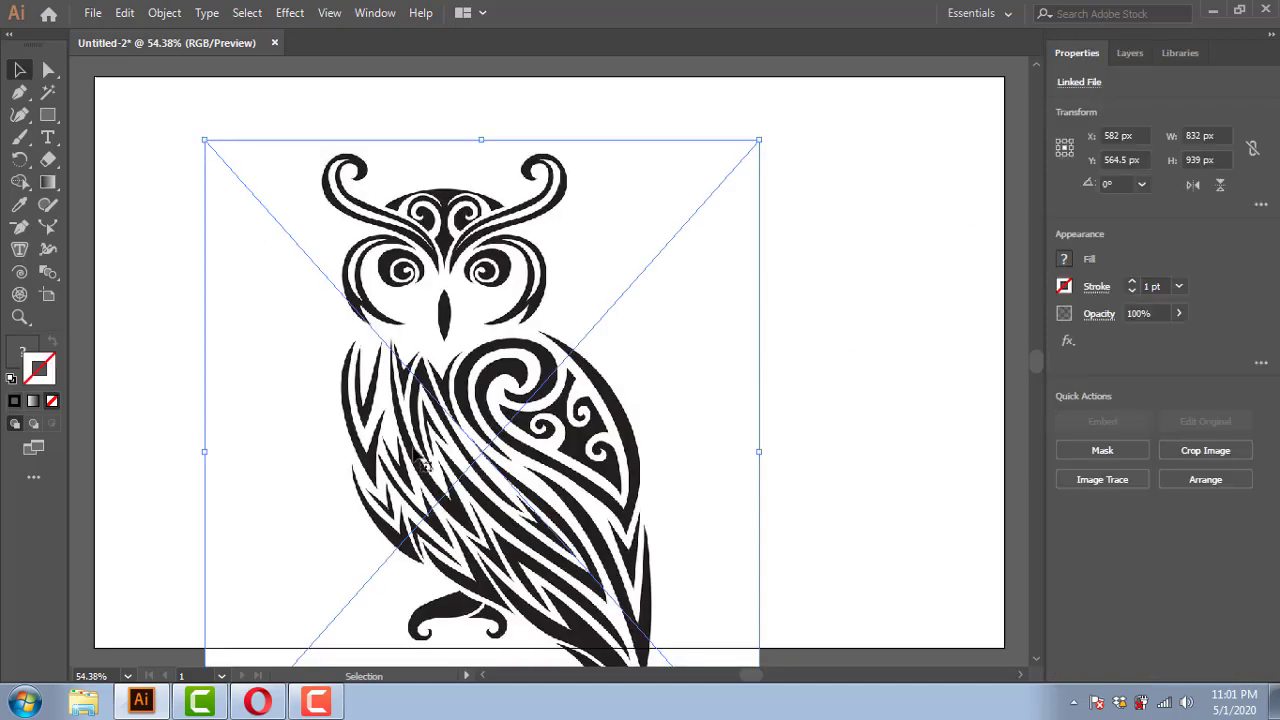
drag(363, 204, 402, 136)
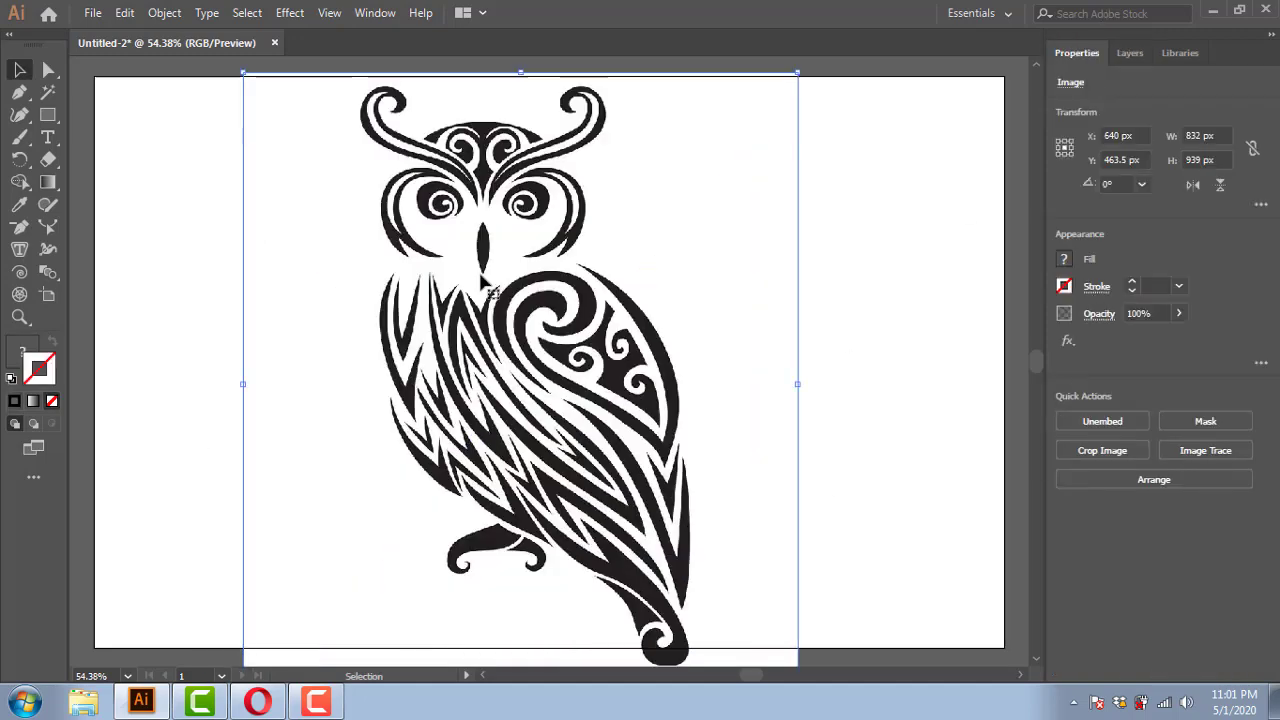
drag(242, 383, 294, 380)
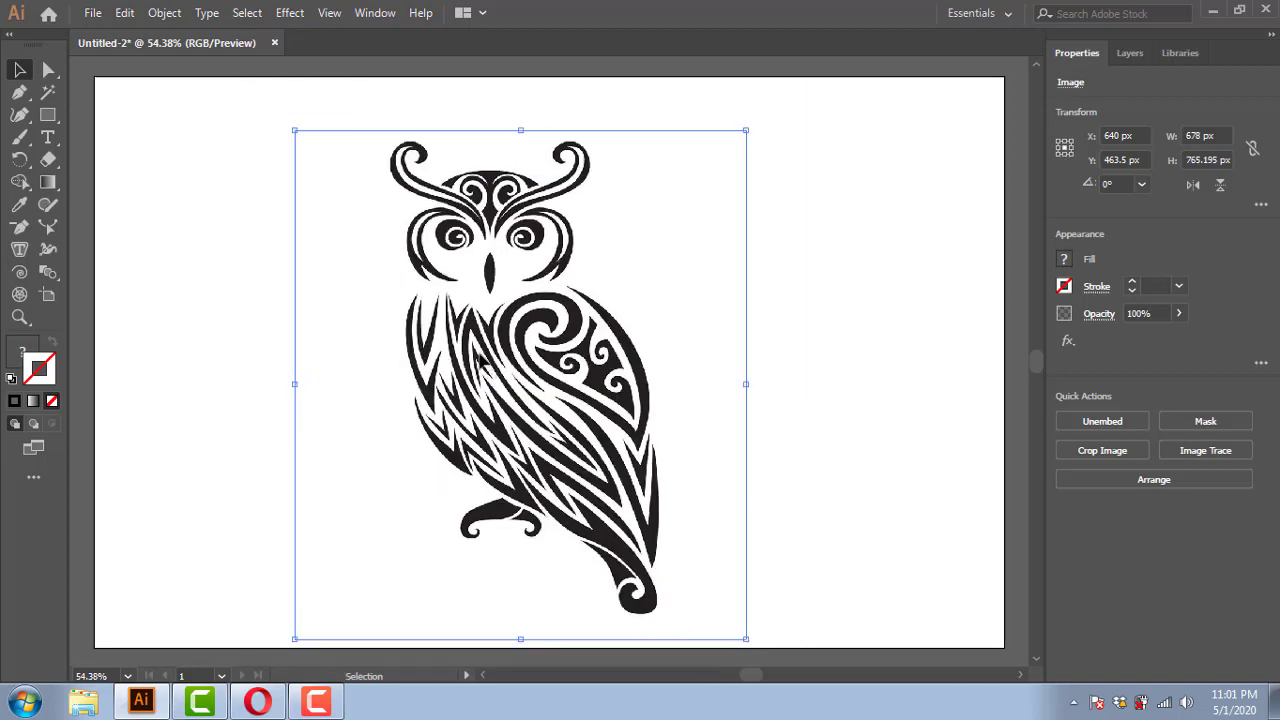
key(shift+Down)
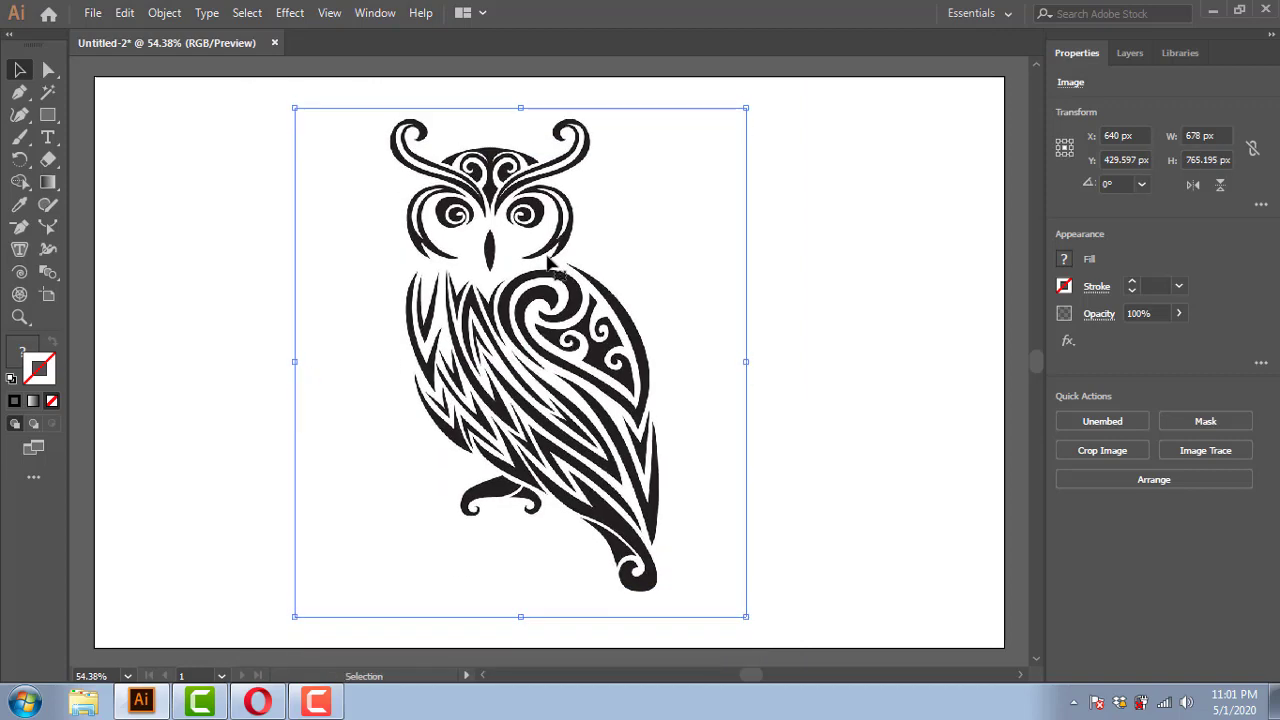
click(164, 12)
click(478, 114)
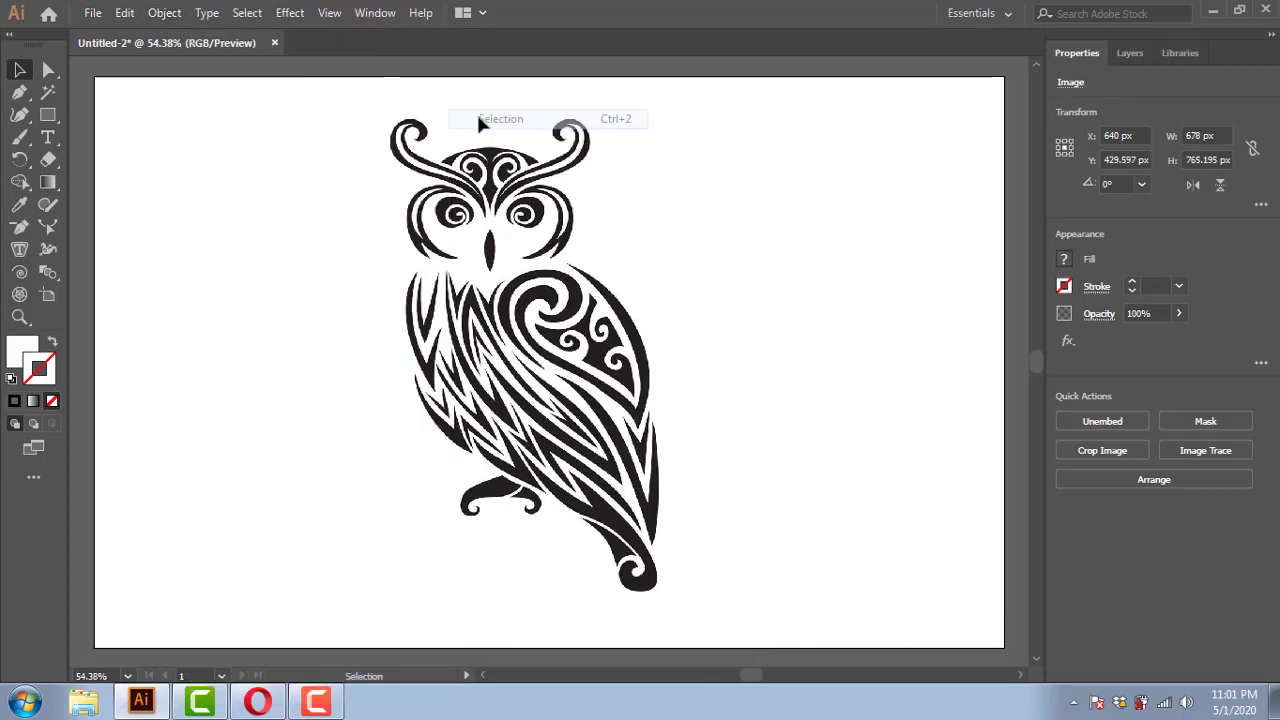
Step: Switch to the Pen tool and set a dark grey stroke colour
click(20, 93)
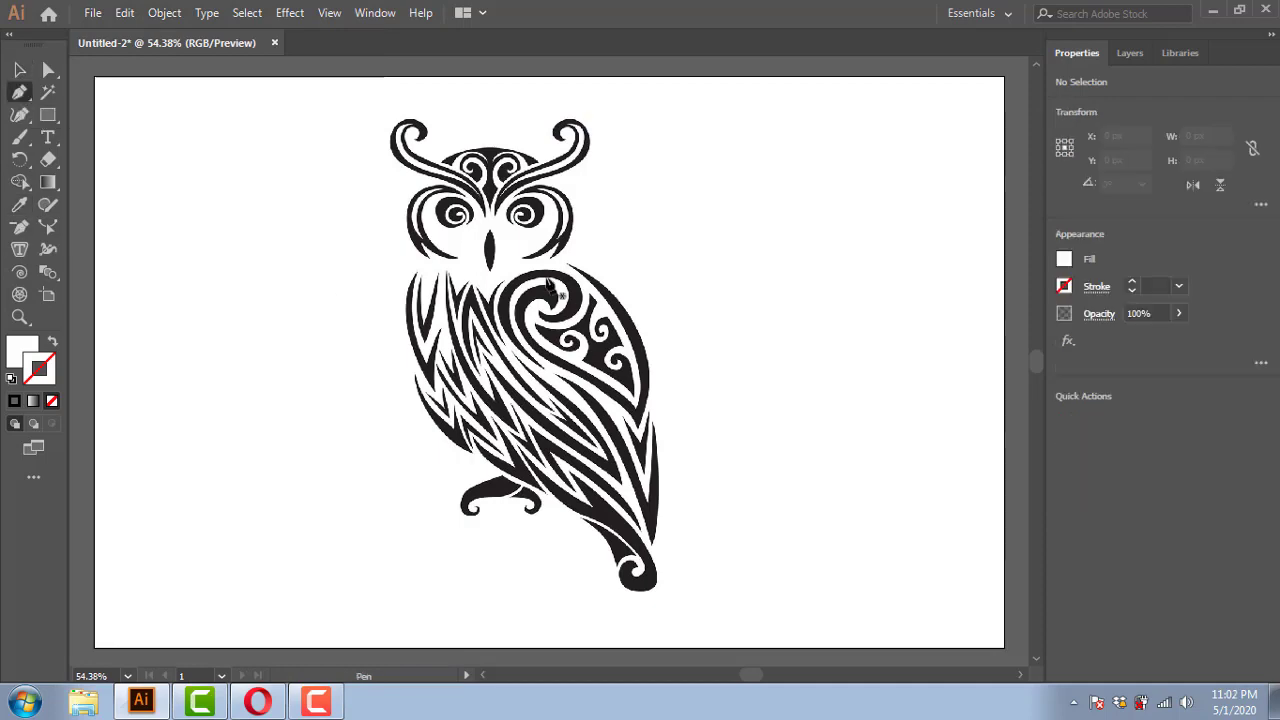
scroll(503, 262, up, 1)
scroll(500, 257, up, 1)
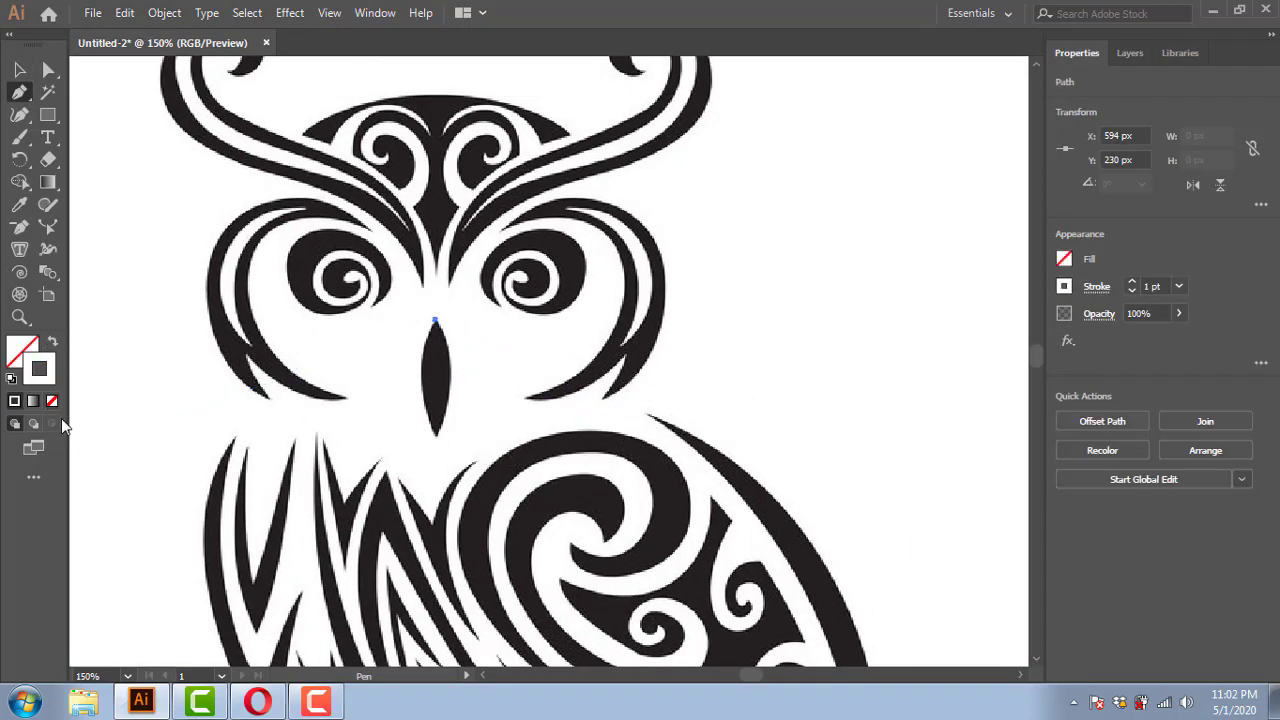
double_click(52, 377)
click(403, 398)
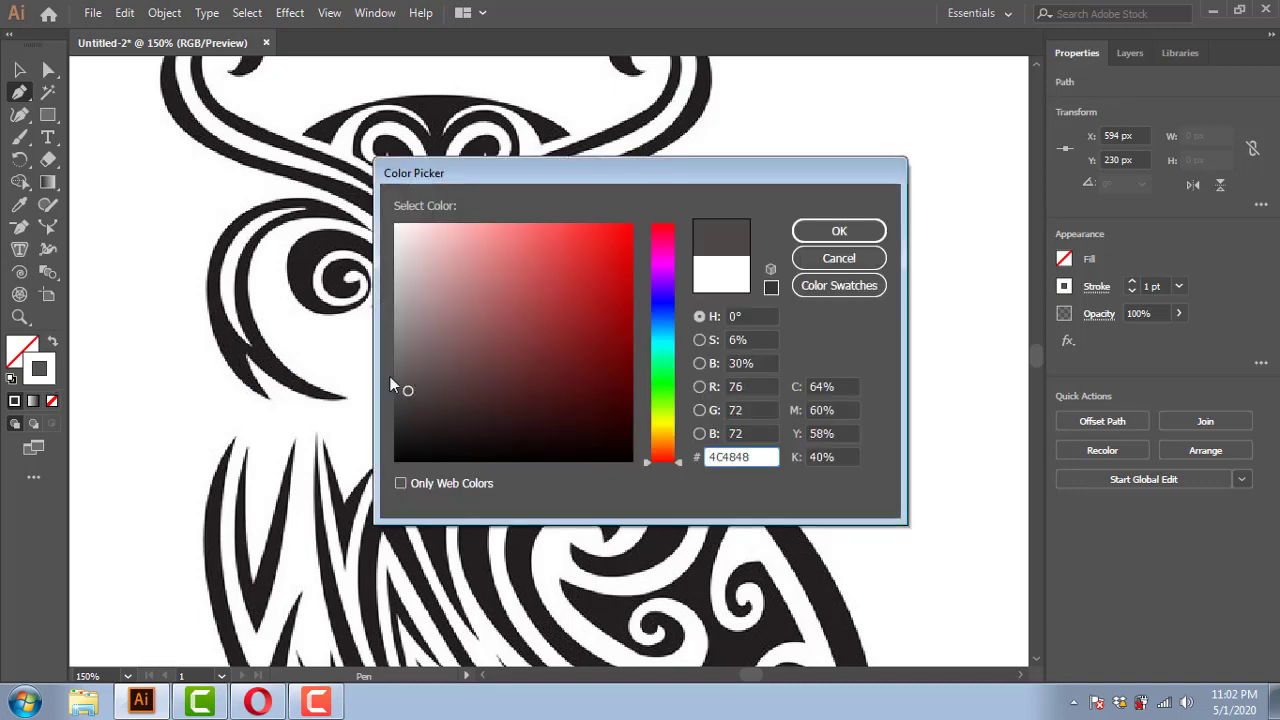
click(820, 240)
Step: Trace the beak as a closed curved path, then begin a path at the left eye
scroll(490, 371, up, 2)
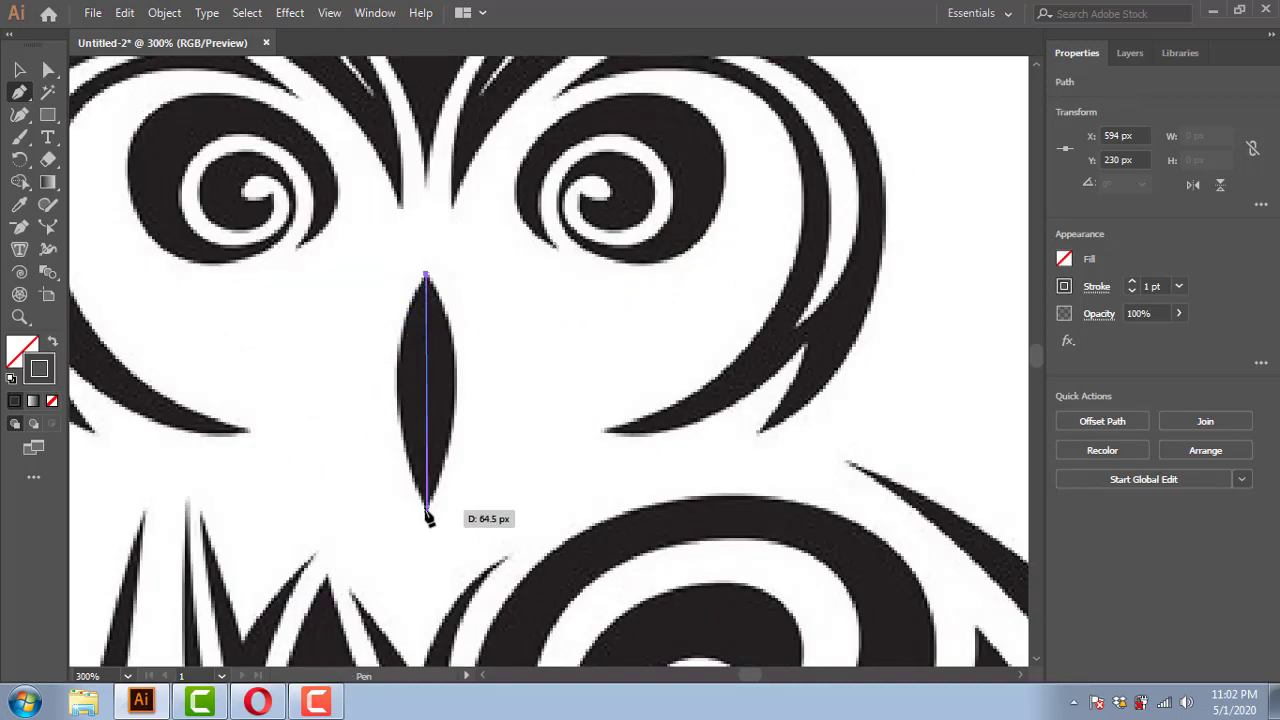
mouse_move(428, 510)
mouse_down()
mouse_move(467, 622)
mouse_move(487, 631)
mouse_up()
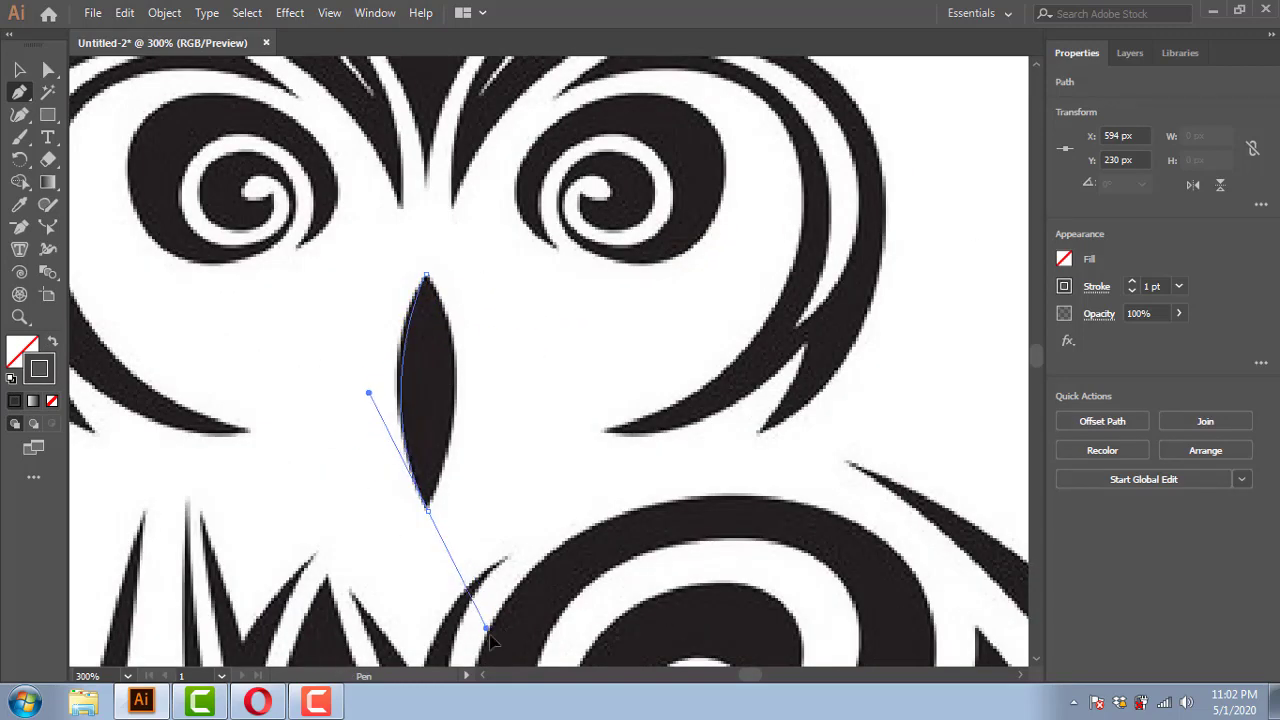
click(429, 512)
click(427, 274)
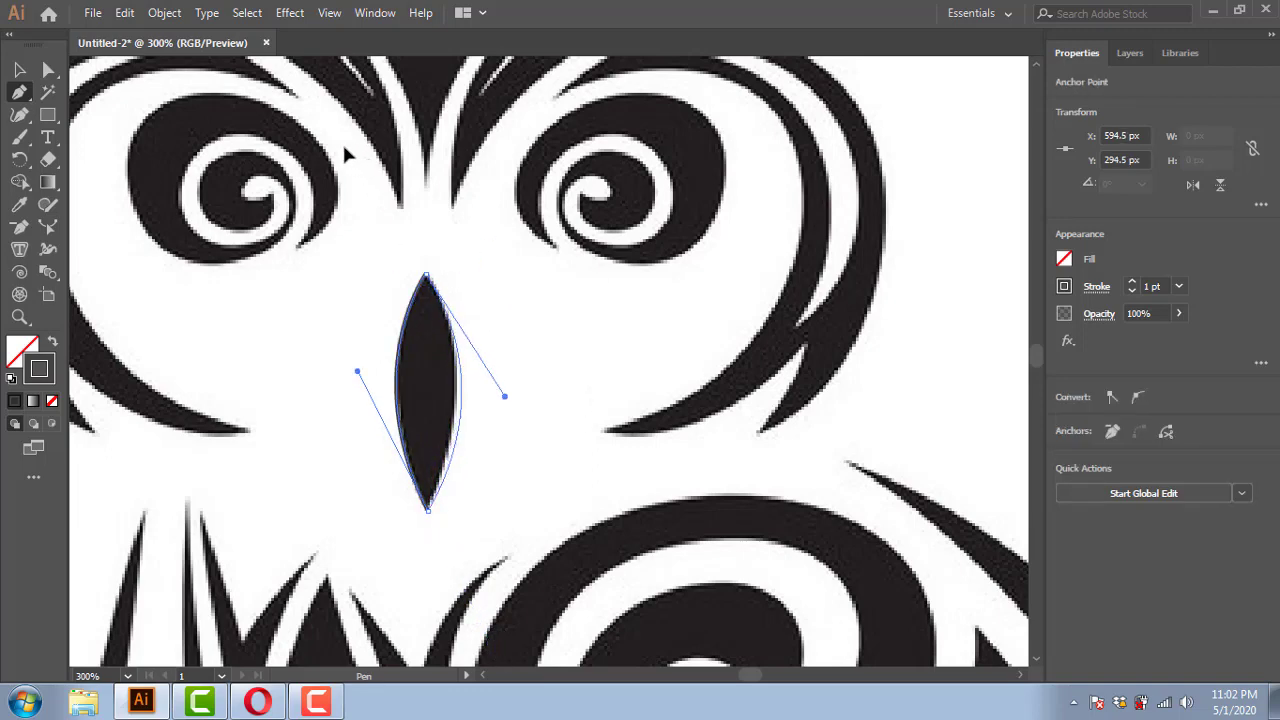
scroll(362, 290, up, 3)
scroll(362, 290, left, 2)
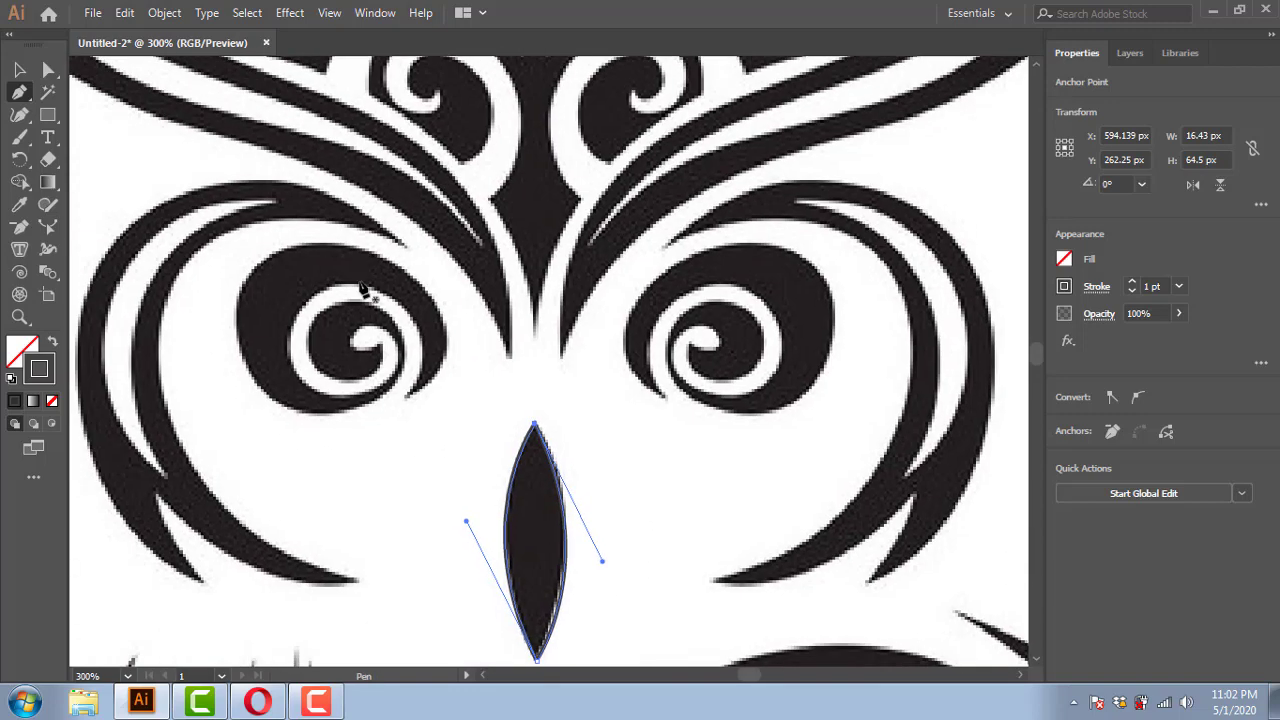
click(408, 396)
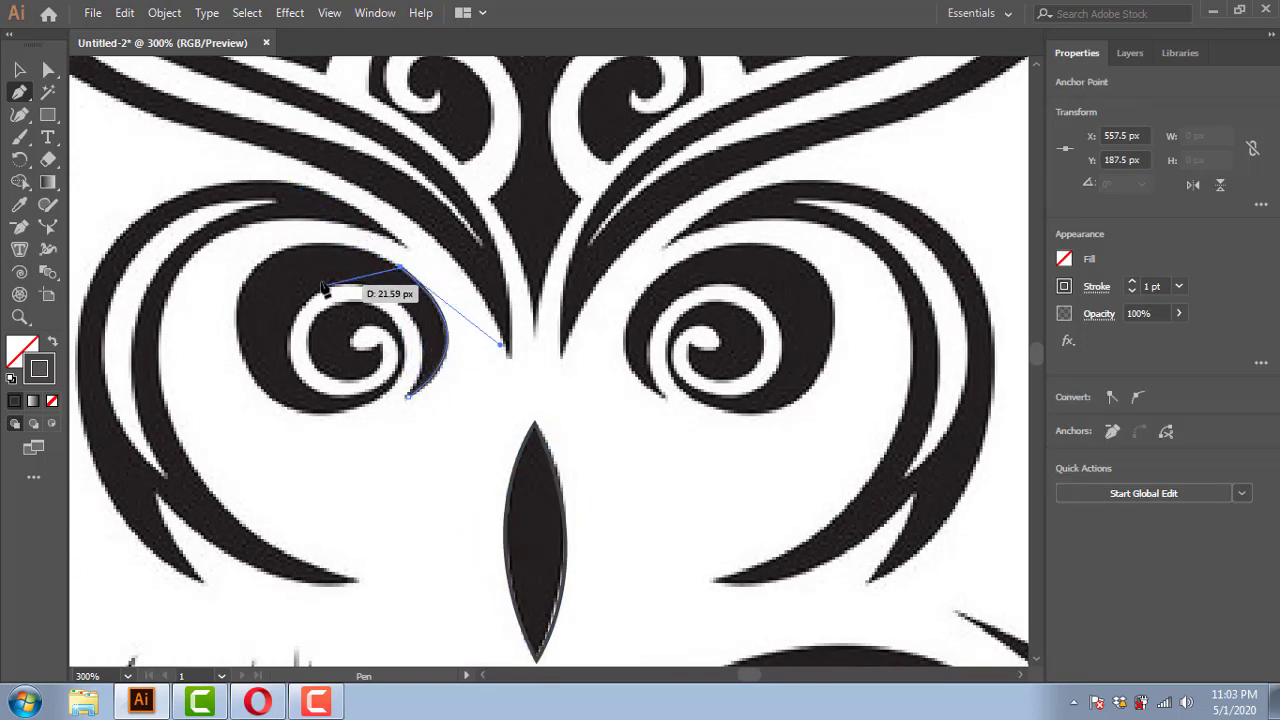
Step: Trace the left eye's outer edge with curved anchors leading into the inner spiral
drag(253, 267, 165, 318)
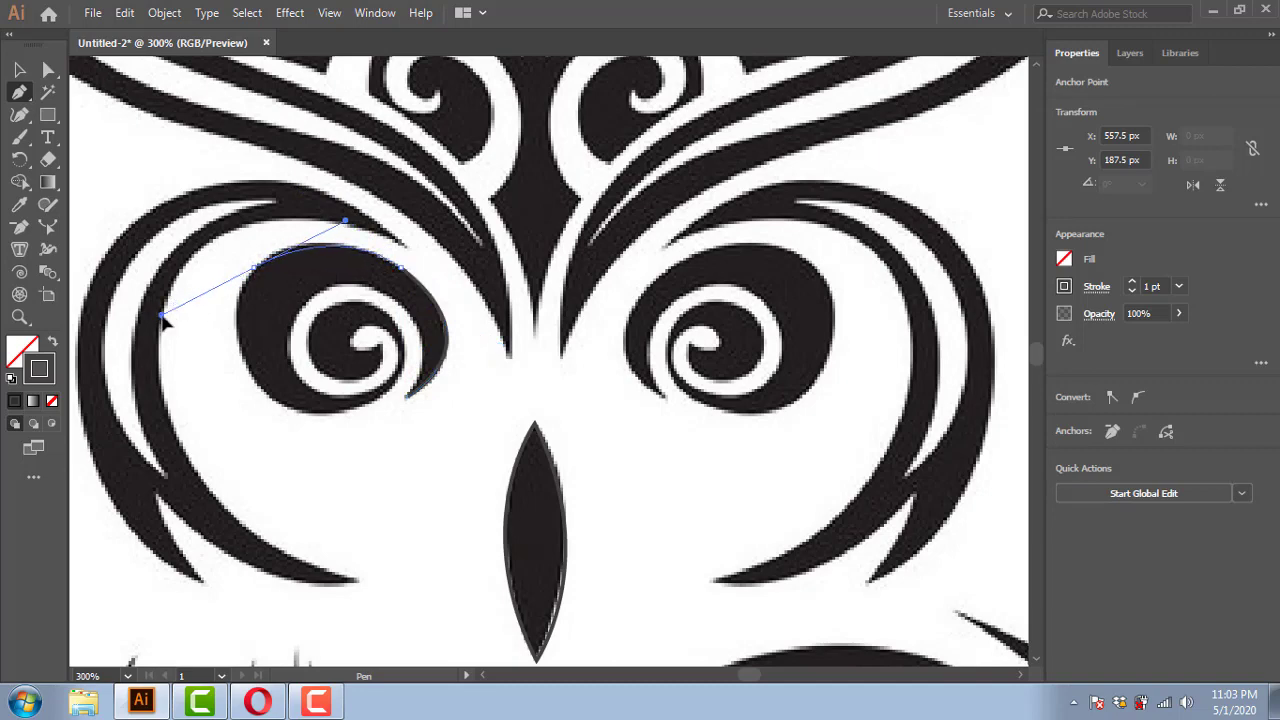
click(308, 409)
drag(427, 462, 427, 458)
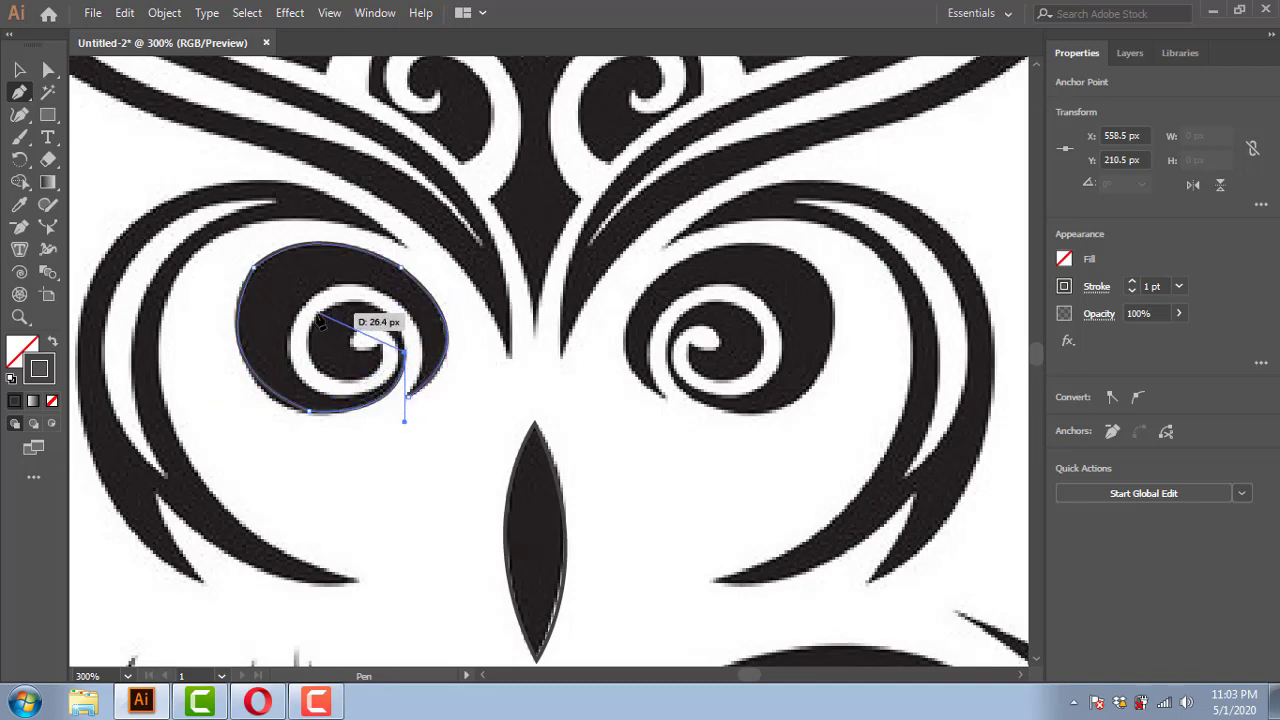
mouse_move(315, 312)
mouse_down()
mouse_move(265, 344)
mouse_move(367, 382)
mouse_move(446, 372)
mouse_move(328, 315)
mouse_up()
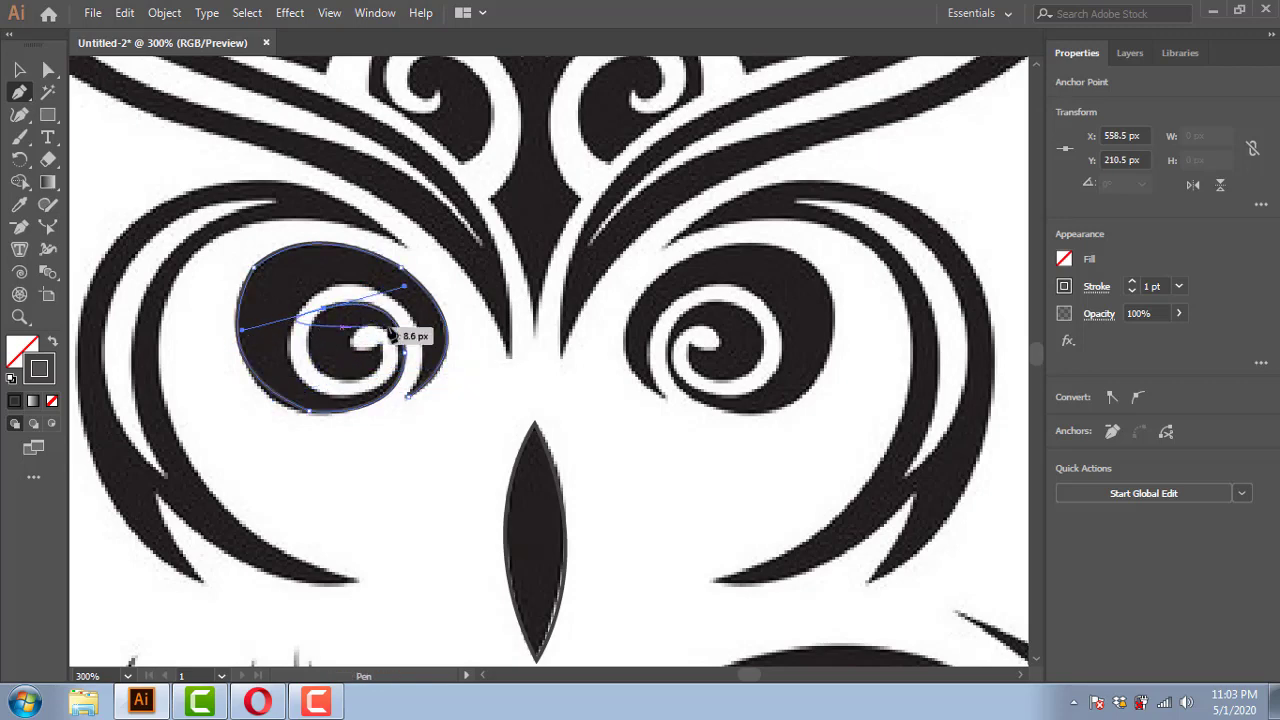
mouse_move(341, 380)
mouse_down()
mouse_move(407, 416)
mouse_move(457, 343)
mouse_up()
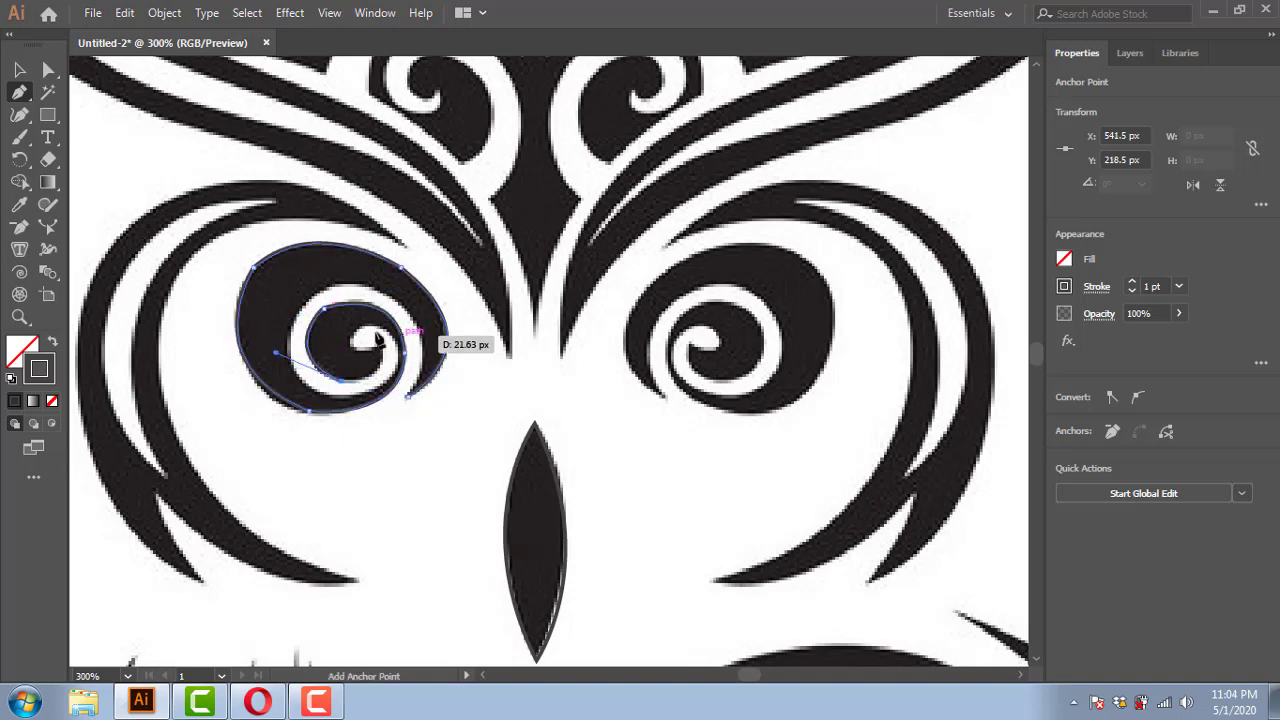
mouse_move(379, 347)
mouse_down()
mouse_move(386, 312)
mouse_move(357, 337)
mouse_move(366, 350)
mouse_move(357, 343)
mouse_move(331, 442)
mouse_move(371, 356)
mouse_move(352, 408)
mouse_move(298, 410)
mouse_up()
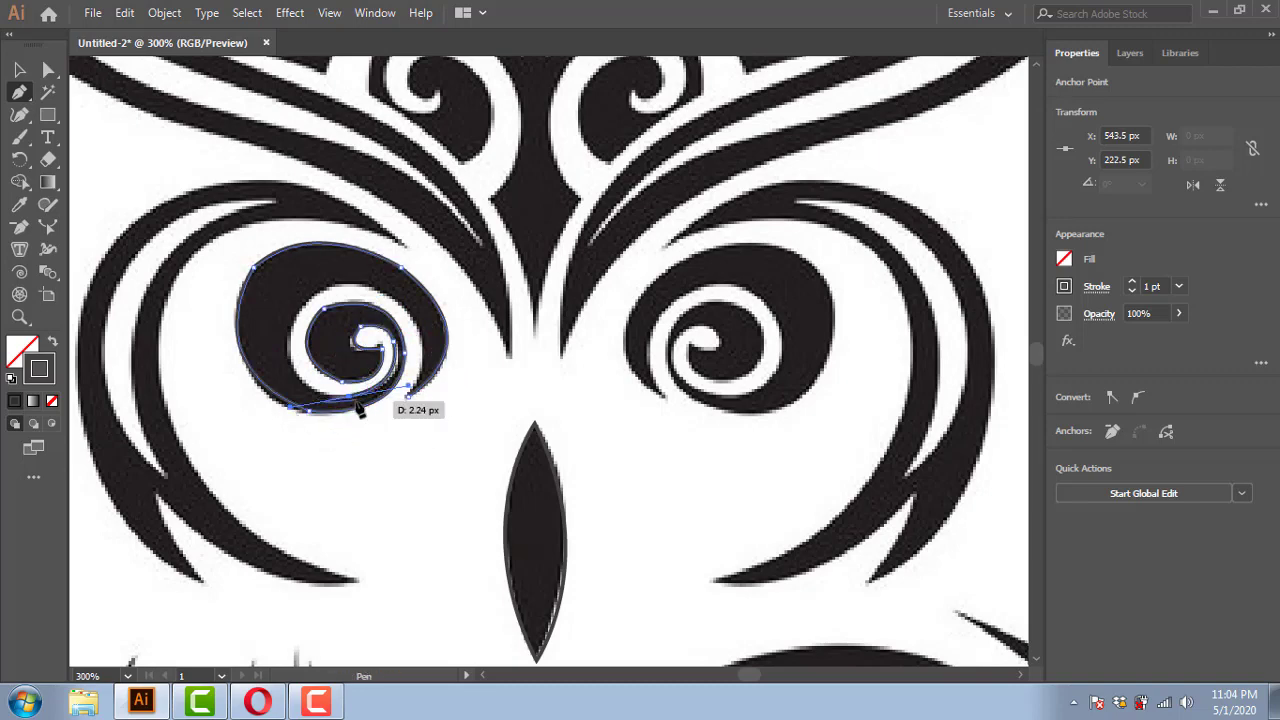
Step: Bring the path back out of the spiral and close the left eye outline
mouse_move(290, 323)
mouse_down()
mouse_move(289, 270)
mouse_move(318, 260)
mouse_move(447, 298)
mouse_up()
drag(405, 397, 420, 403)
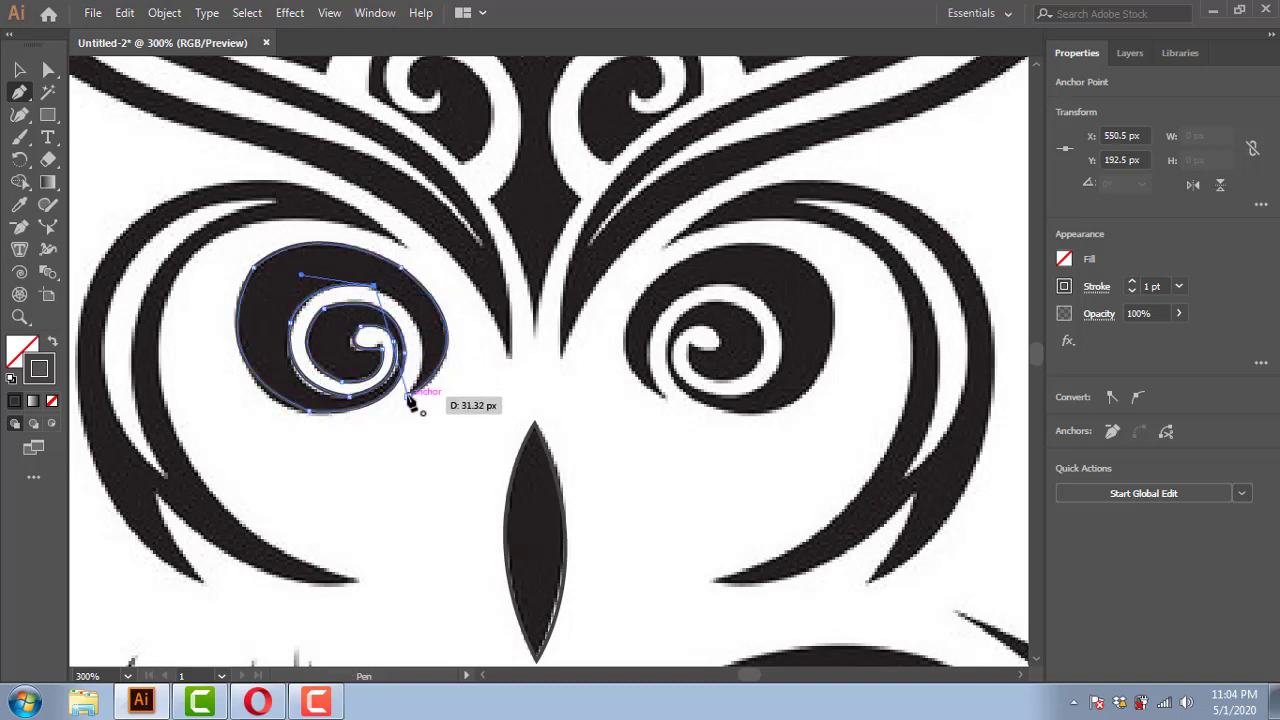
ctrl+click(353, 457)
click(290, 323)
drag(398, 300, 443, 343)
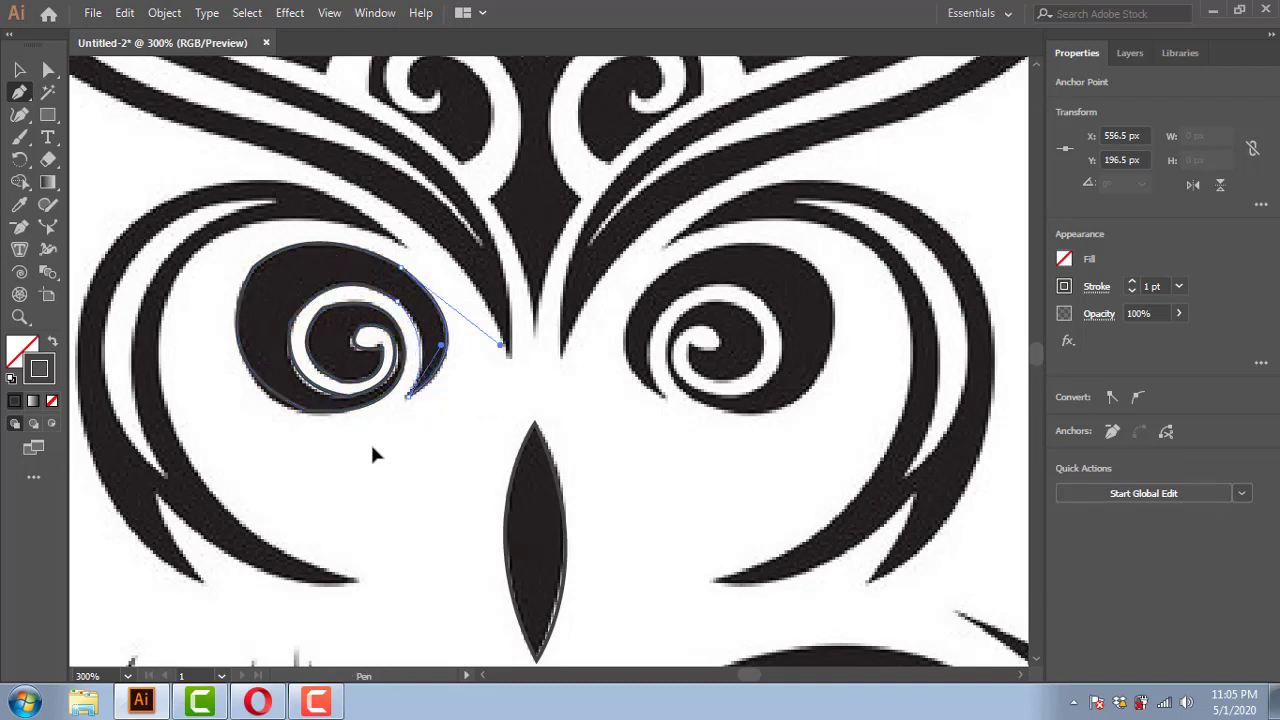
drag(660, 393, 572, 420)
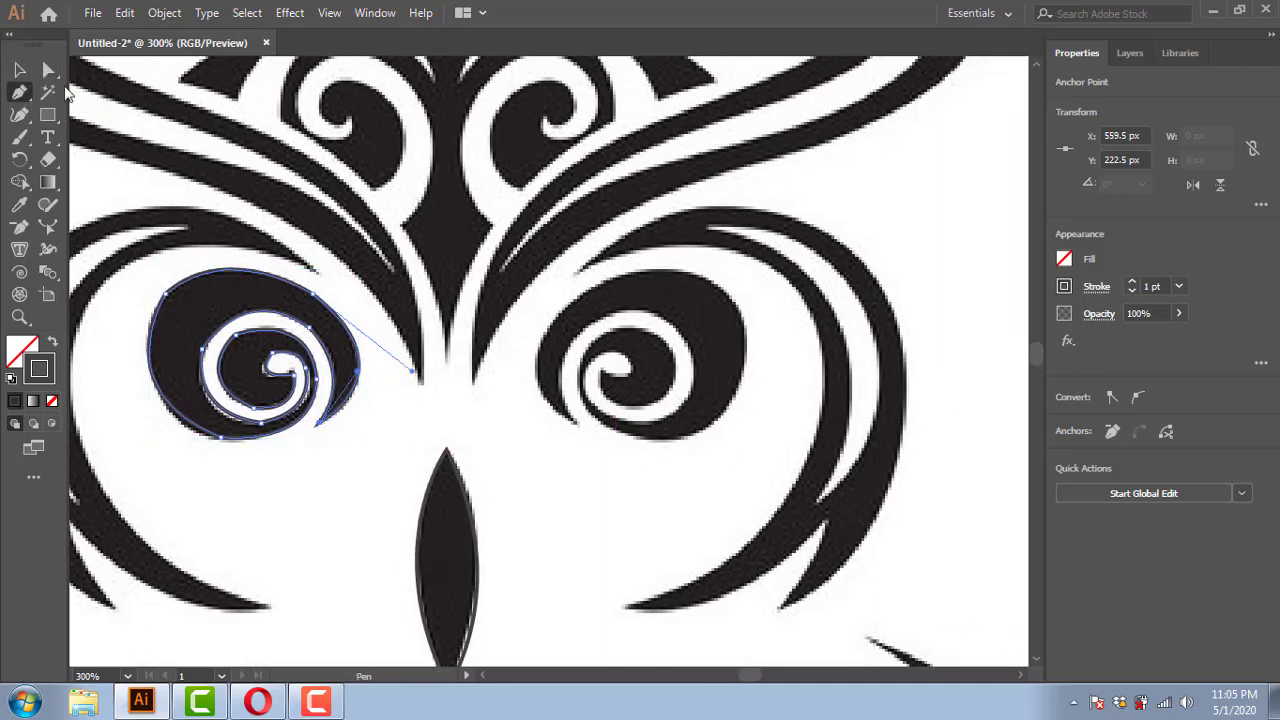
Step: Refine the left eye outline's anchors and handles with Direct Selection
click(48, 69)
click(224, 420)
drag(100, 393, 95, 394)
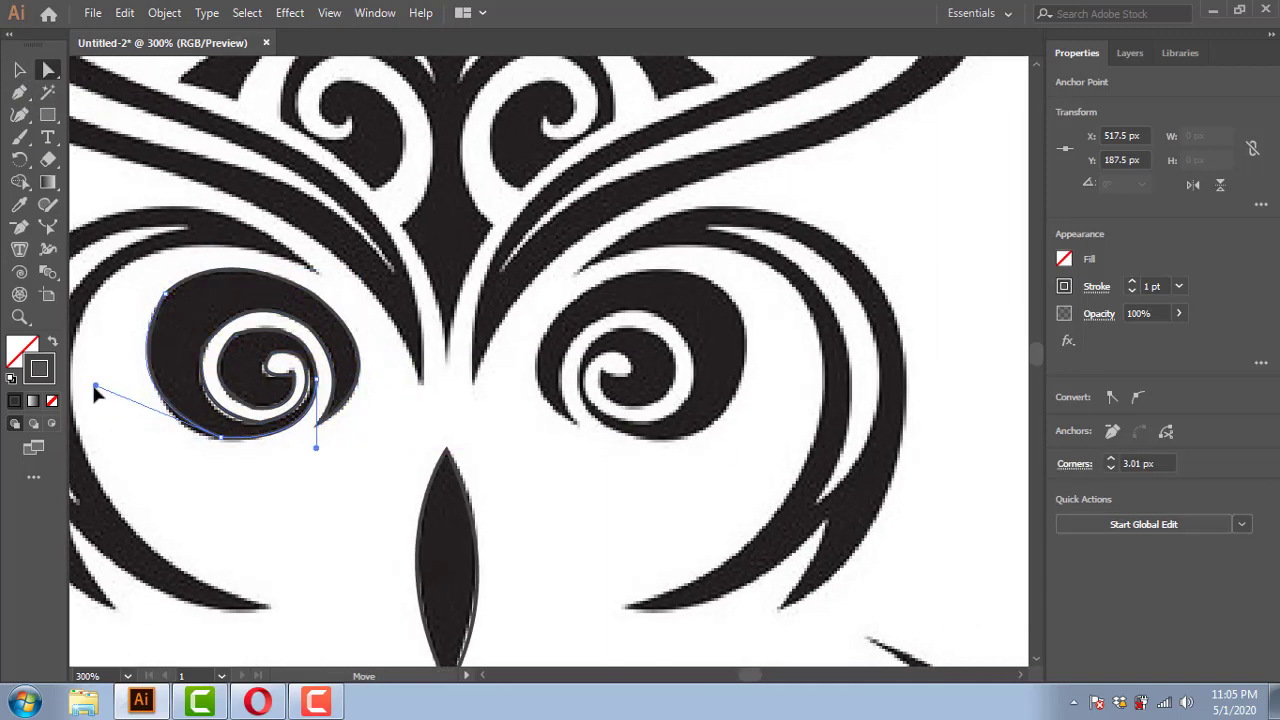
click(168, 298)
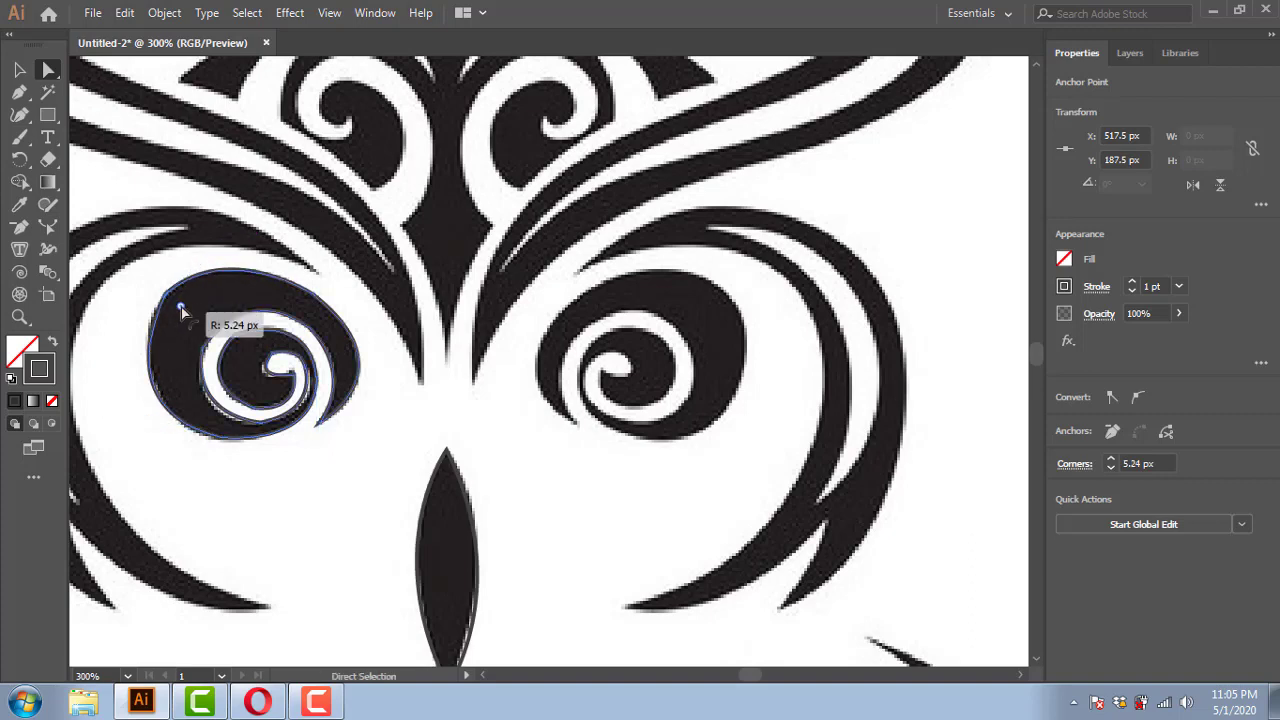
click(126, 329)
Step: Reflect the eye copy with Transform > Reflect so it outlines the right eye
key(v)
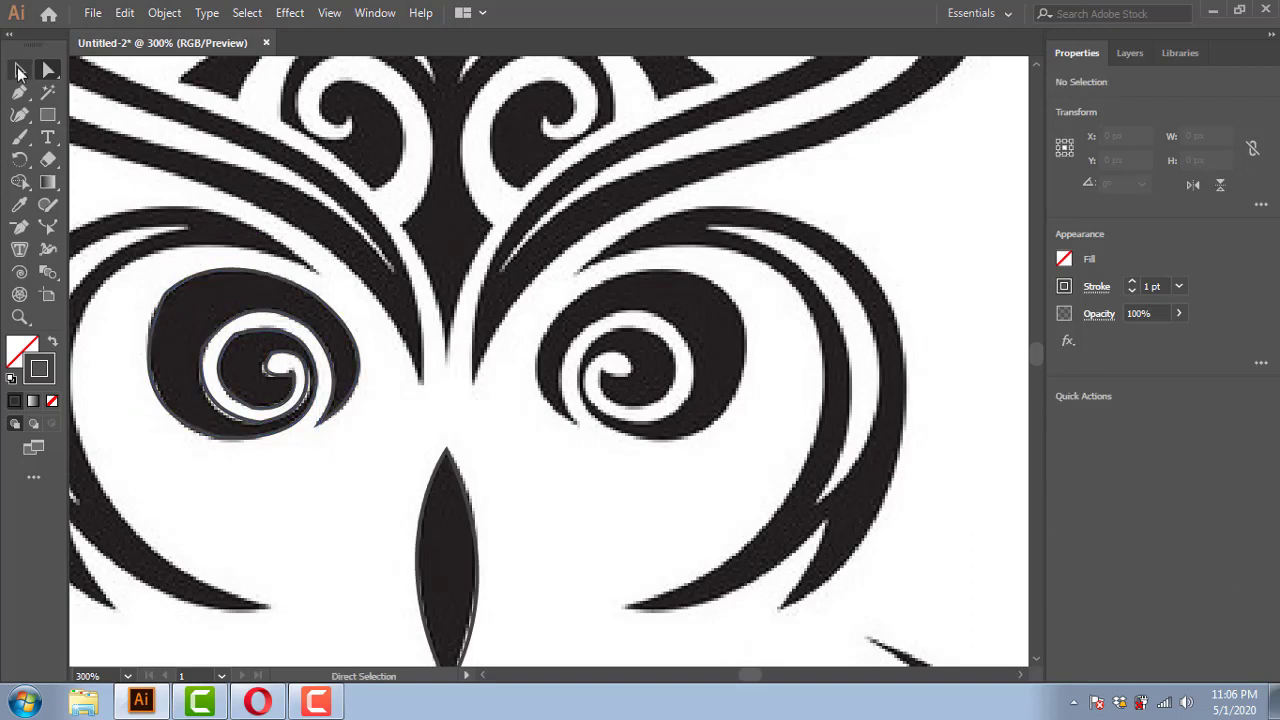
right_click(673, 290)
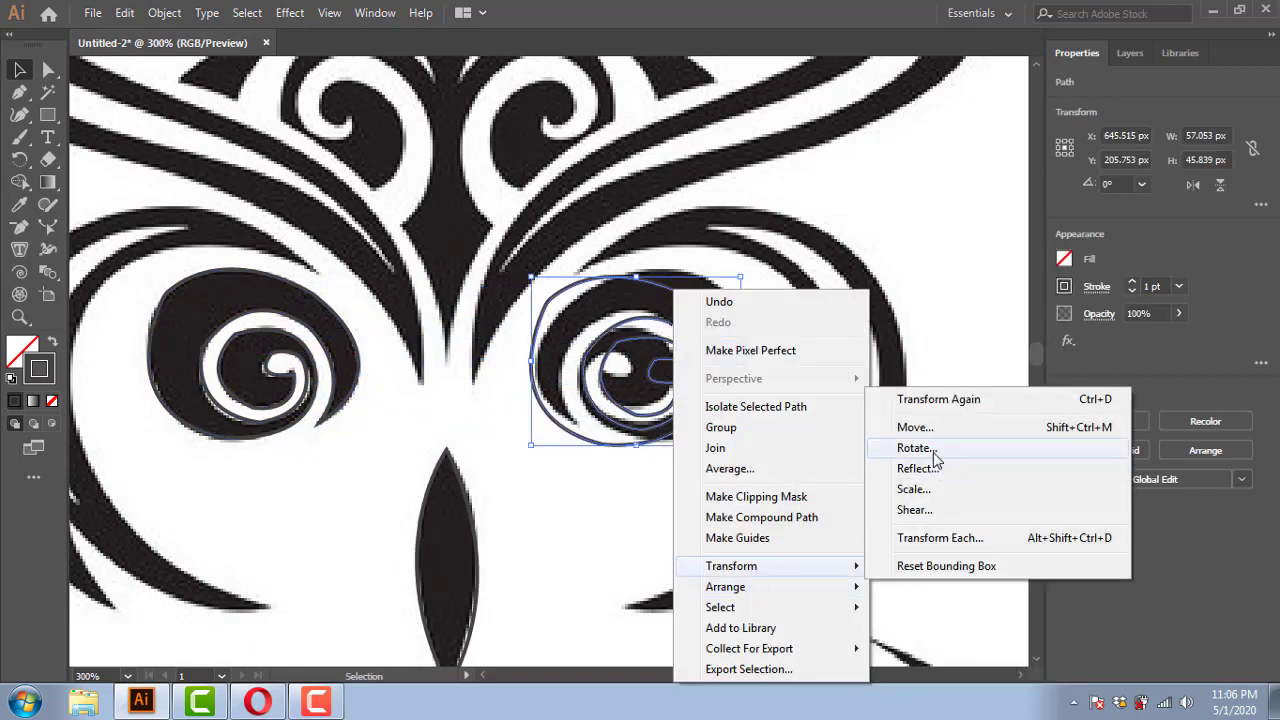
click(855, 468)
click(650, 470)
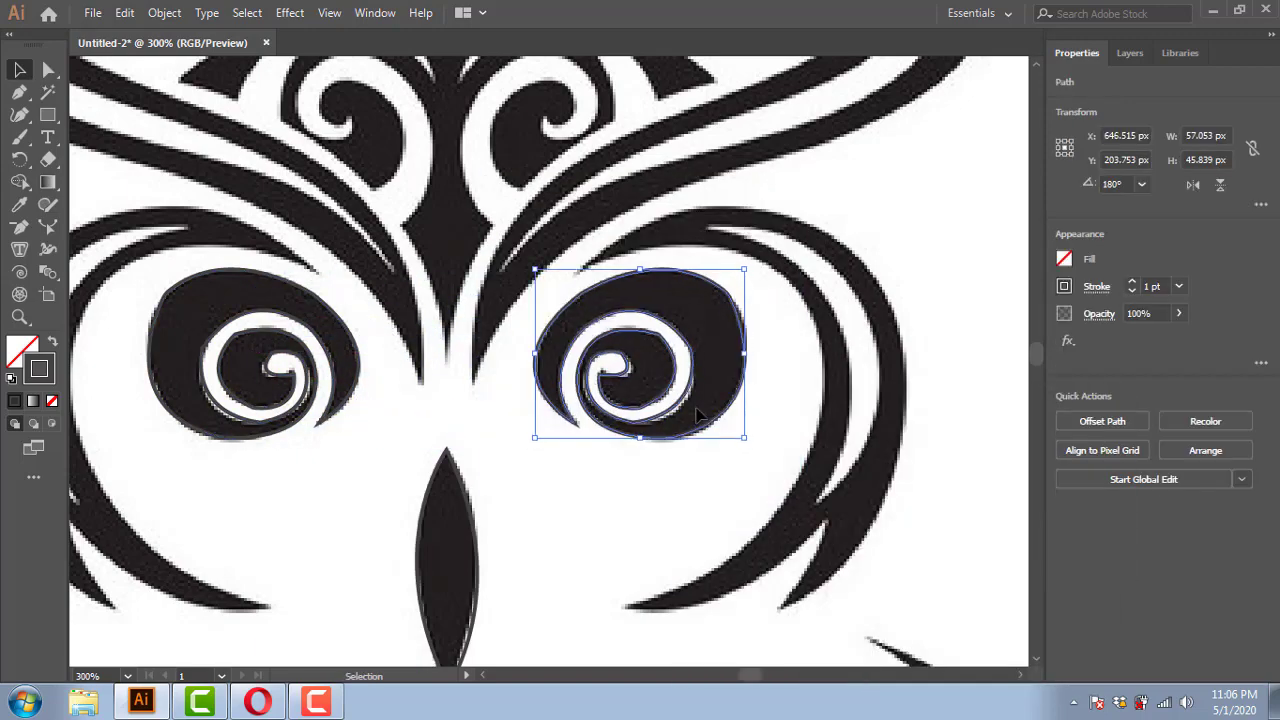
click(778, 422)
scroll(643, 363, up, 3)
key(ctrl+minus)
click(20, 93)
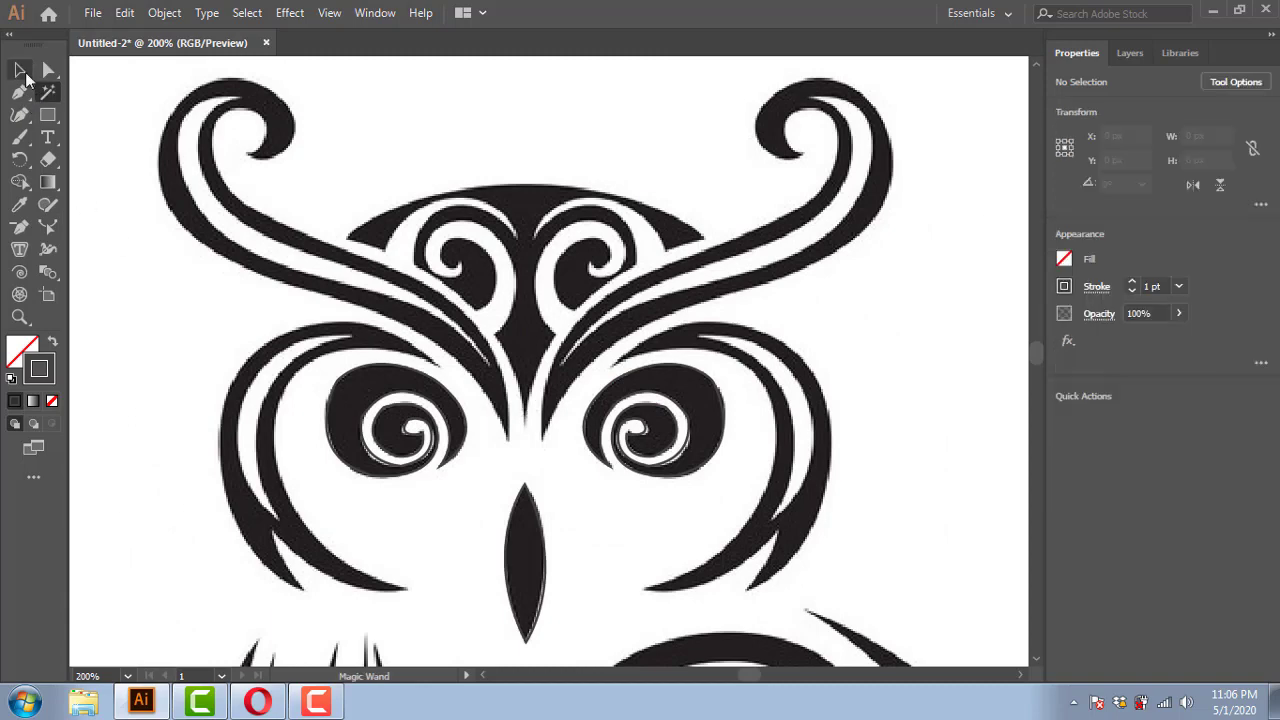
Step: Start the ornament outline between the eyes and trace up the centre spine around the left curl
scroll(521, 443, up, 1)
click(531, 408)
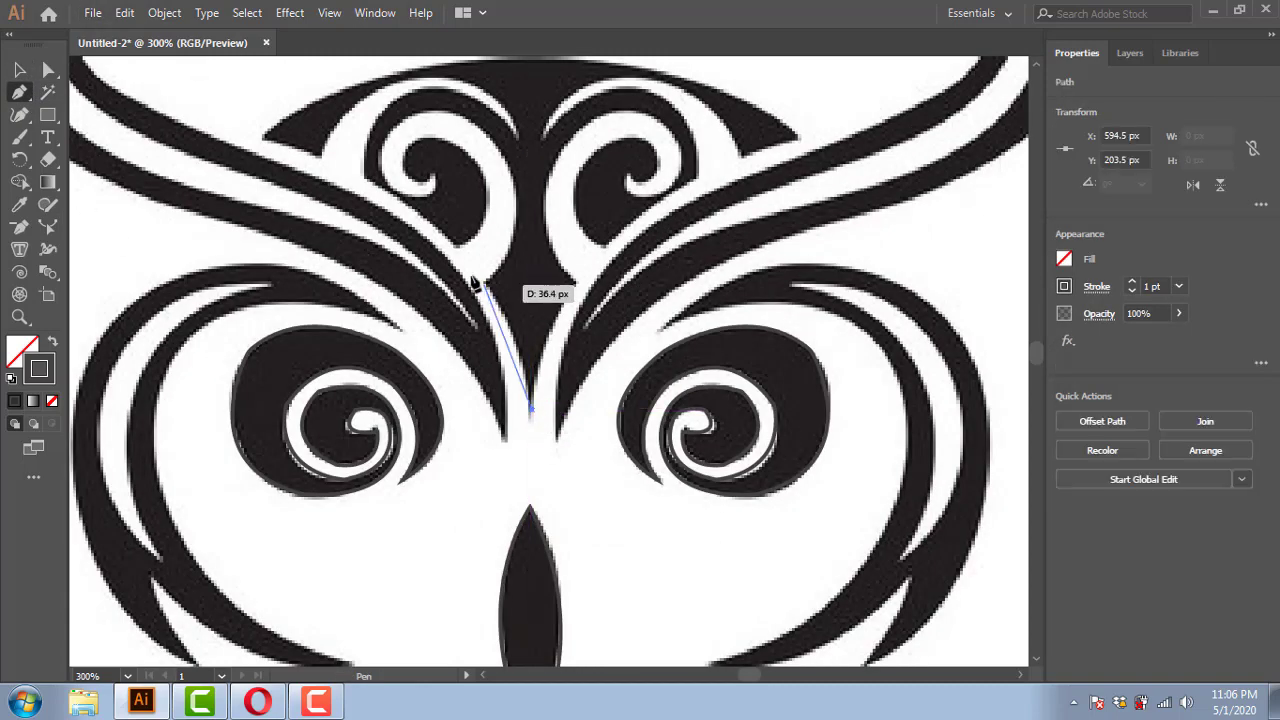
drag(484, 284, 586, 286)
drag(665, 265, 665, 385)
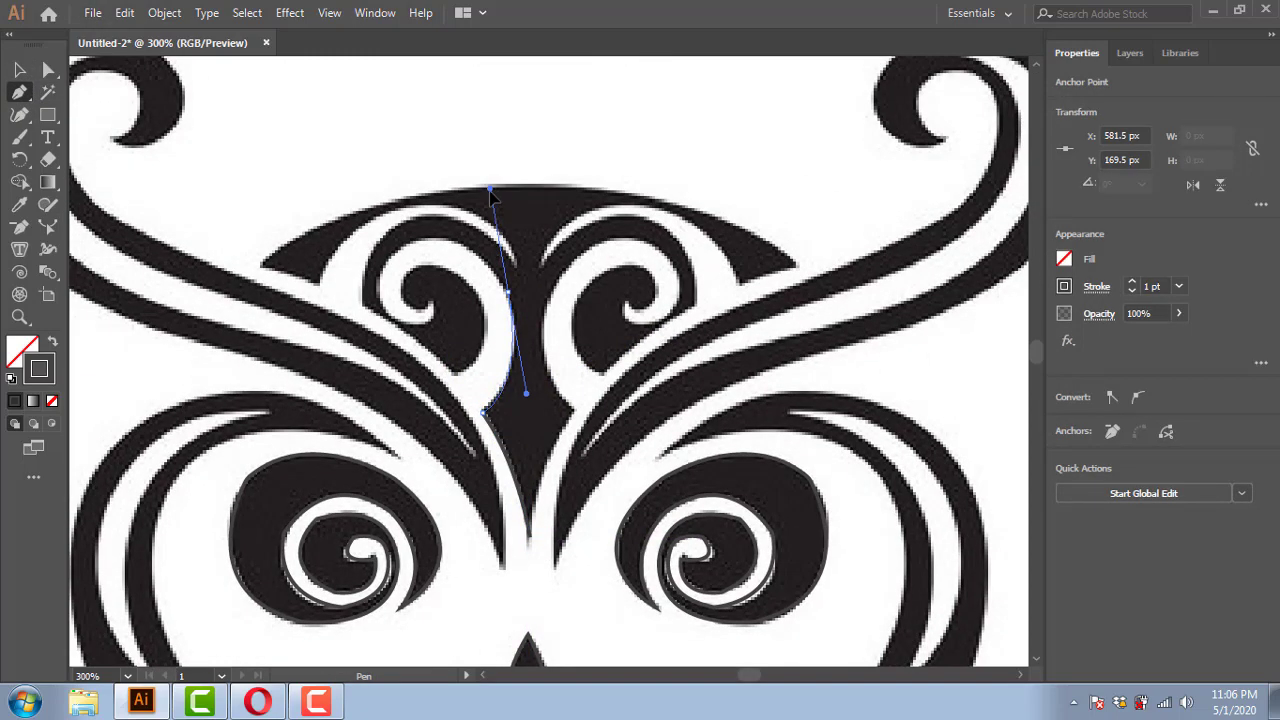
mouse_move(491, 205)
mouse_down()
mouse_move(443, 228)
mouse_move(437, 316)
mouse_up()
mouse_move(357, 276)
mouse_down()
mouse_move(400, 325)
mouse_move(435, 318)
mouse_up()
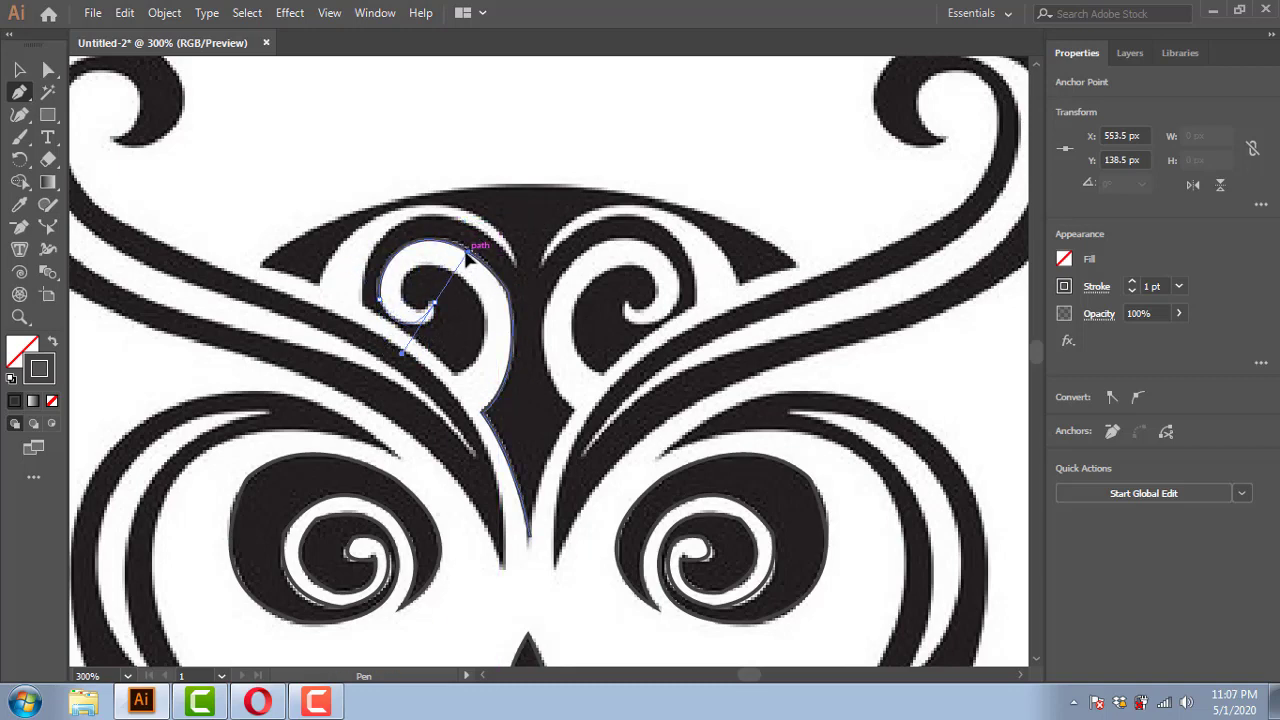
drag(468, 254, 440, 326)
drag(488, 318, 478, 371)
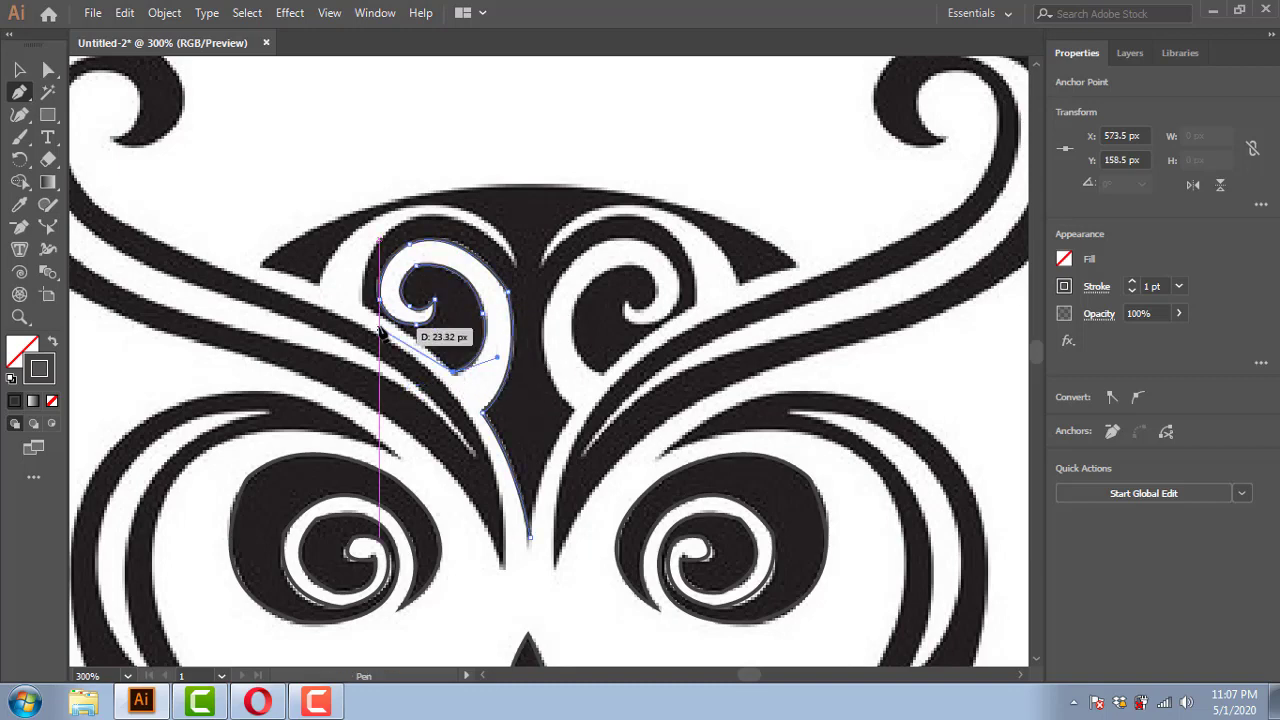
Step: Trace the curl's inner edge to its centre and back along its outer edge
mouse_move(362, 305)
mouse_down()
mouse_move(410, 222)
mouse_move(470, 185)
mouse_up()
key(ctrl+z)
drag(455, 372, 358, 352)
drag(346, 299, 370, 318)
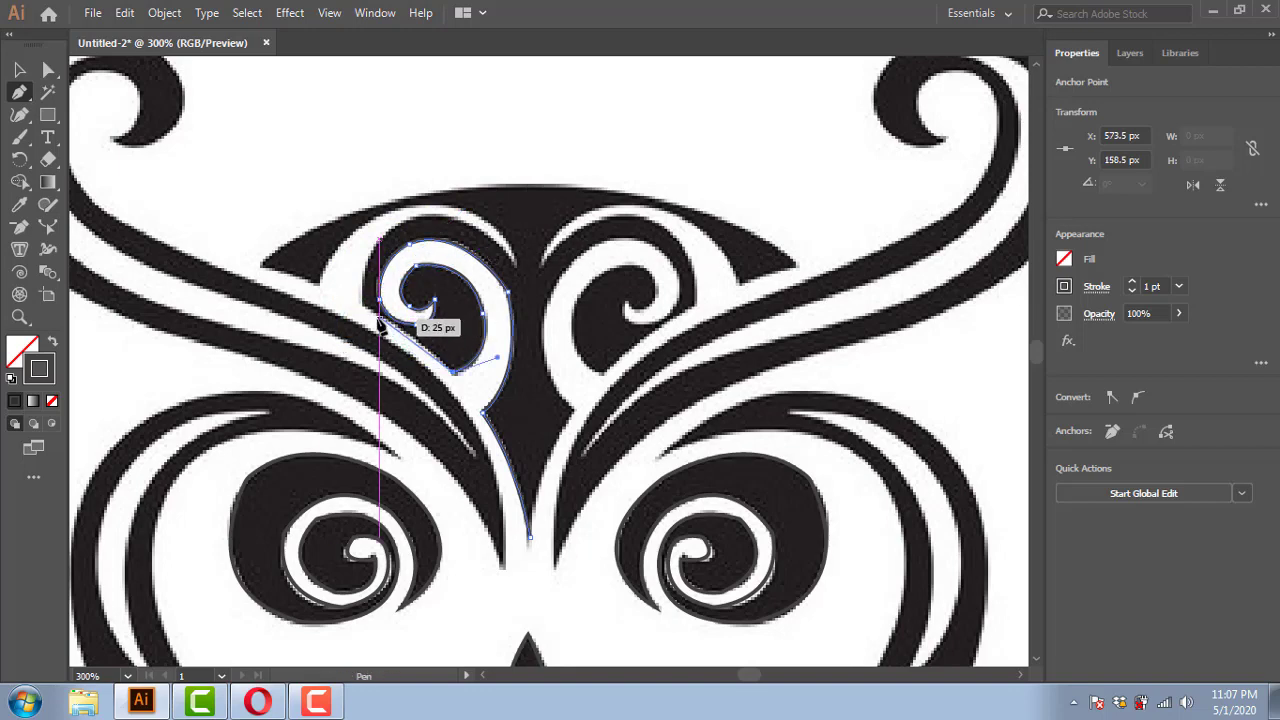
drag(366, 260, 358, 315)
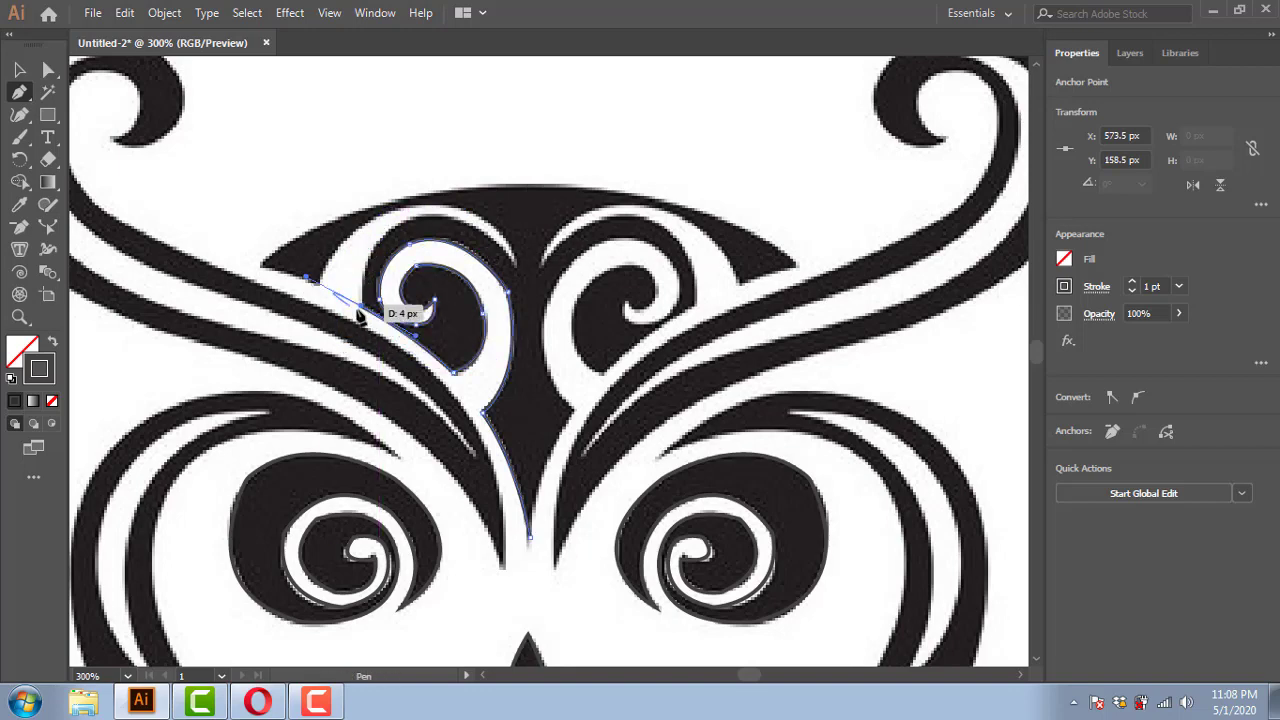
click(400, 221)
drag(514, 264, 576, 315)
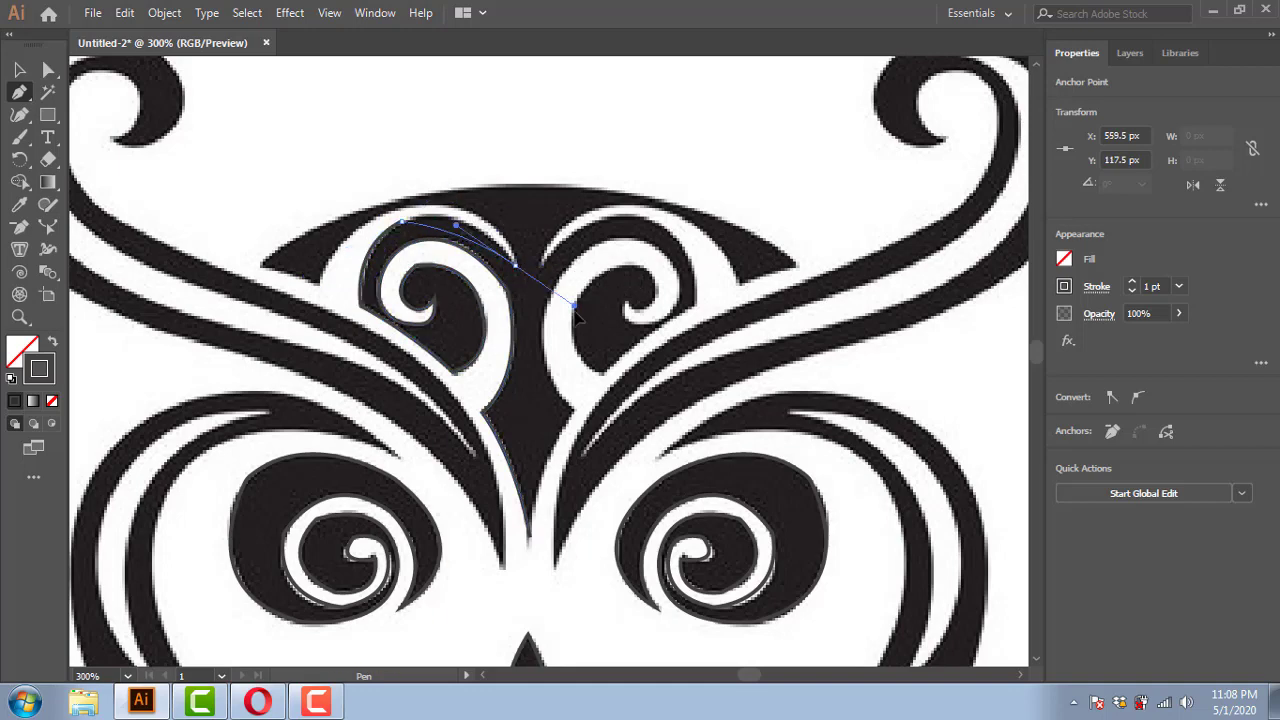
Step: Carry the outline over the dome's left side to its top centre and end the path
drag(416, 203, 382, 208)
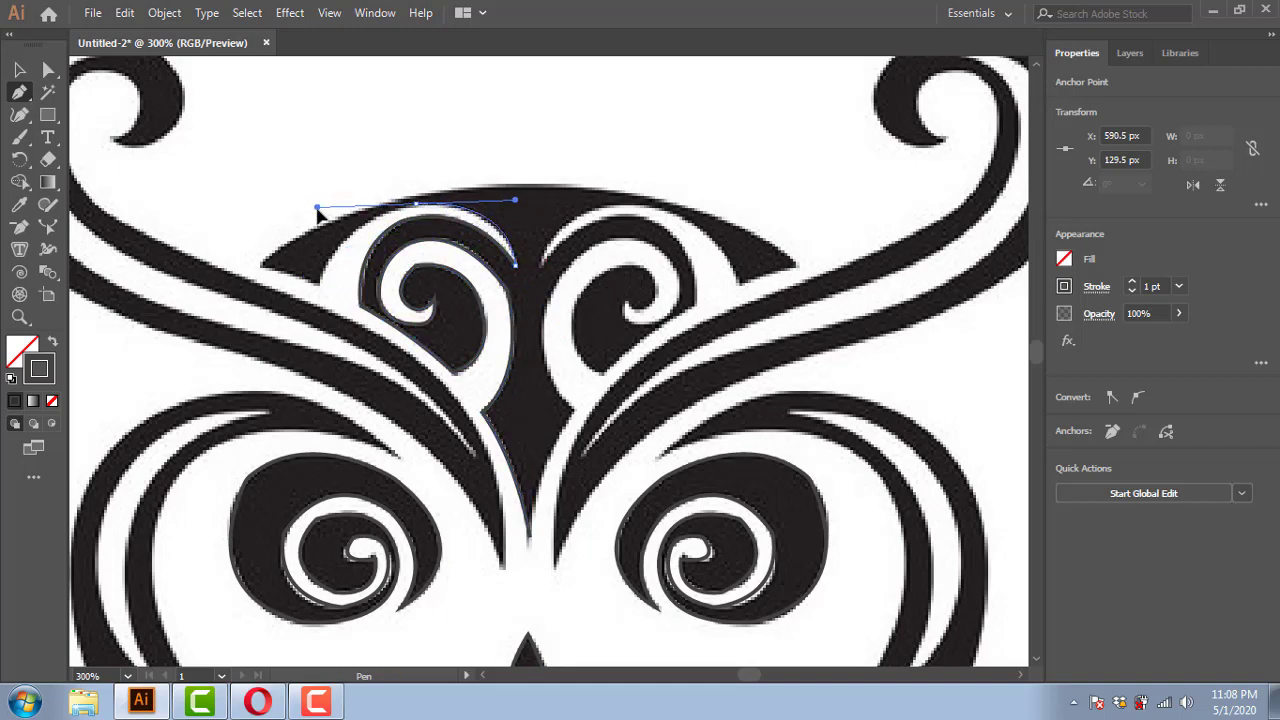
drag(317, 282, 296, 345)
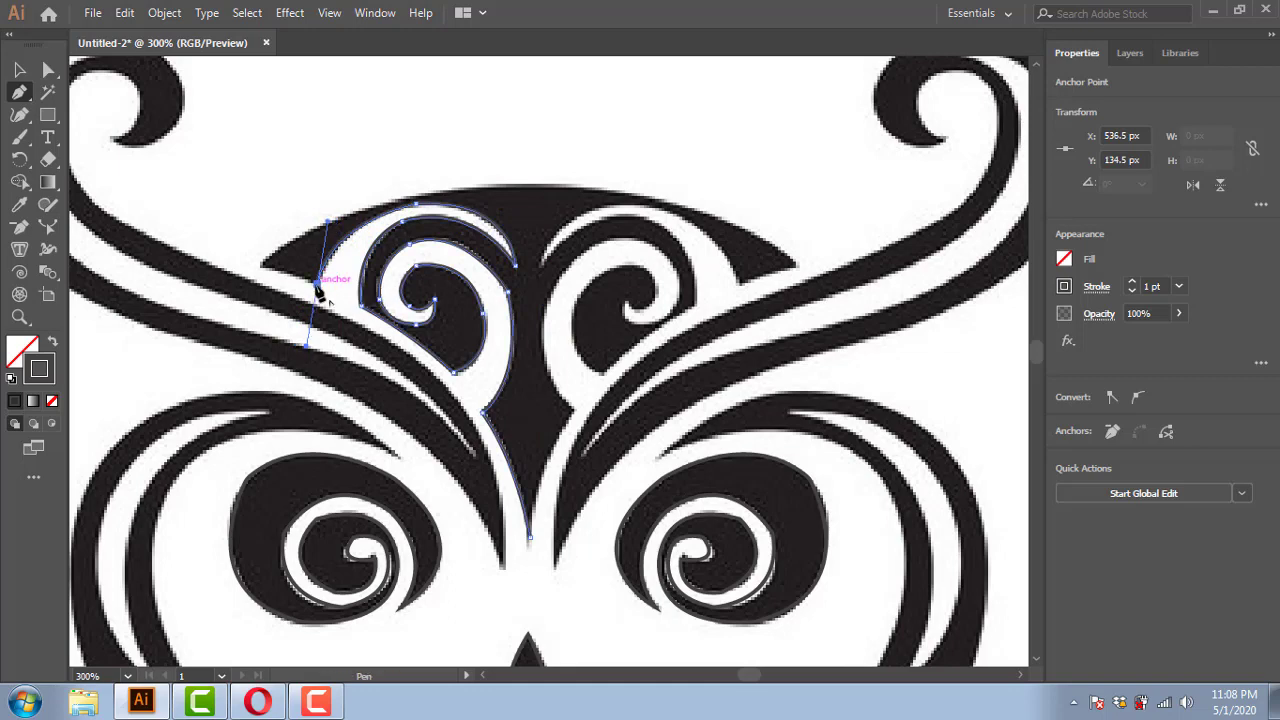
click(262, 266)
mouse_move(502, 205)
mouse_down()
mouse_move(392, 340)
mouse_move(293, 330)
mouse_up()
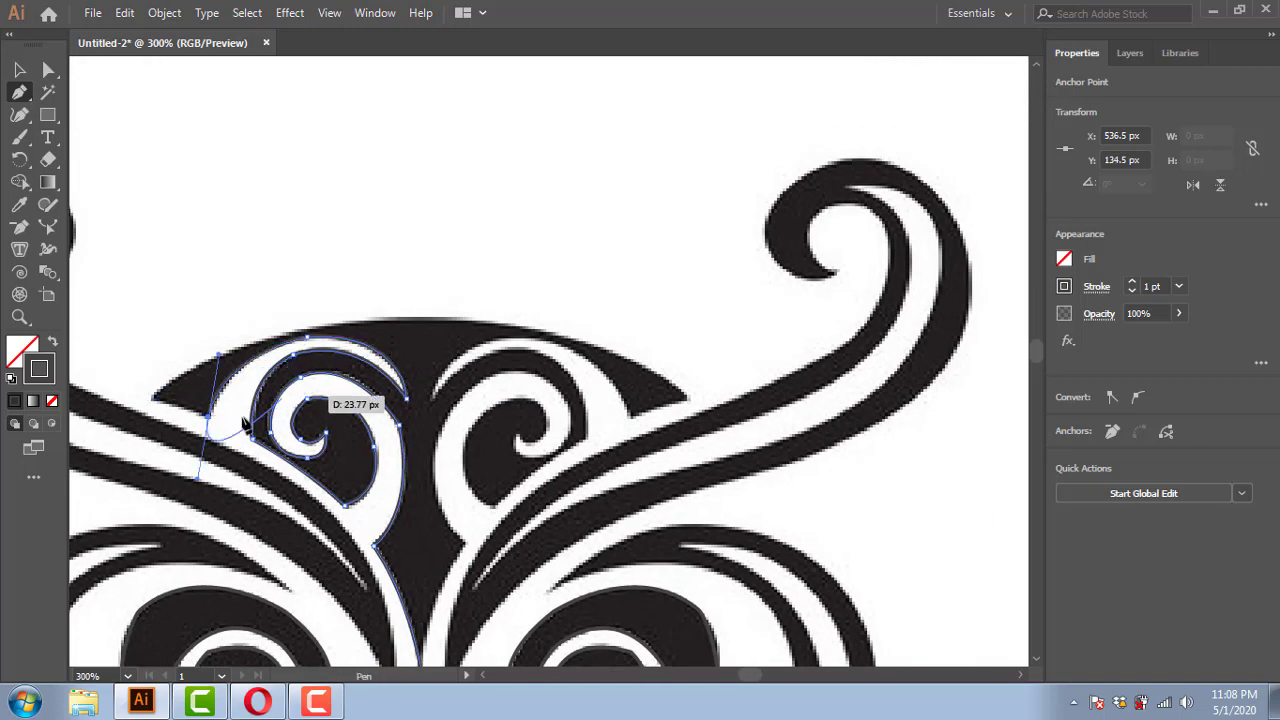
drag(422, 319, 638, 310)
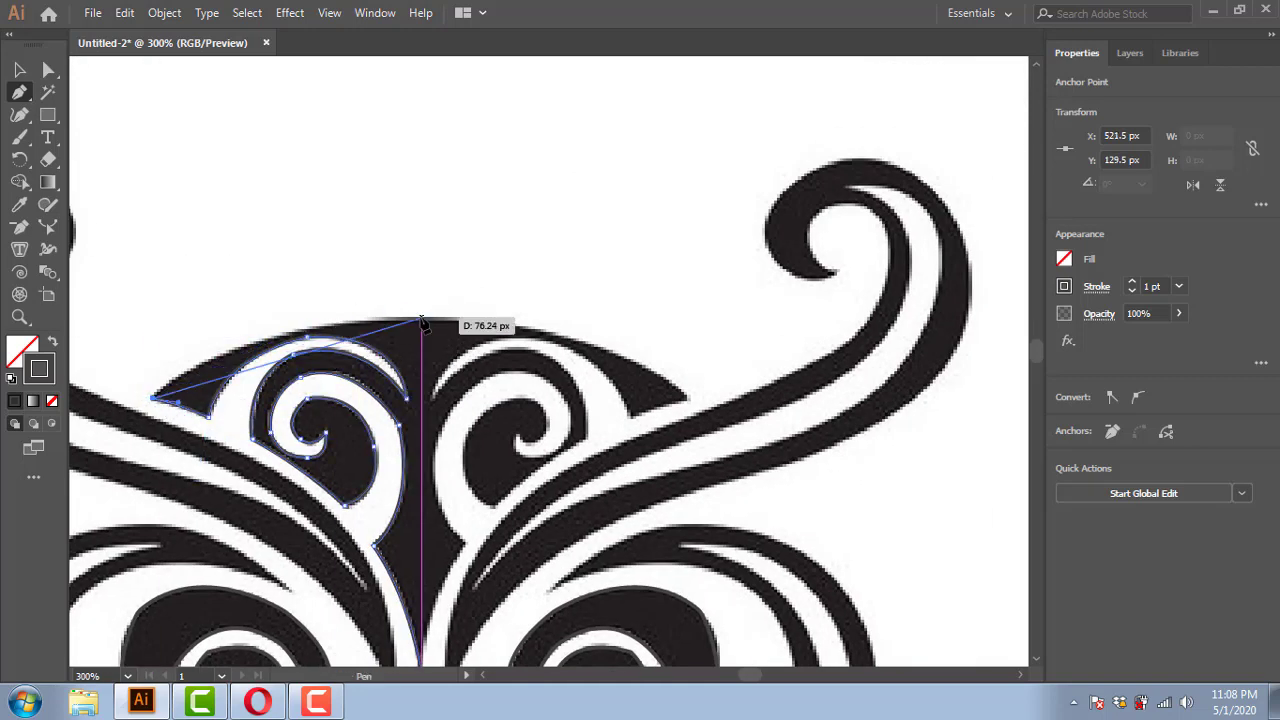
drag(509, 340, 499, 225)
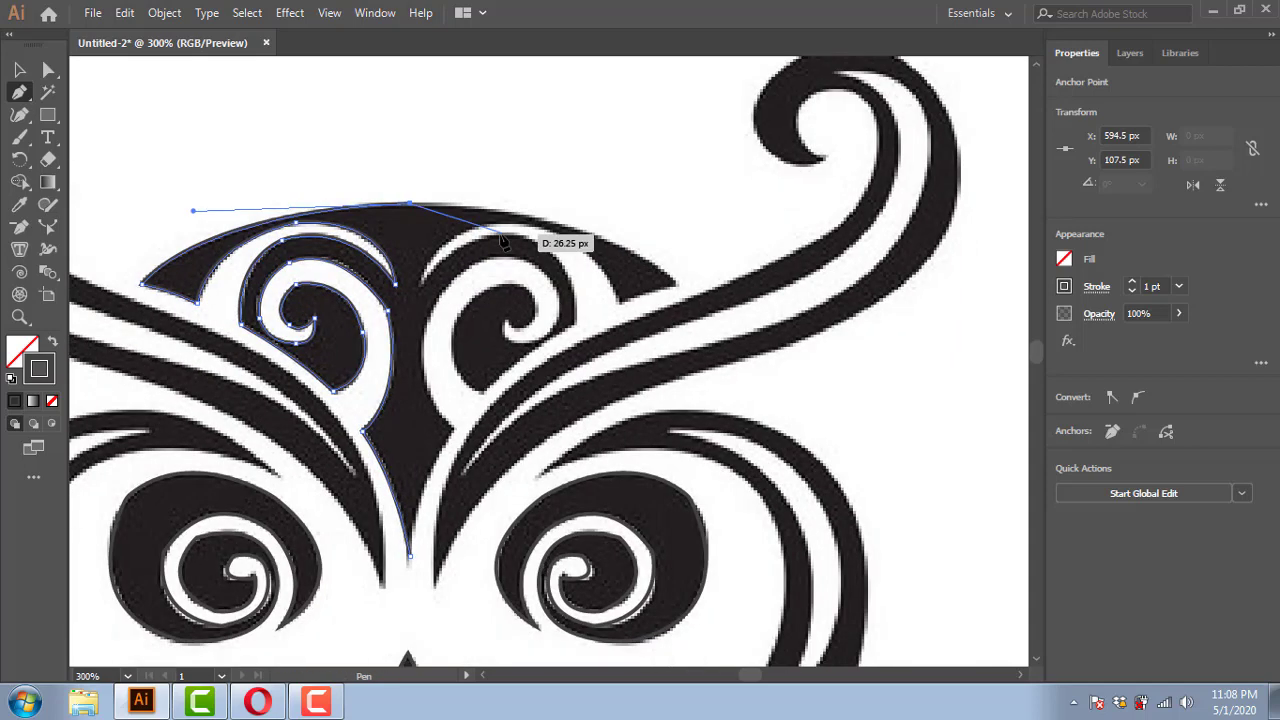
key(v)
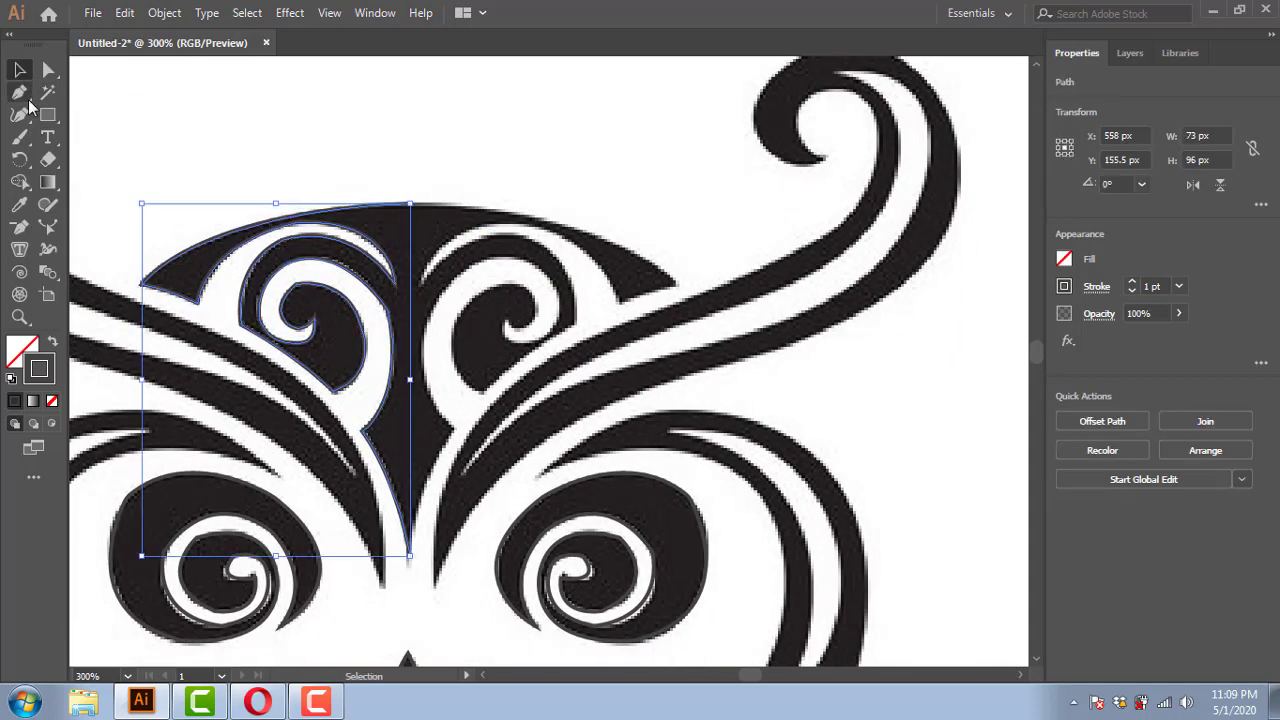
key(ctrl+shift+a)
Step: Alt-drag a copy of the half outline and reflect it to mirror the left half
click(19, 91)
scroll(407, 289, up, 1)
scroll(187, 164, down, 1)
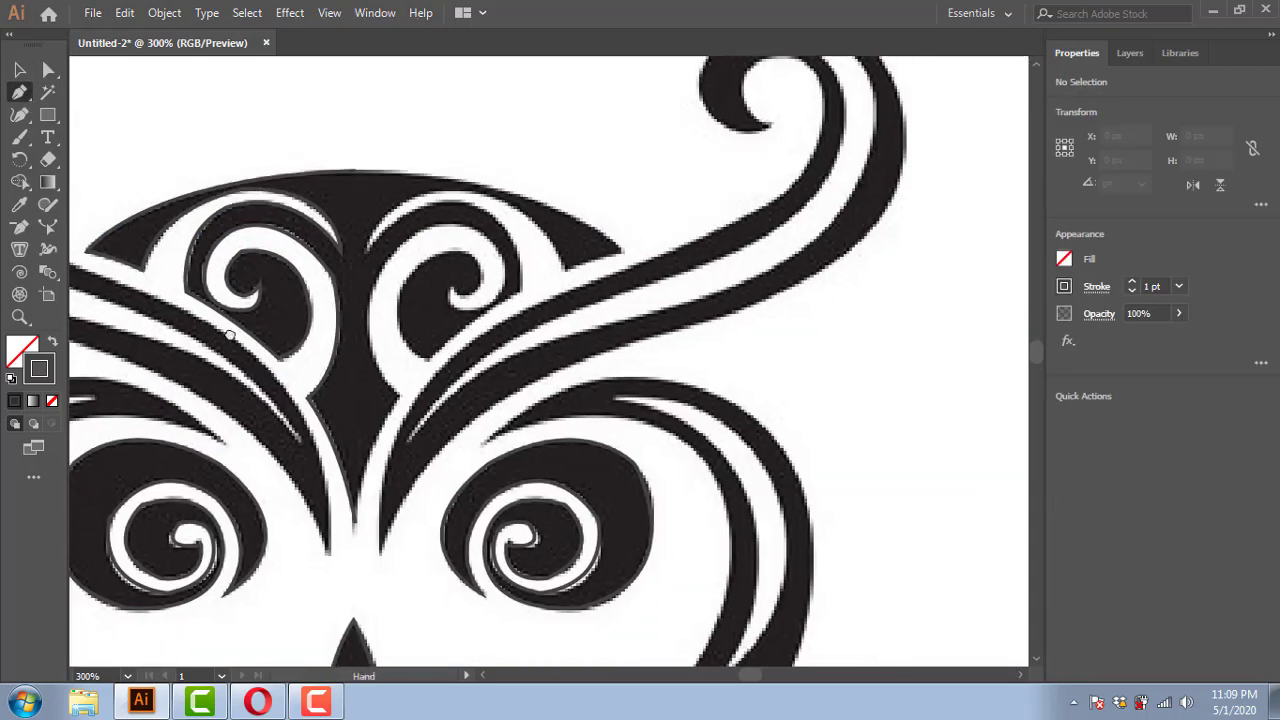
key(v)
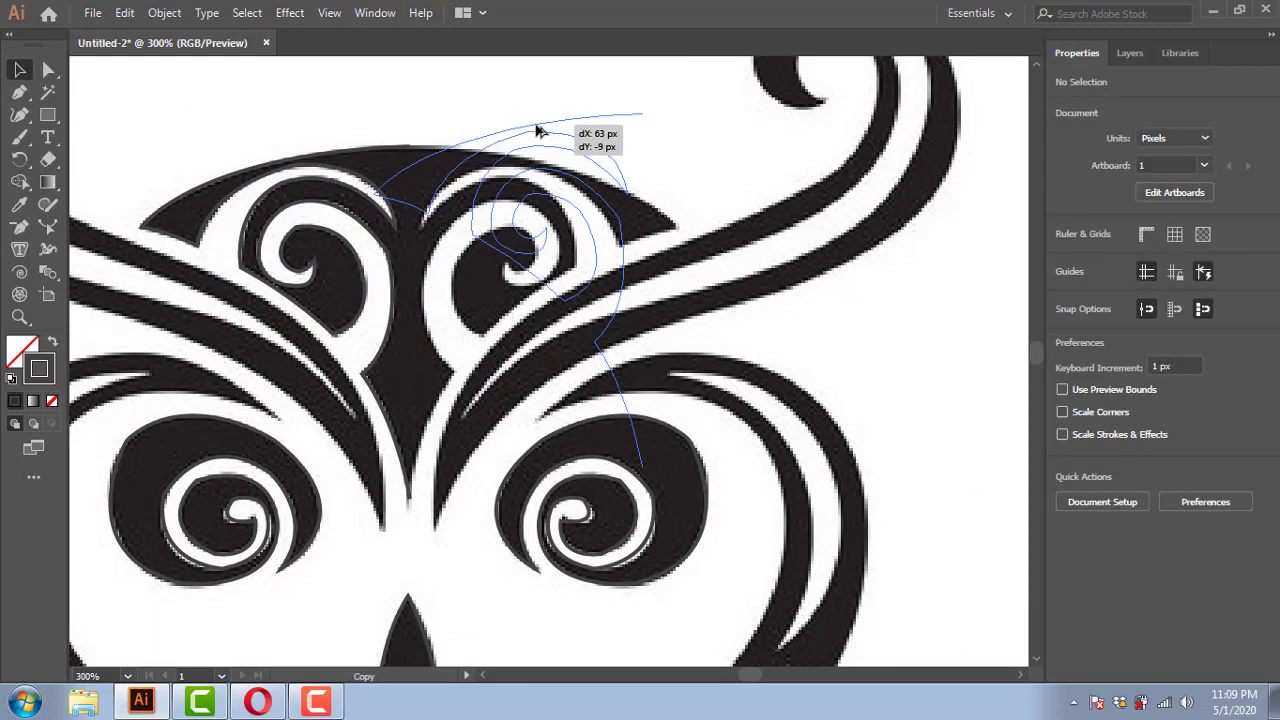
drag(310, 160, 540, 127)
right_click(527, 171)
click(760, 516)
click(648, 466)
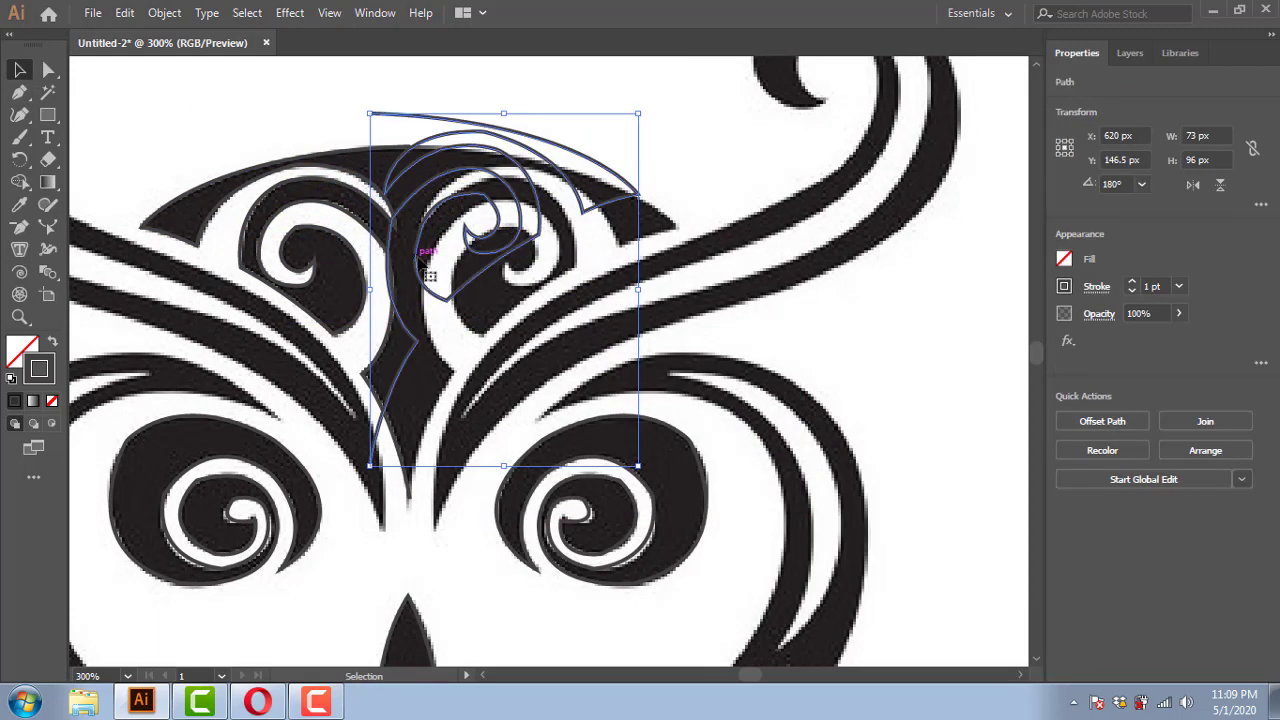
Step: Align the mirrored copy precisely over the ornament's right half
drag(403, 348, 444, 381)
click(820, 285)
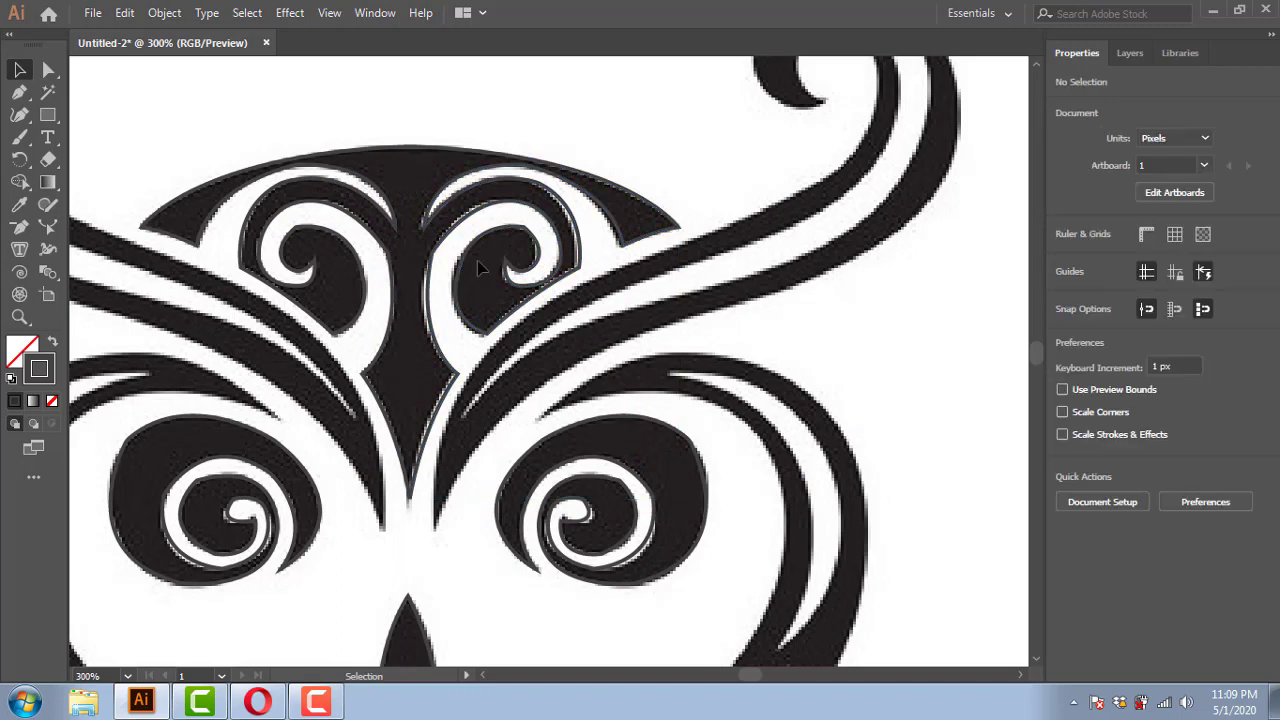
click(436, 262)
drag(436, 262, 432, 262)
click(735, 150)
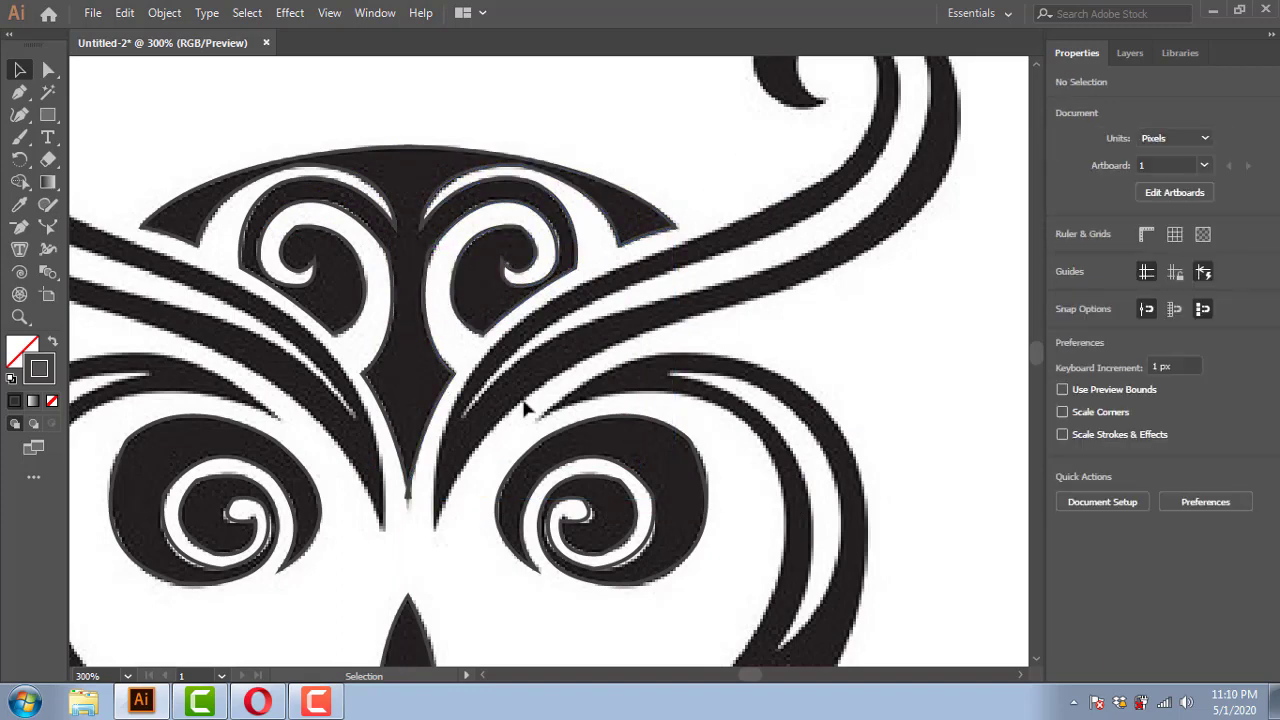
click(503, 283)
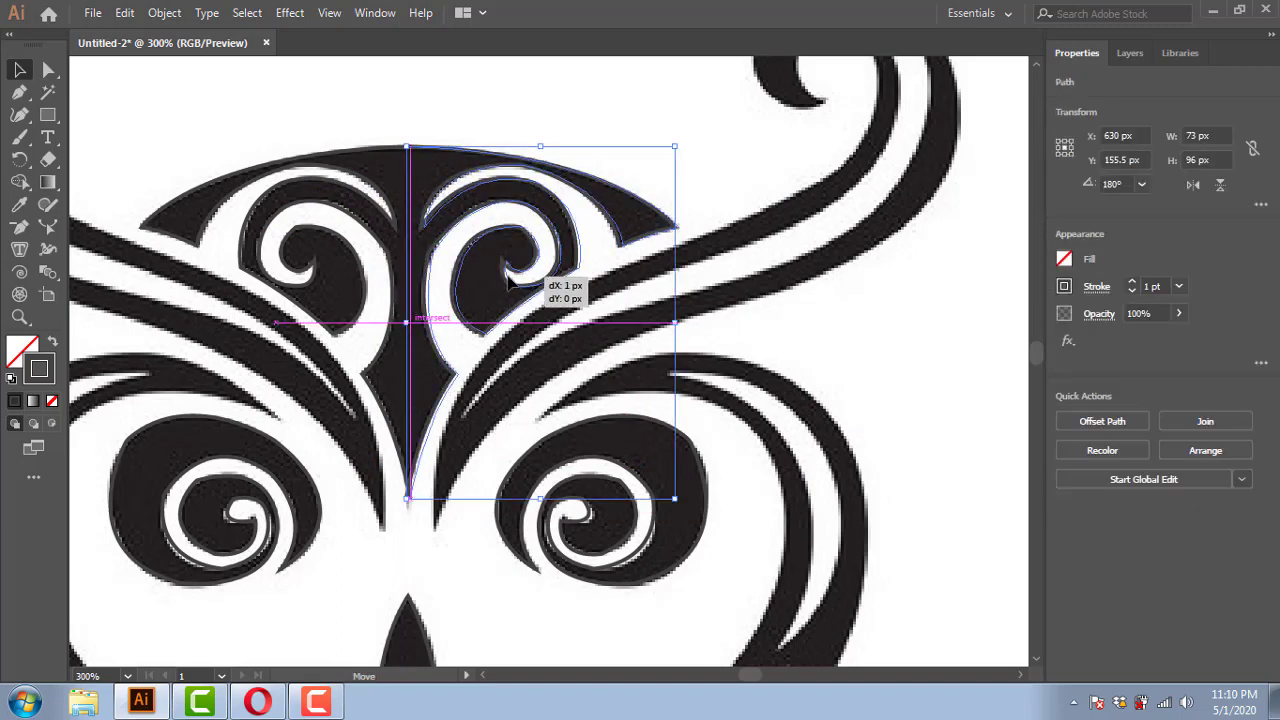
click(766, 289)
Step: Average (Both) the centre anchors where the two halves meet
click(428, 177)
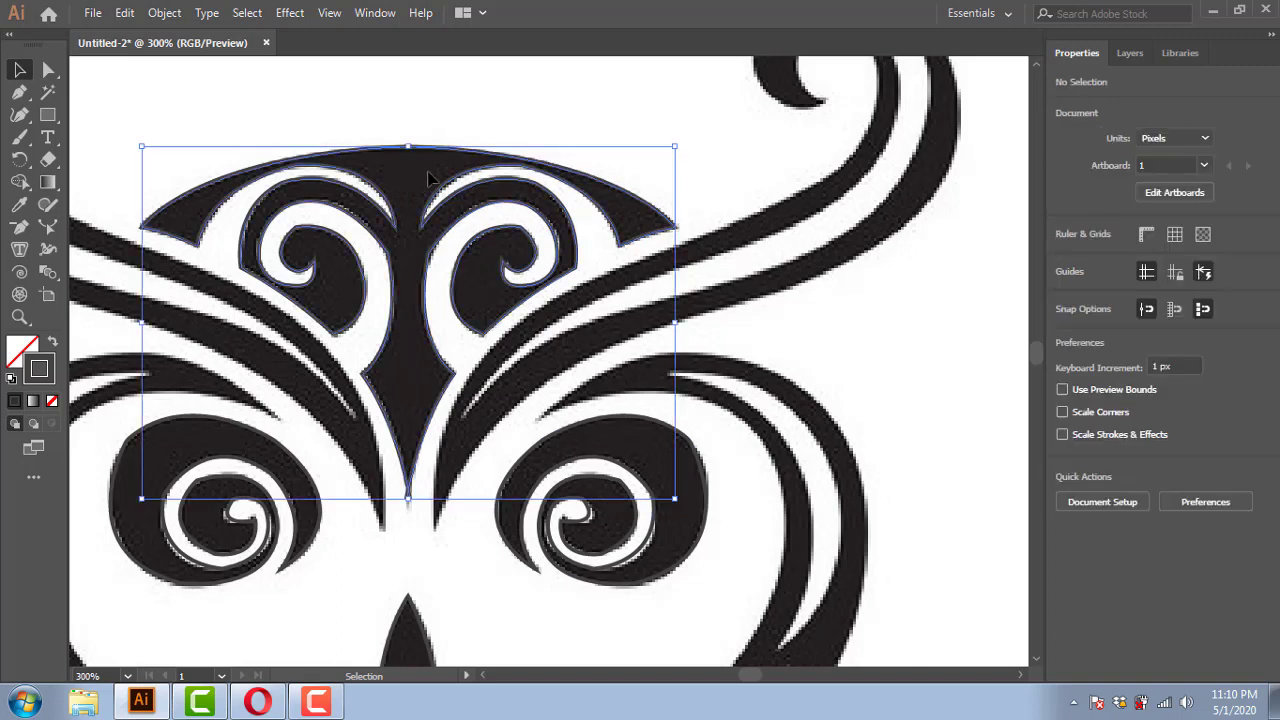
key(a)
key(ctrl)
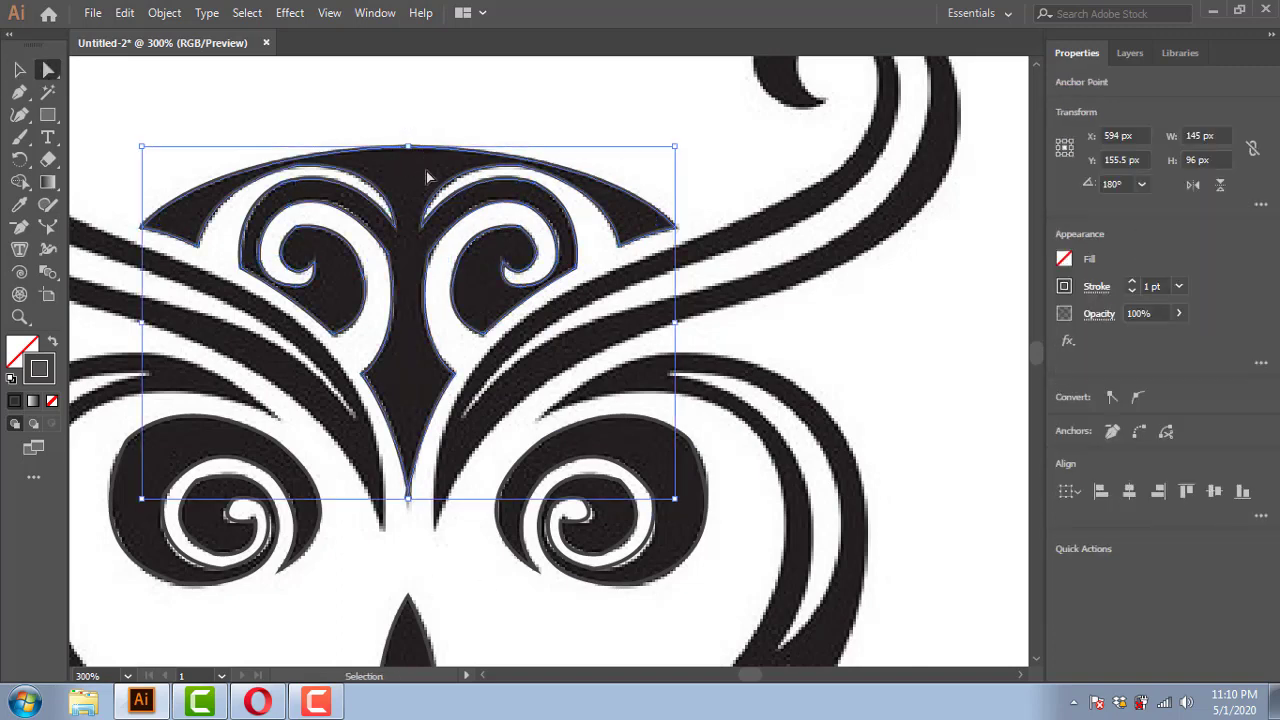
key(ctrl+alt+j)
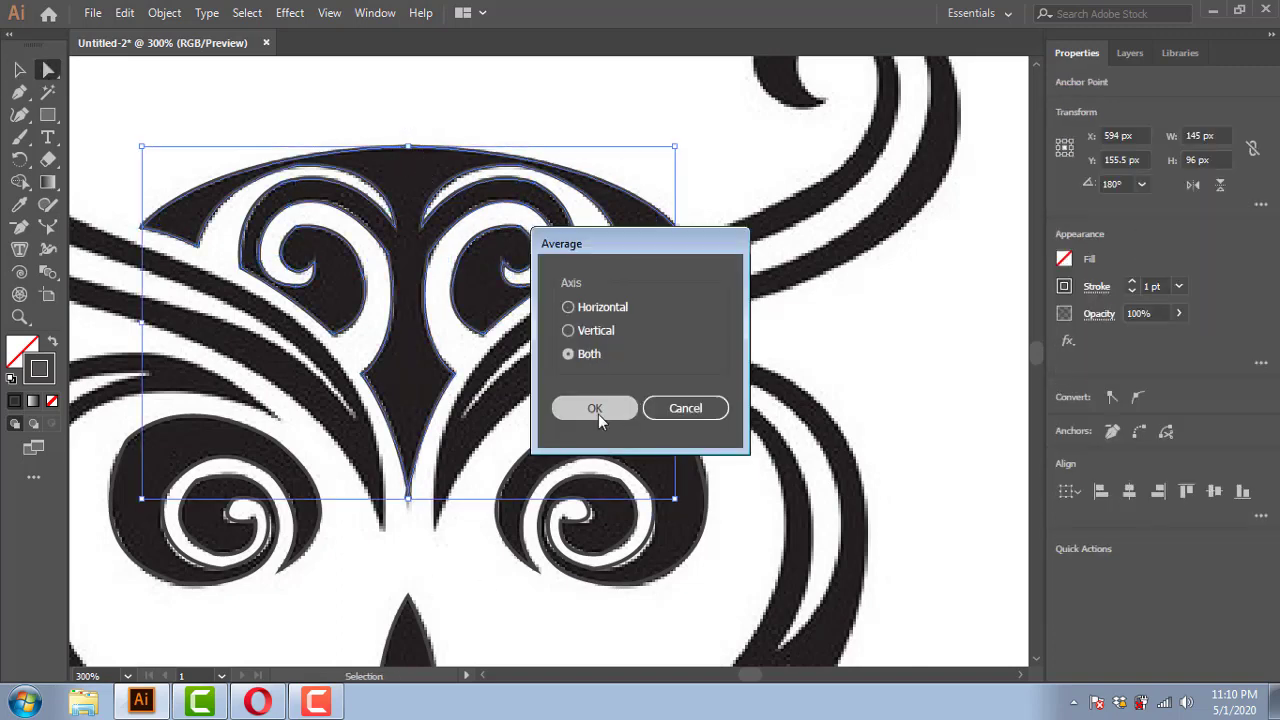
click(598, 414)
click(570, 120)
drag(432, 522, 432, 524)
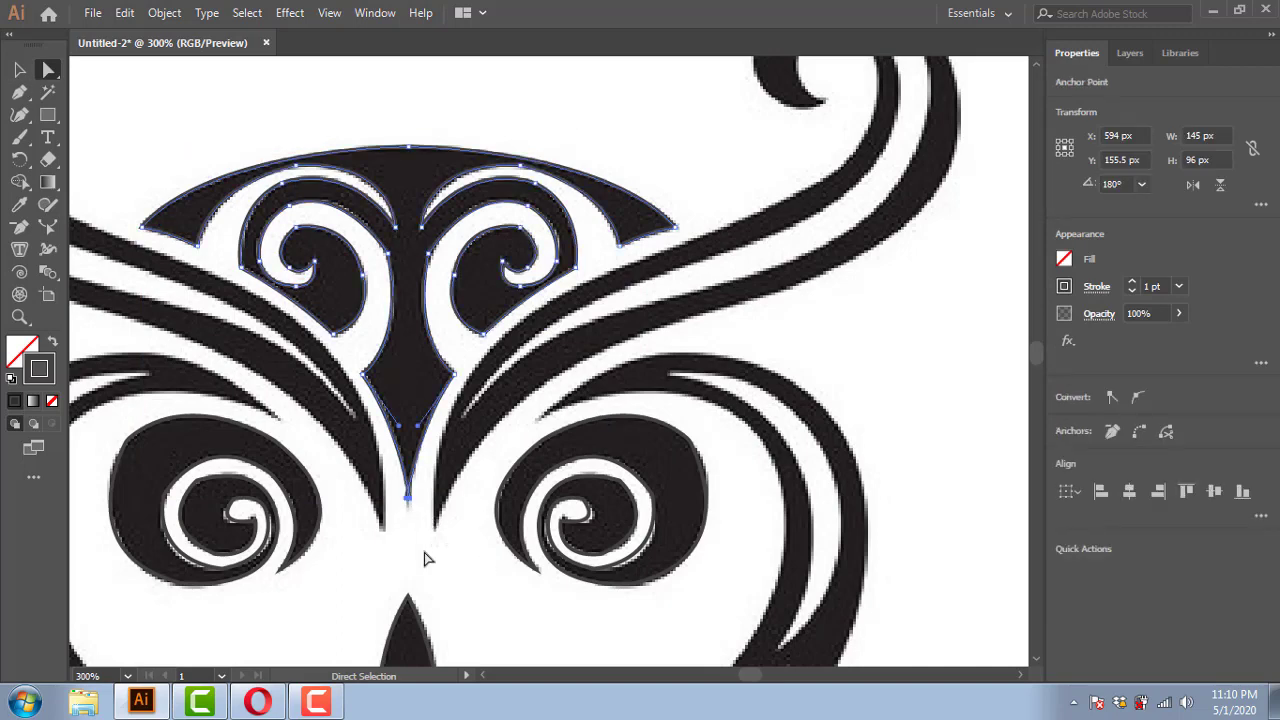
key(ctrl)
Step: Trace the right branch's edge up to the swirl tip with smooth anchors
click(342, 120)
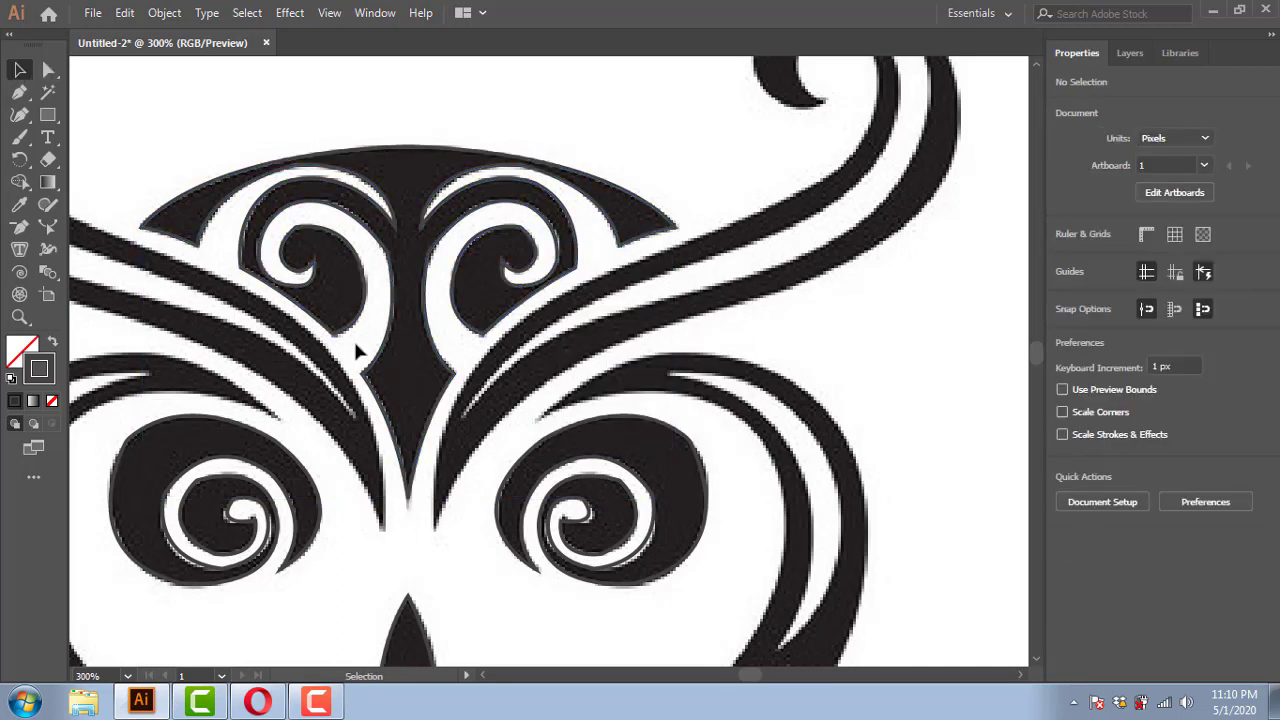
scroll(423, 503, up, 1)
drag(429, 531, 420, 618)
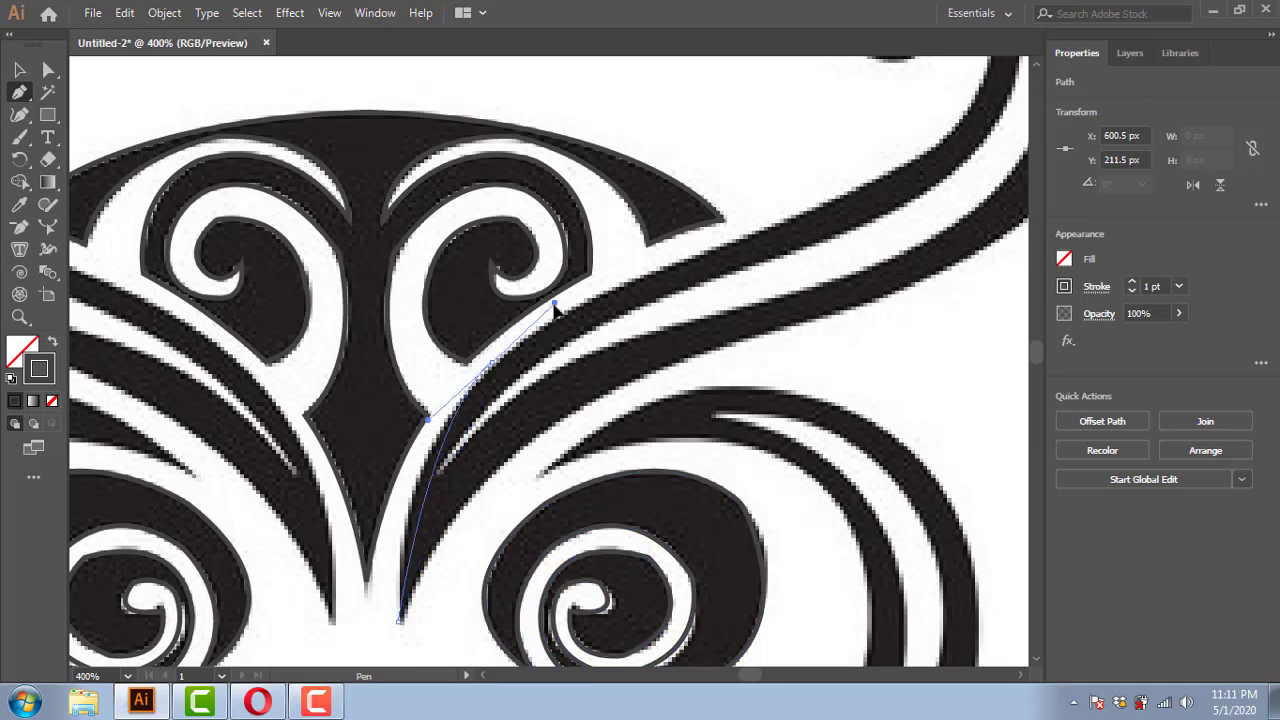
drag(487, 364, 599, 271)
scroll(497, 412, down, 1)
drag(494, 370, 575, 343)
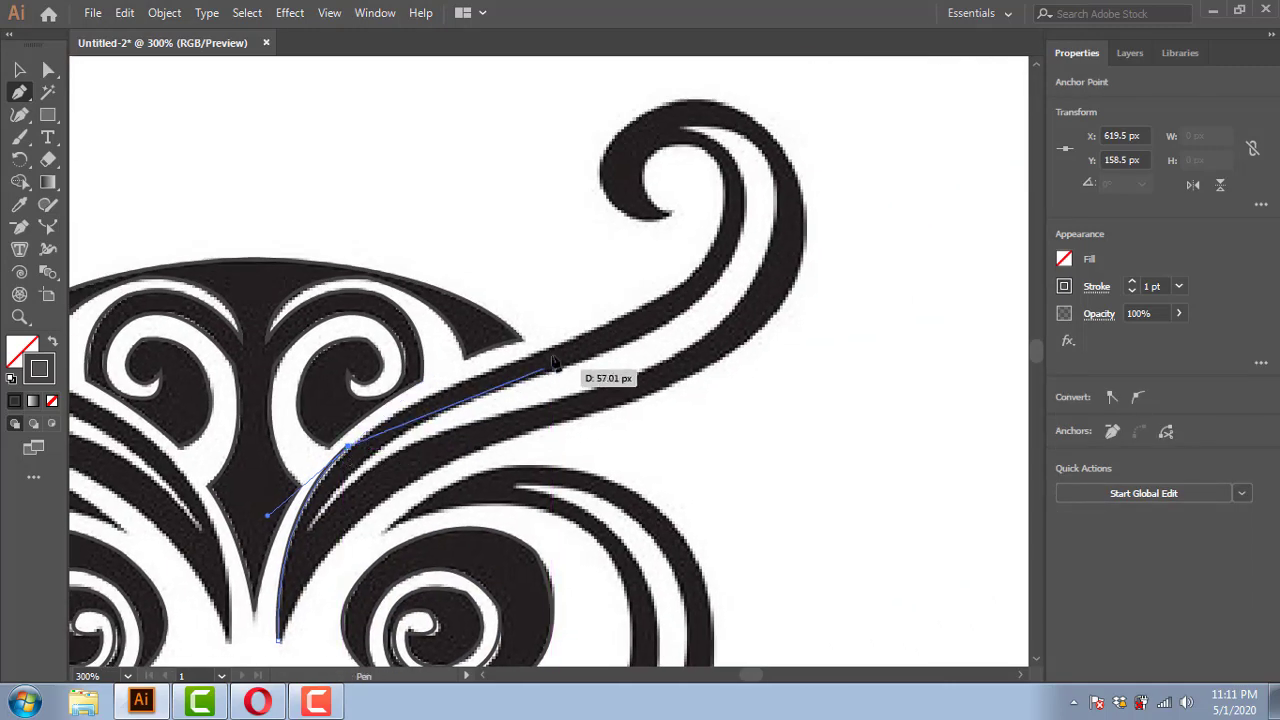
drag(497, 378, 420, 486)
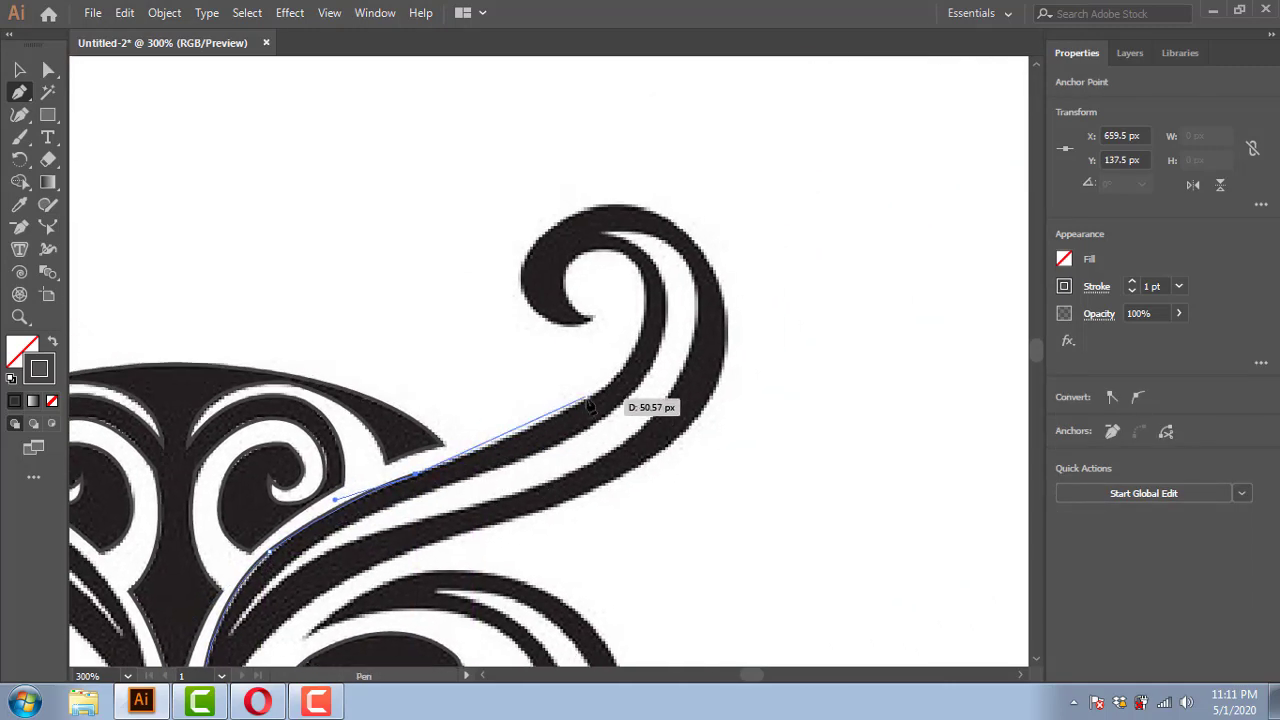
drag(586, 397, 651, 362)
mouse_move(643, 291)
mouse_down()
mouse_move(636, 216)
mouse_move(591, 320)
mouse_up()
drag(576, 257, 516, 283)
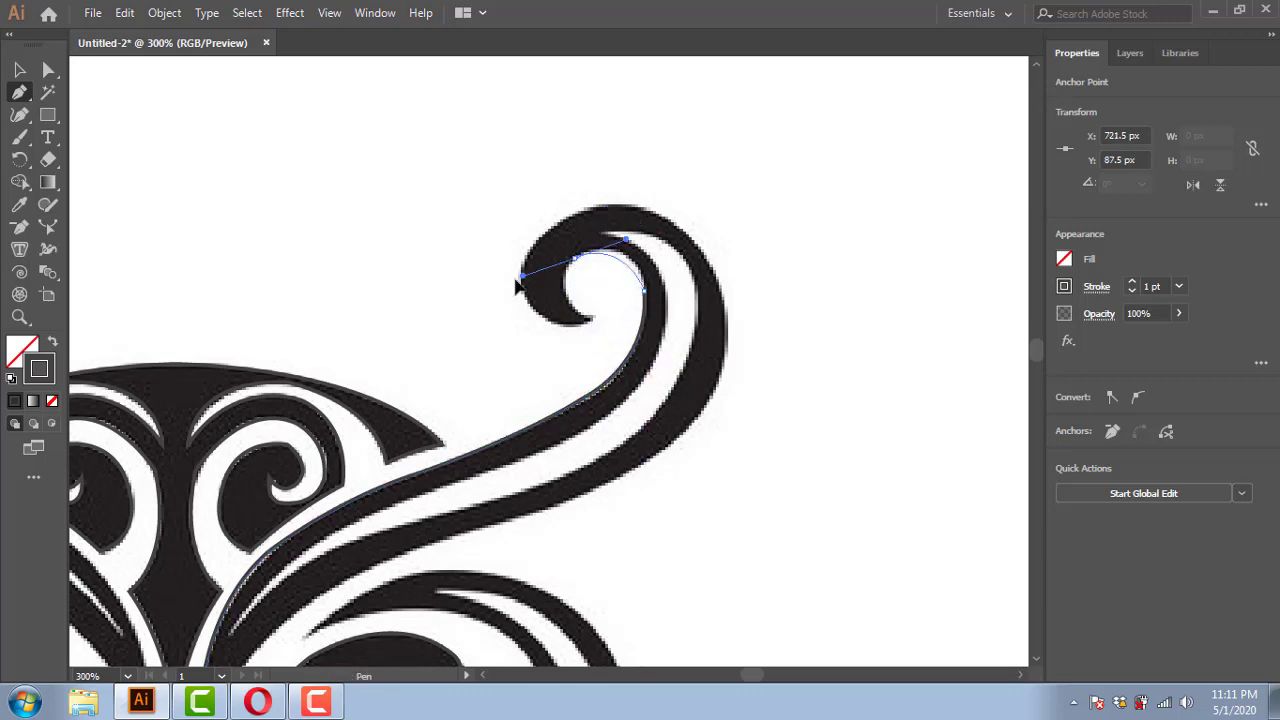
mouse_move(585, 316)
mouse_down()
mouse_move(616, 321)
mouse_move(600, 310)
mouse_up()
Step: Convert the new points to corners and add a corner point lower on the branch
scroll(540, 350, up, 3)
mouse_move(522, 373)
mouse_down()
mouse_move(531, 333)
mouse_move(623, 438)
mouse_up()
scroll(849, 371, right, 3)
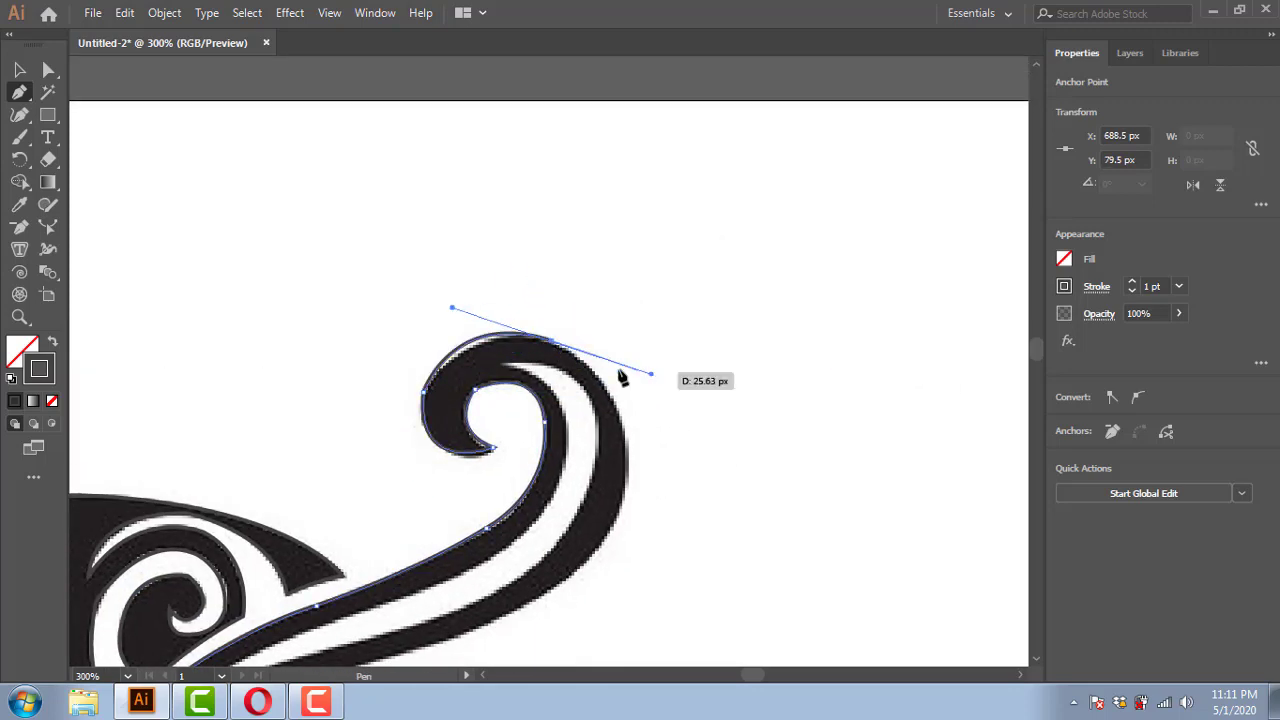
scroll(615, 400, down, 3)
drag(605, 371, 589, 489)
click(605, 371)
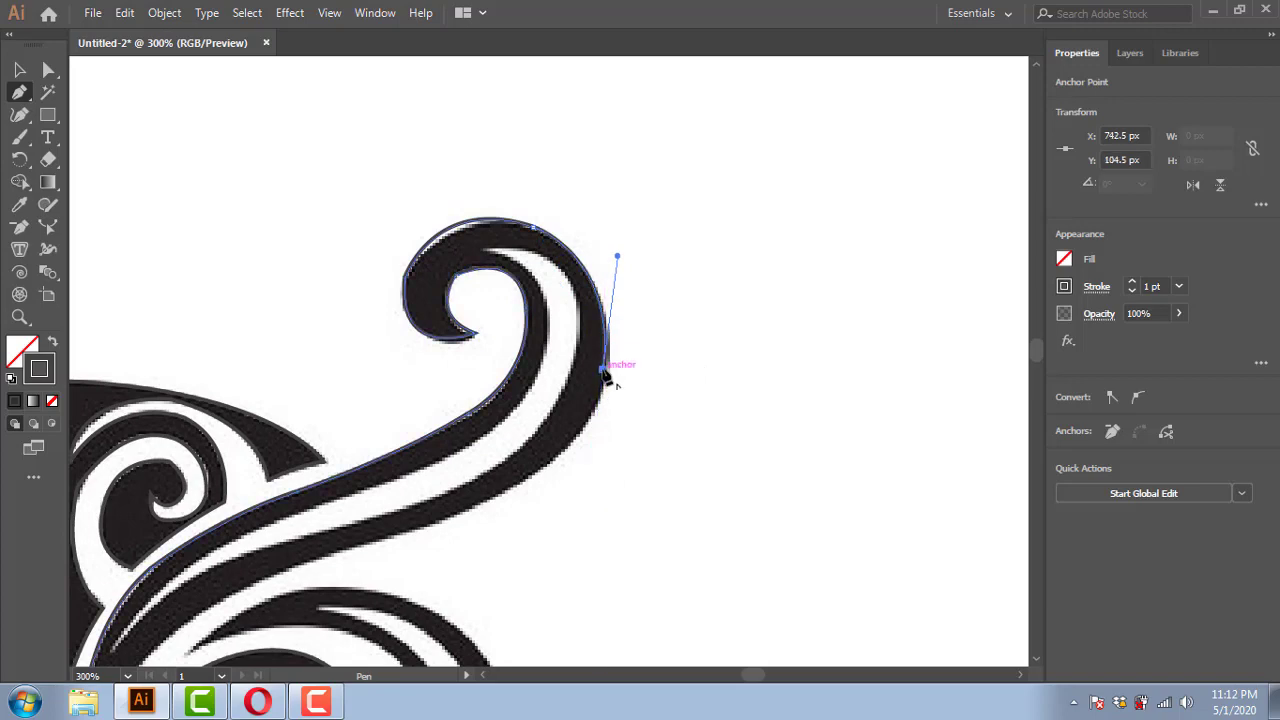
scroll(500, 400, down, 3)
scroll(500, 400, left, 2)
mouse_move(484, 418)
mouse_down()
mouse_move(304, 474)
mouse_move(194, 543)
mouse_move(238, 618)
mouse_up()
click(484, 418)
scroll(420, 445, down, 3)
scroll(420, 445, left, 3)
click(288, 463)
scroll(280, 500, down, 3)
scroll(280, 500, left, 3)
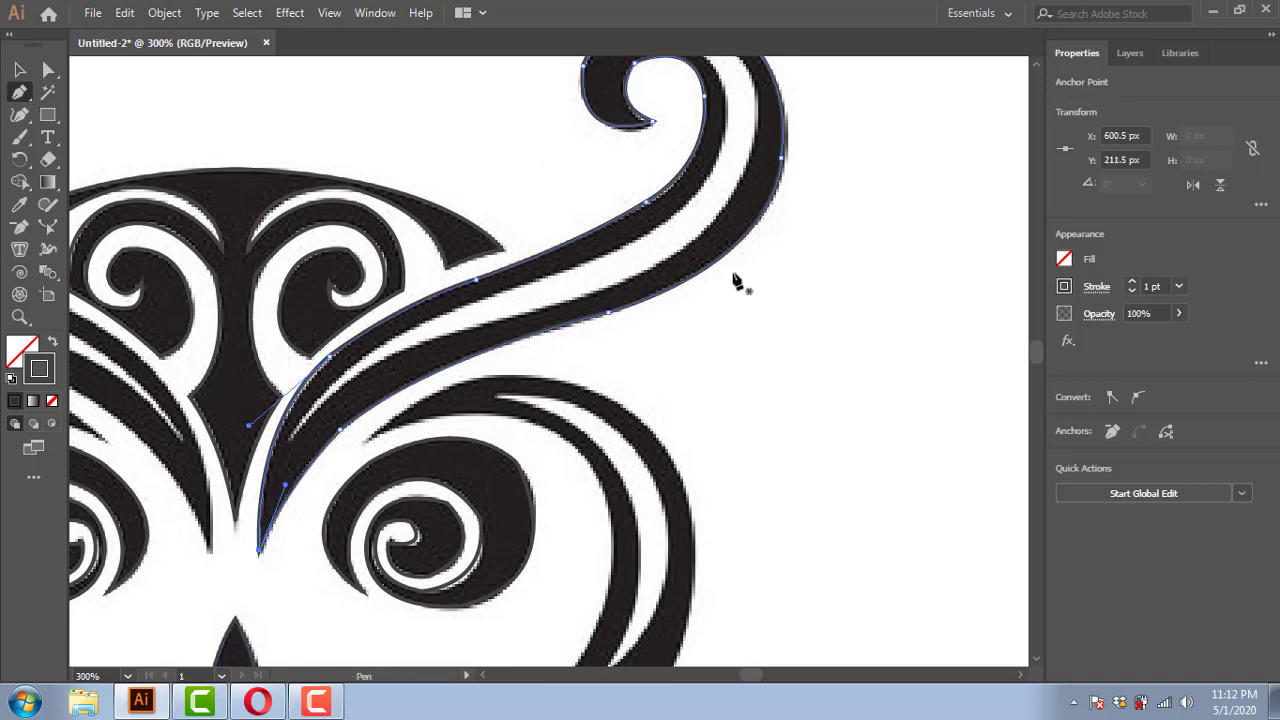
scroll(737, 283, up, 1)
scroll(737, 283, up, 1)
scroll(737, 283, right, 1)
Step: Trace the curling stripe from the curl's top and close the path on its start anchor
click(643, 130)
drag(716, 280, 650, 445)
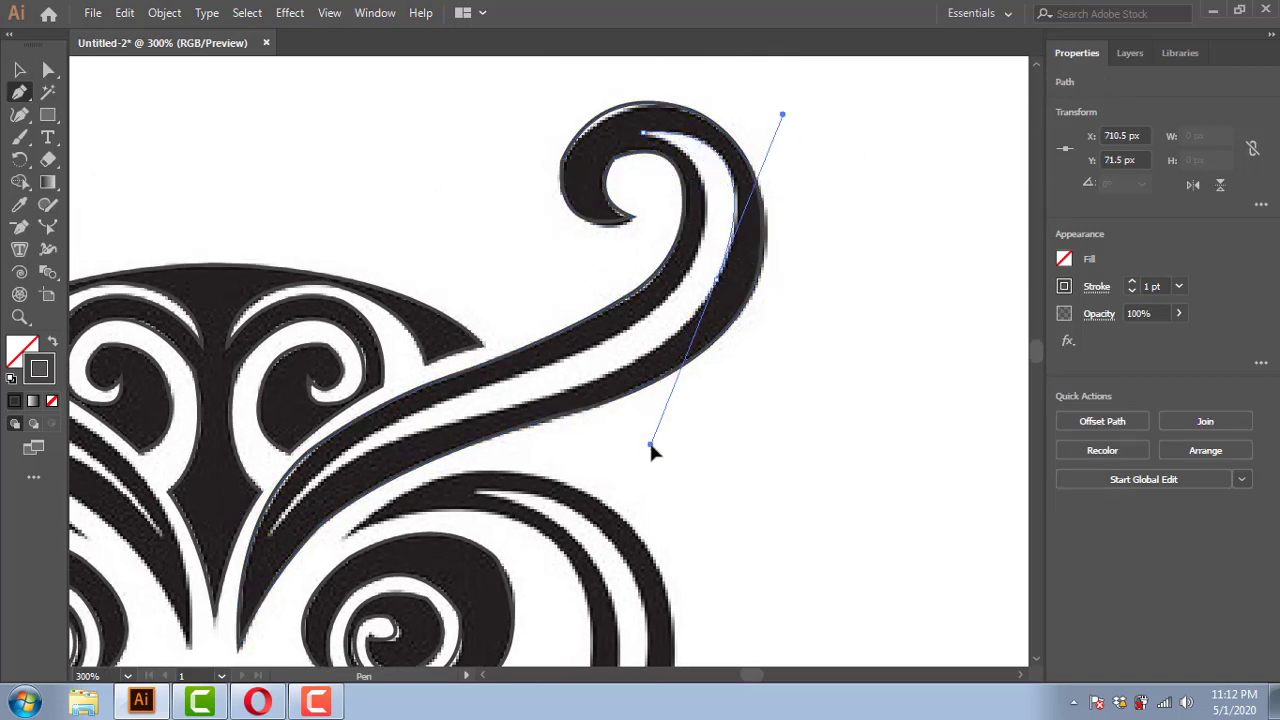
scroll(720, 288, down, 1)
scroll(720, 288, left, 1)
mouse_move(637, 292)
mouse_down()
mouse_move(480, 343)
mouse_move(395, 432)
mouse_move(583, 263)
mouse_up()
scroll(646, 306, up, 2)
scroll(646, 306, right, 2)
click(645, 305)
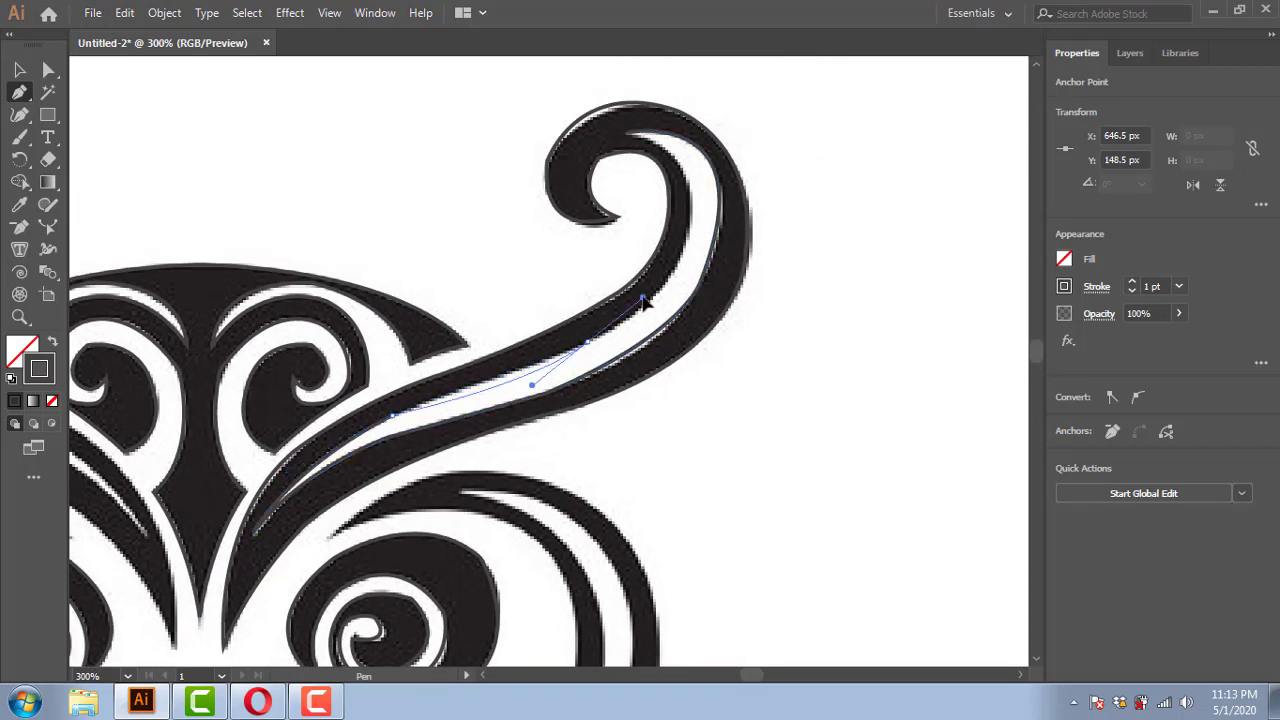
scroll(591, 349, up, 2)
click(688, 357)
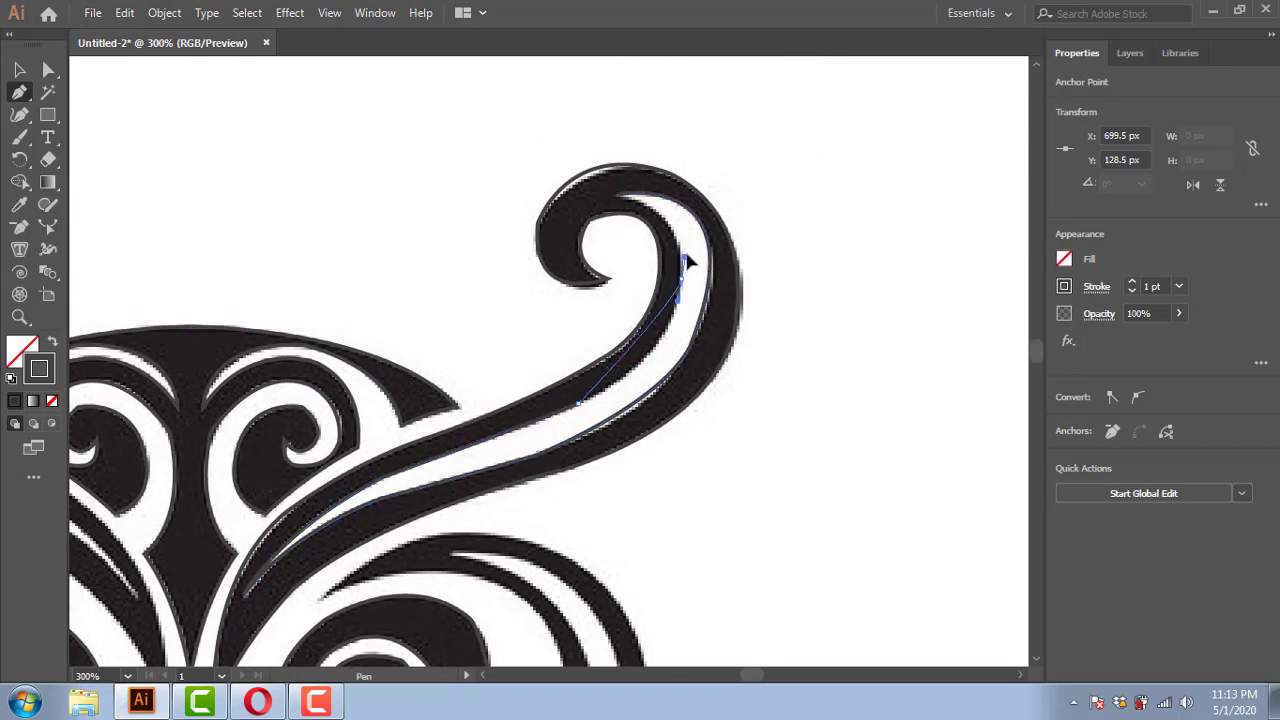
drag(618, 194, 543, 194)
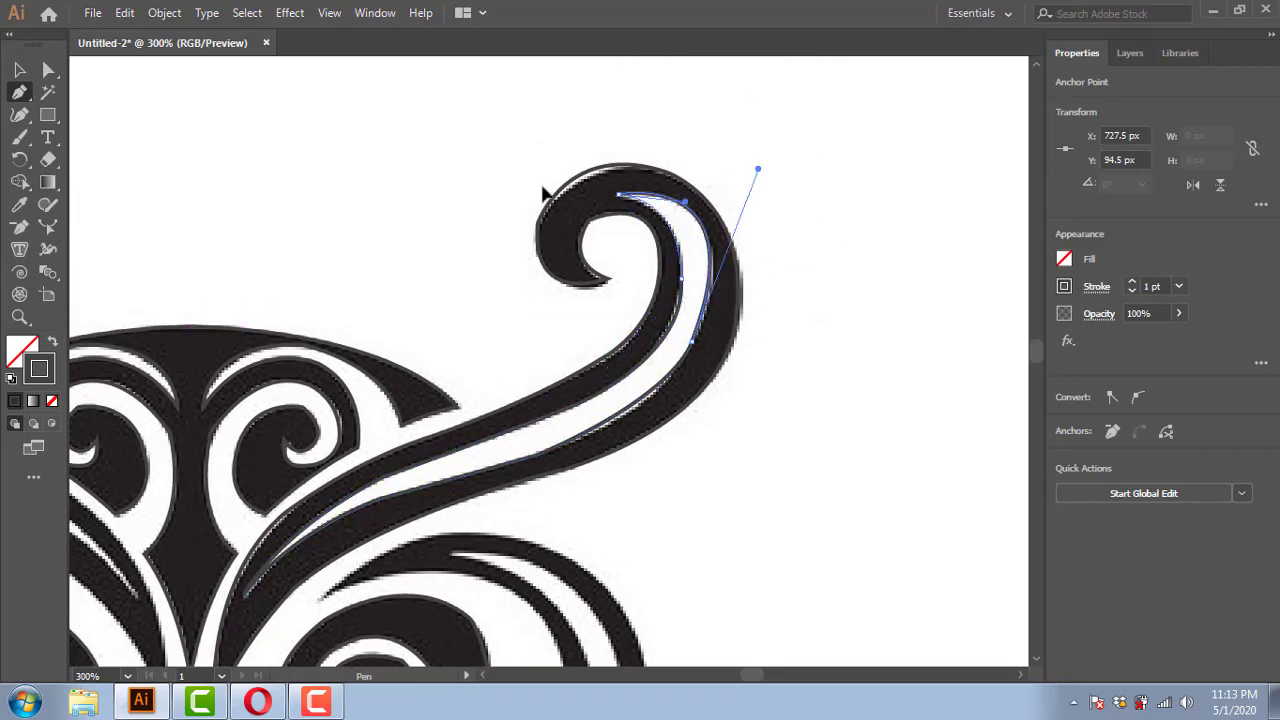
Step: Adjust the stripe's anchors and handles with Direct Selection to hug its edges
click(52, 72)
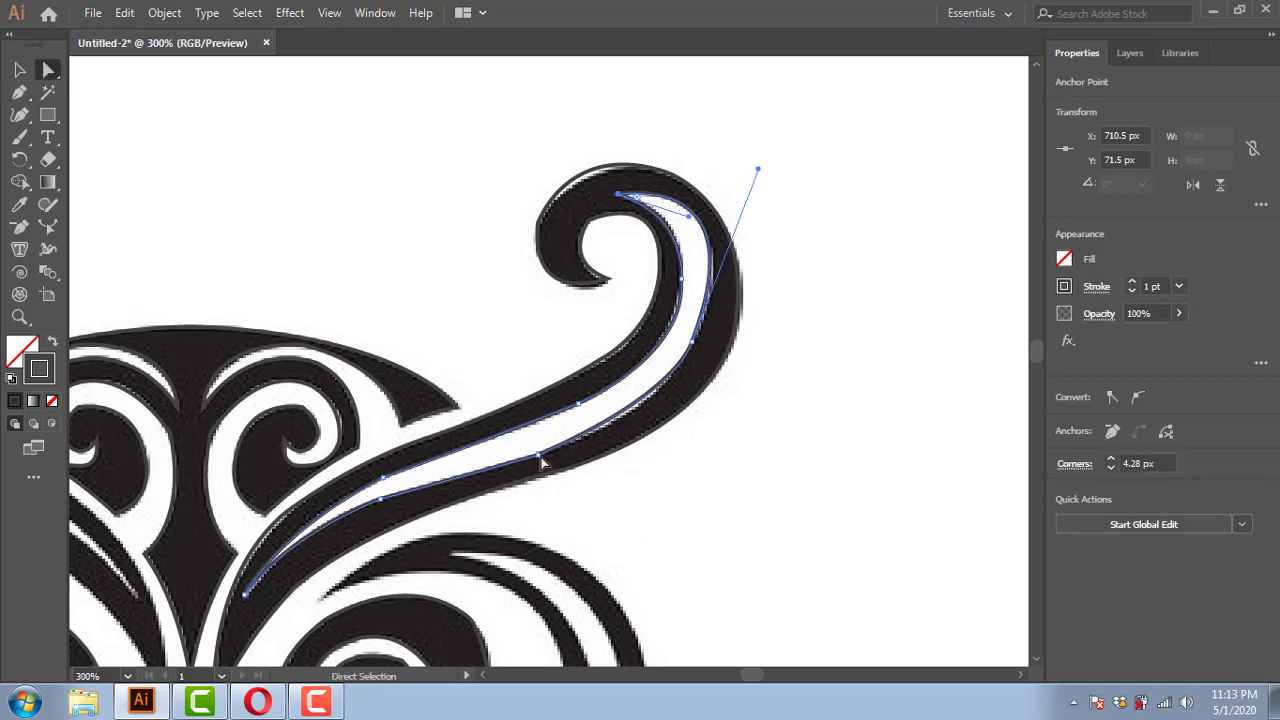
click(690, 387)
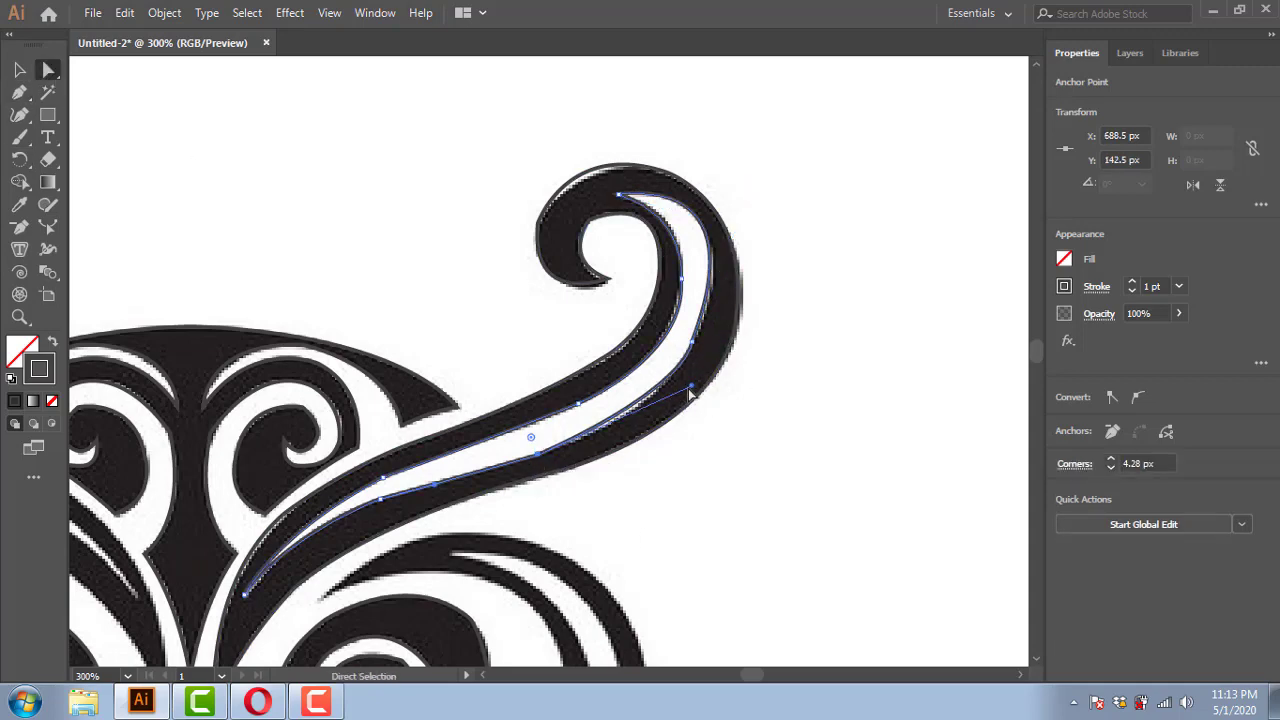
mouse_move(690, 394)
mouse_down()
mouse_move(701, 393)
mouse_move(686, 400)
mouse_up()
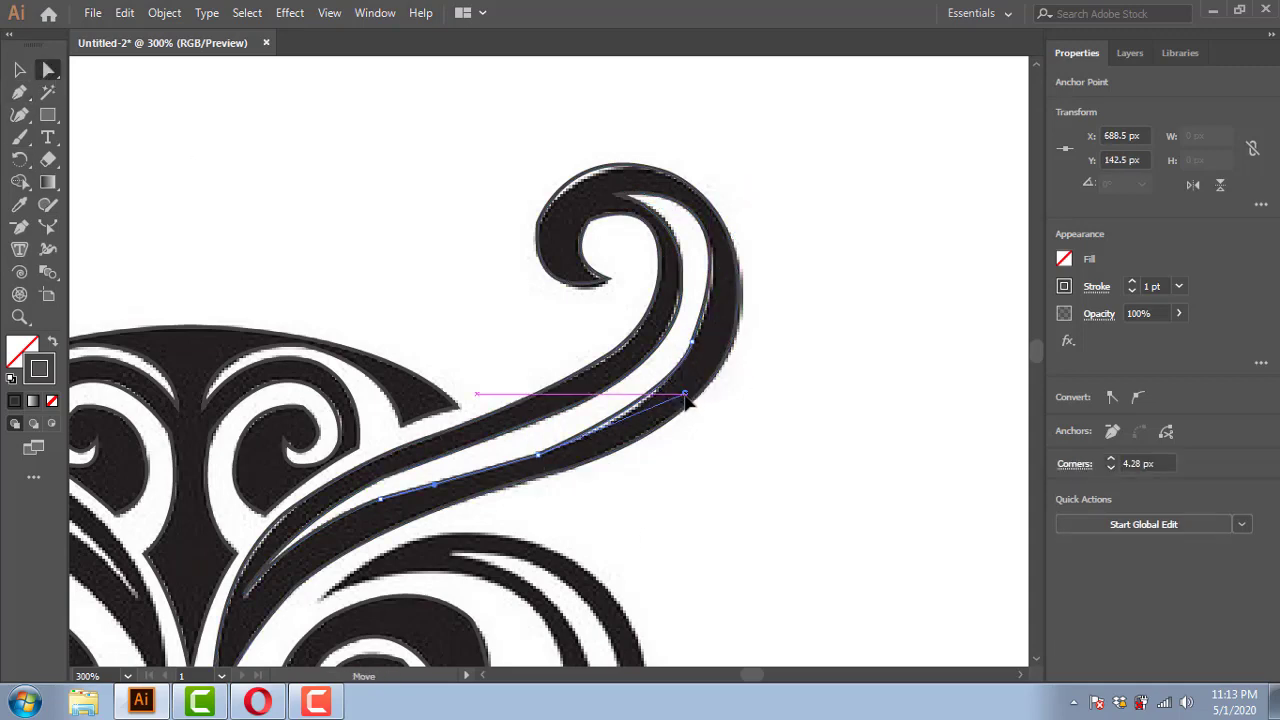
click(692, 342)
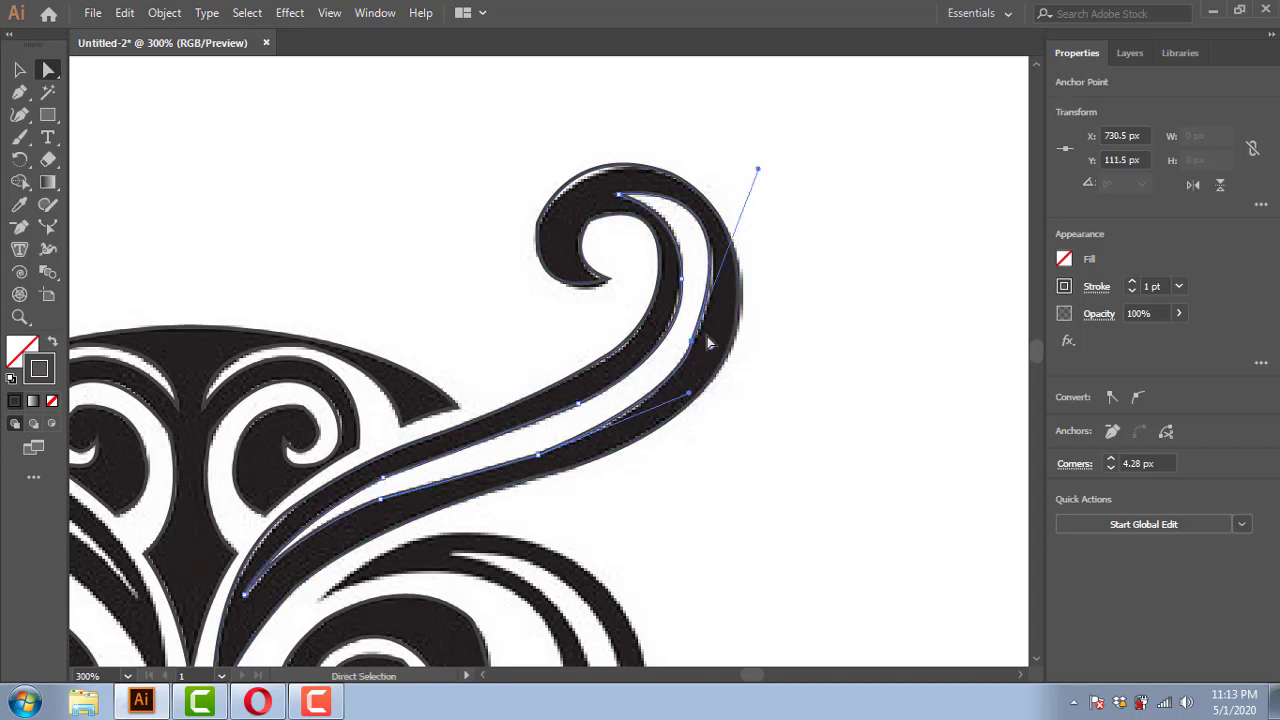
click(716, 348)
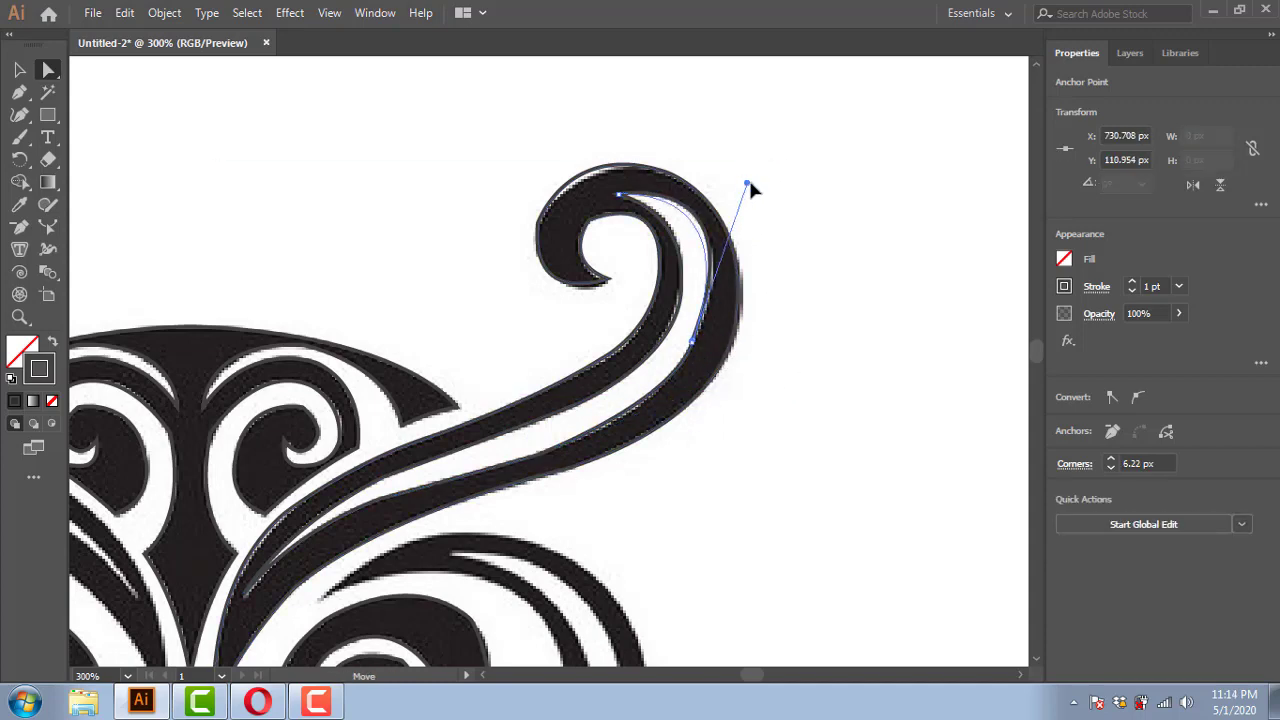
drag(750, 184, 758, 185)
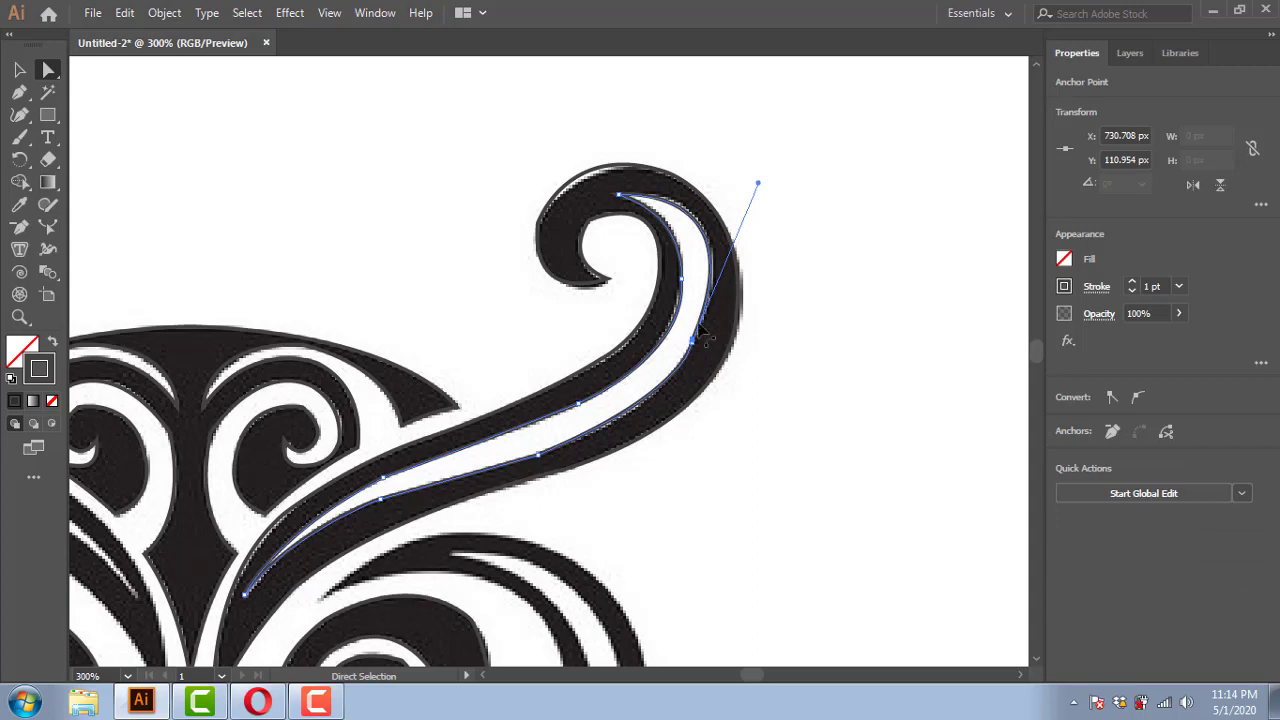
drag(703, 334, 696, 336)
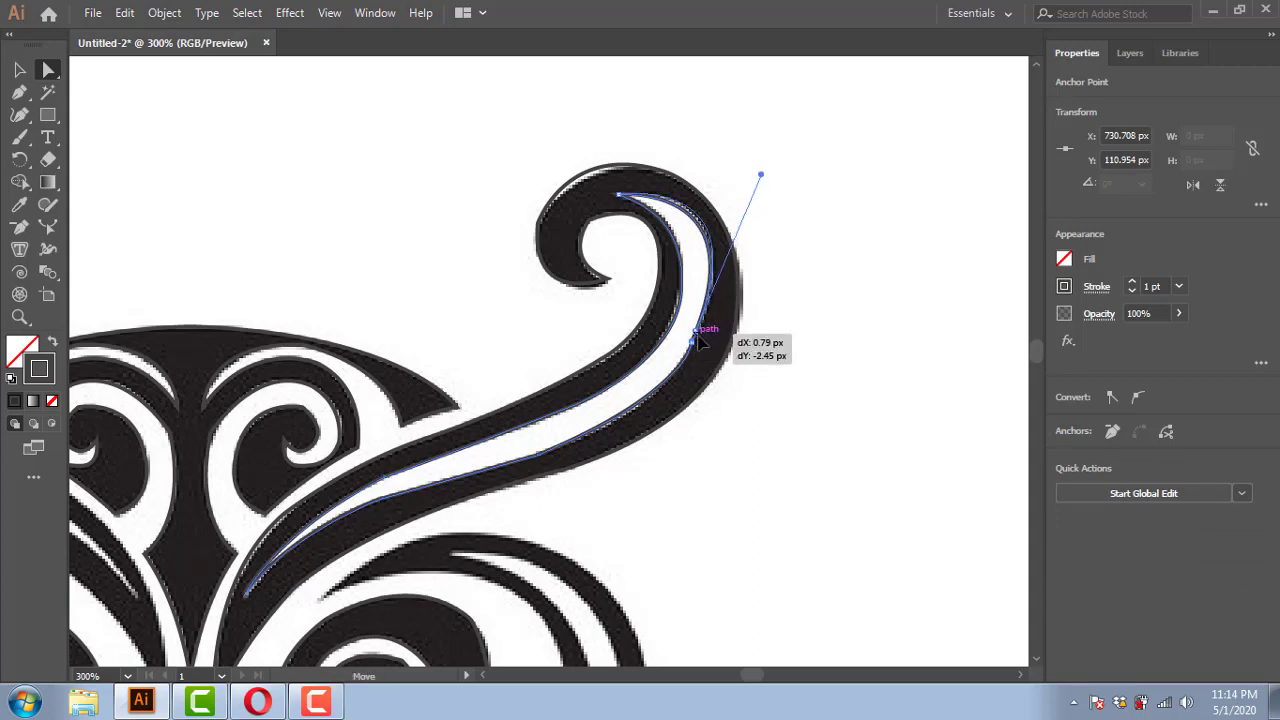
Step: Copy the traced horn stripe outline to the left, reflect it, and nudge it toward the left horn
key(v)
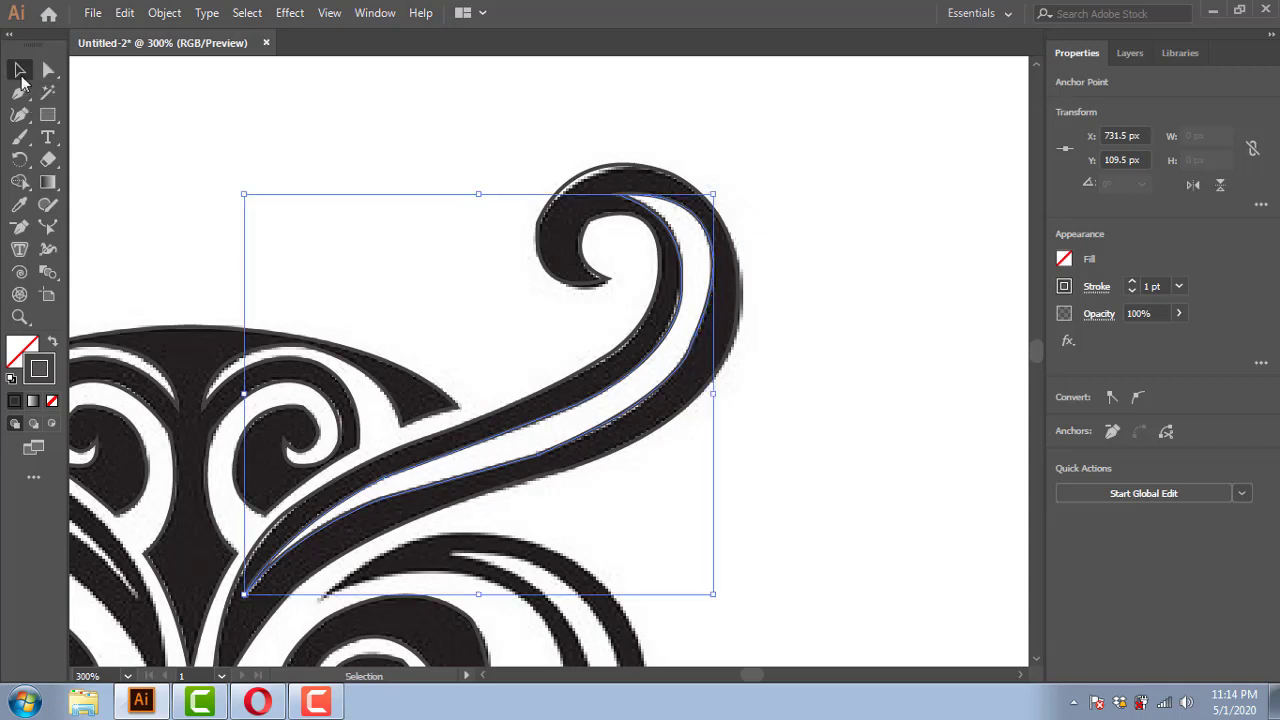
key(ctrl+minus)
click(343, 300)
scroll(868, 287, down, 3)
scroll(868, 287, left, 3)
drag(866, 287, 355, 280)
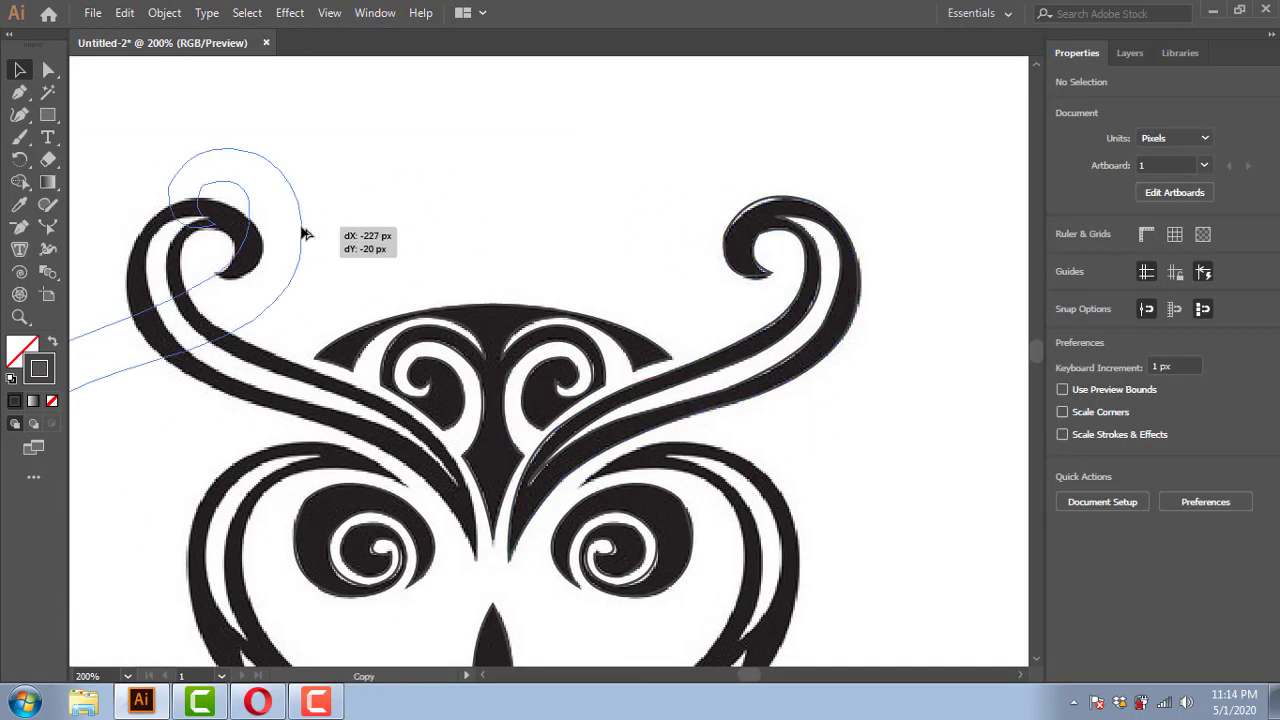
right_click(350, 285)
click(589, 386)
click(645, 469)
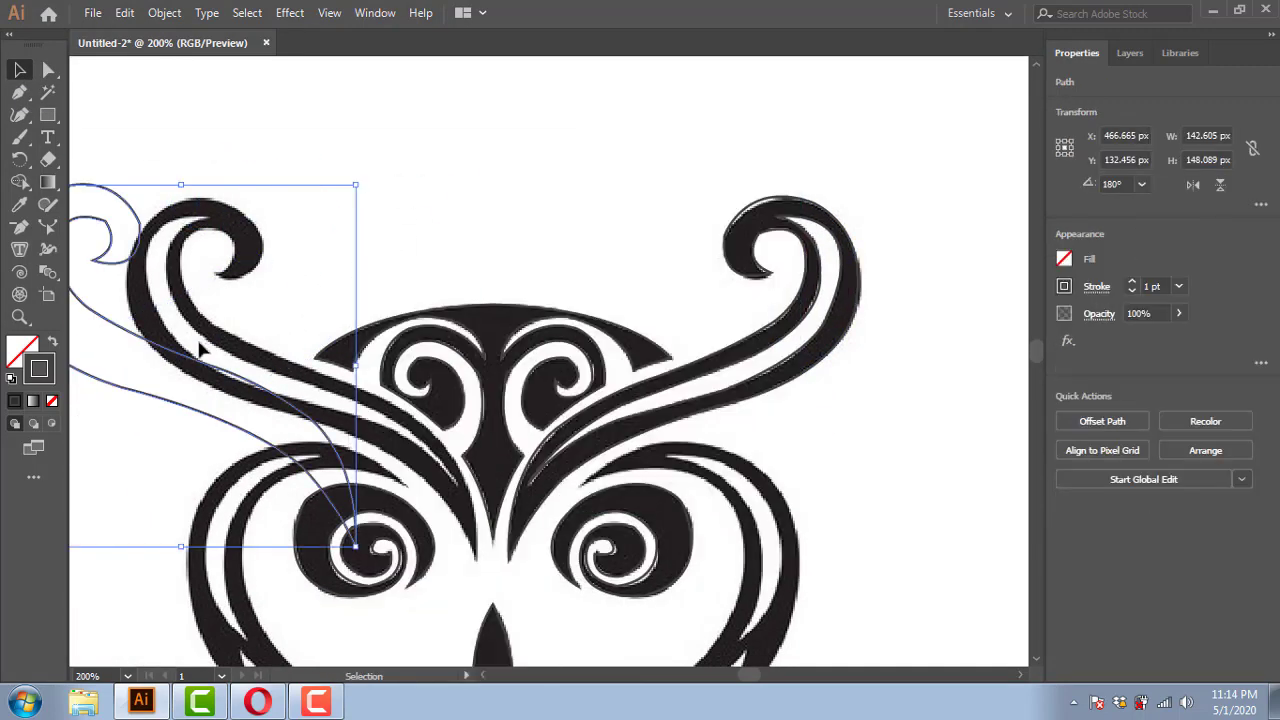
key(shift+Right)
key(shift+Right)
key(shift+Right)
key(Down)
key(Down)
key(Down)
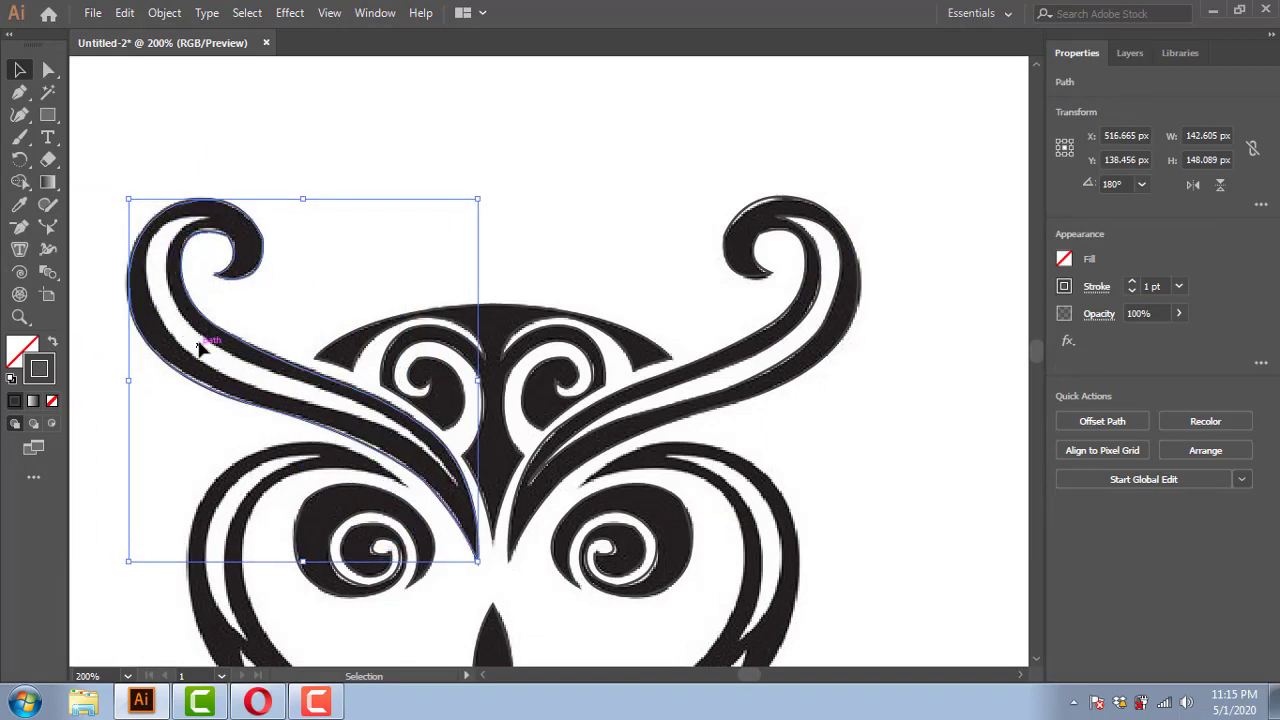
Step: Redo the reflected horn copy and nudge it into alignment over the left horn's inner stripe
drag(812, 318, 352, 286)
right_click(352, 286)
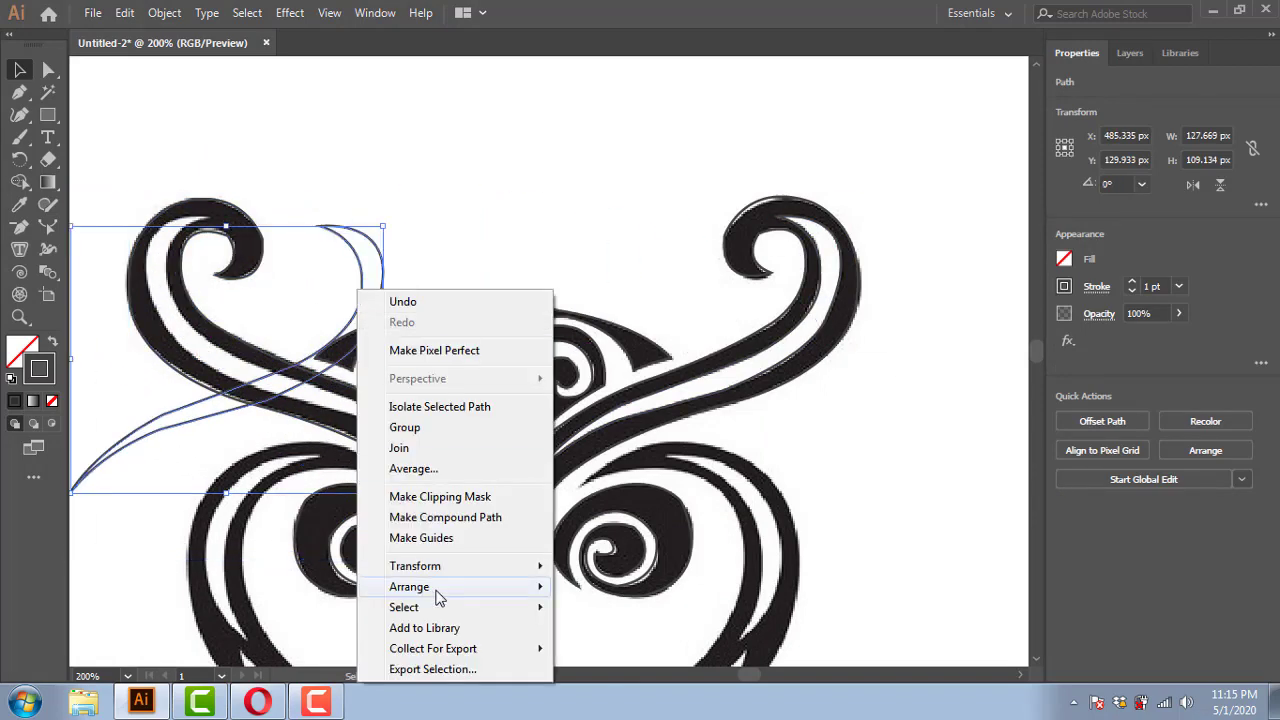
click(600, 551)
click(645, 469)
key(shift+Right)
key(shift+Right)
key(Right)
key(Right)
key(Right)
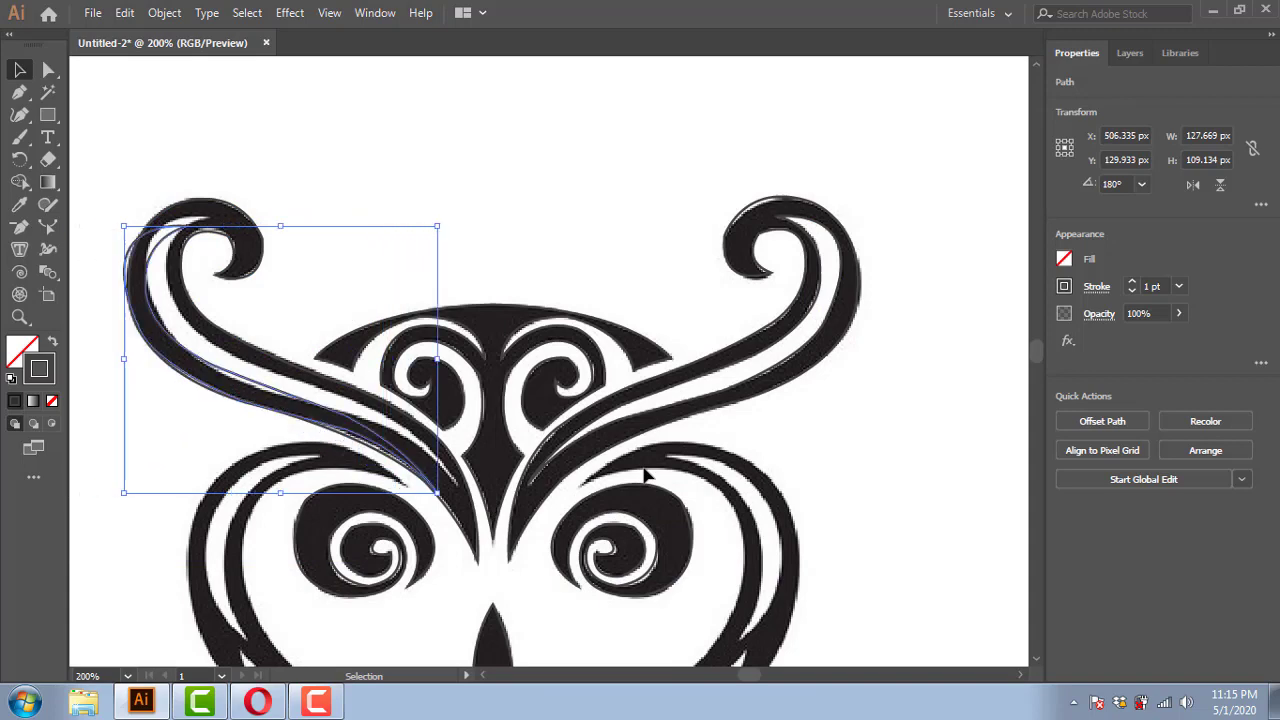
key(Up)
key(Up)
key(Up)
key(Right)
key(Right)
key(Up)
key(Right)
key(Right)
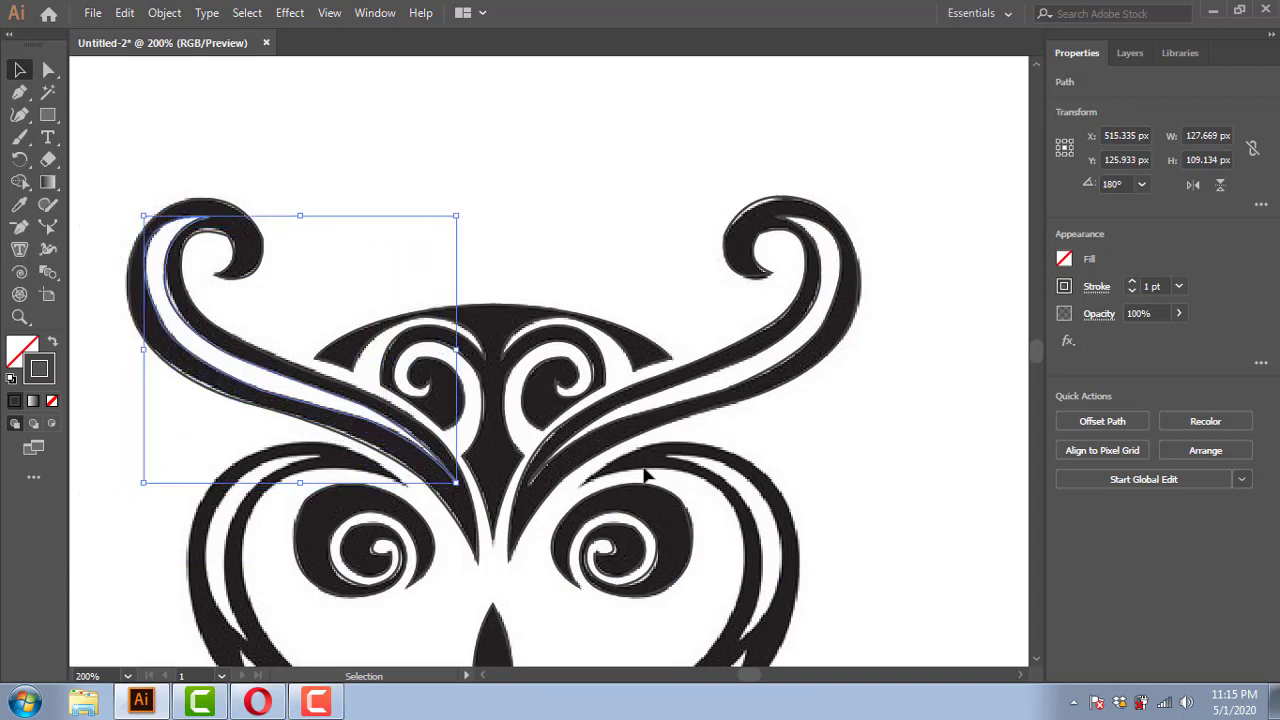
click(766, 434)
scroll(766, 434, down, 5)
click(19, 91)
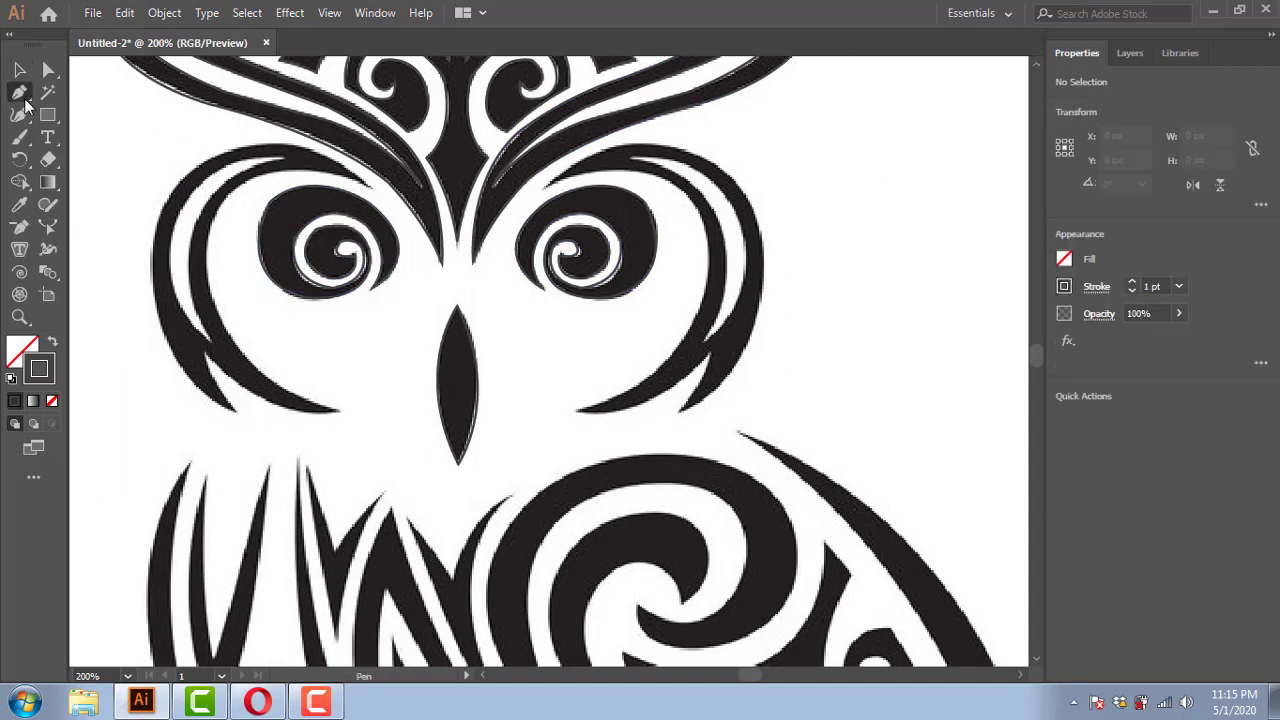
Step: Trace the top and outer edge of the right eye crescent down to its lower end
scroll(549, 186, up, 2)
scroll(549, 186, up, 1)
click(468, 255)
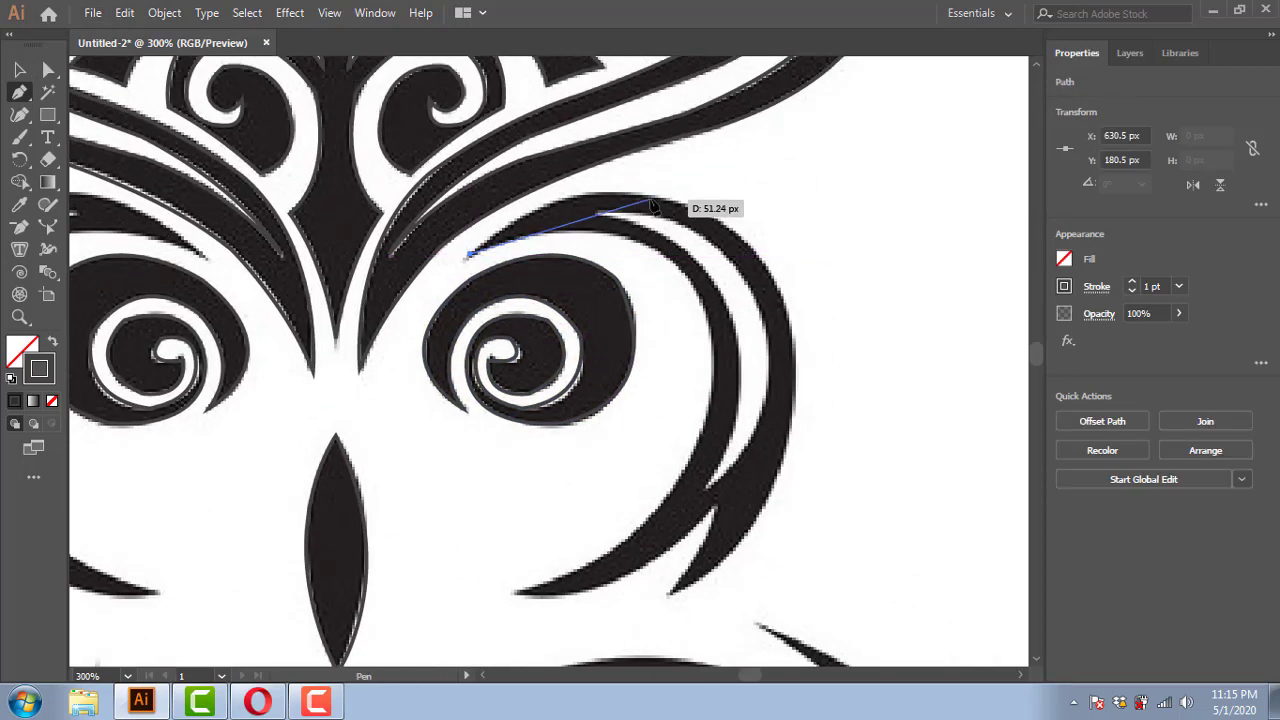
drag(650, 195, 771, 206)
drag(697, 323, 677, 494)
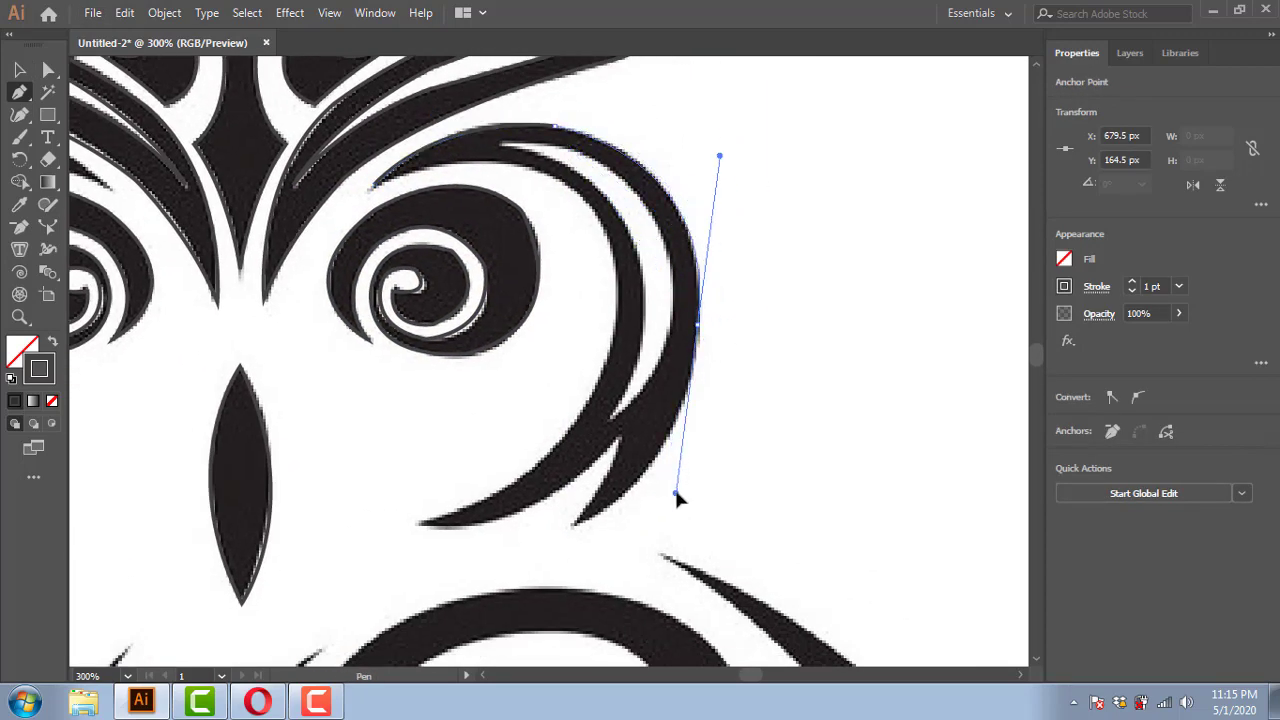
click(697, 323)
scroll(700, 345, down, 2)
scroll(700, 345, left, 2)
drag(650, 437, 525, 497)
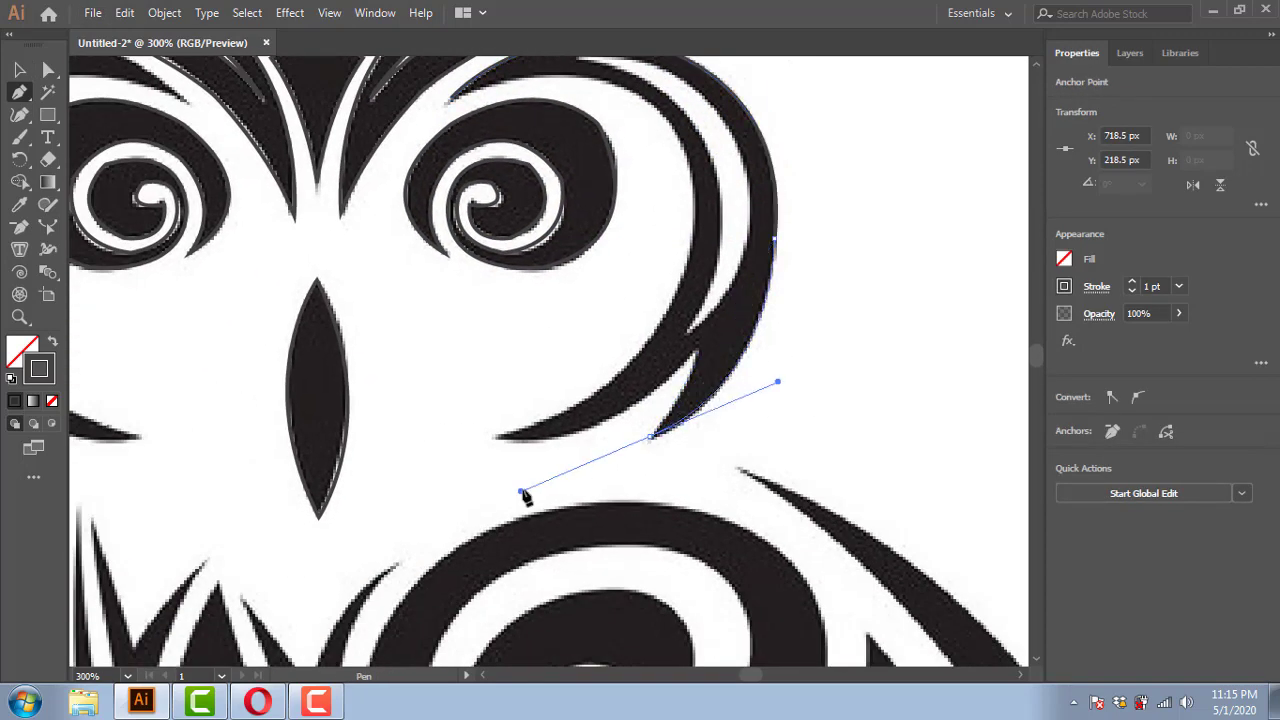
Step: Trace the crescent's lower and inner edges from its spike and close the shape
click(695, 353)
mouse_move(497, 437)
mouse_down()
mouse_move(428, 432)
mouse_move(383, 411)
mouse_up()
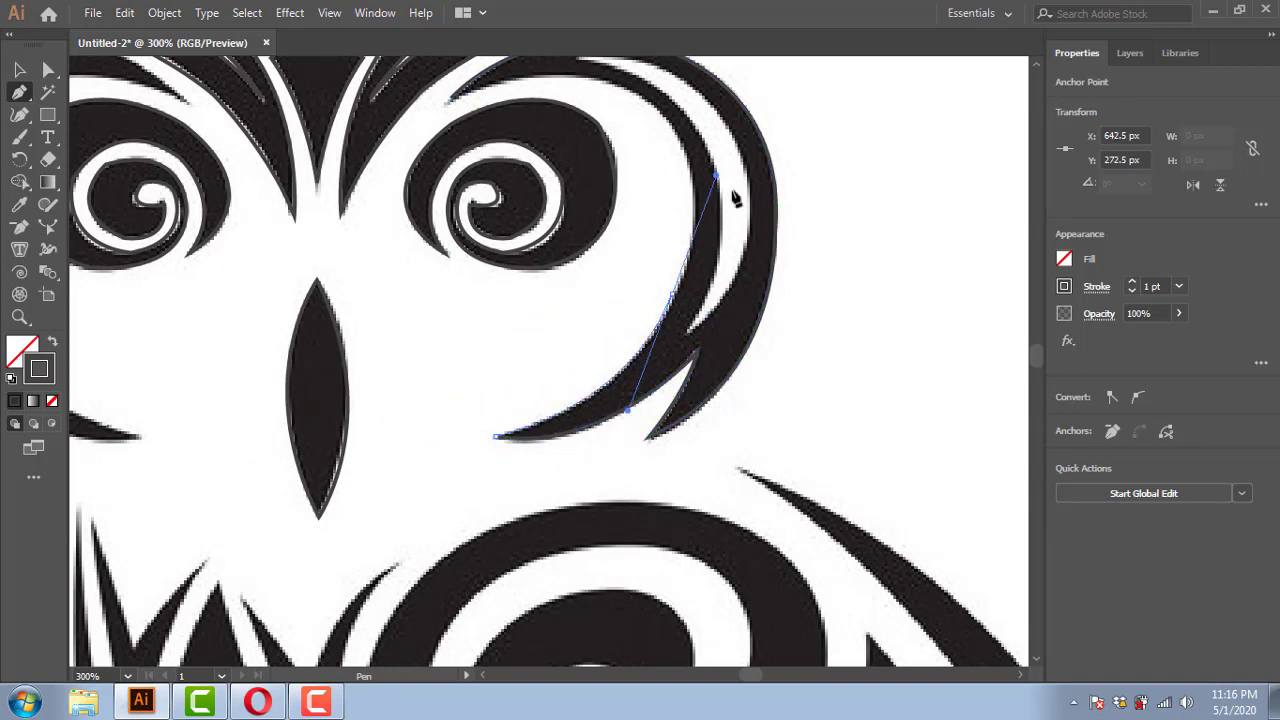
drag(735, 199, 777, 274)
scroll(720, 310, up, 4)
scroll(720, 310, right, 2)
drag(603, 350, 595, 380)
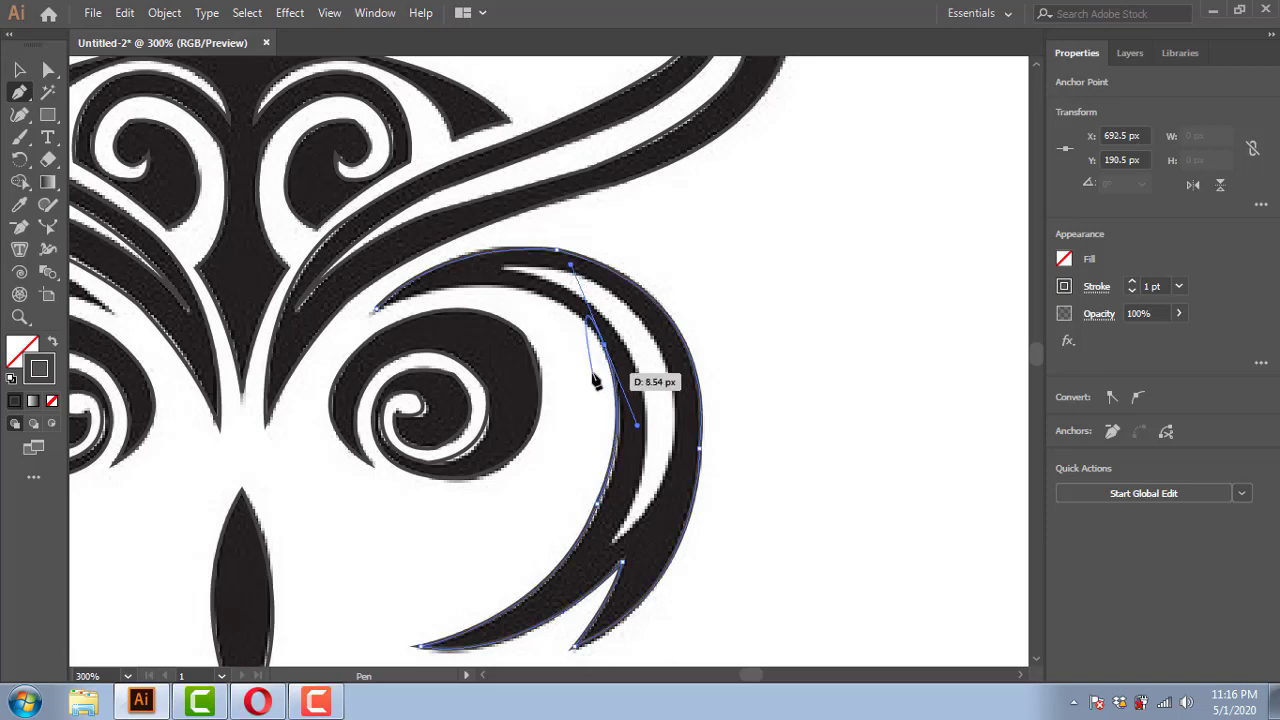
drag(373, 311, 434, 240)
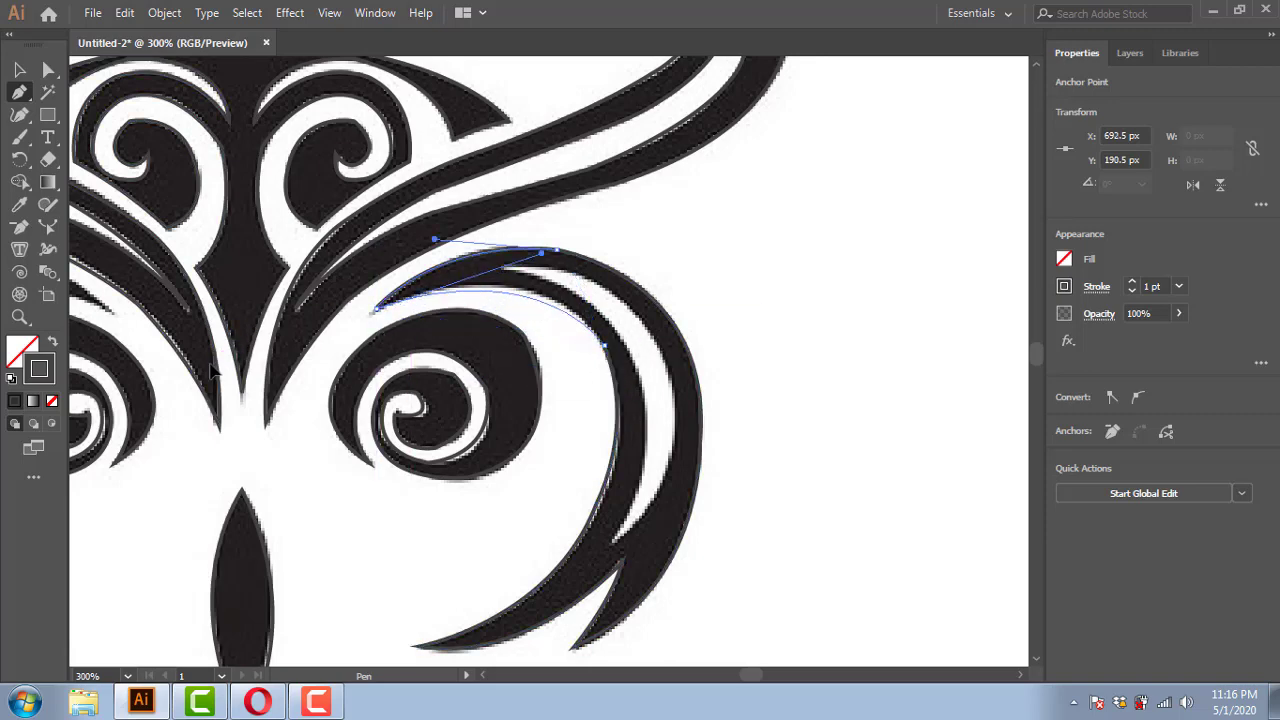
click(548, 248)
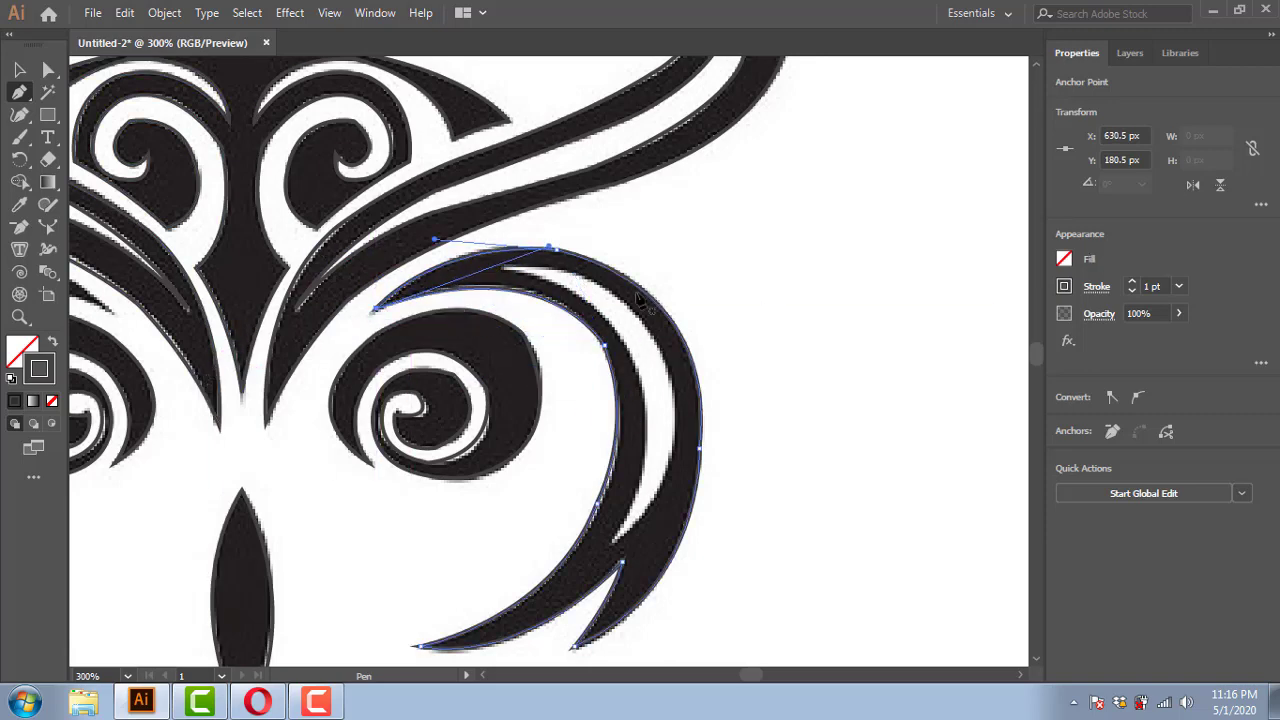
Step: Trace the inner crescent stripe, then copy the traced crescent over to the left eye
click(644, 405)
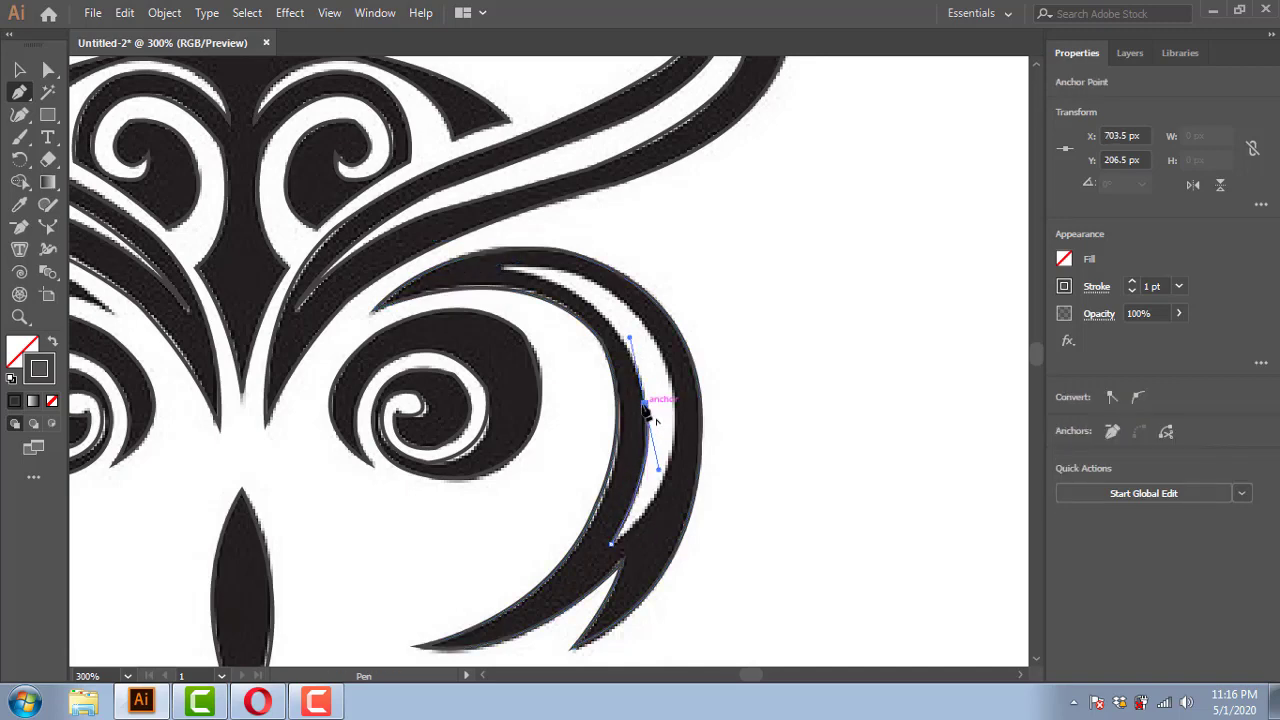
drag(637, 290, 500, 268)
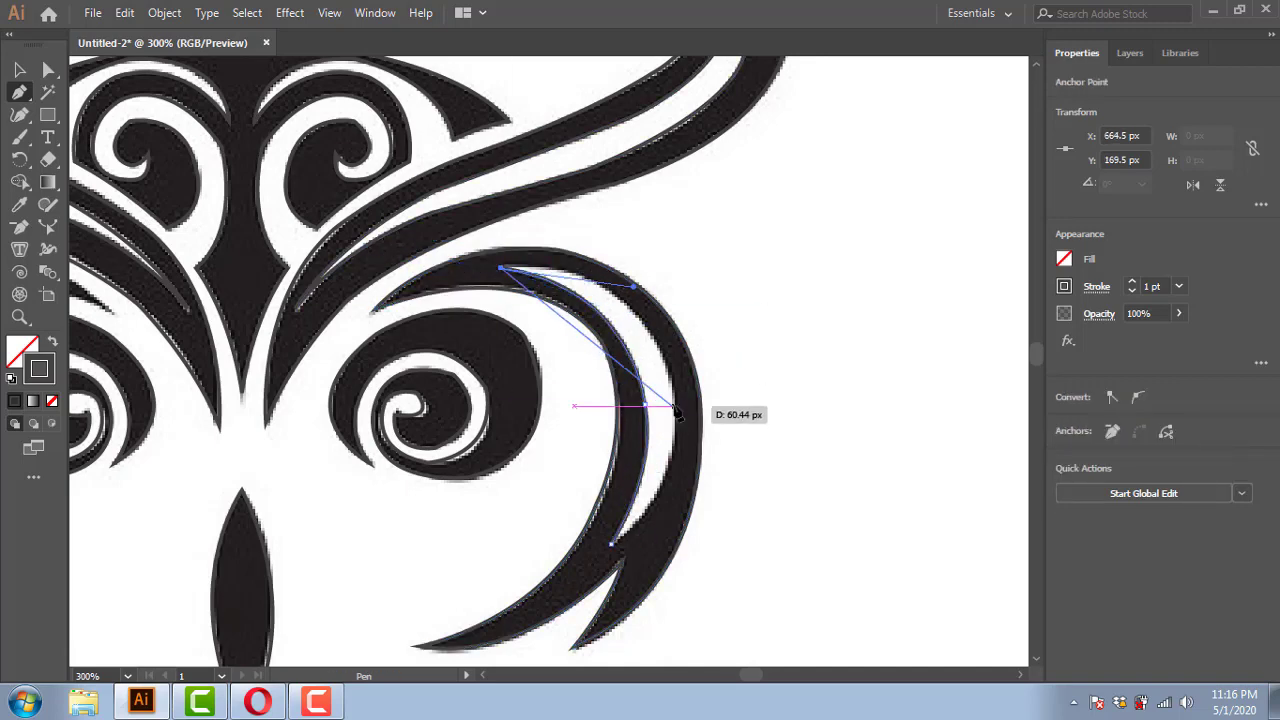
drag(672, 405, 684, 565)
drag(610, 543, 543, 580)
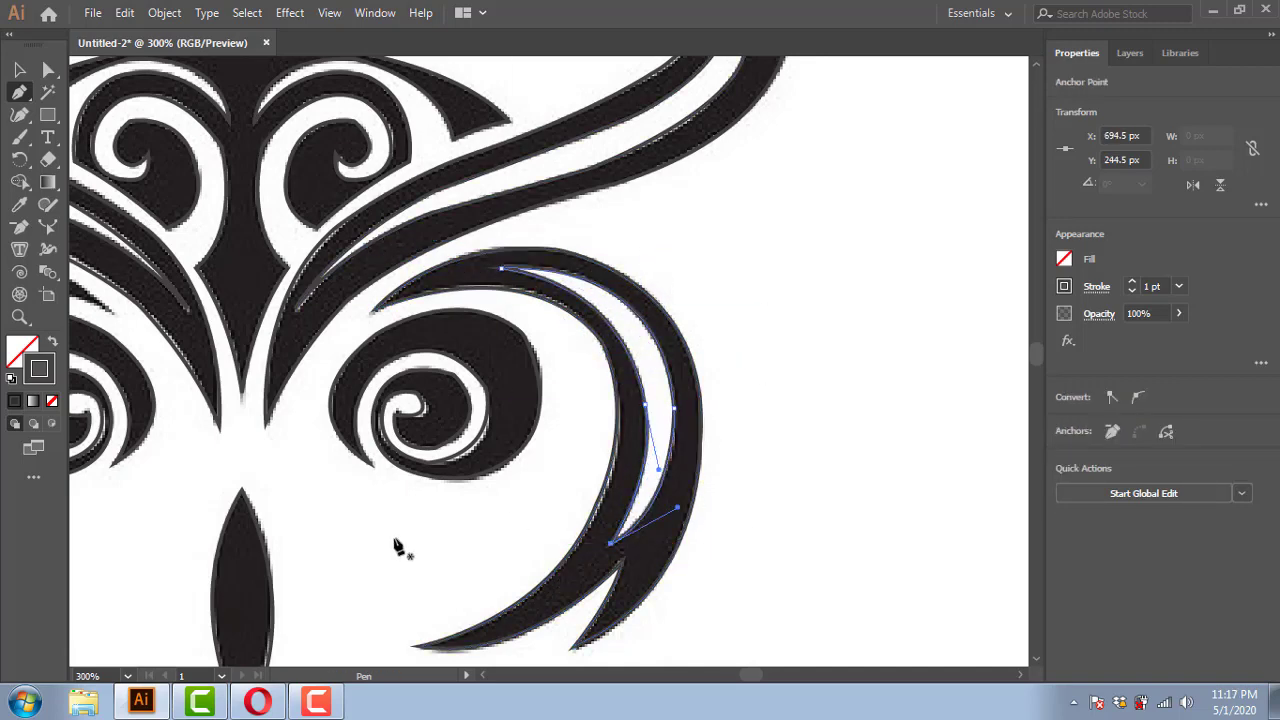
key(ctrl+minus)
key(v)
mouse_move(674, 563)
mouse_down()
mouse_move(603, 531)
mouse_move(226, 558)
mouse_up()
Step: Reflect the copied large crescent vertically and nudge it onto the left eye's crescent
right_click(220, 545)
click(465, 491)
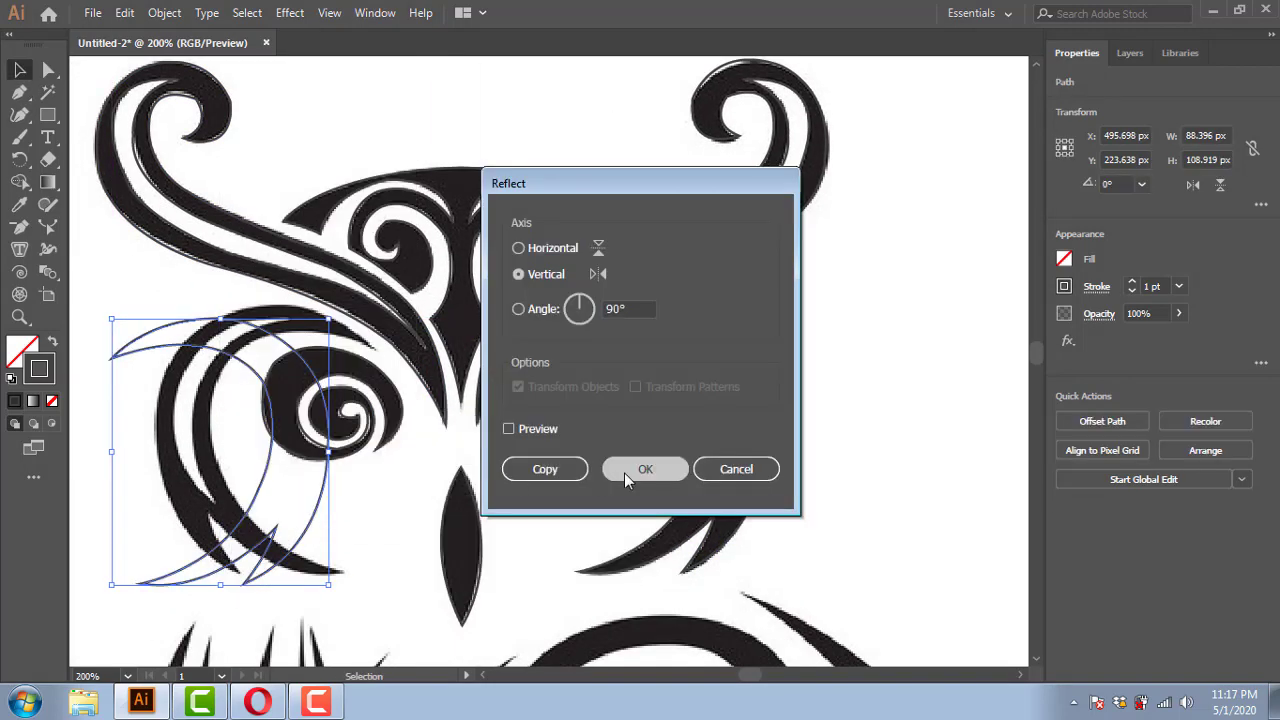
click(624, 472)
key(Right)
key(Right)
key(Right)
key(Up)
key(Up)
key(Up)
key(Right)
key(Right)
key(Right)
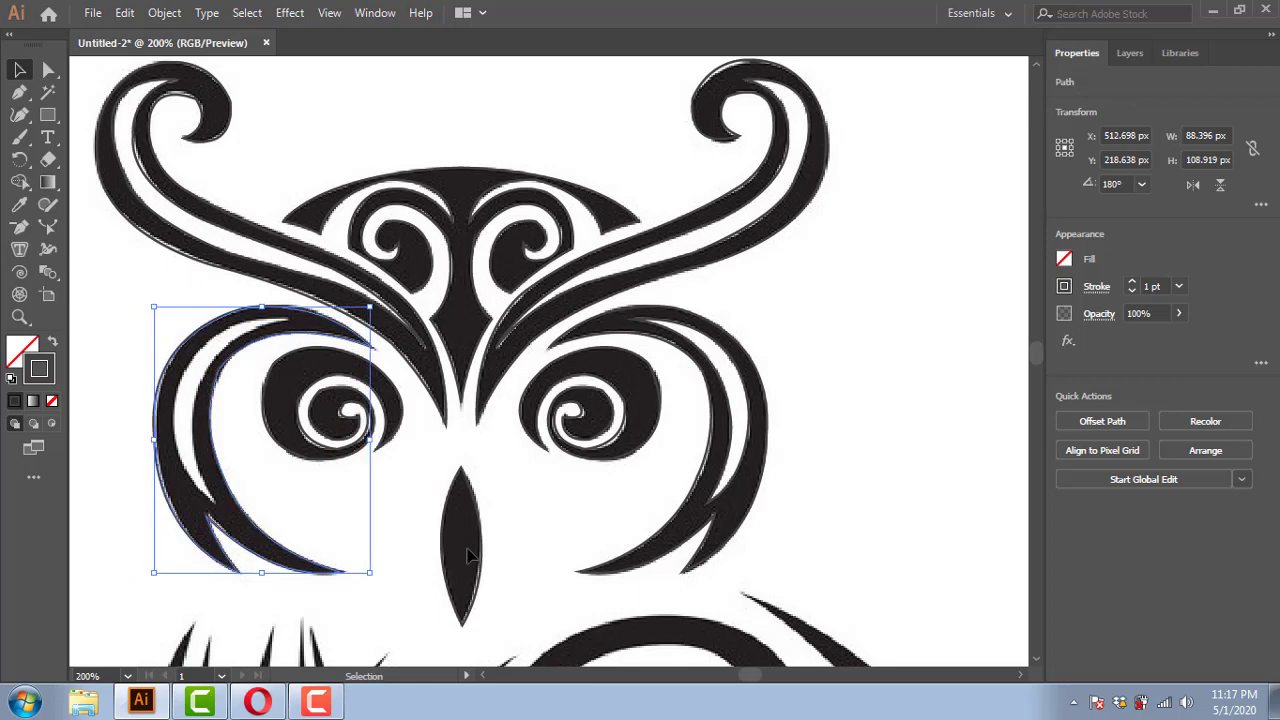
key(Right)
key(Right)
Step: Reflect the small crescent copy vertically, nudge it up and right, then deselect and zoom out
click(250, 490)
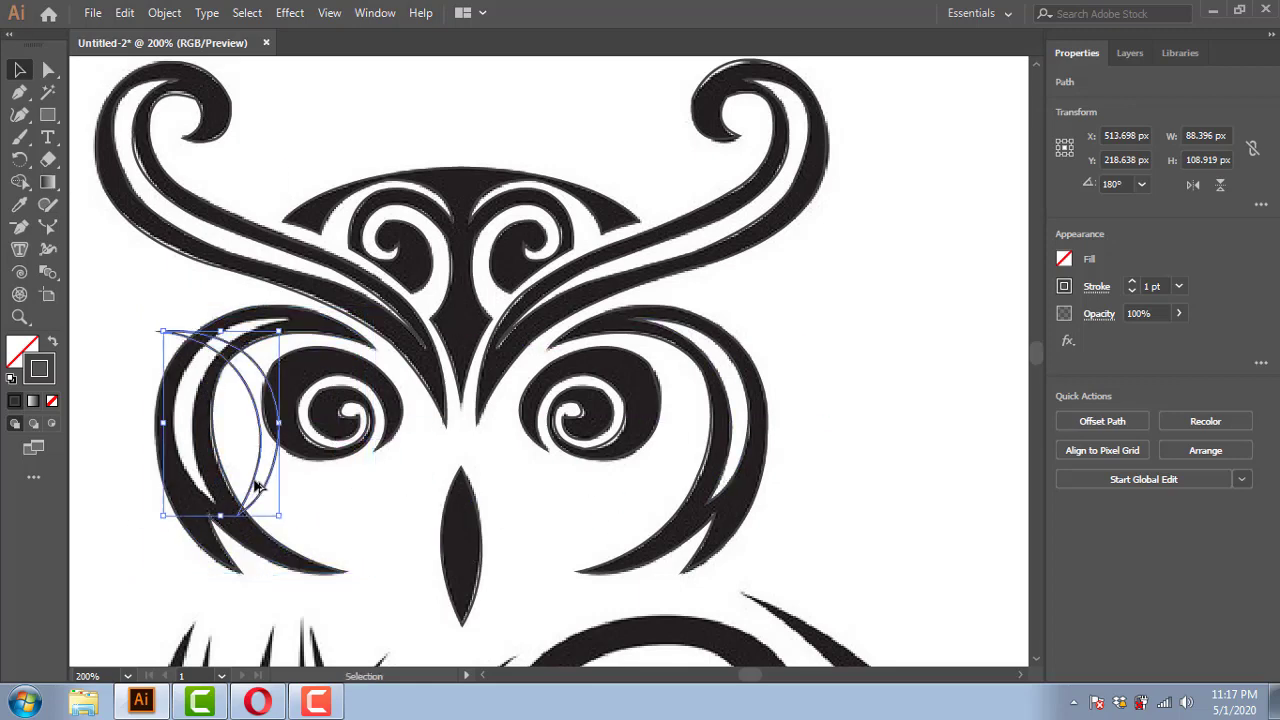
right_click(250, 496)
click(500, 349)
click(628, 472)
key(Up)
key(Up)
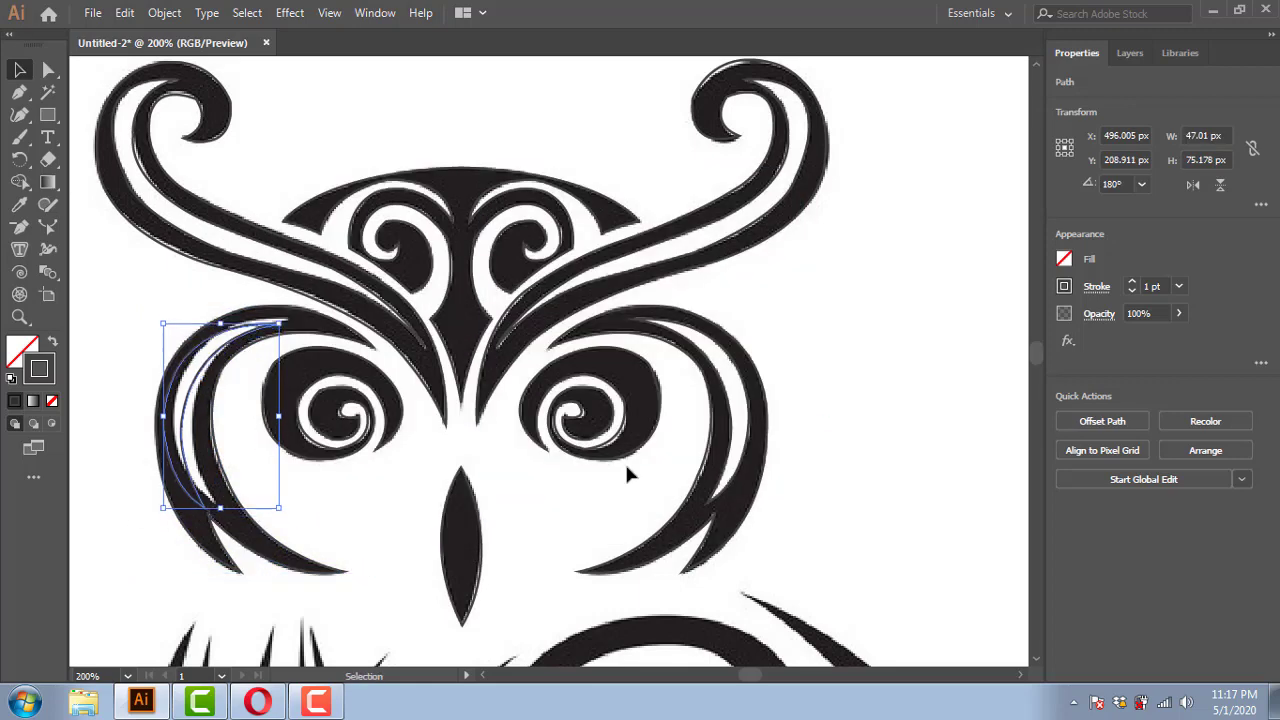
key(Up)
key(Up)
key(Up)
key(Right)
key(Right)
key(Right)
key(Right)
key(ctrl+shift+a)
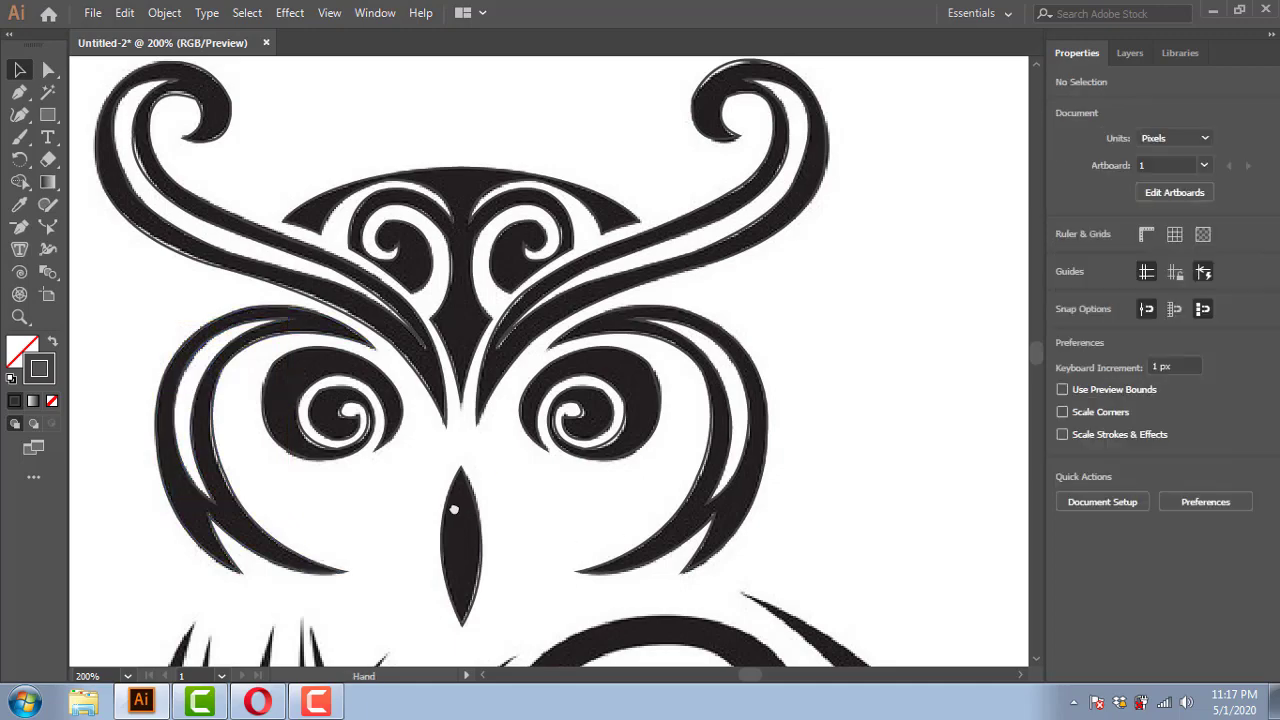
scroll(409, 303, down, 3)
key(ctrl+minus)
scroll(409, 303, down, 2)
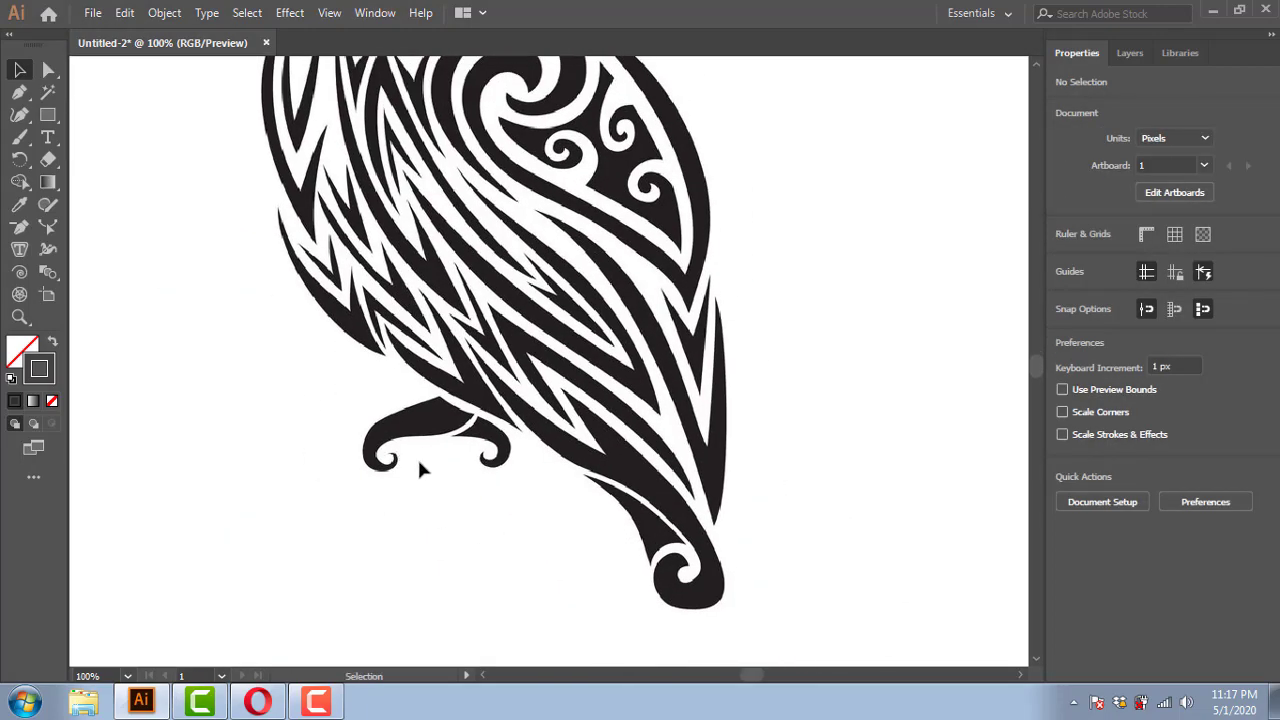
Step: Trace the right foot with the Pen tool, from its curl tip around and closed at the curl
scroll(420, 457, up, 2)
key(p)
scroll(383, 452, up, 1)
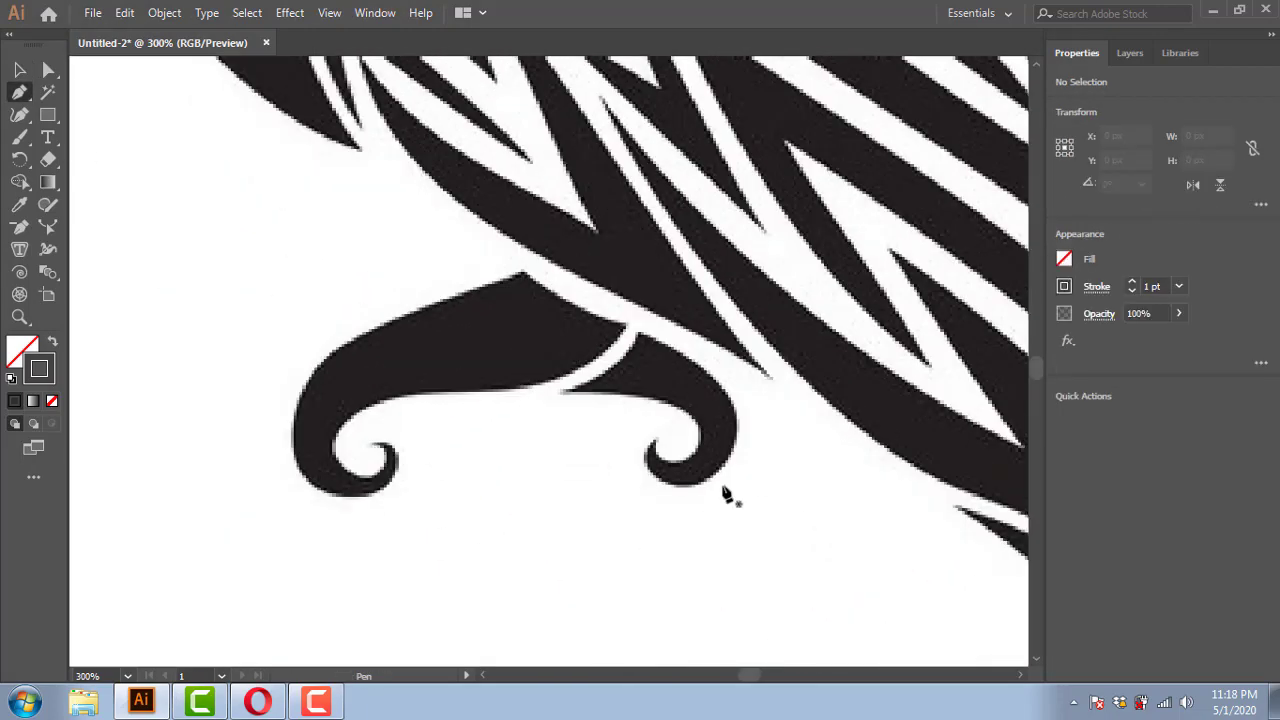
click(653, 438)
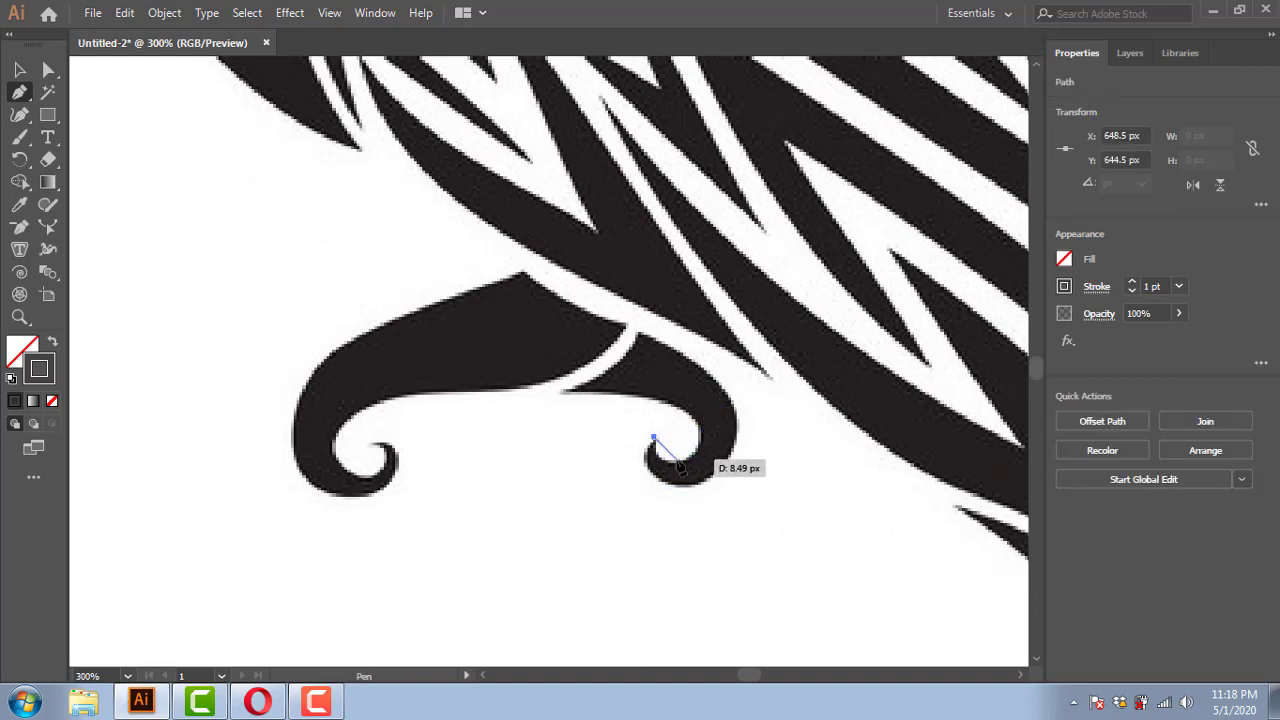
drag(707, 450, 693, 421)
drag(561, 400, 563, 398)
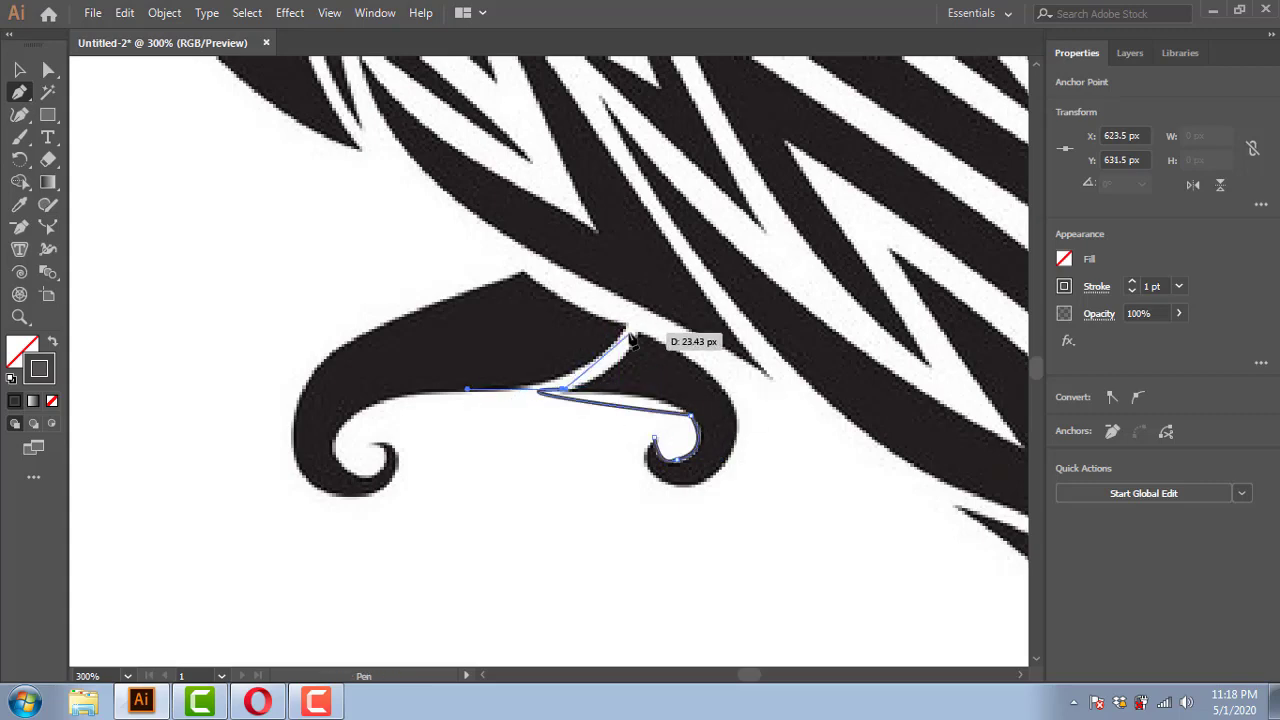
drag(639, 334, 697, 366)
mouse_move(734, 415)
mouse_down()
mouse_move(757, 466)
mouse_move(628, 504)
mouse_up()
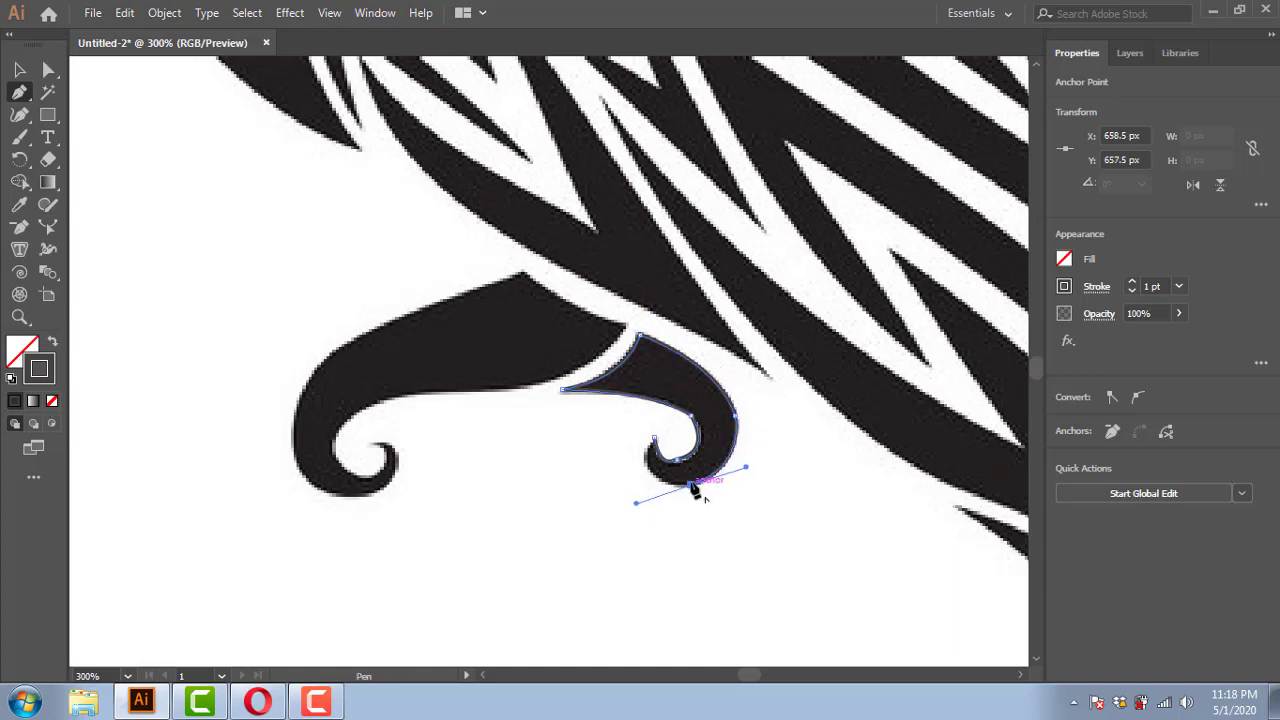
drag(654, 440, 672, 392)
Step: Trace the left foot from its top point along the underside into its curl
click(522, 270)
drag(622, 326, 680, 345)
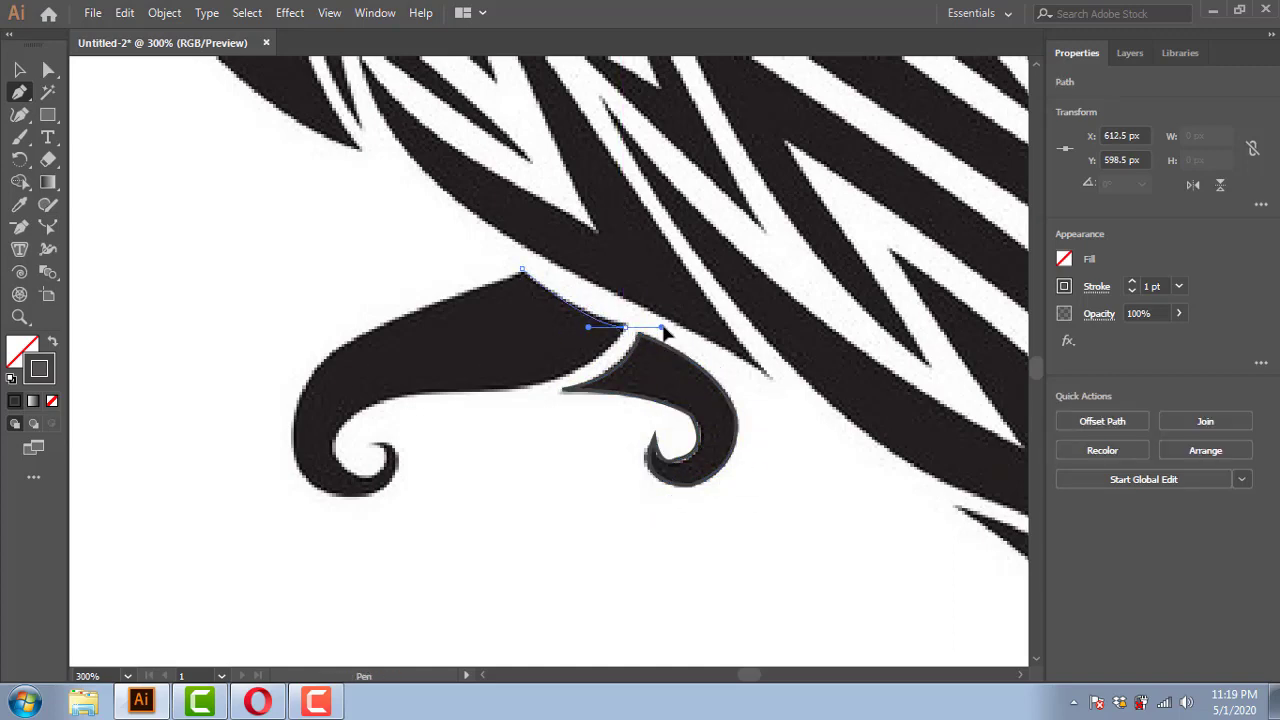
drag(491, 393, 505, 390)
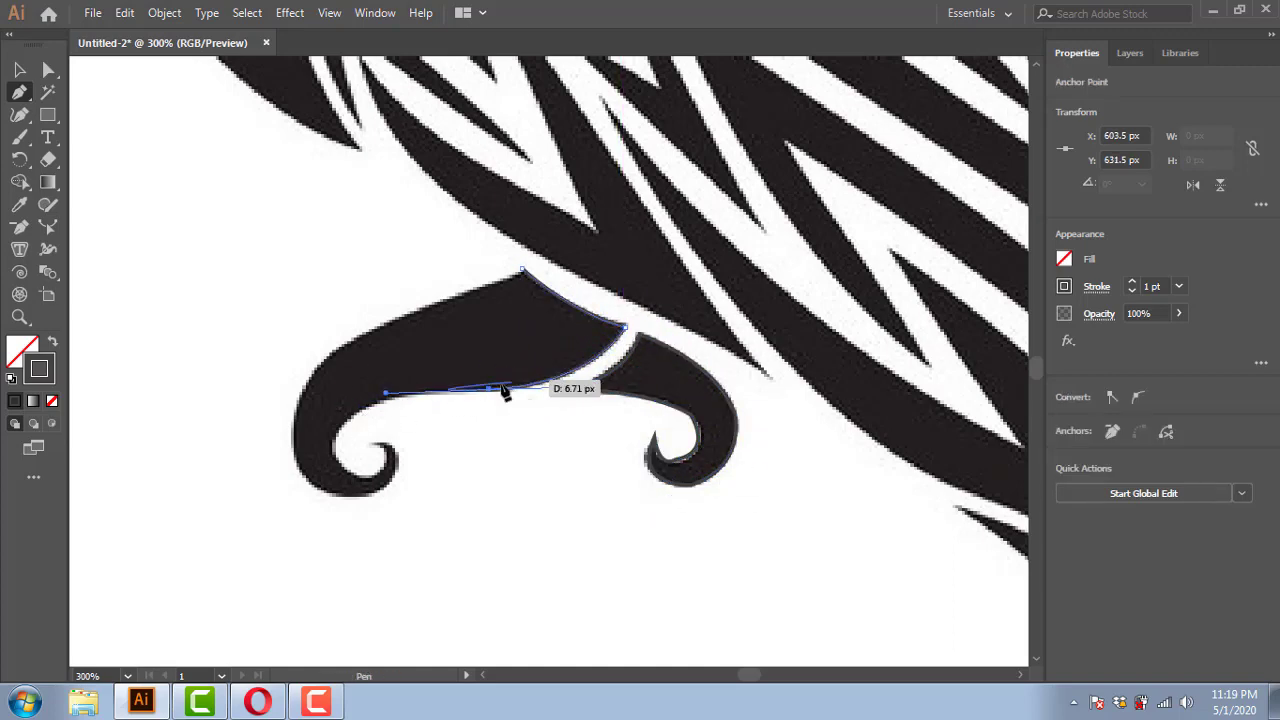
drag(325, 452, 288, 436)
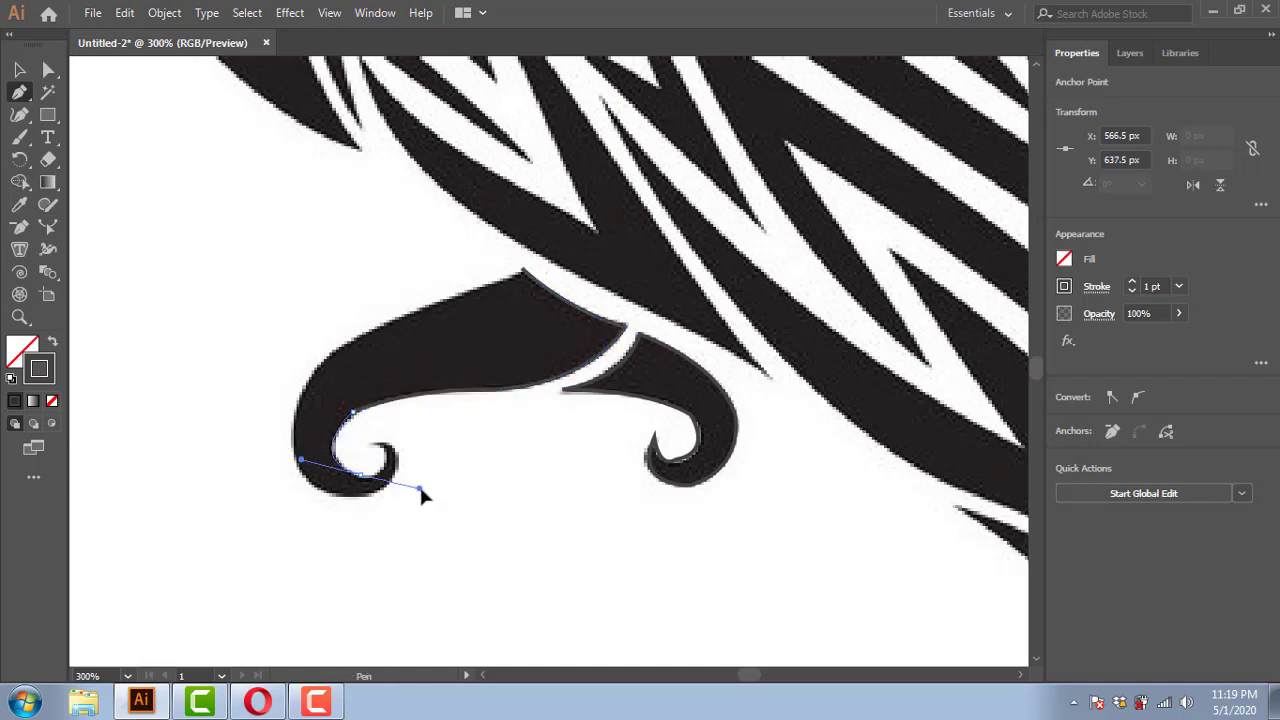
drag(374, 446, 343, 413)
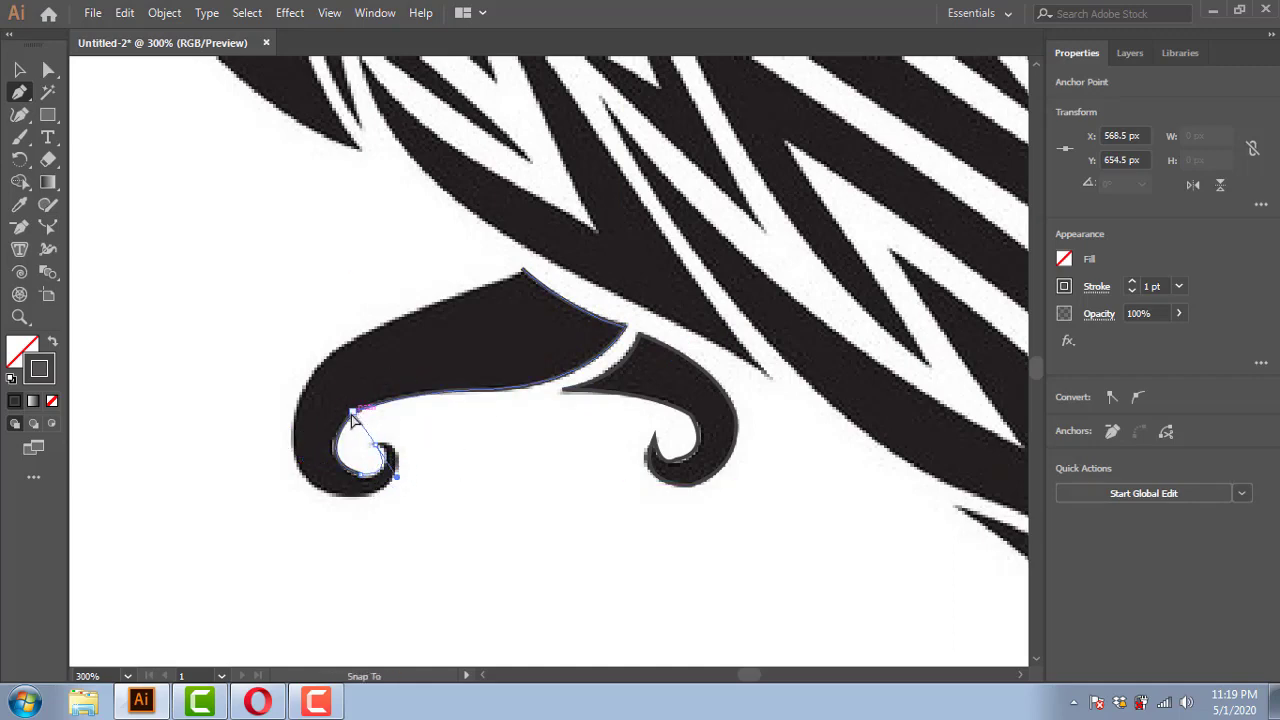
mouse_move(374, 492)
mouse_down()
mouse_move(308, 537)
mouse_move(417, 509)
mouse_up()
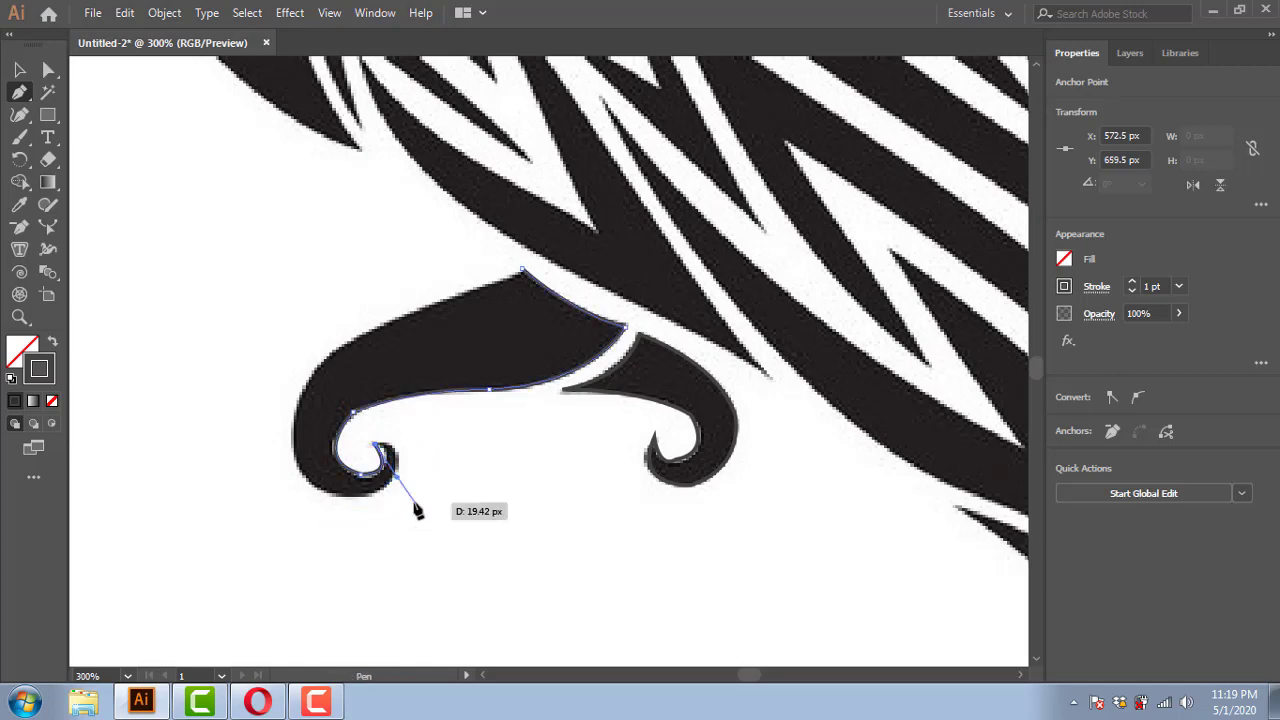
click(396, 441)
drag(376, 441, 360, 446)
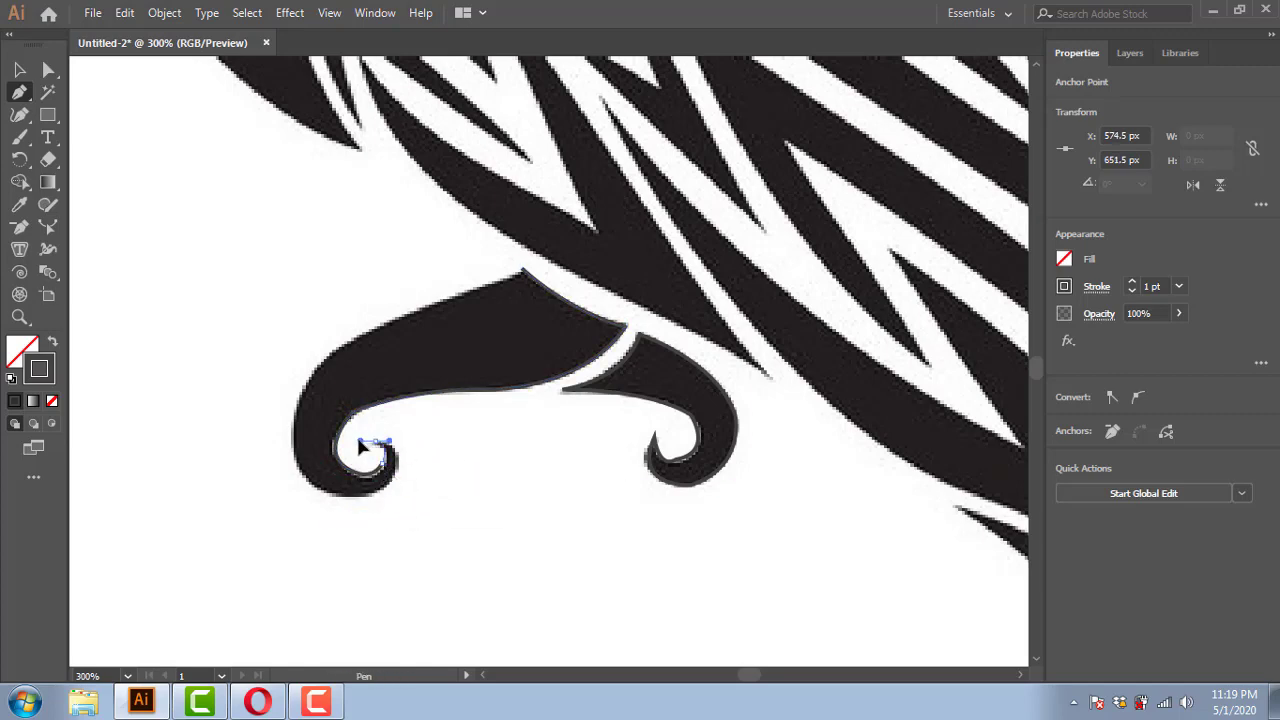
Step: Finish the left foot outline around its bottom and back edge to the top point
drag(367, 491, 365, 502)
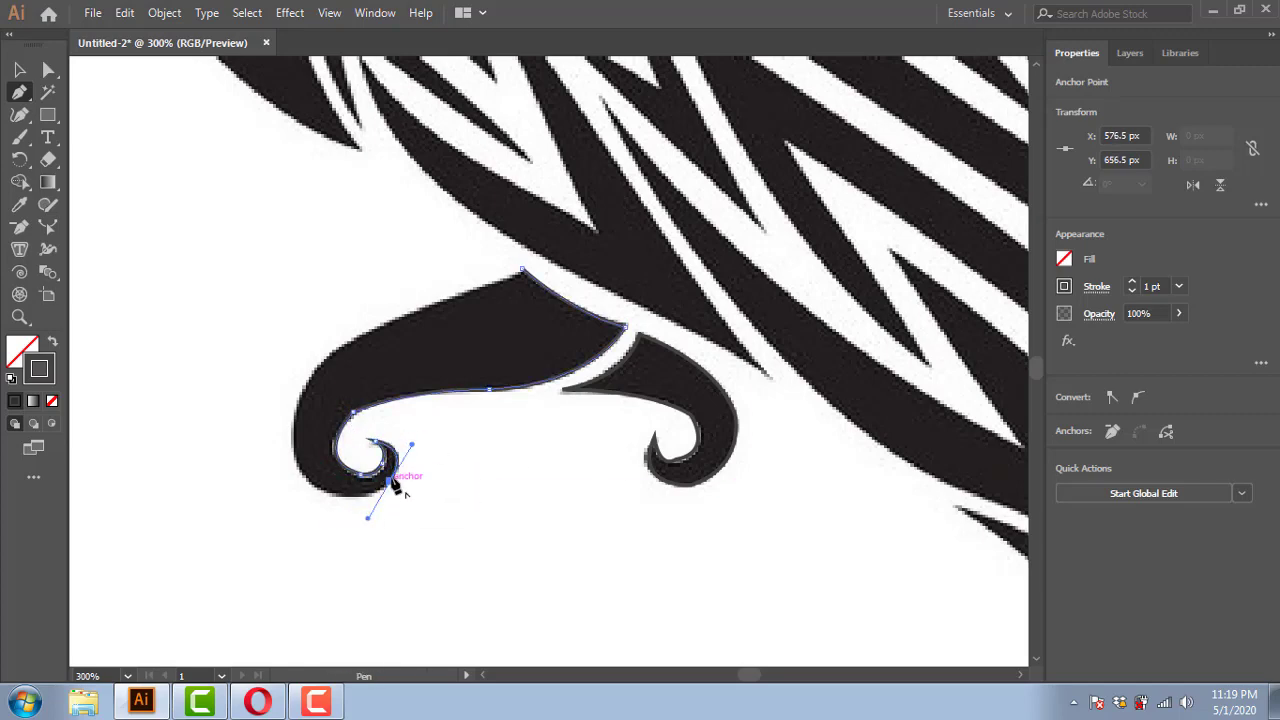
scroll(395, 485, left, 2)
drag(357, 443, 310, 373)
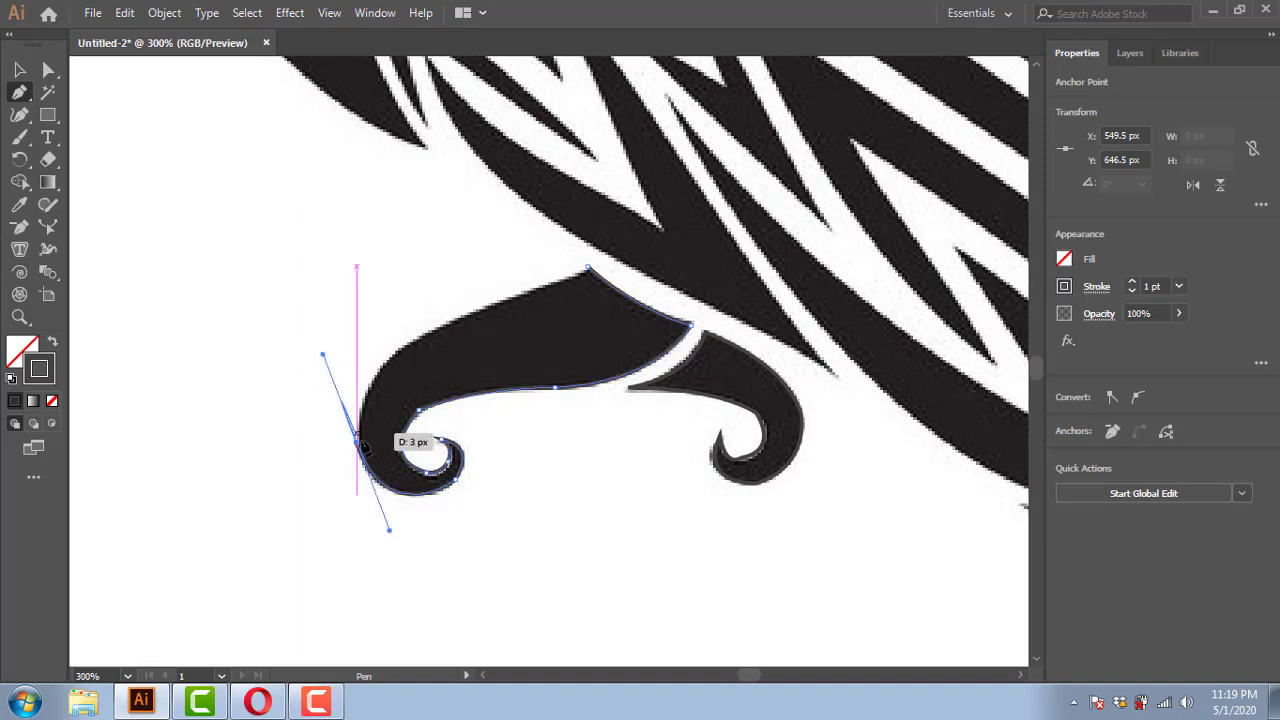
scroll(420, 490, up, 3)
scroll(420, 490, right, 3)
mouse_move(322, 433)
mouse_down()
mouse_move(400, 430)
mouse_move(422, 415)
mouse_up()
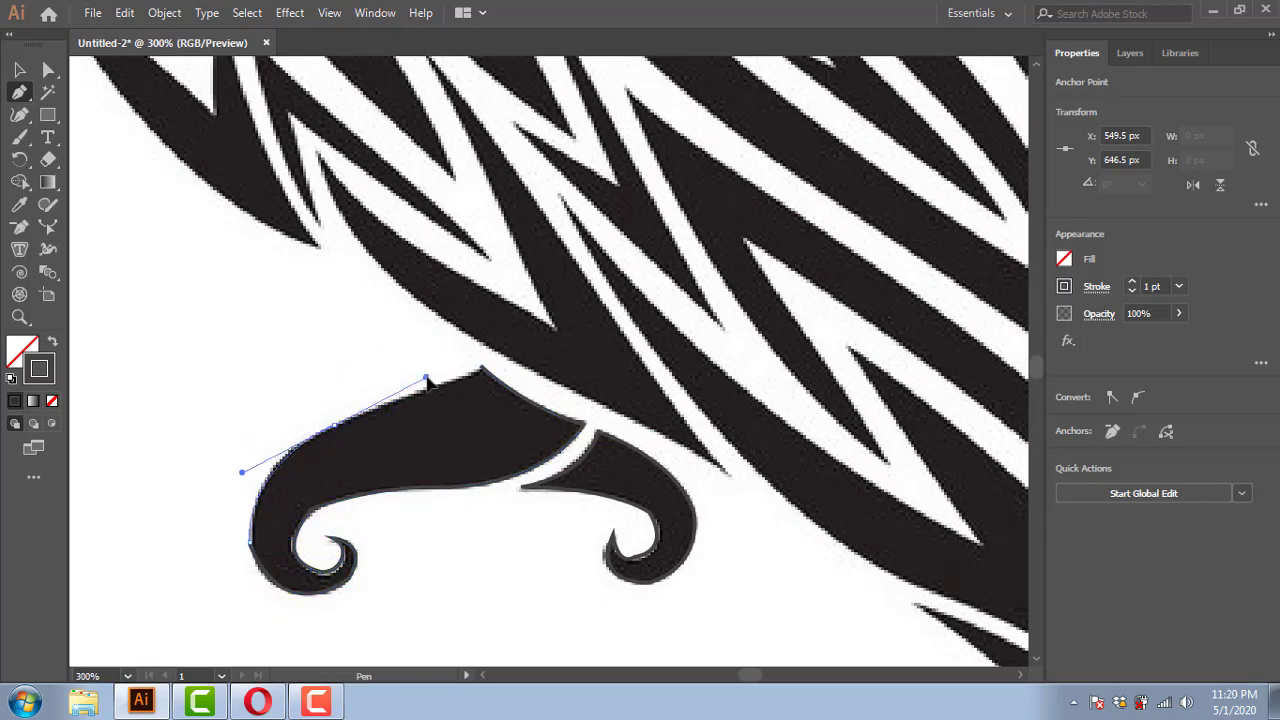
drag(480, 369, 505, 390)
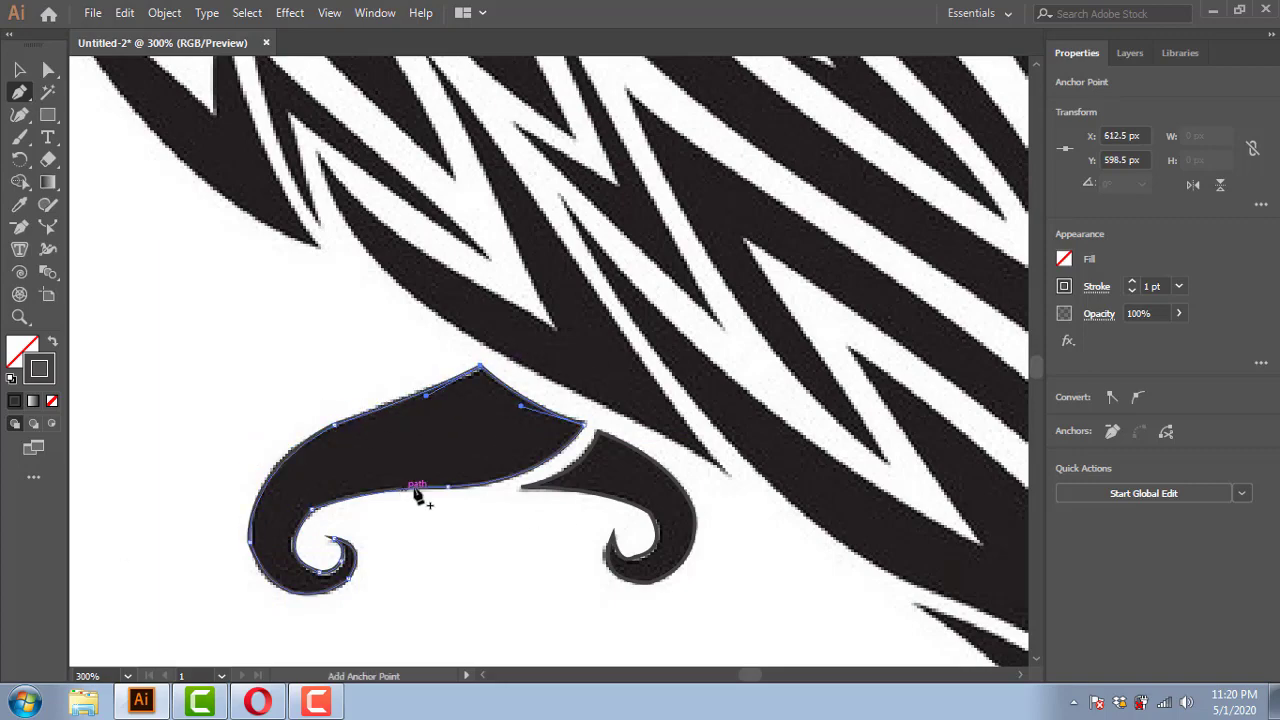
scroll(470, 460, down, 2)
scroll(520, 420, up, 5)
Step: Trace the wing from its top tip down the outer edge to the lower spike and inner edge
scroll(530, 240, up, 5)
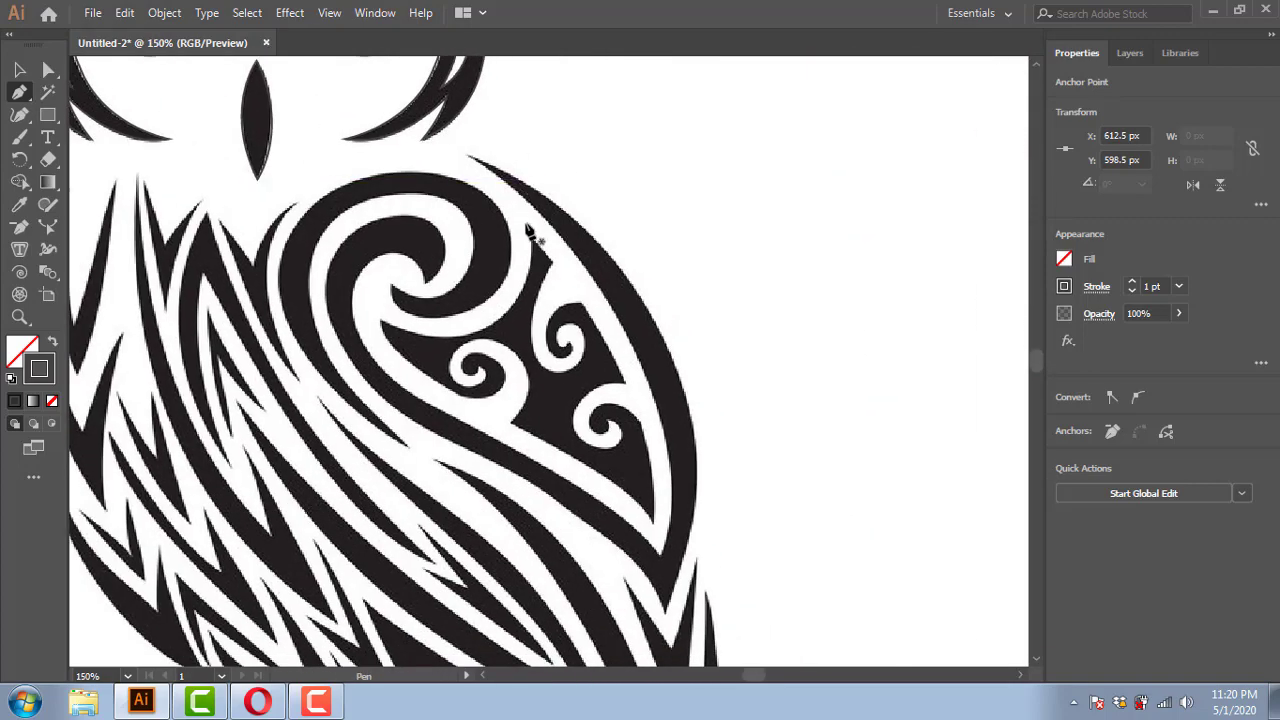
scroll(530, 232, up, 2)
click(404, 160)
scroll(745, 405, down, 1)
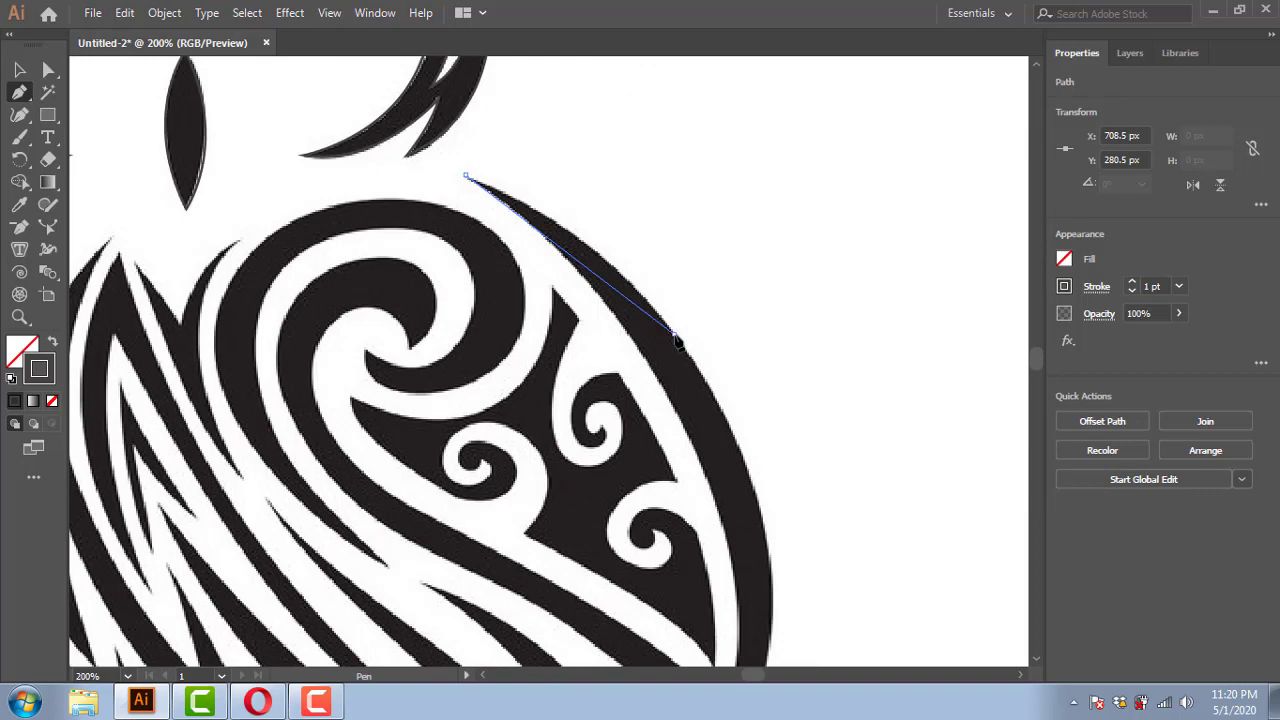
click(752, 452)
scroll(755, 460, down, 3)
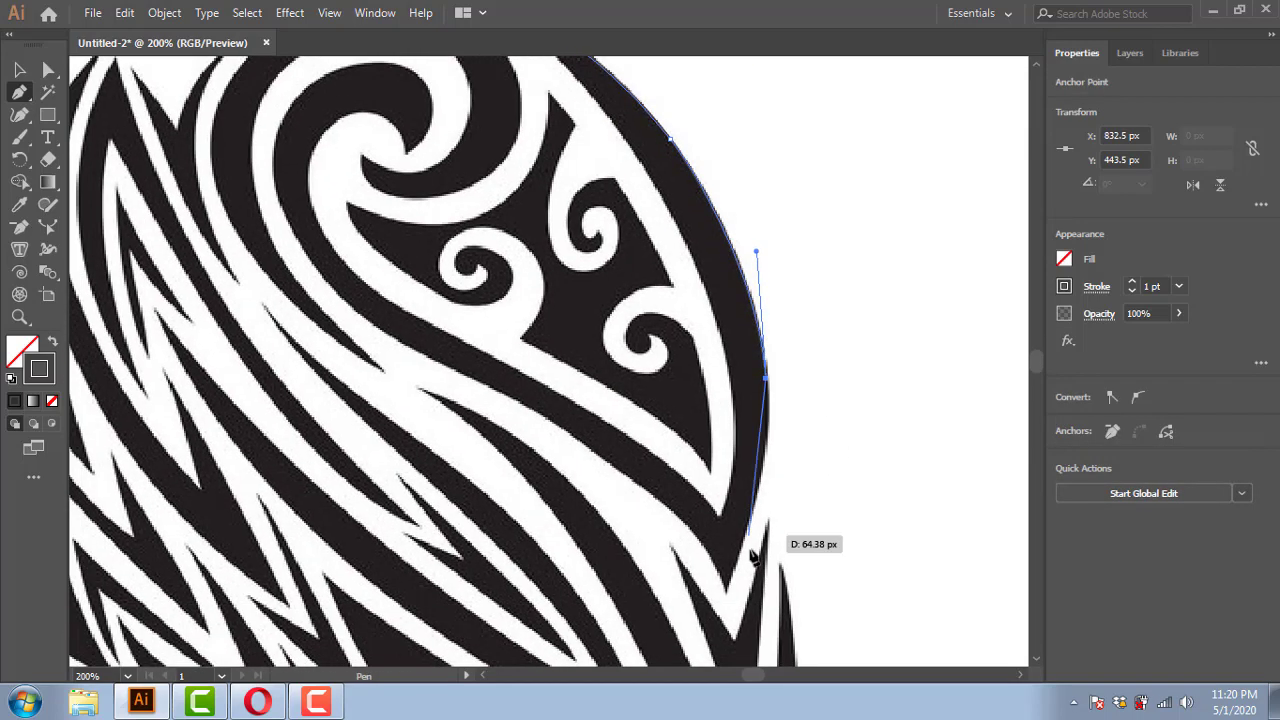
drag(725, 590, 692, 630)
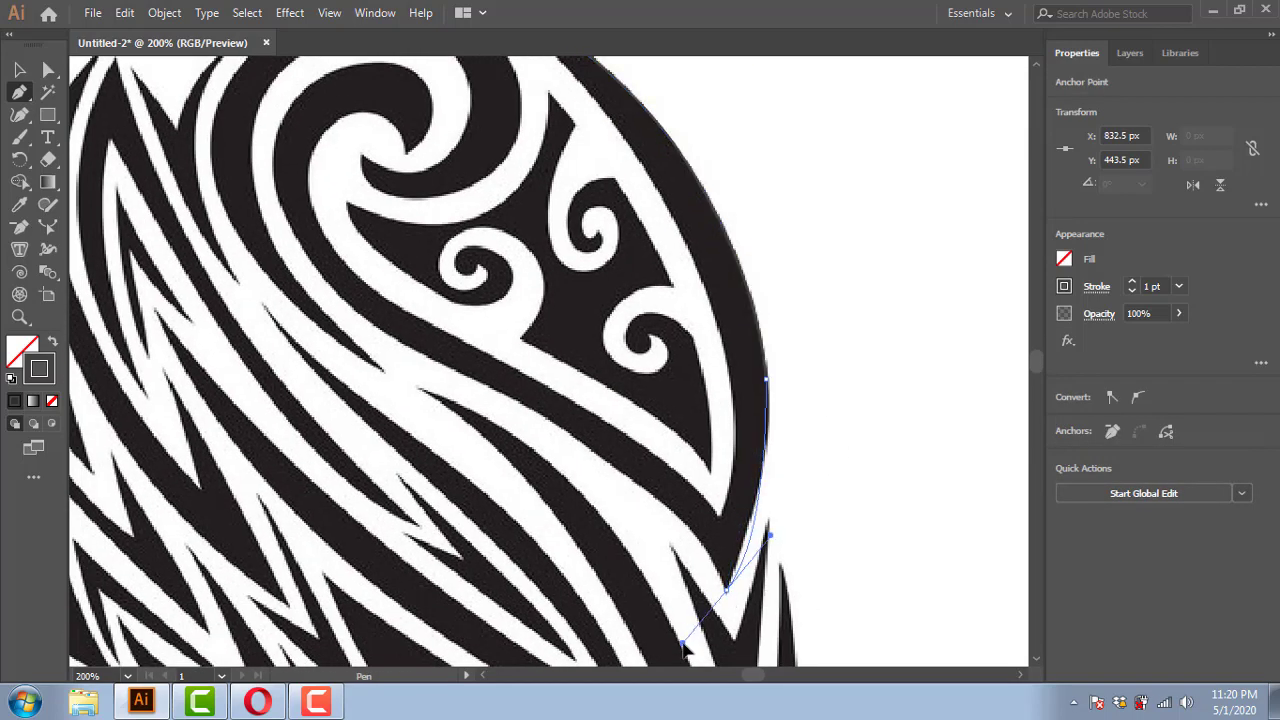
key(ctrl+z)
drag(753, 498, 752, 518)
drag(714, 620, 744, 575)
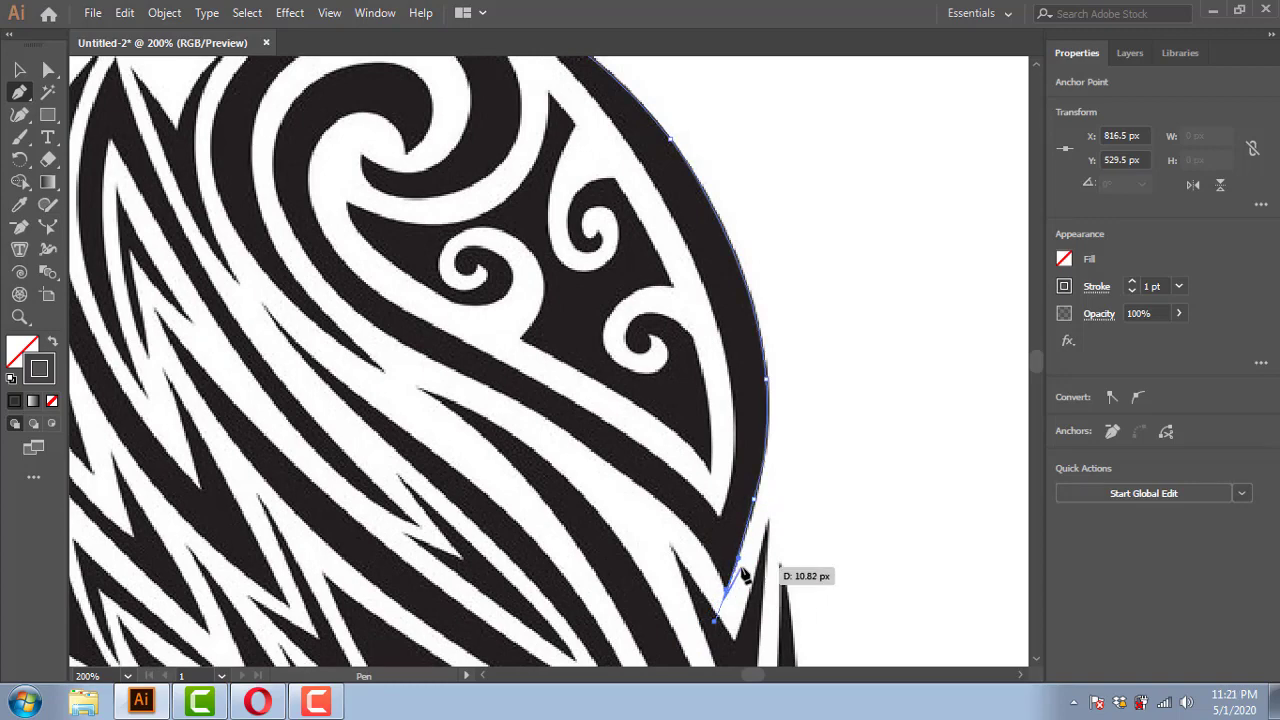
mouse_move(658, 541)
mouse_down()
mouse_move(634, 506)
mouse_move(530, 530)
mouse_move(500, 523)
mouse_up()
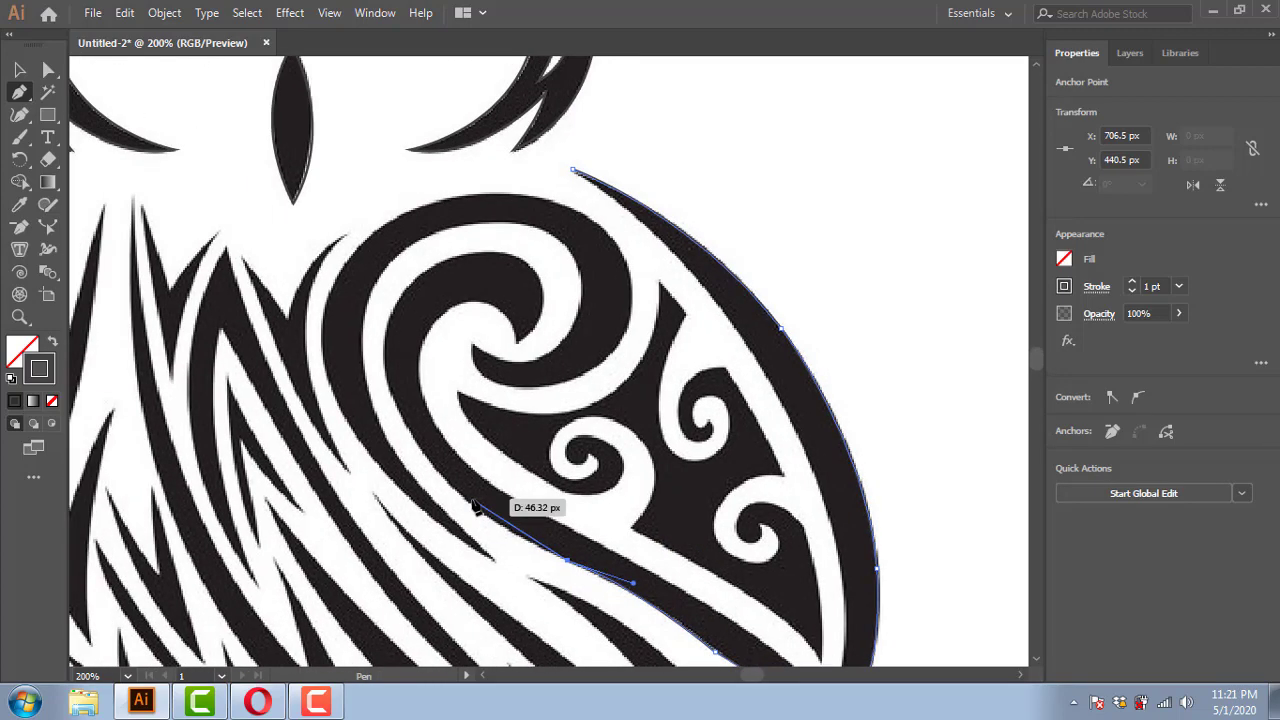
mouse_move(430, 464)
mouse_down()
mouse_move(410, 362)
mouse_move(436, 330)
mouse_move(518, 318)
mouse_move(535, 393)
mouse_up()
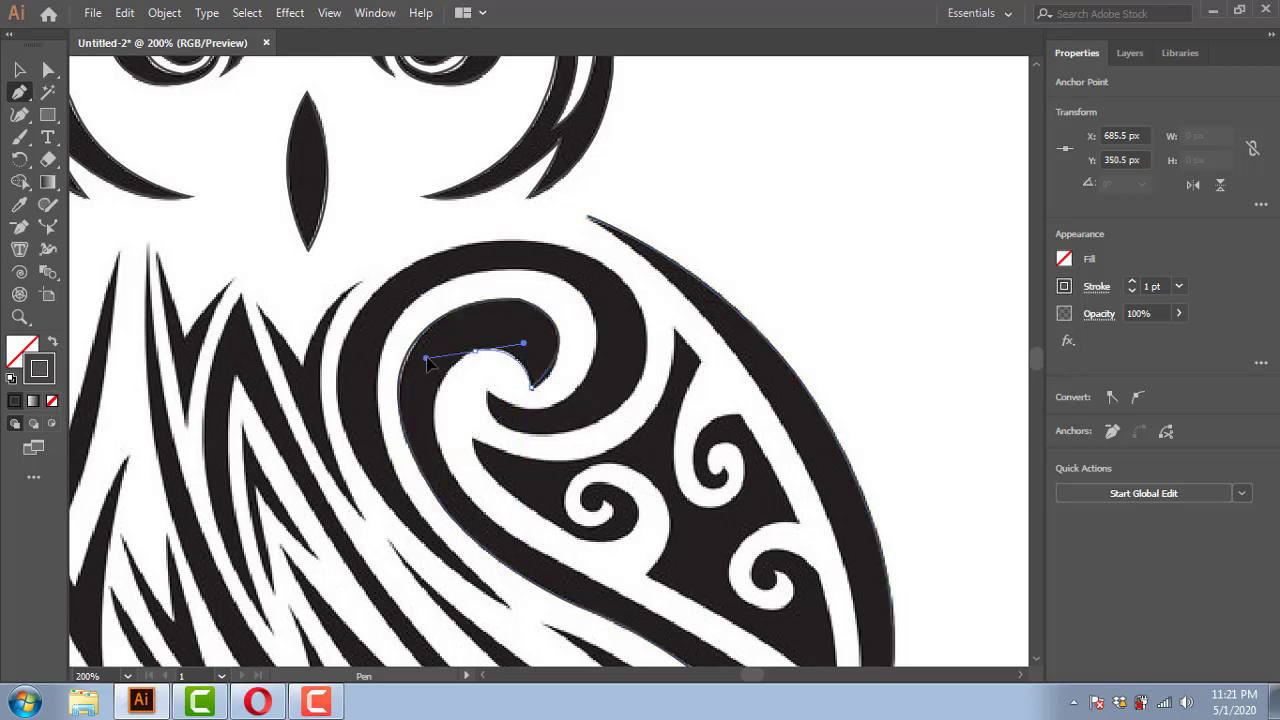
Step: Continue the wing band path along its edge up to the band's top tip
mouse_move(472, 348)
mouse_down()
mouse_move(452, 322)
mouse_move(490, 393)
mouse_up()
scroll(452, 330, down, 3)
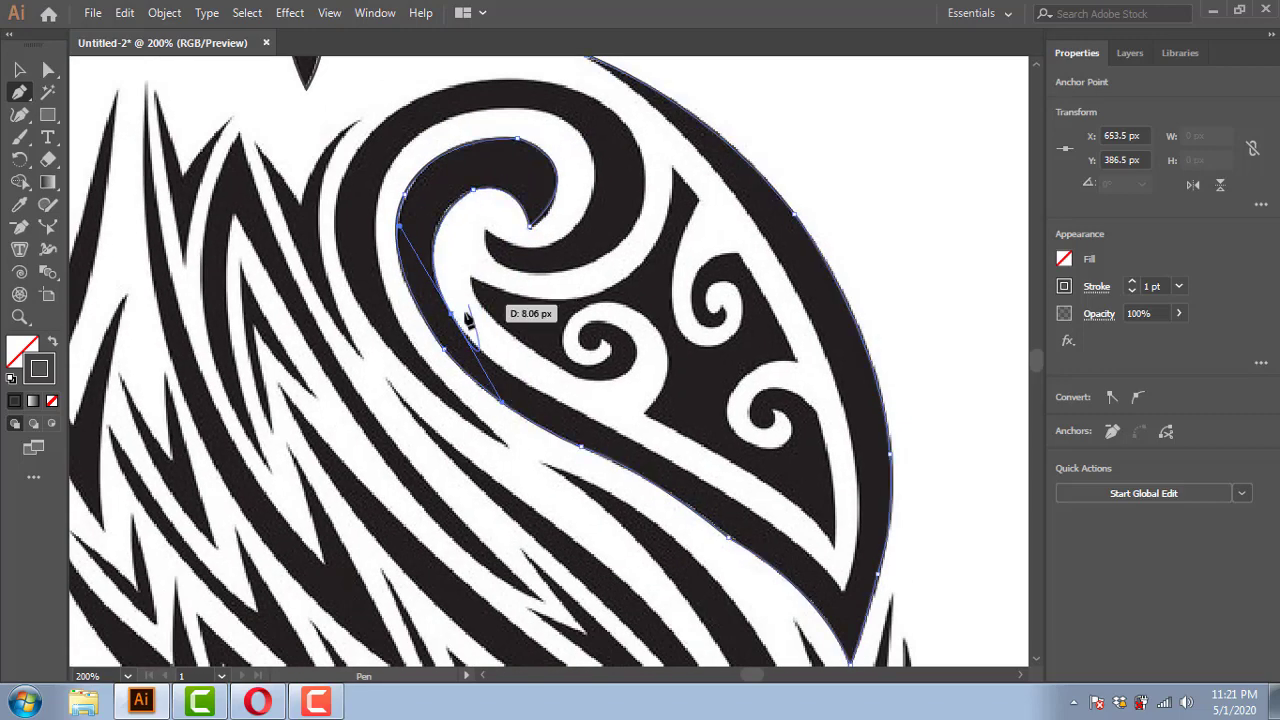
scroll(468, 318, down, 3)
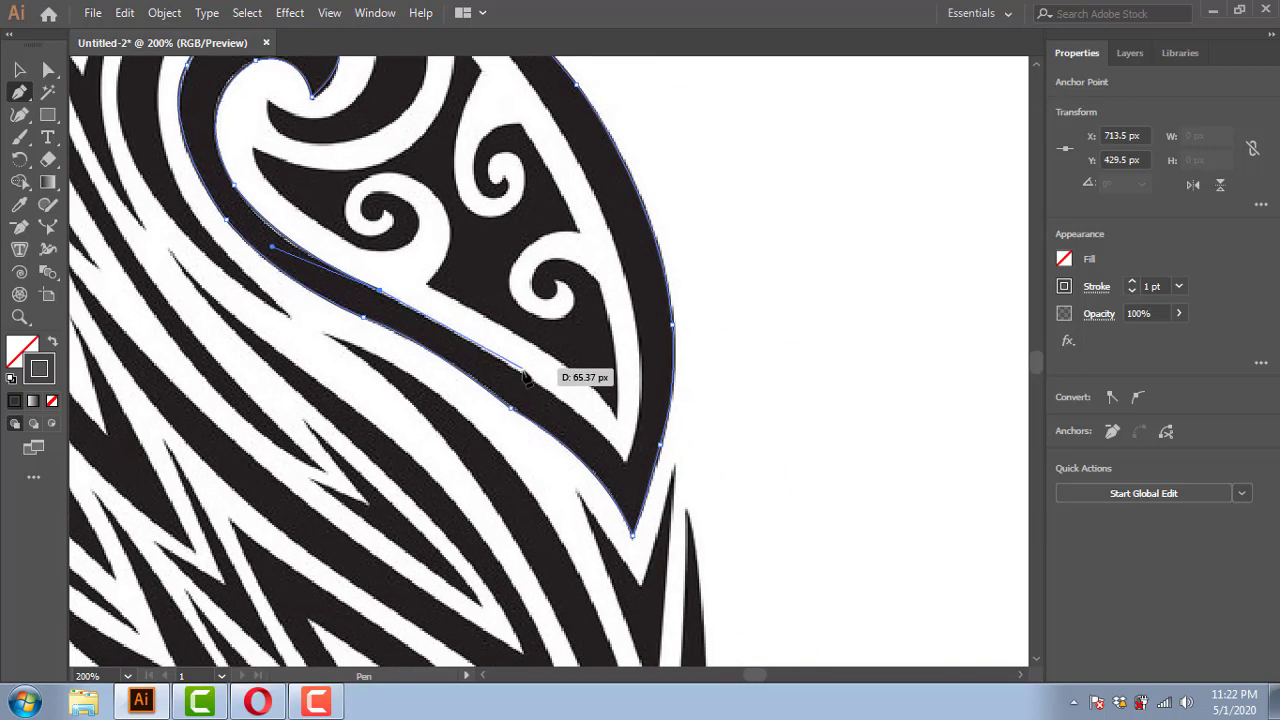
drag(524, 377, 586, 400)
scroll(600, 420, right, 2)
scroll(620, 480, up, 3)
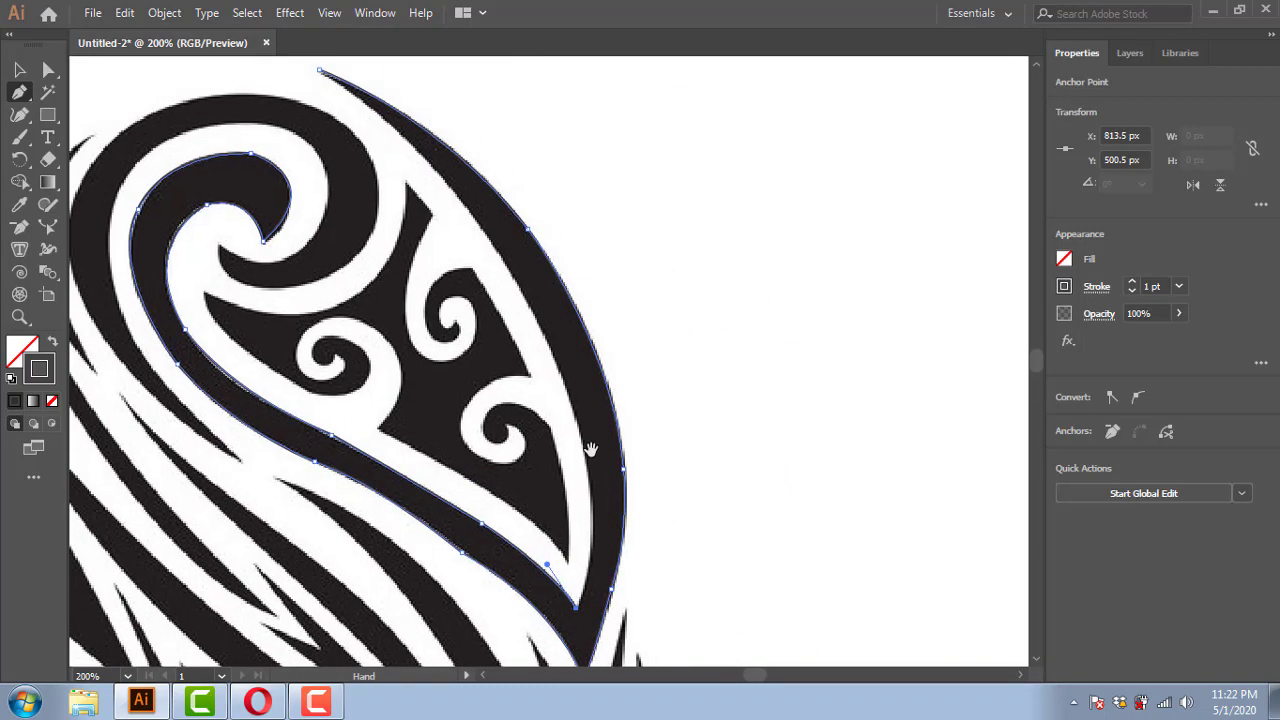
scroll(586, 414, up, 2)
click(550, 384)
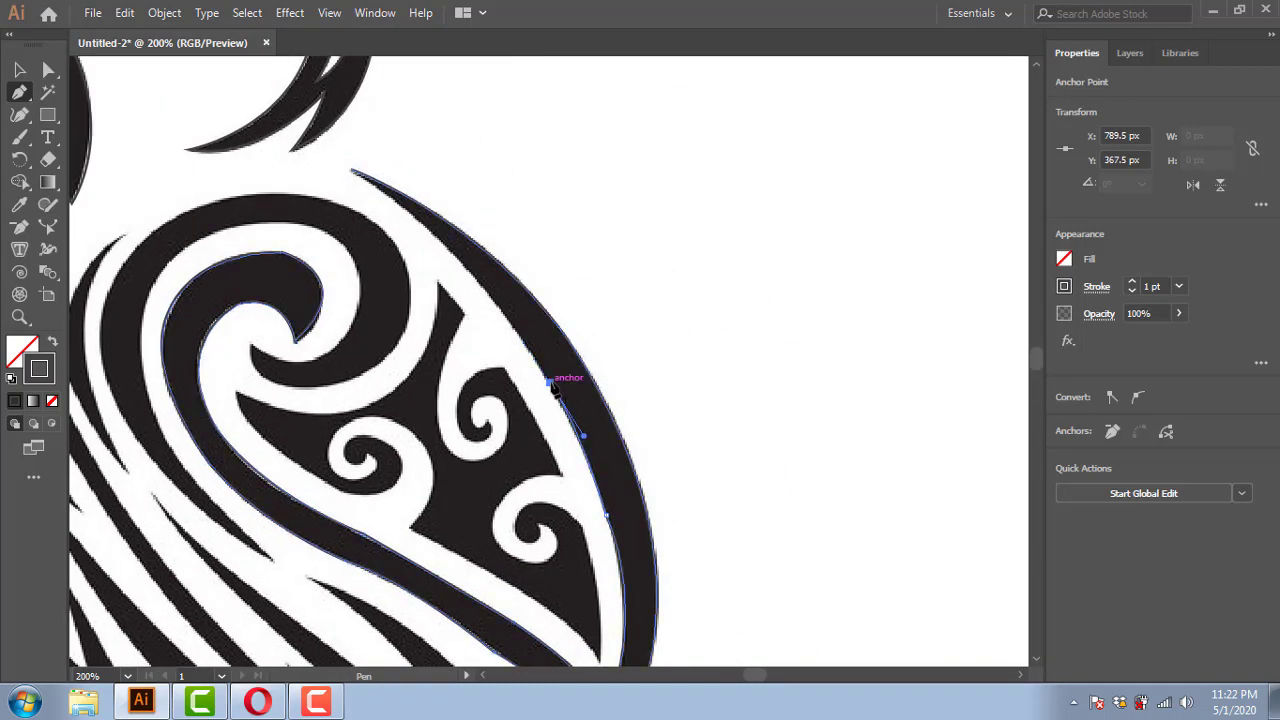
scroll(553, 388, up, 2)
drag(391, 267, 512, 310)
scroll(376, 318, down, 3)
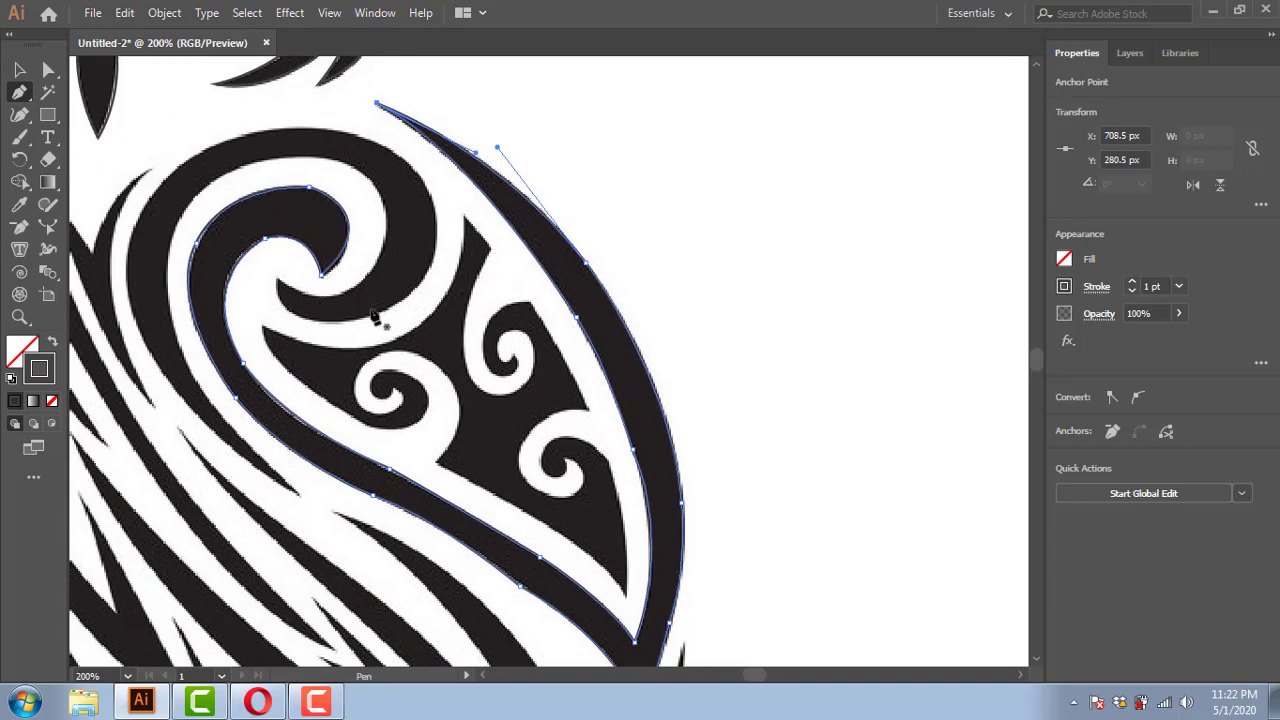
Step: Begin a new path curving along the edge of the large swirl
click(276, 284)
drag(382, 243, 306, 266)
scroll(323, 268, up, 2)
scroll(306, 266, down, 2)
Step: Trace the large wing swirl with curved anchors, ending at the tip of its inner curl
drag(290, 338, 295, 450)
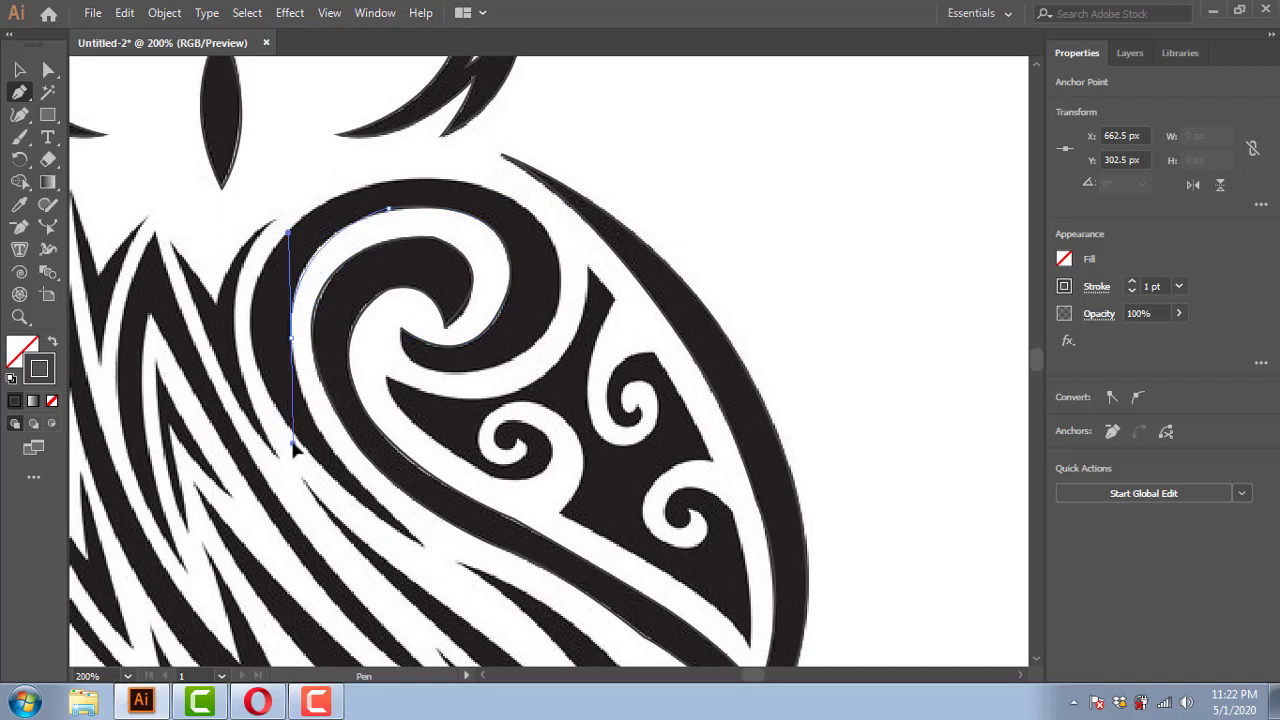
scroll(295, 347, down, 1)
drag(419, 546, 352, 485)
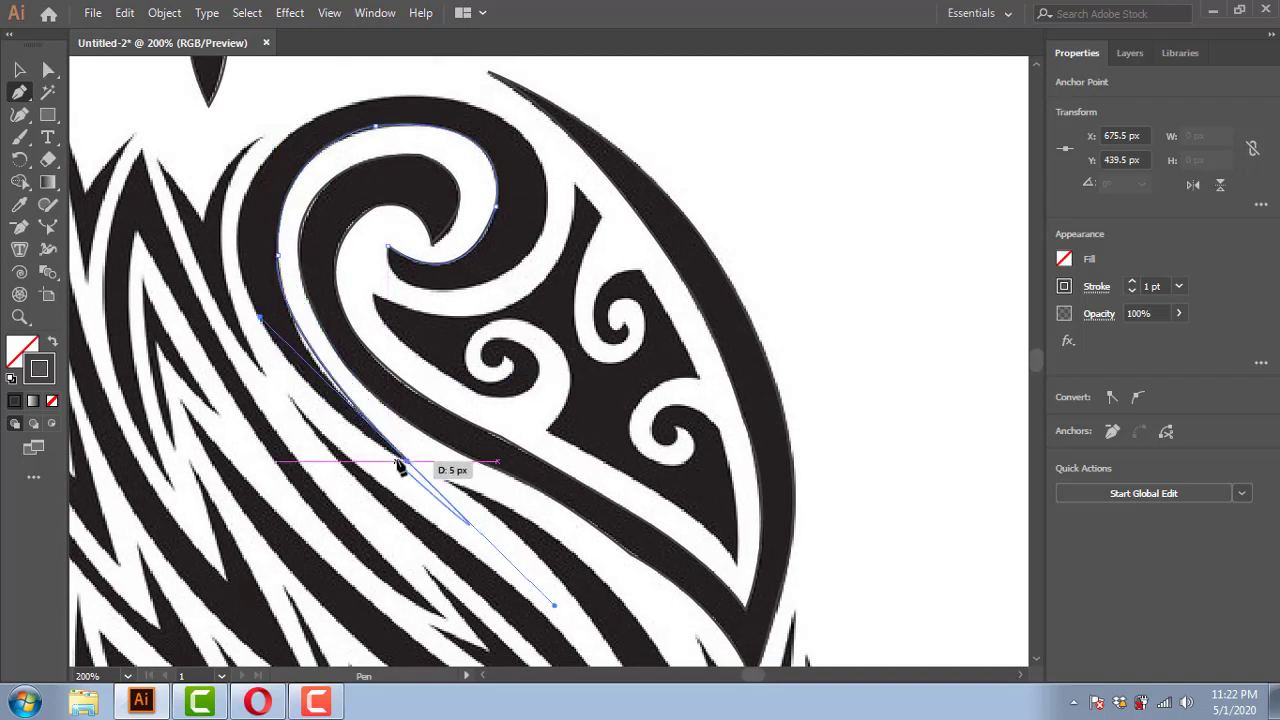
scroll(352, 485, up, 3)
scroll(400, 400, up, 3)
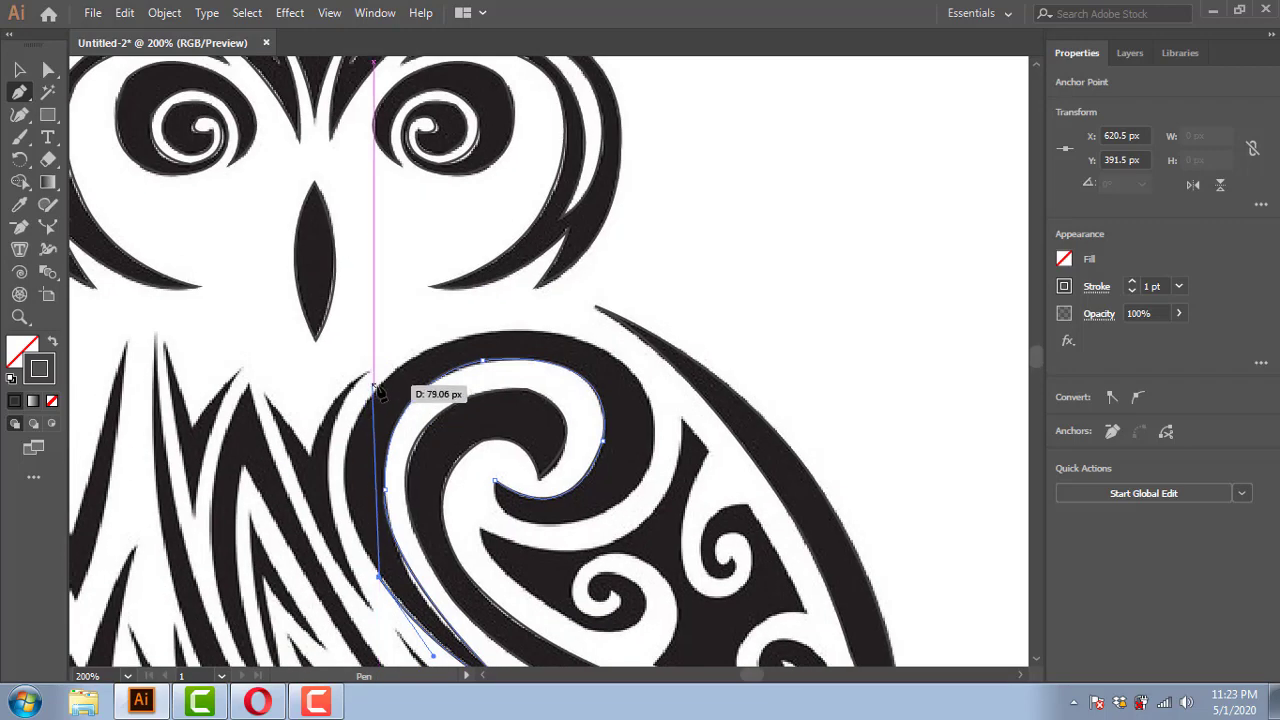
mouse_move(379, 378)
mouse_down()
mouse_move(437, 342)
mouse_move(415, 365)
mouse_up()
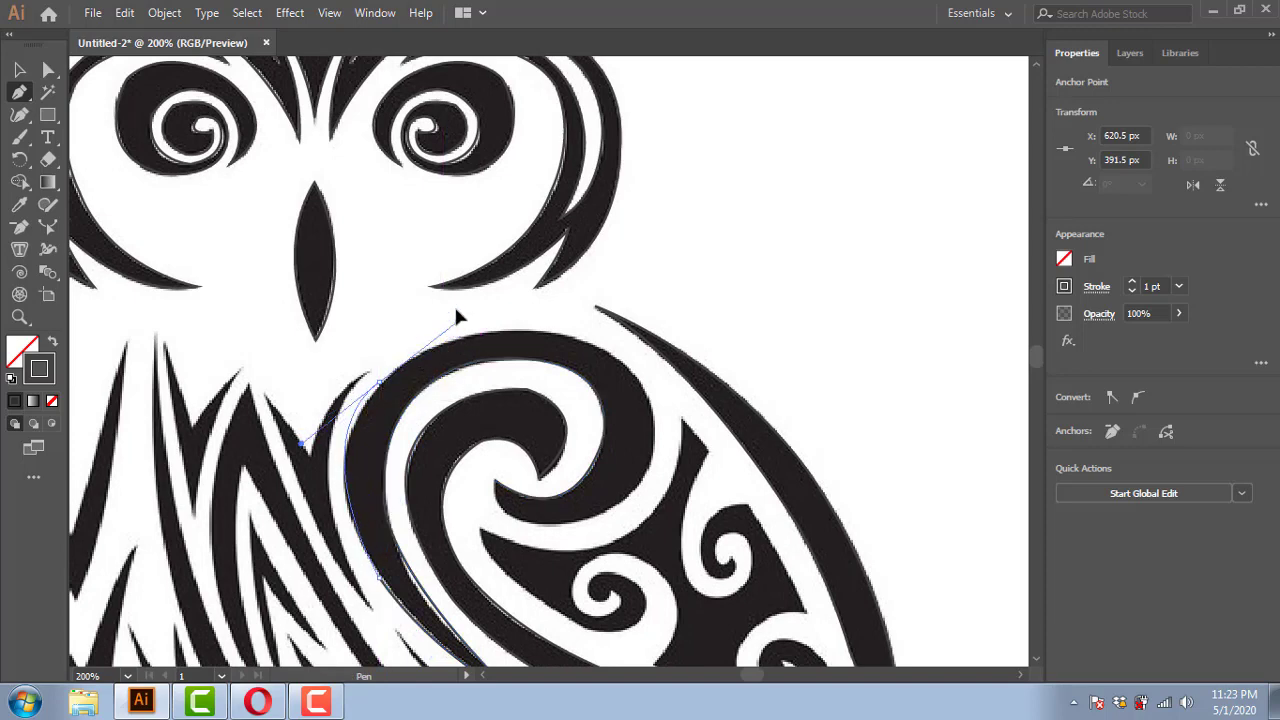
drag(608, 352, 768, 420)
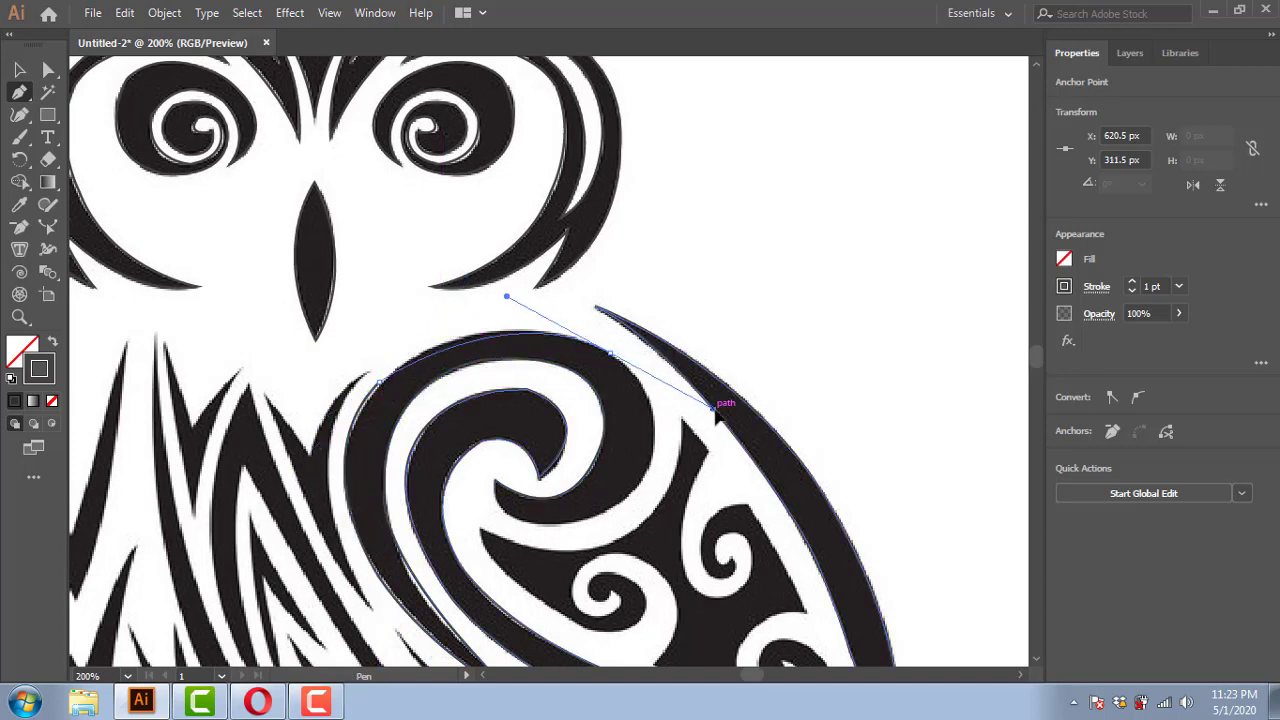
mouse_move(603, 441)
mouse_down()
mouse_move(590, 525)
mouse_move(658, 492)
mouse_up()
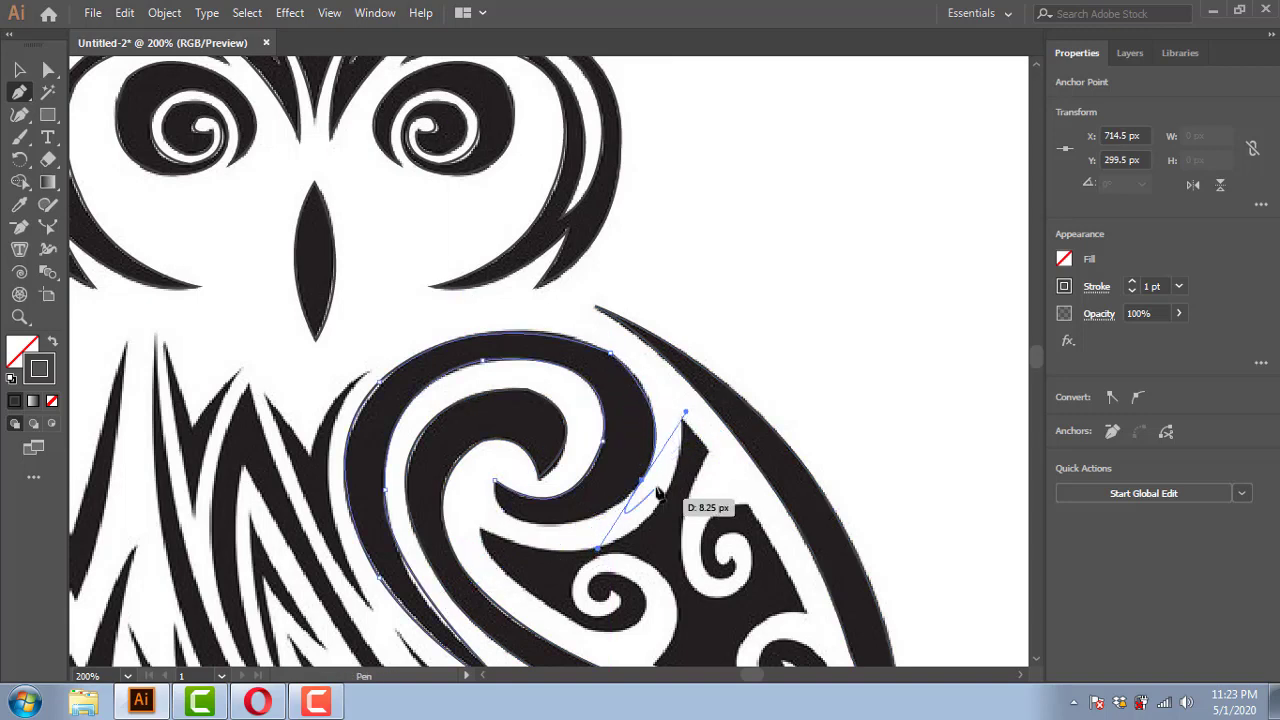
mouse_move(499, 500)
mouse_down()
mouse_move(567, 540)
mouse_move(583, 530)
mouse_move(490, 456)
mouse_up()
click(538, 520)
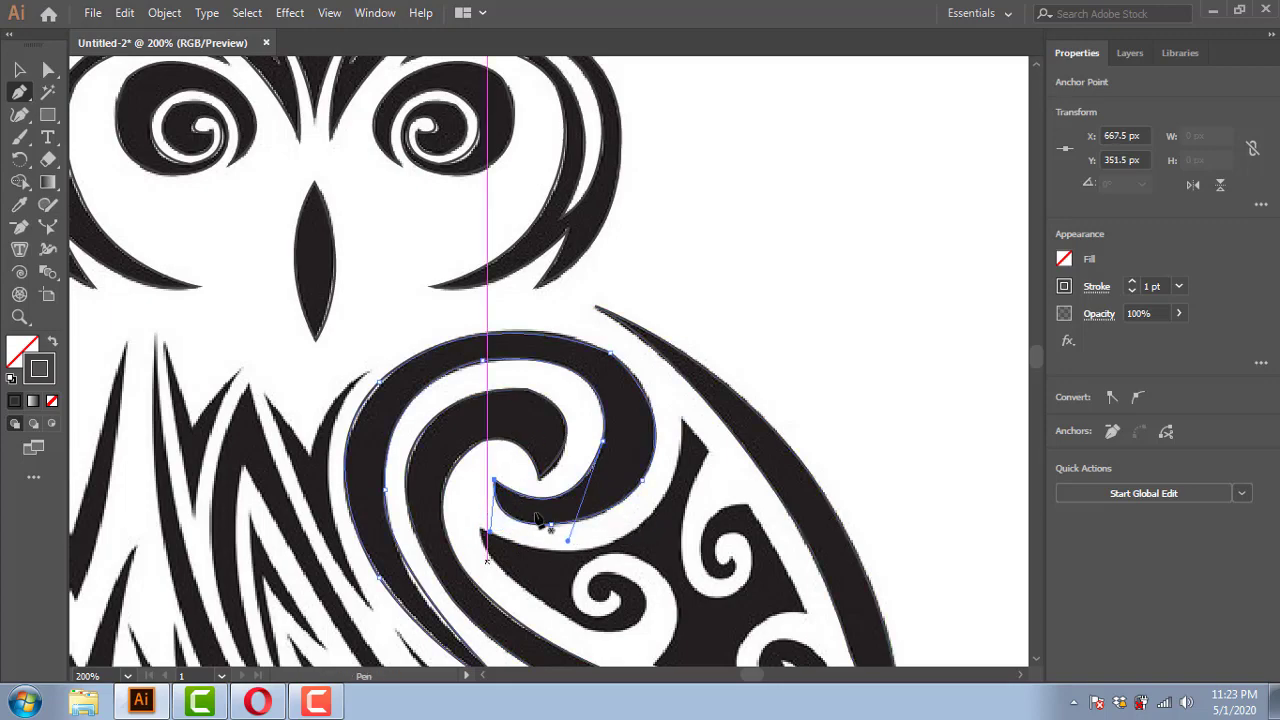
Step: Begin outlining the dark spiral panel, curving the path around the first small spiral
scroll(471, 481, down, 5)
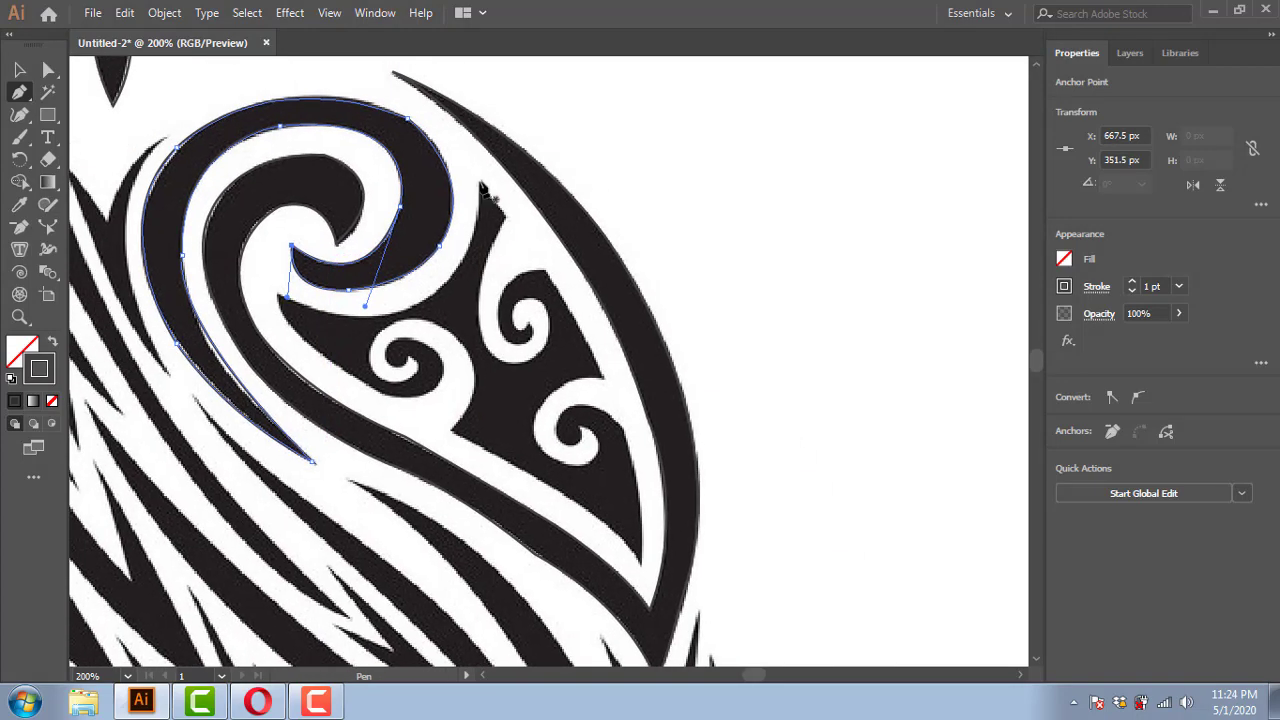
mouse_move(390, 296)
mouse_down()
mouse_move(90, 240)
mouse_move(205, 213)
mouse_up()
mouse_move(404, 295)
mouse_down()
mouse_move(488, 383)
mouse_move(541, 392)
mouse_move(519, 372)
mouse_up()
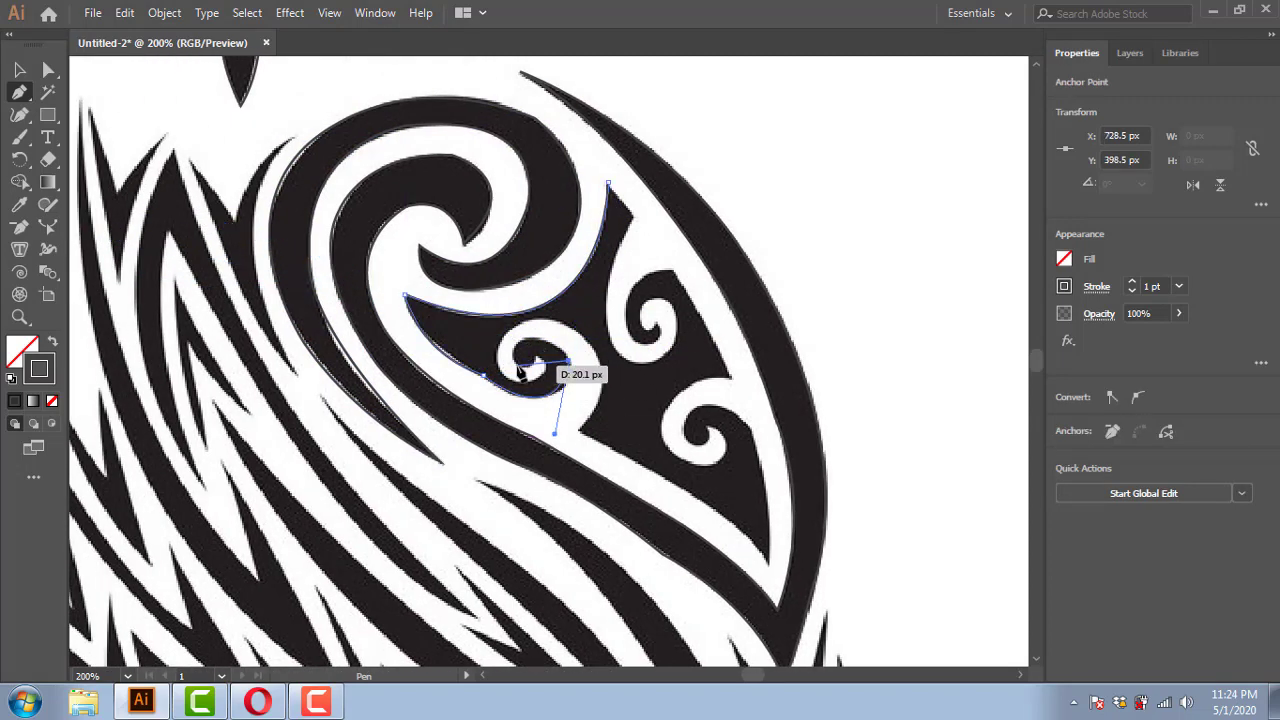
key(ctrl+z)
mouse_move(484, 376)
mouse_down()
mouse_move(540, 405)
mouse_move(545, 338)
mouse_move(490, 370)
mouse_move(569, 323)
mouse_up()
drag(537, 364, 544, 383)
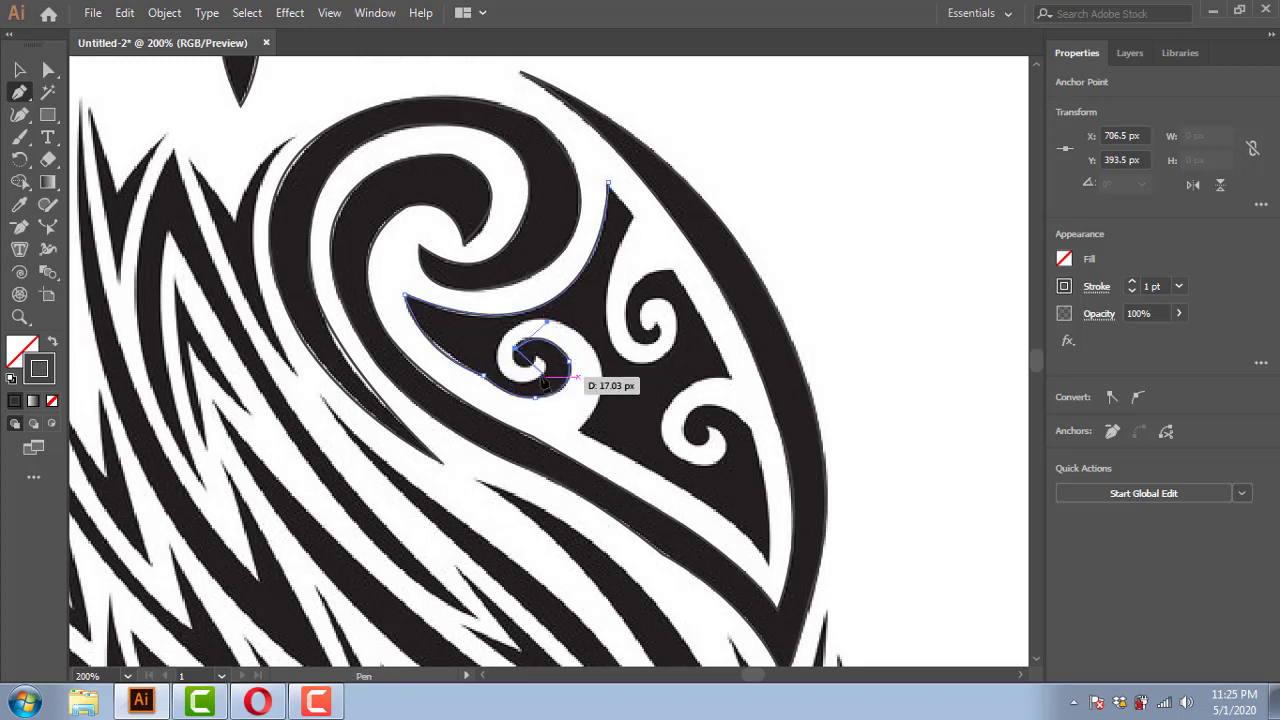
click(489, 403)
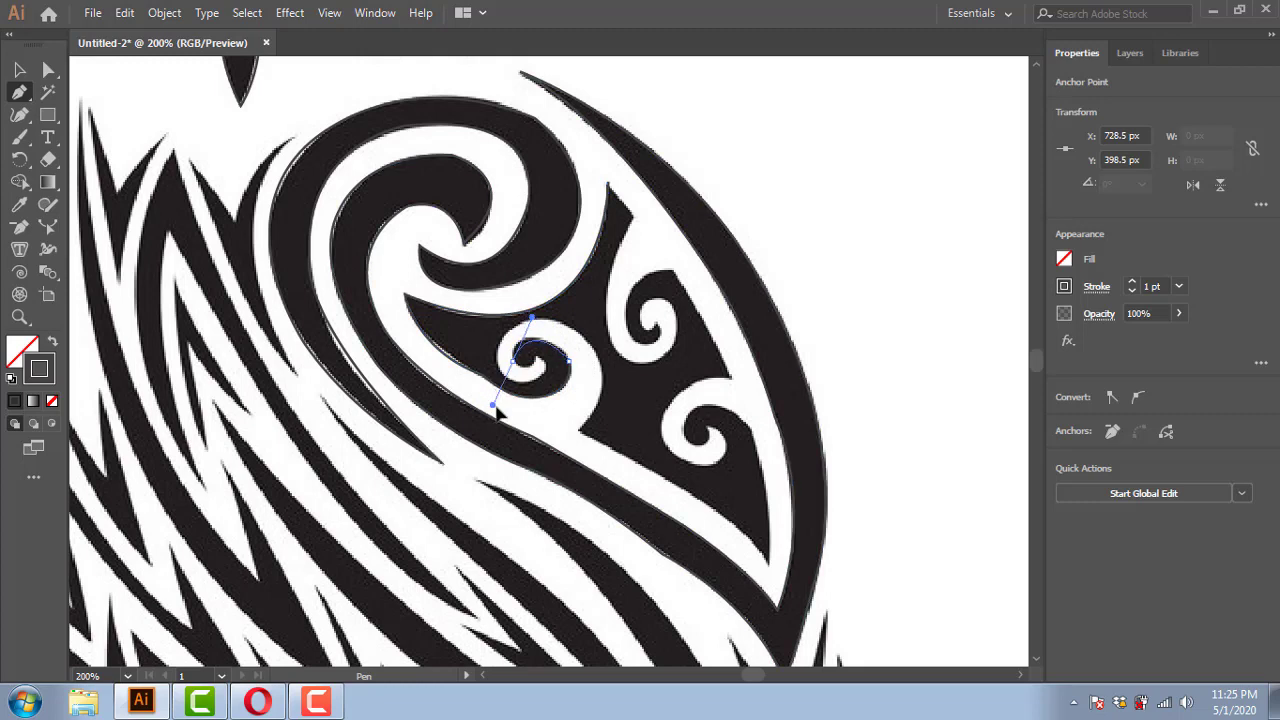
ctrl+click(561, 372)
drag(537, 365, 531, 386)
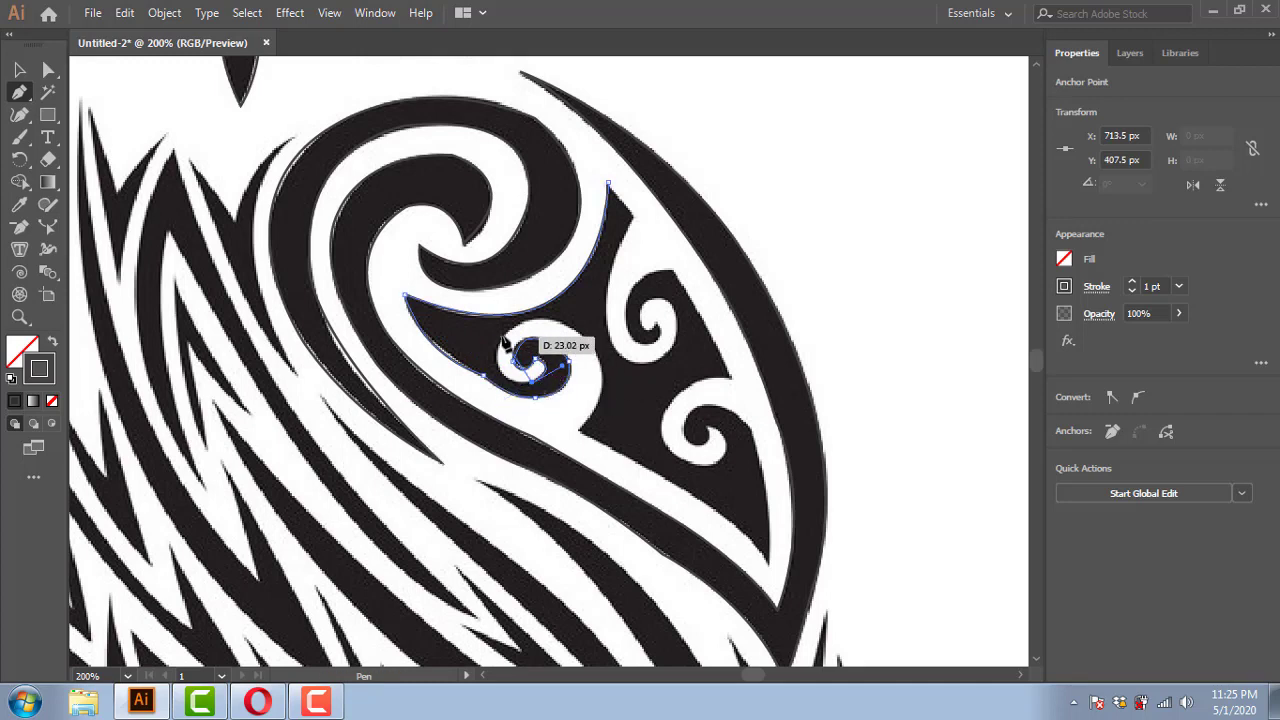
mouse_move(596, 354)
mouse_down()
mouse_move(644, 427)
mouse_move(728, 430)
mouse_up()
Step: Continue the panel outline along its lower edge and remaining spirals, closing it at the start anchor
scroll(728, 430, down, 2)
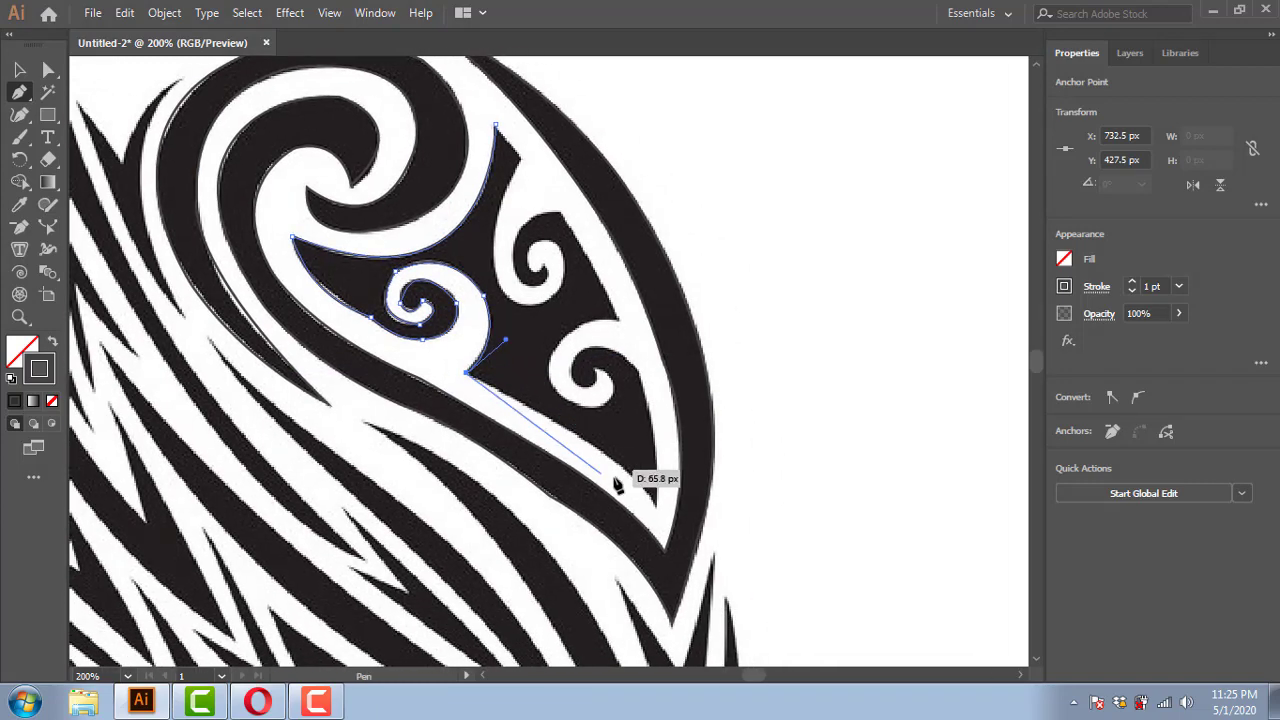
drag(650, 497, 672, 538)
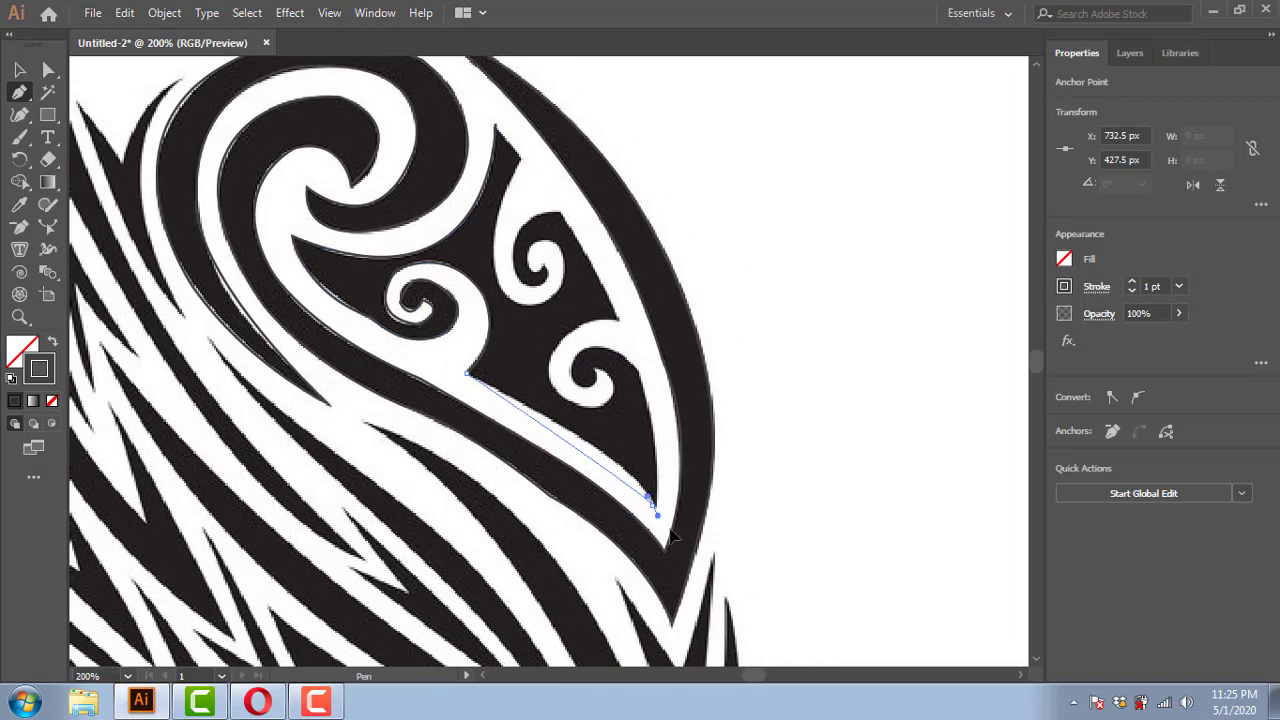
scroll(680, 420, up, 2)
mouse_move(641, 414)
mouse_down()
mouse_move(618, 370)
mouse_move(562, 420)
mouse_move(570, 408)
mouse_move(591, 441)
mouse_move(573, 468)
mouse_up()
click(600, 381)
click(596, 412)
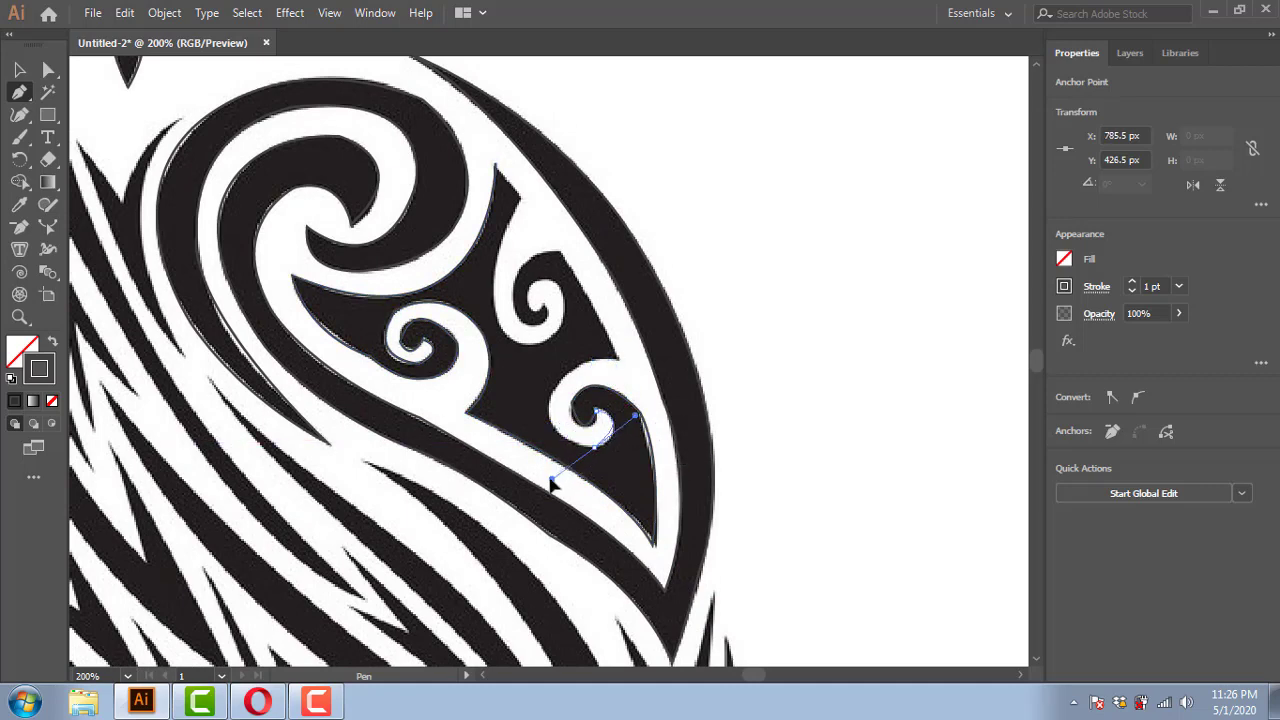
scroll(674, 354, up, 1)
click(600, 369)
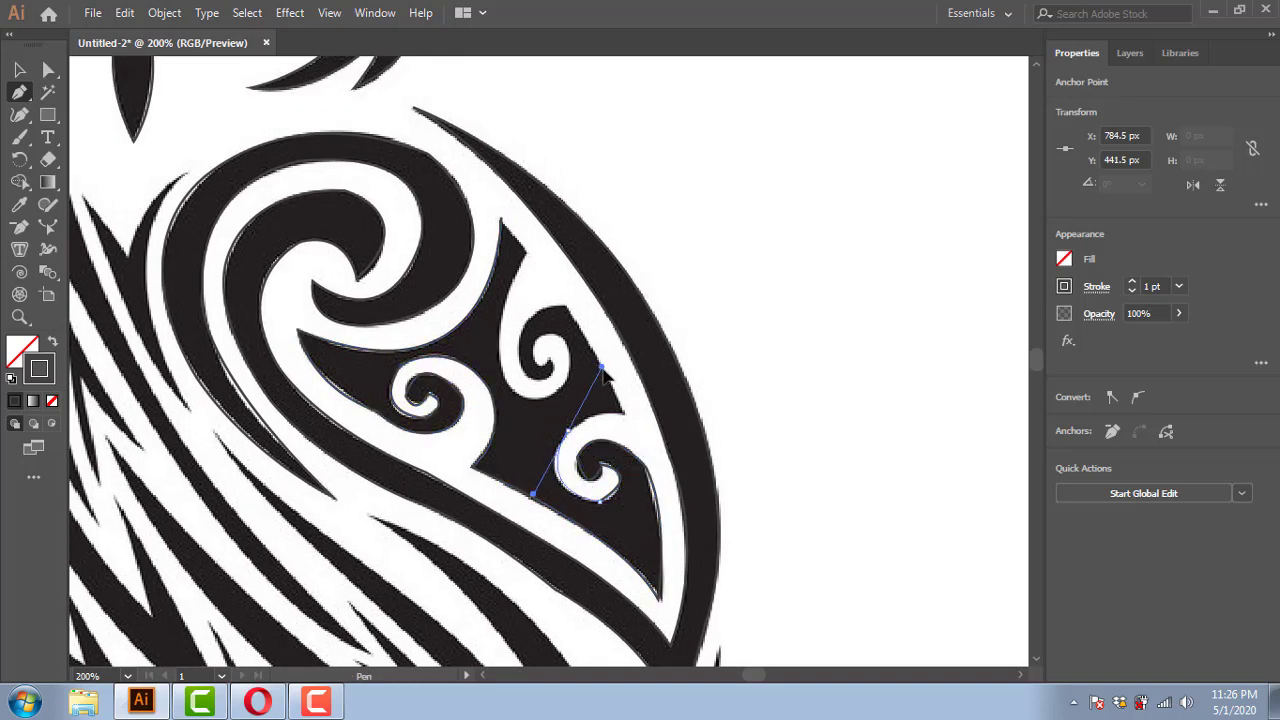
mouse_move(600, 369)
mouse_down()
mouse_move(560, 436)
mouse_move(673, 411)
mouse_up()
scroll(697, 375, up, 3)
mouse_move(583, 437)
mouse_down()
mouse_move(591, 452)
mouse_move(538, 486)
mouse_move(578, 446)
mouse_move(554, 515)
mouse_move(562, 474)
mouse_move(565, 492)
mouse_move(556, 484)
mouse_up()
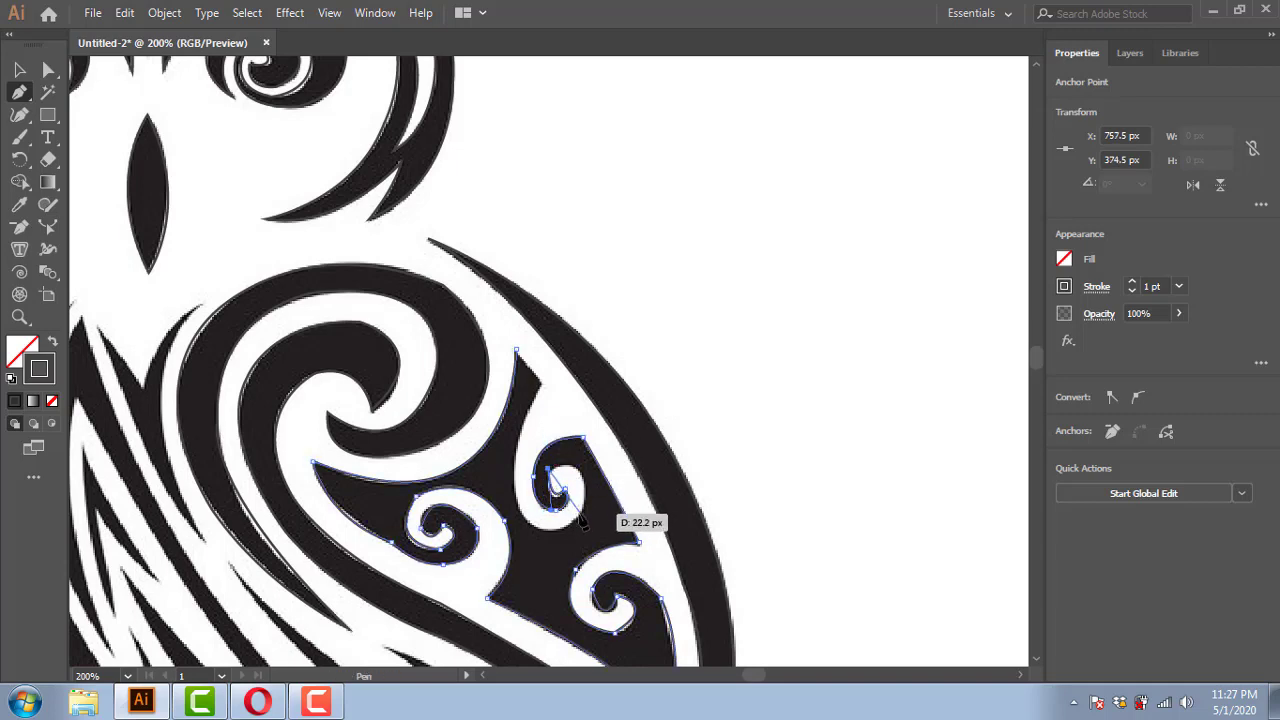
click(560, 570)
mouse_move(566, 592)
mouse_down()
mouse_move(514, 520)
mouse_move(517, 458)
mouse_move(534, 453)
mouse_up()
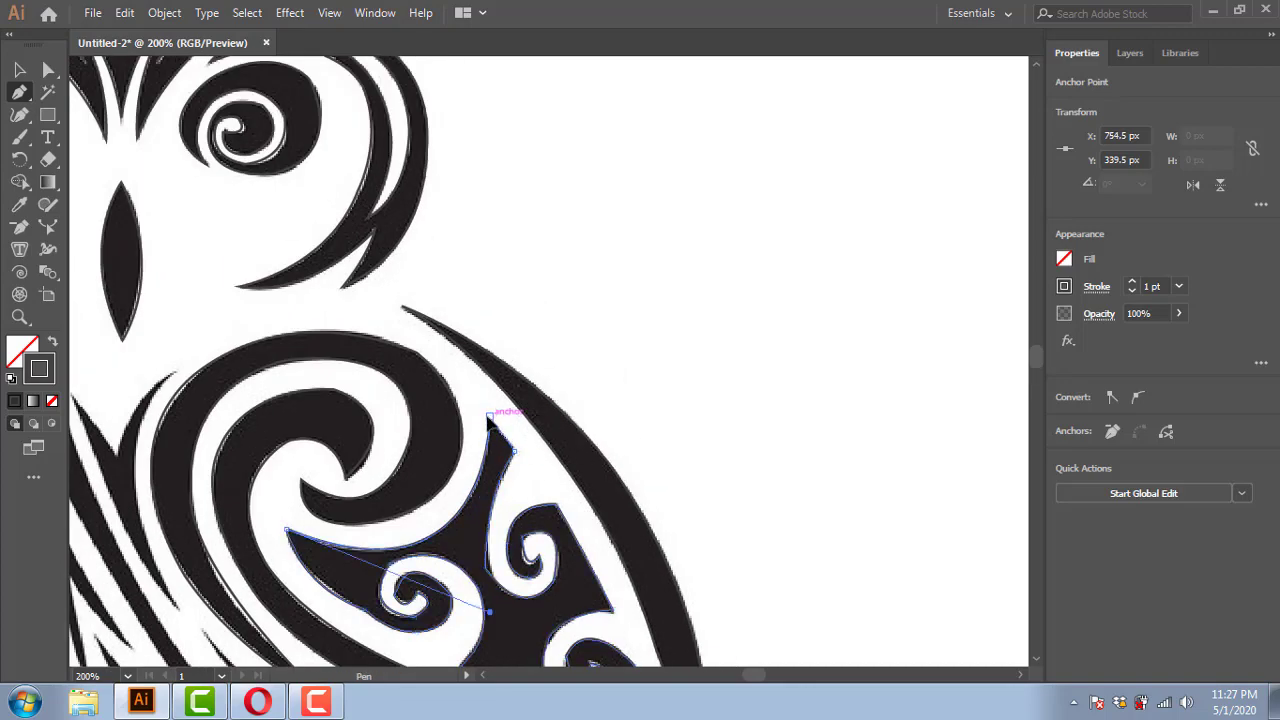
click(488, 414)
scroll(507, 610, down, 5)
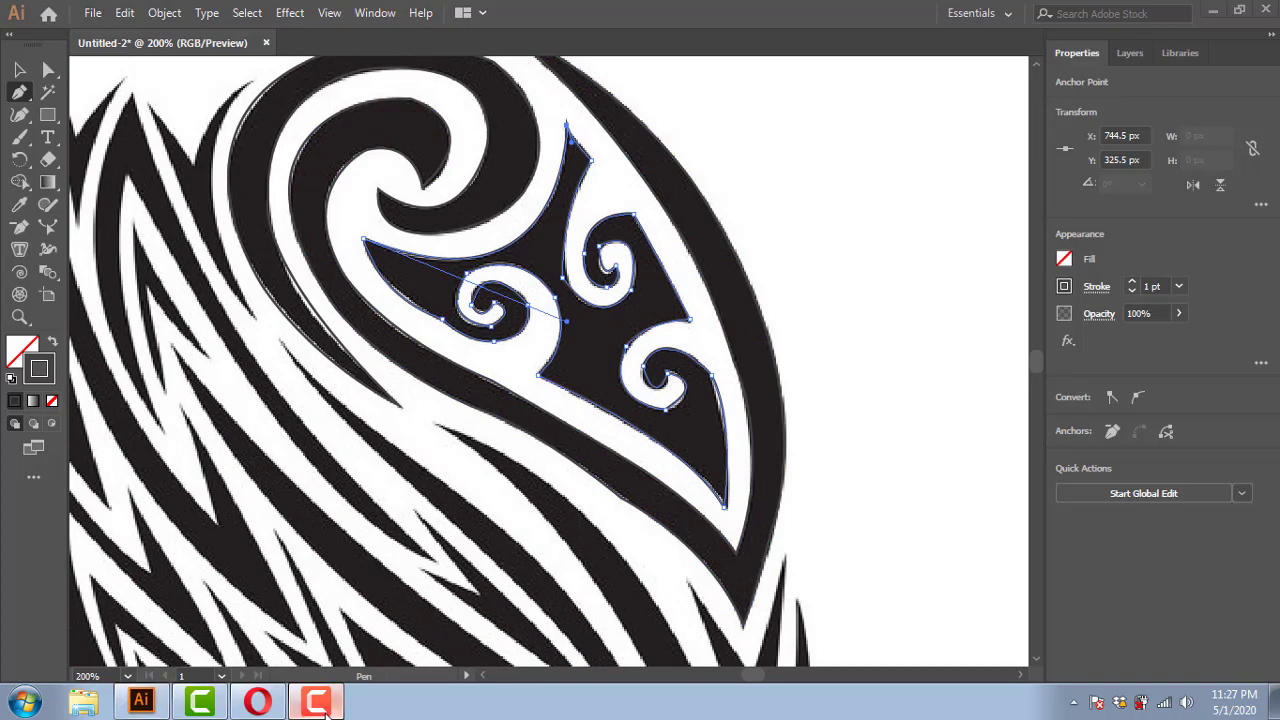
Step: Trace the pointed feather from its sharp inner corner and notch up to its tip
scroll(503, 286, down, 5)
scroll(706, 286, up, 1)
click(683, 263)
click(641, 443)
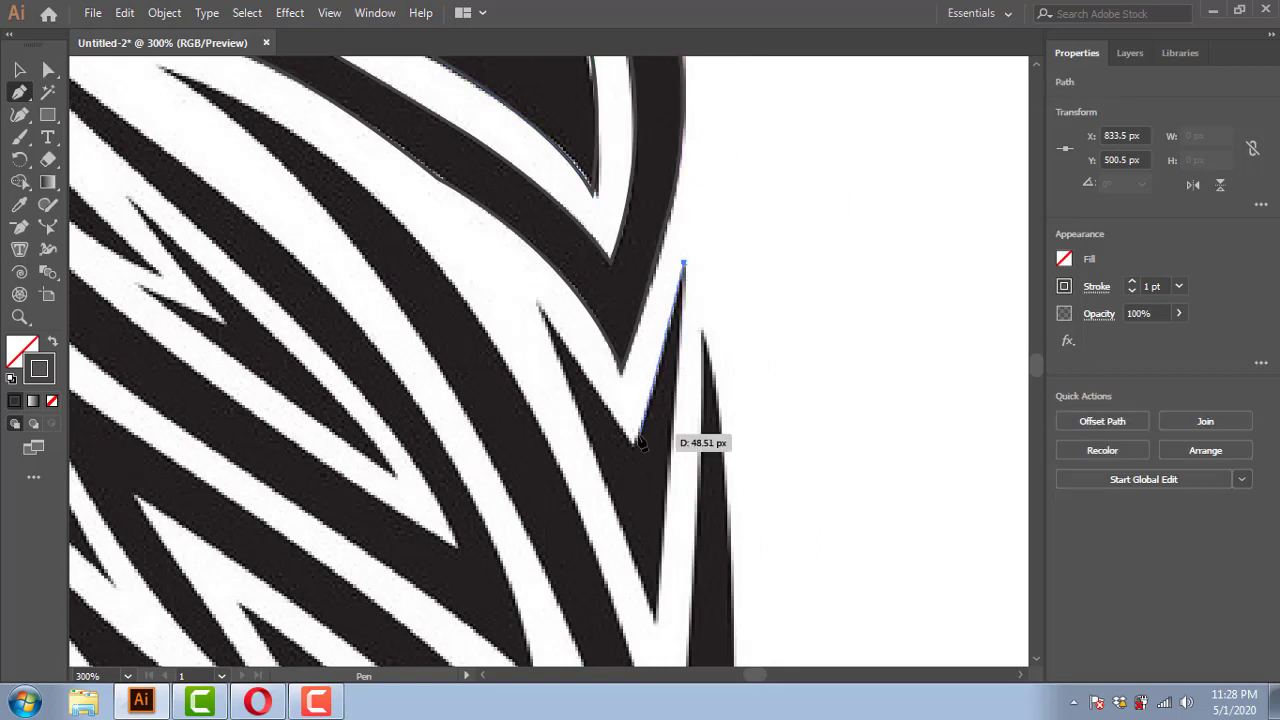
click(636, 440)
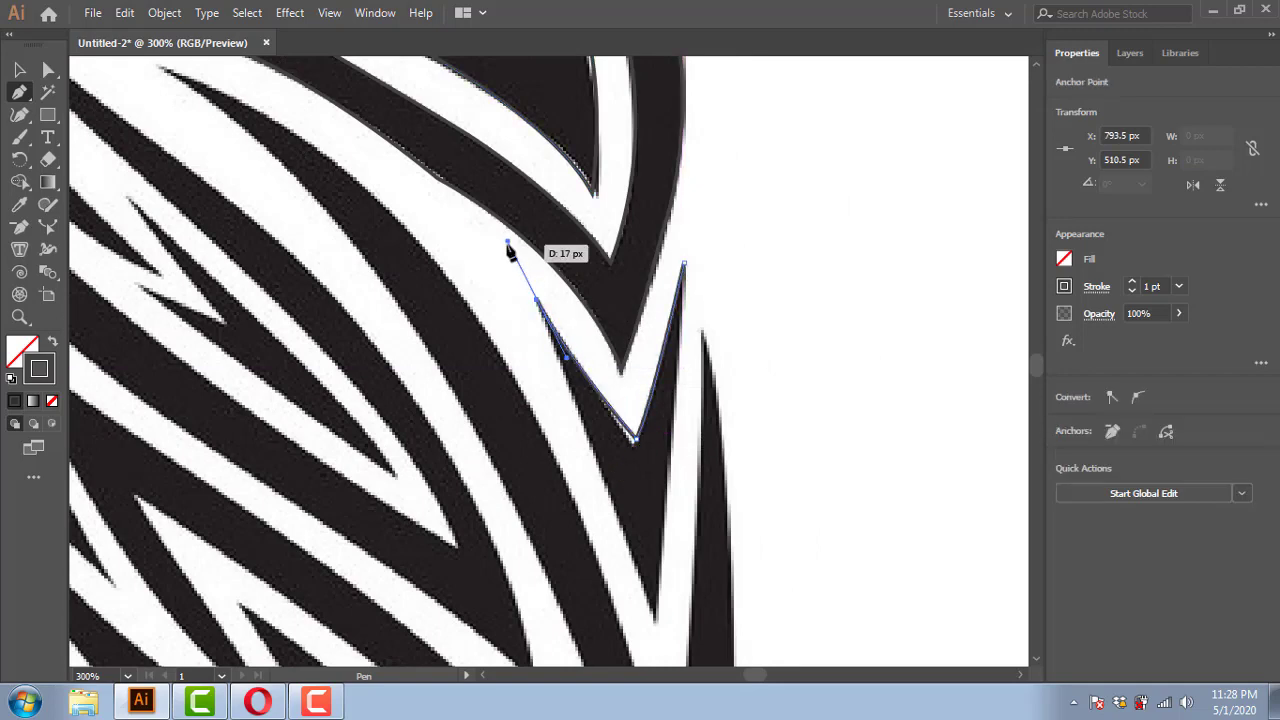
click(636, 441)
drag(632, 446, 636, 457)
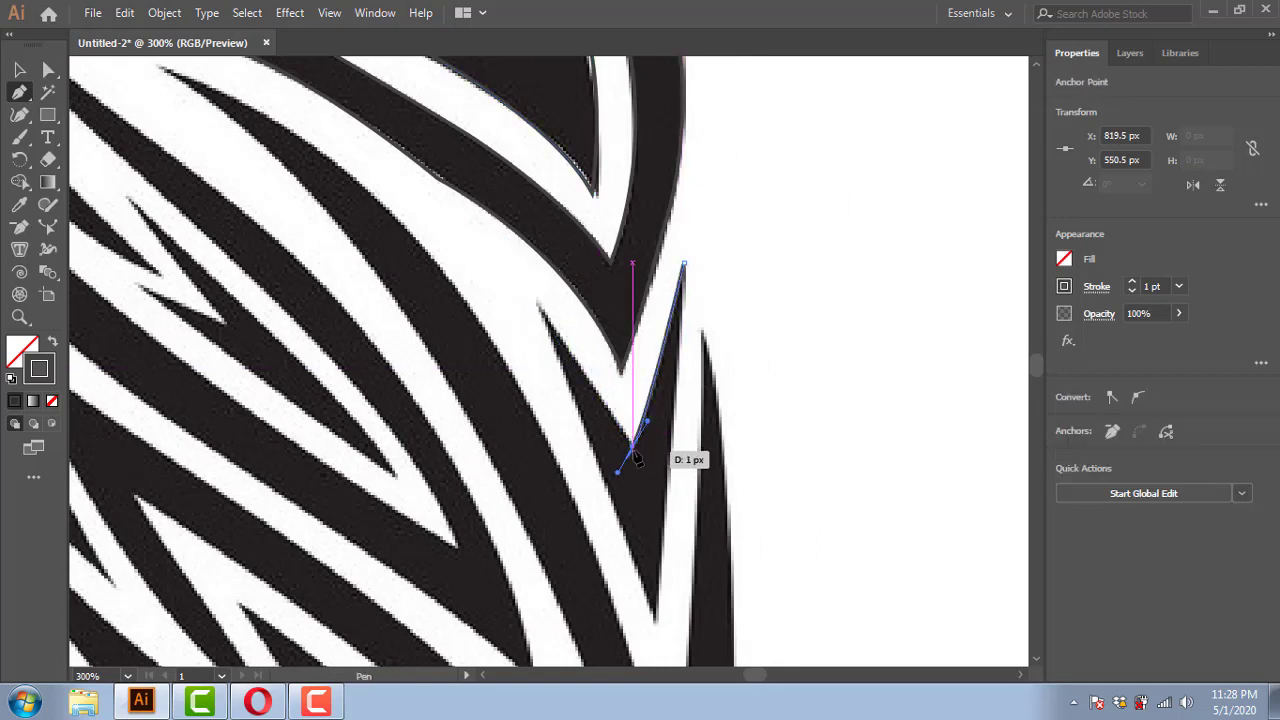
drag(577, 549, 581, 495)
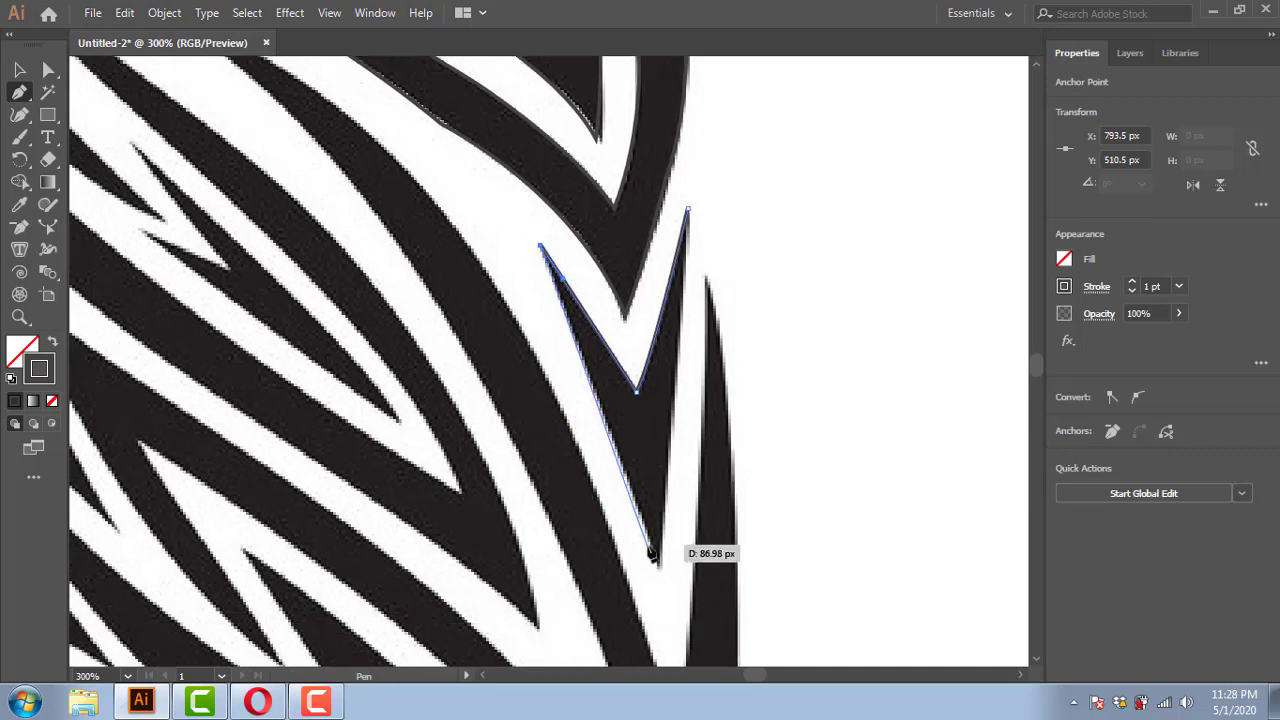
drag(688, 205, 684, 158)
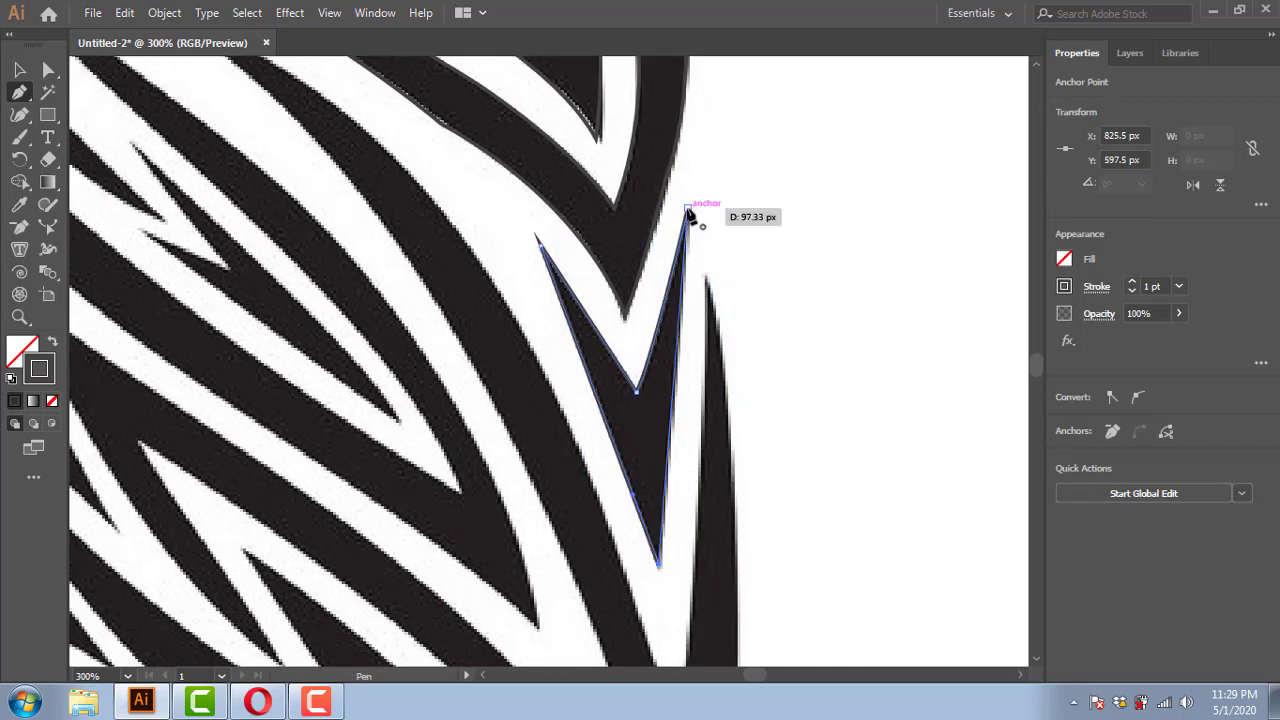
drag(730, 503, 669, 278)
alt+scroll(669, 278, down, 1)
scroll(666, 186, down, 1)
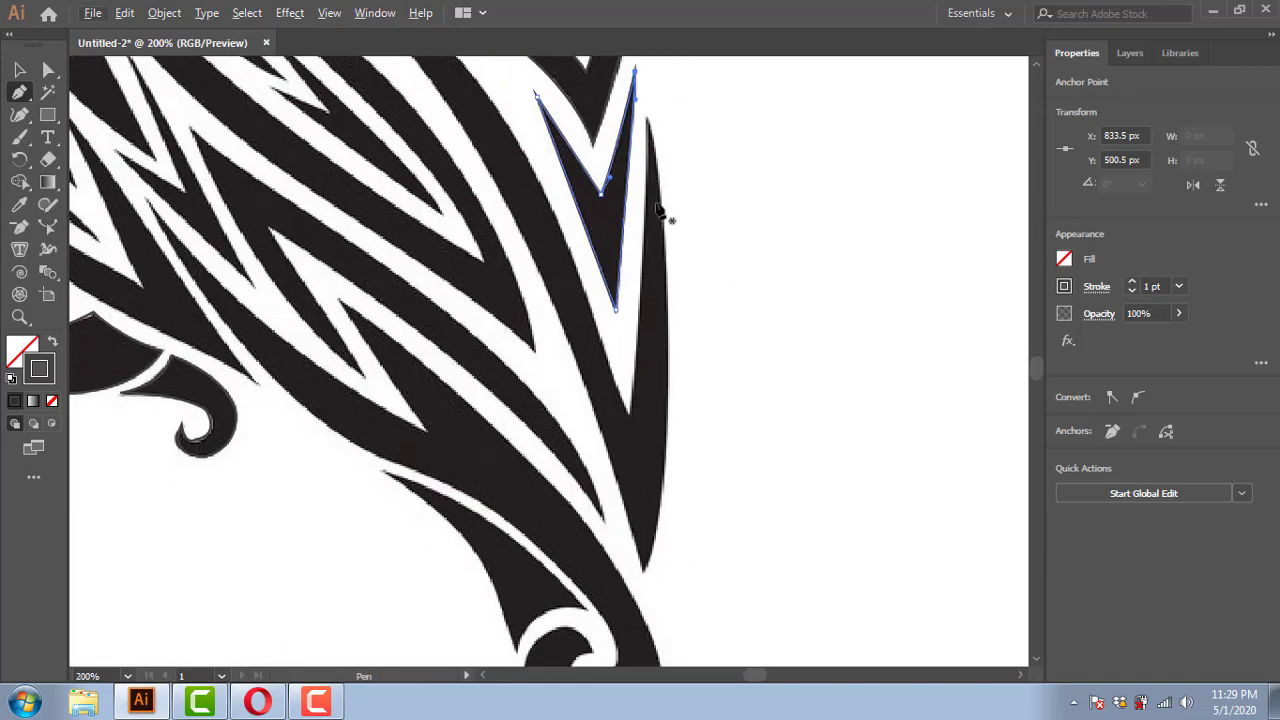
Step: Start a new path down the long feather spike, undoing a misplaced segment
click(648, 125)
click(668, 366)
mouse_move(666, 505)
mouse_down()
mouse_move(628, 632)
mouse_move(674, 491)
mouse_up()
key(ctrl+z)
key(ctrl+z)
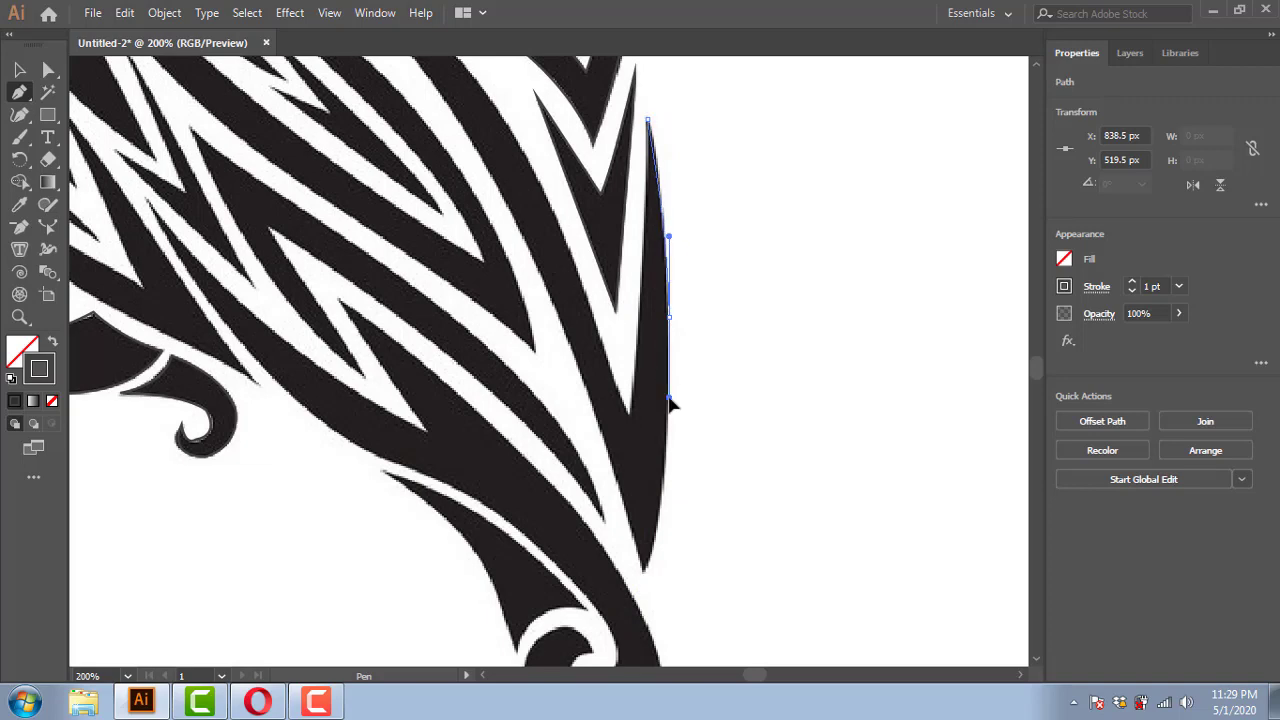
click(668, 319)
mouse_move(646, 566)
mouse_down()
mouse_move(612, 643)
mouse_move(663, 508)
mouse_up()
scroll(757, 486, up, 4)
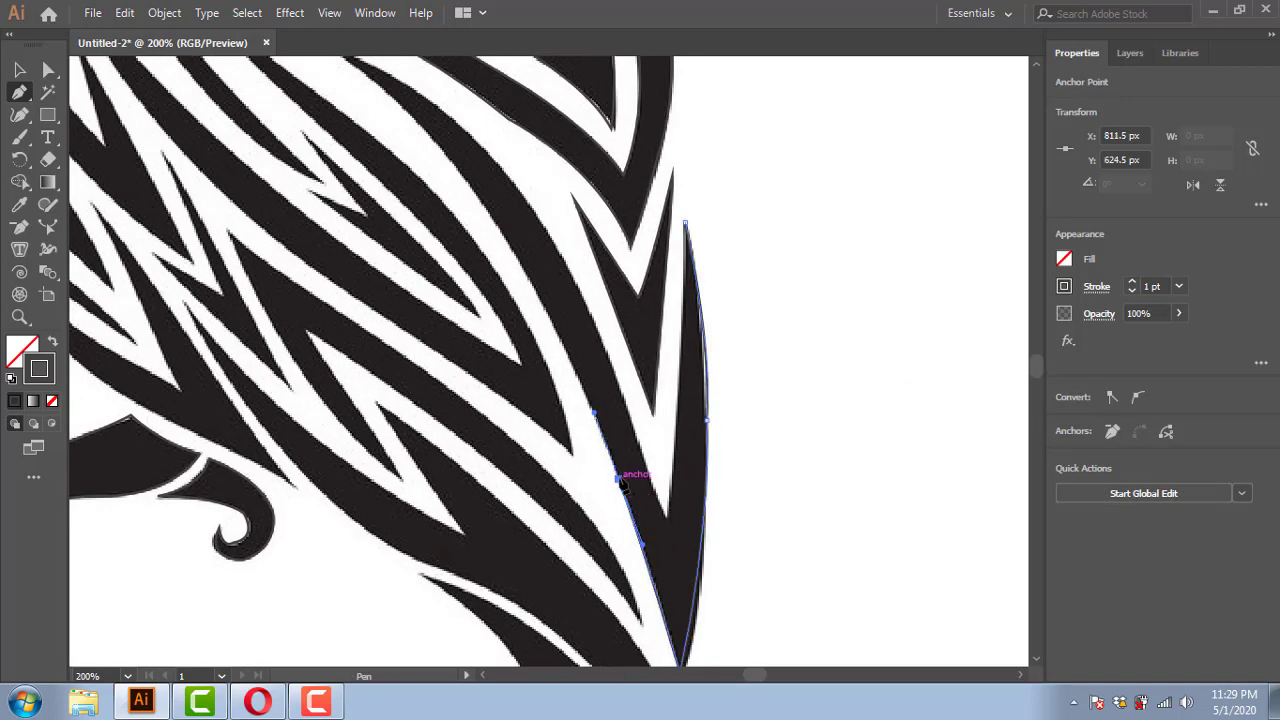
click(617, 478)
mouse_move(529, 279)
mouse_down()
mouse_move(542, 231)
mouse_move(440, 205)
mouse_up()
Step: Continue the spike outline with smooth anchors along its right edge to the tip
scroll(380, 220, up, 3)
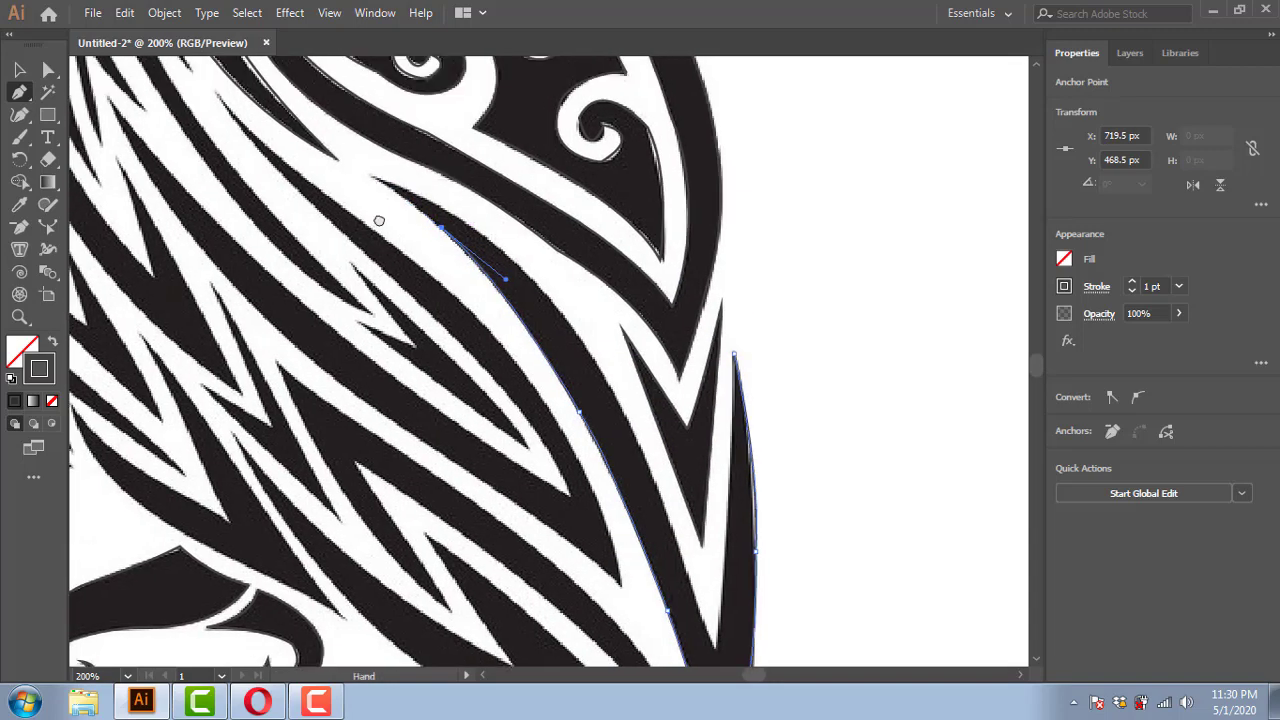
drag(446, 300, 390, 273)
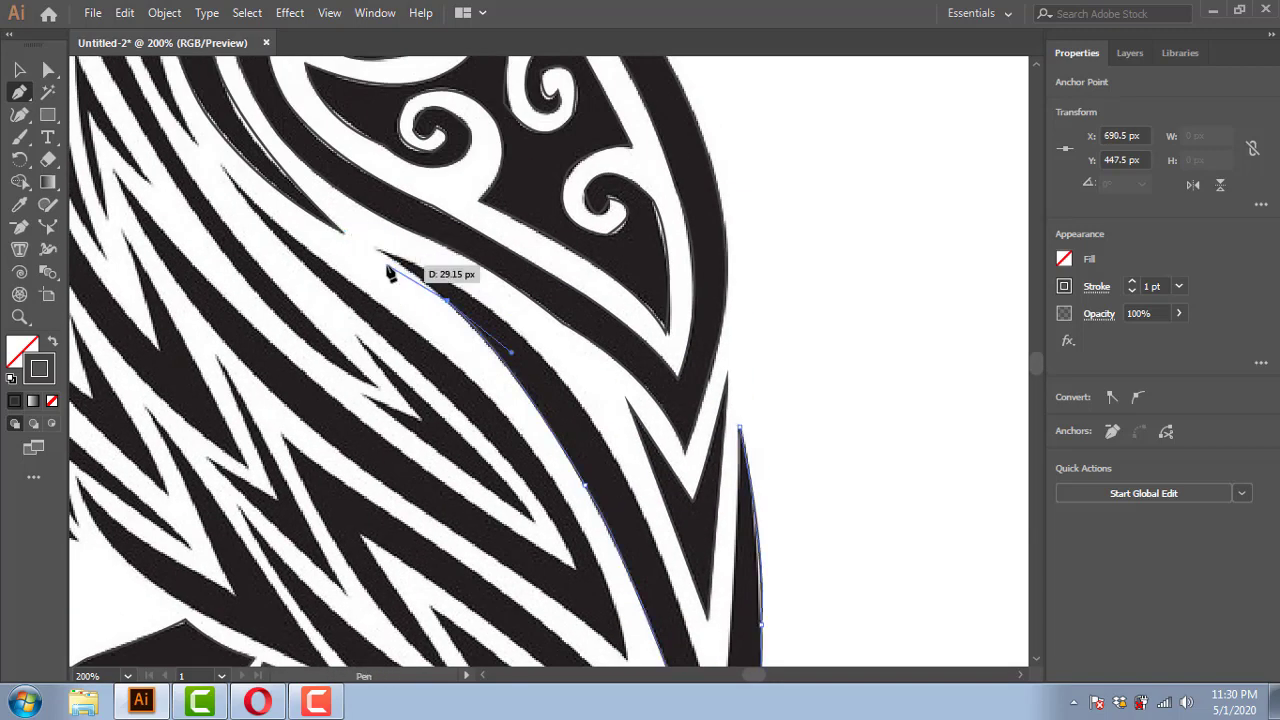
click(566, 408)
scroll(620, 450, down, 5)
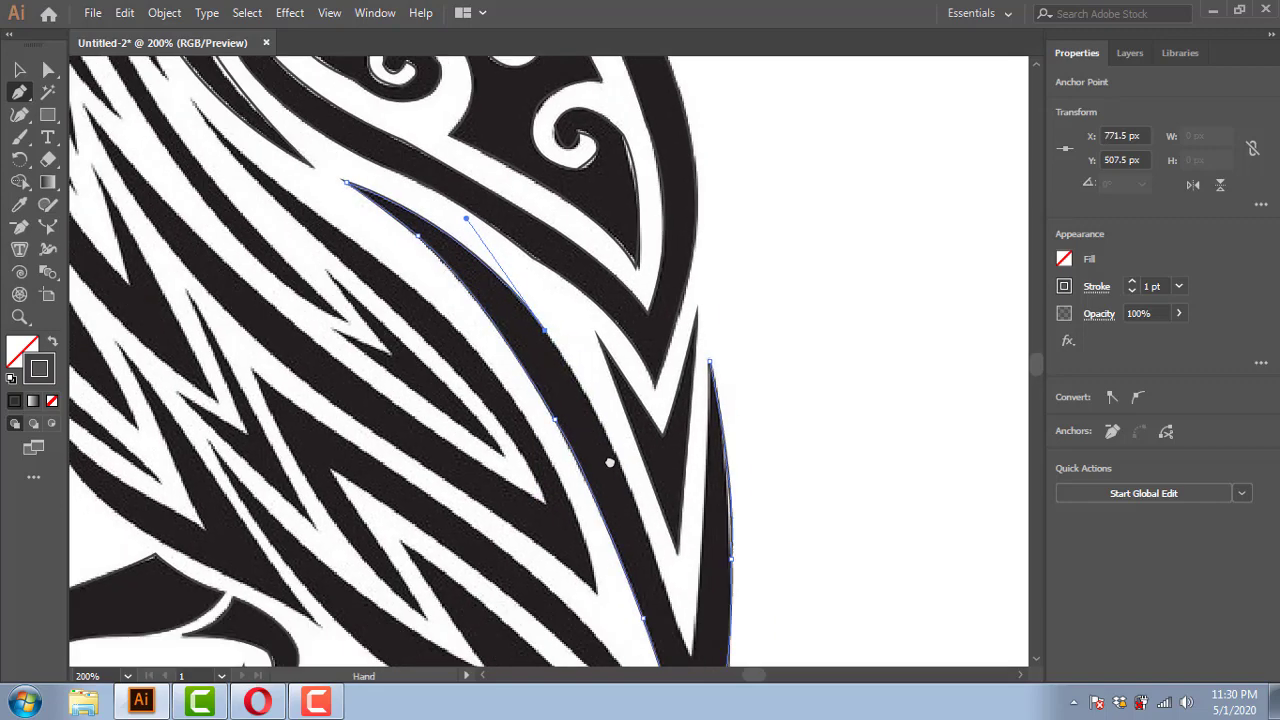
scroll(620, 450, right, 3)
mouse_move(550, 410)
mouse_down()
mouse_move(590, 545)
mouse_move(610, 505)
mouse_up()
click(585, 497)
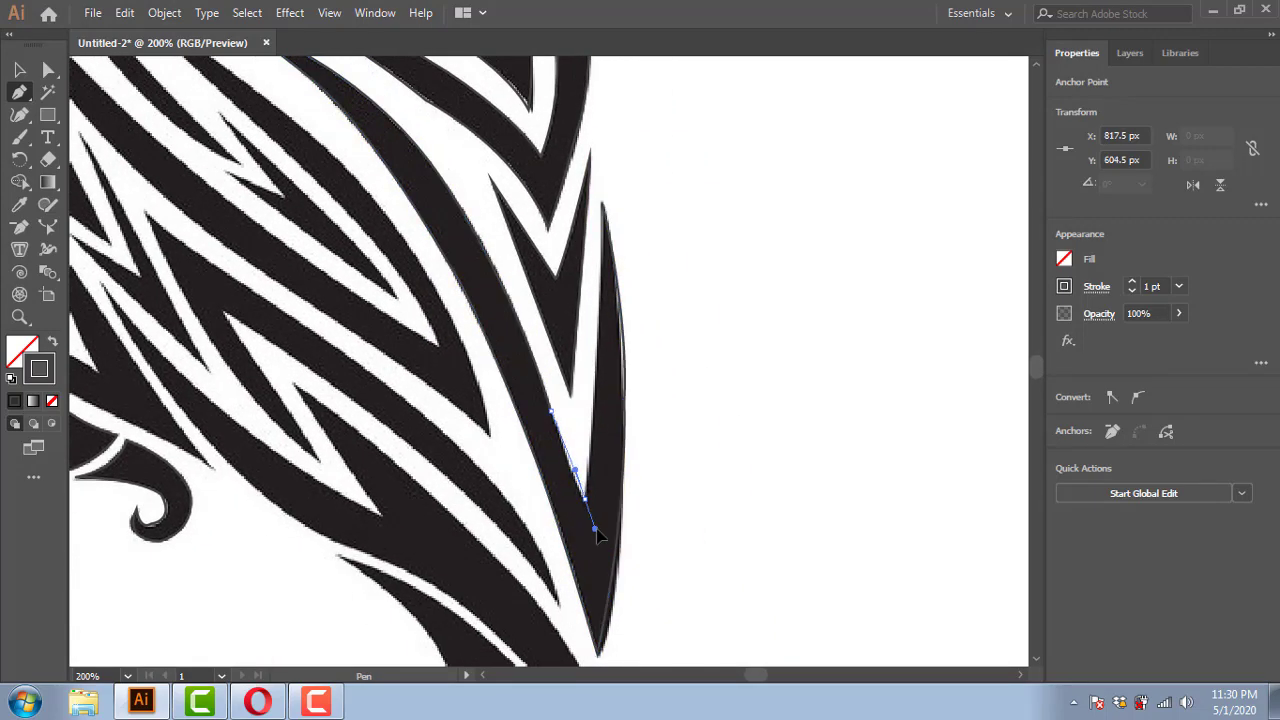
drag(624, 400, 635, 285)
drag(602, 205, 598, 157)
scroll(600, 400, down, 3)
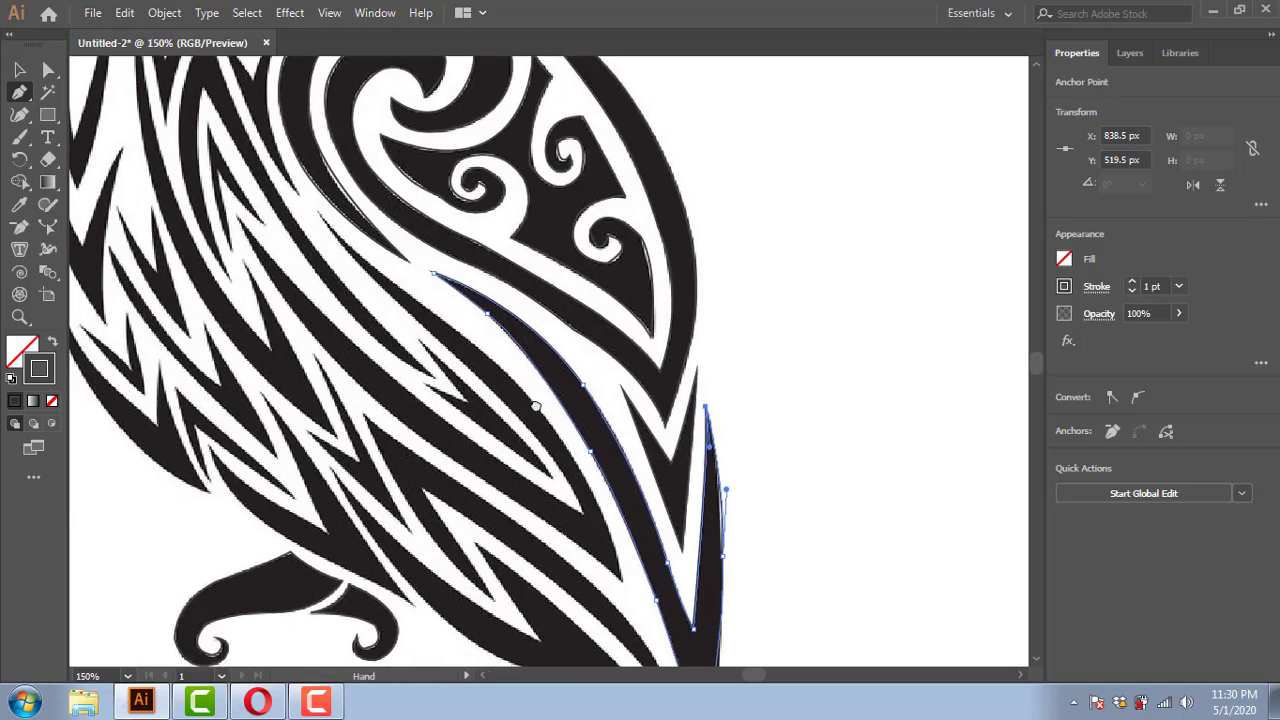
scroll(600, 400, up, 3)
Step: Finish the spike path, then trace and close the small spike above the lower curl
click(660, 440)
click(401, 344)
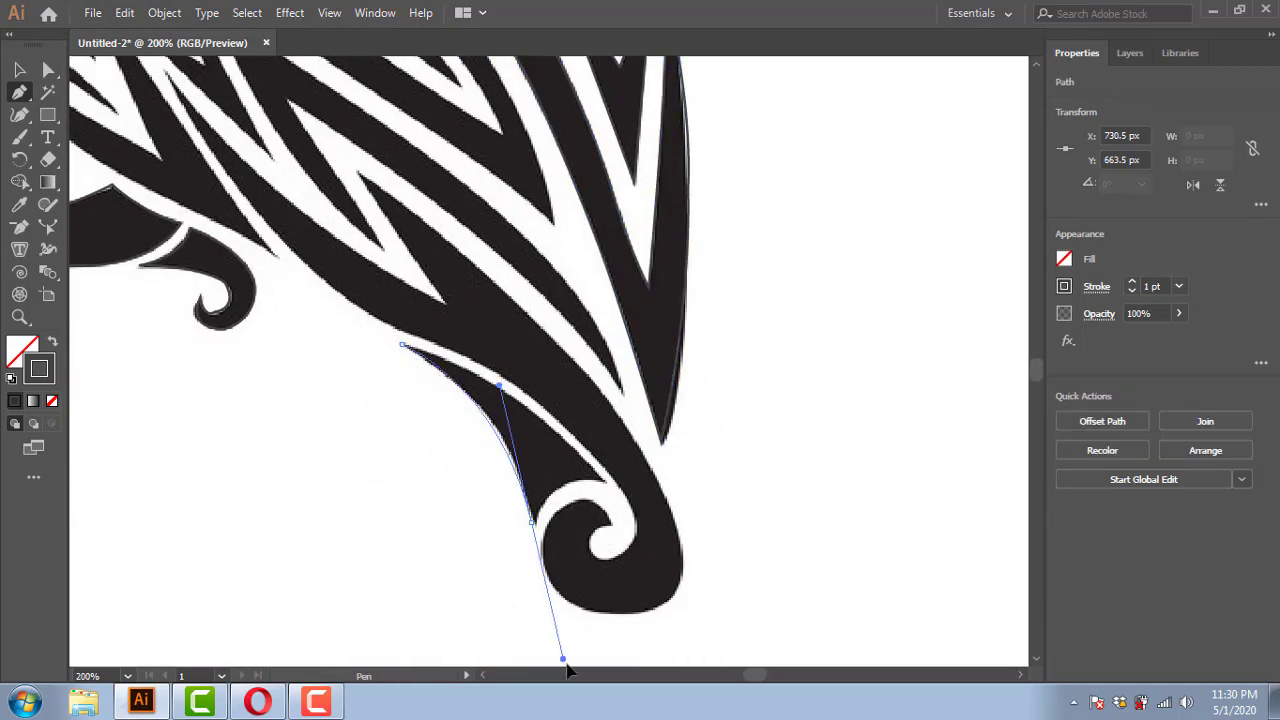
drag(543, 647, 543, 641)
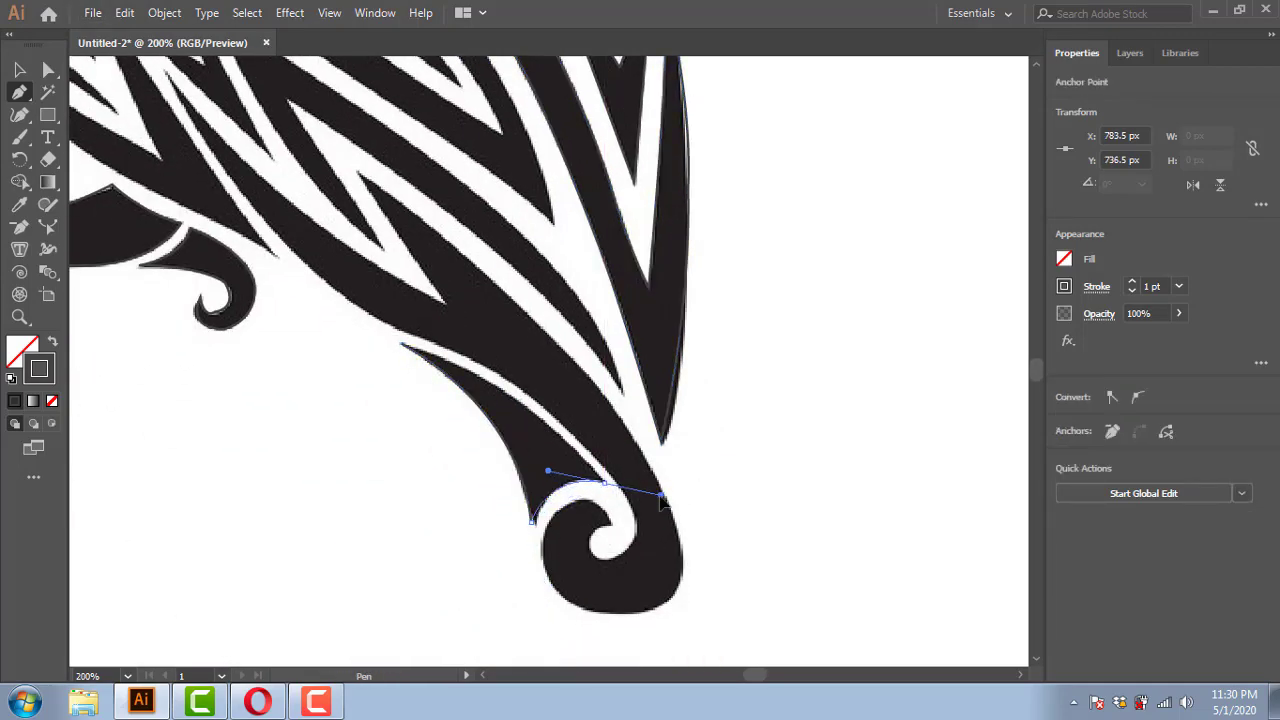
key(ctrl+z)
key(ctrl+z)
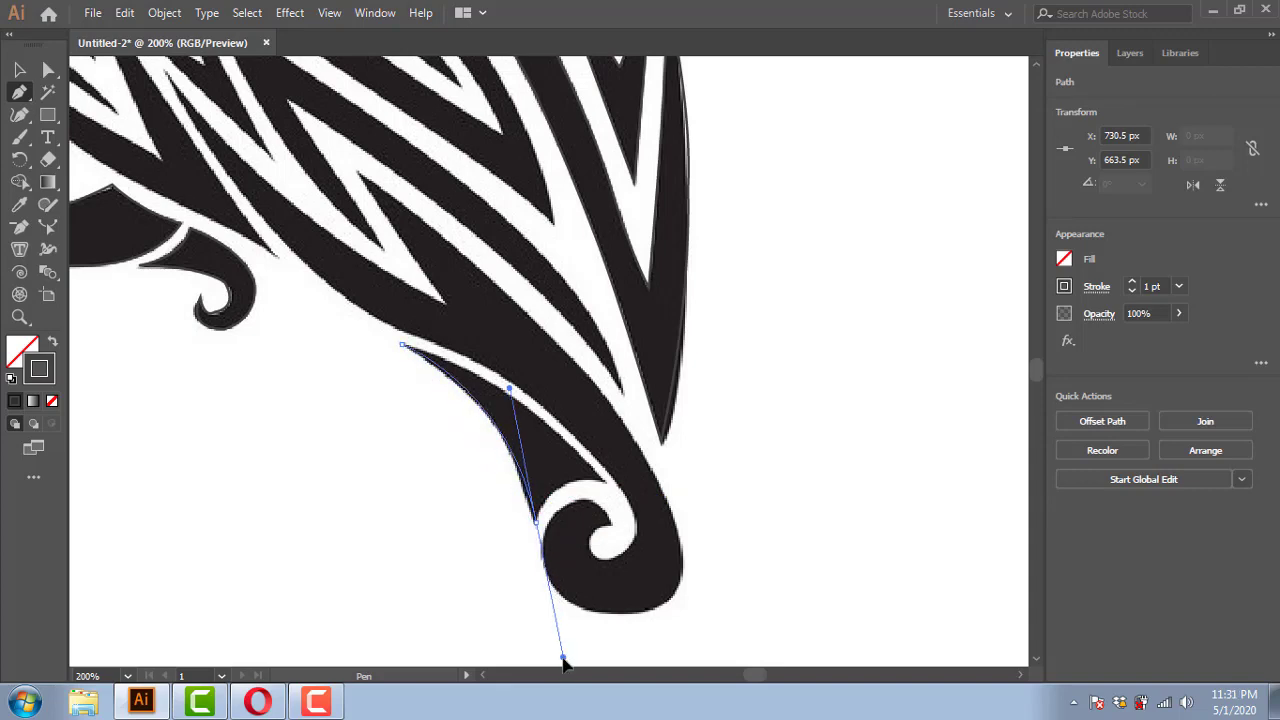
drag(563, 662, 562, 657)
mouse_move(598, 522)
mouse_down()
mouse_move(597, 497)
mouse_move(669, 492)
mouse_up()
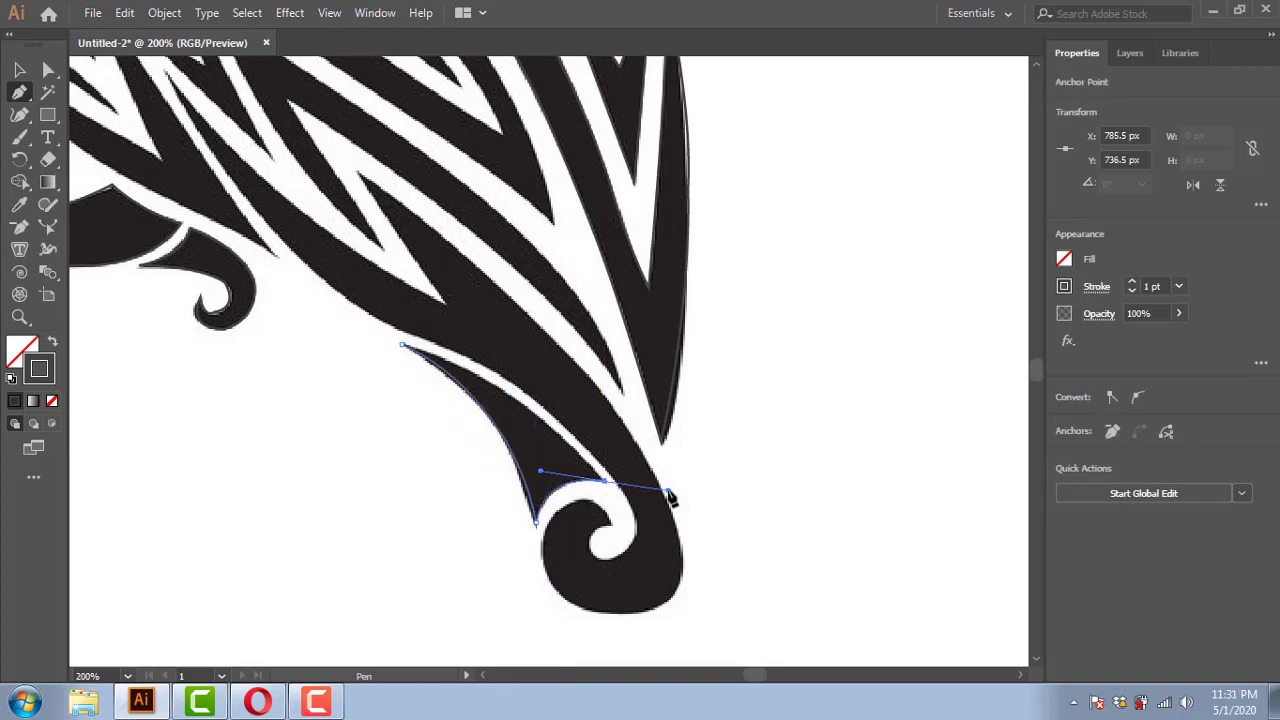
drag(434, 357, 305, 330)
Step: Outline the lower spiral curl with curved anchors around its inner and outer edges
drag(594, 580, 537, 543)
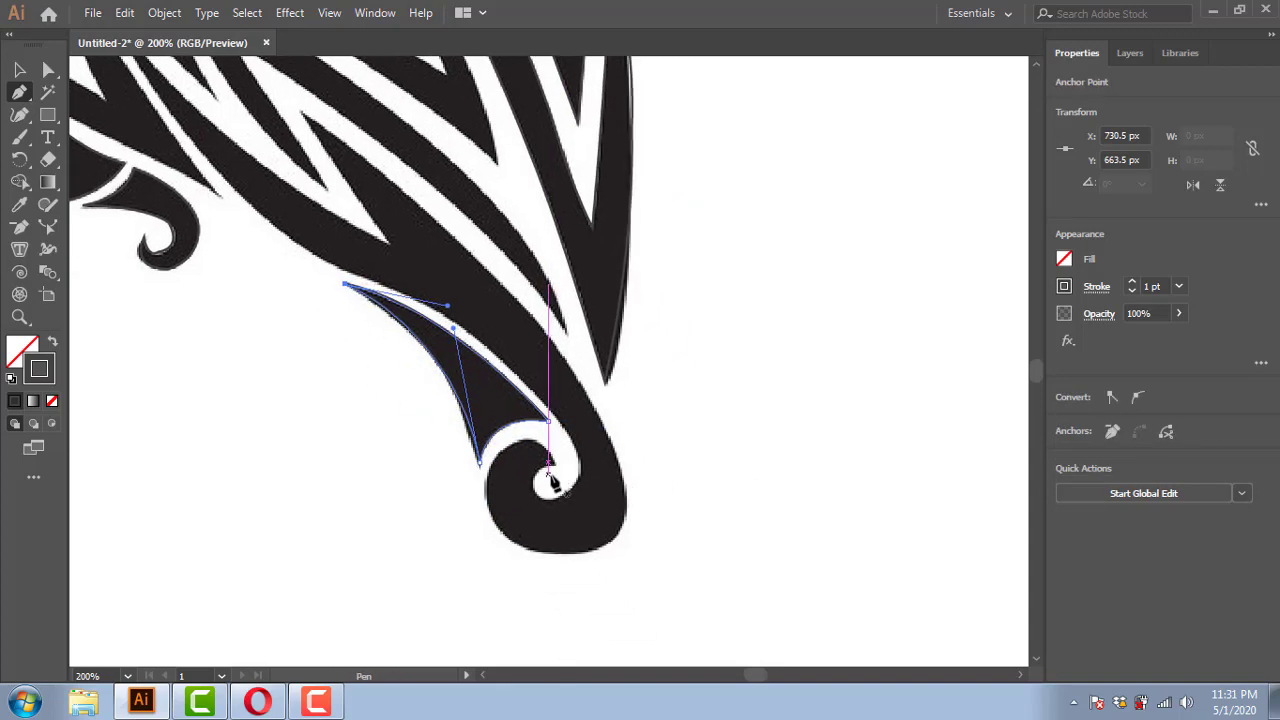
drag(498, 478, 502, 488)
scroll(520, 500, down, 3)
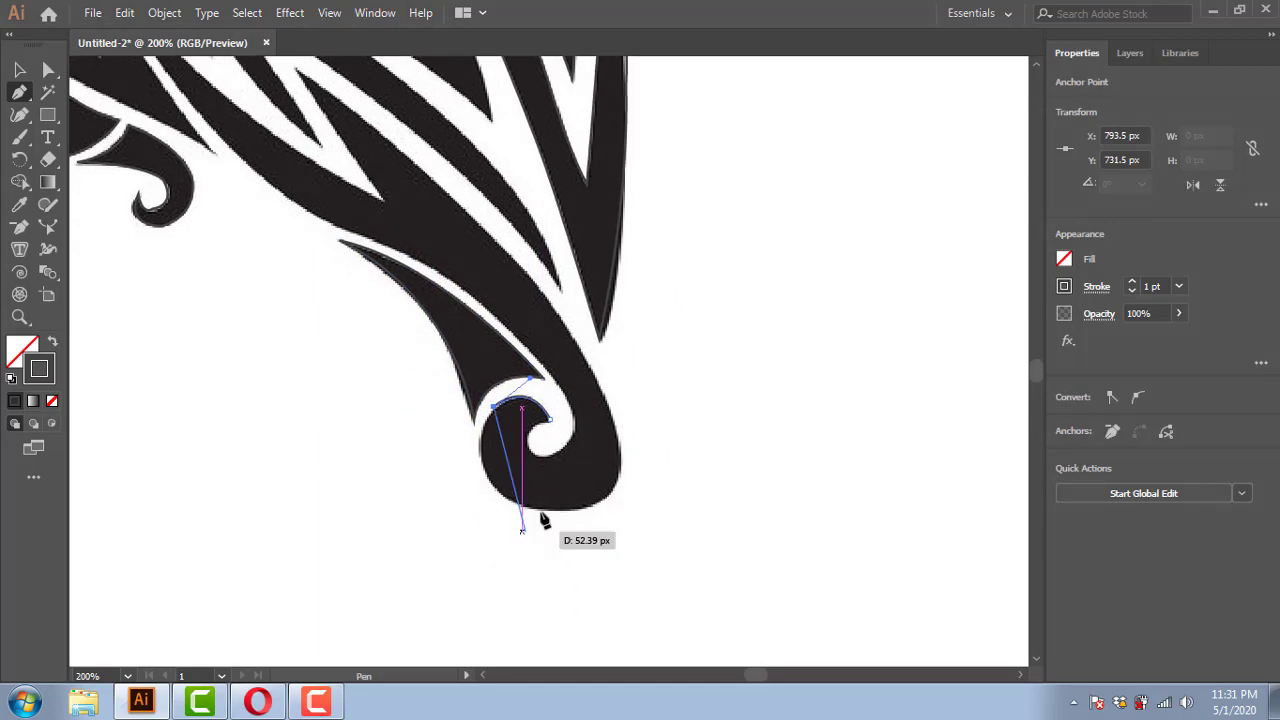
mouse_move(600, 550)
mouse_down()
mouse_move(600, 510)
mouse_move(634, 523)
mouse_up()
scroll(585, 583, up, 3)
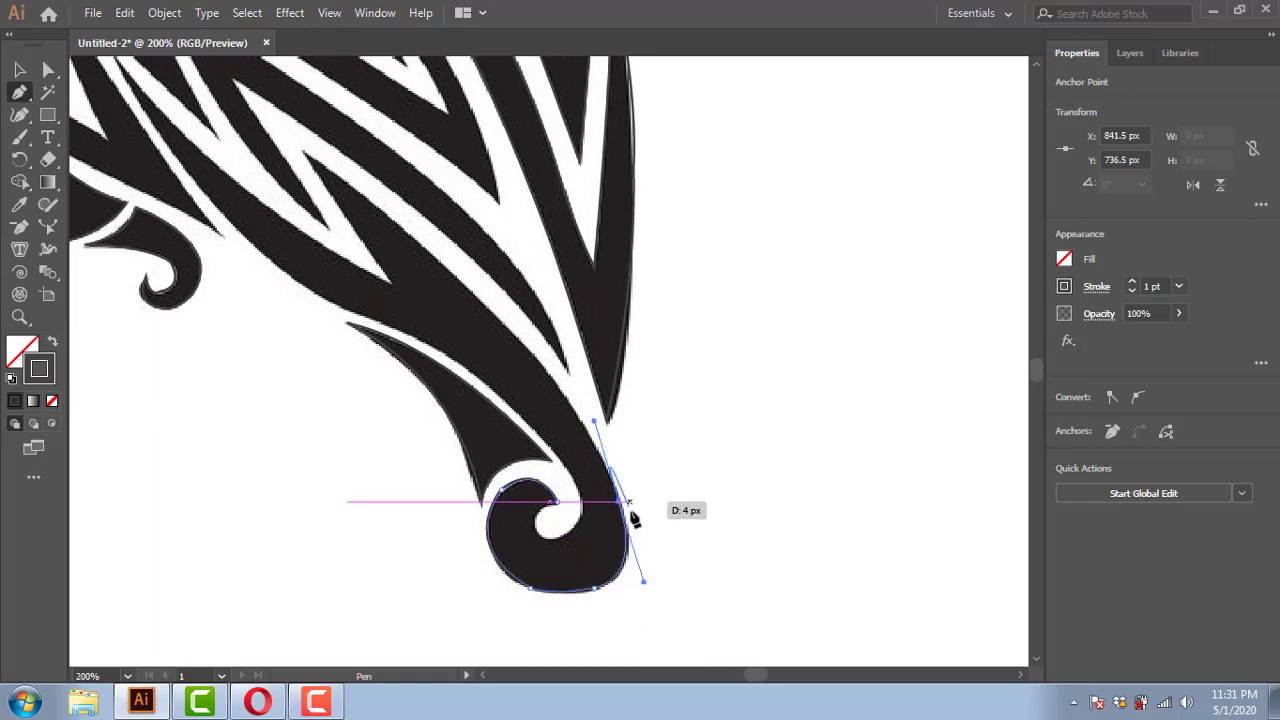
scroll(686, 528, up, 3)
scroll(569, 432, up, 3)
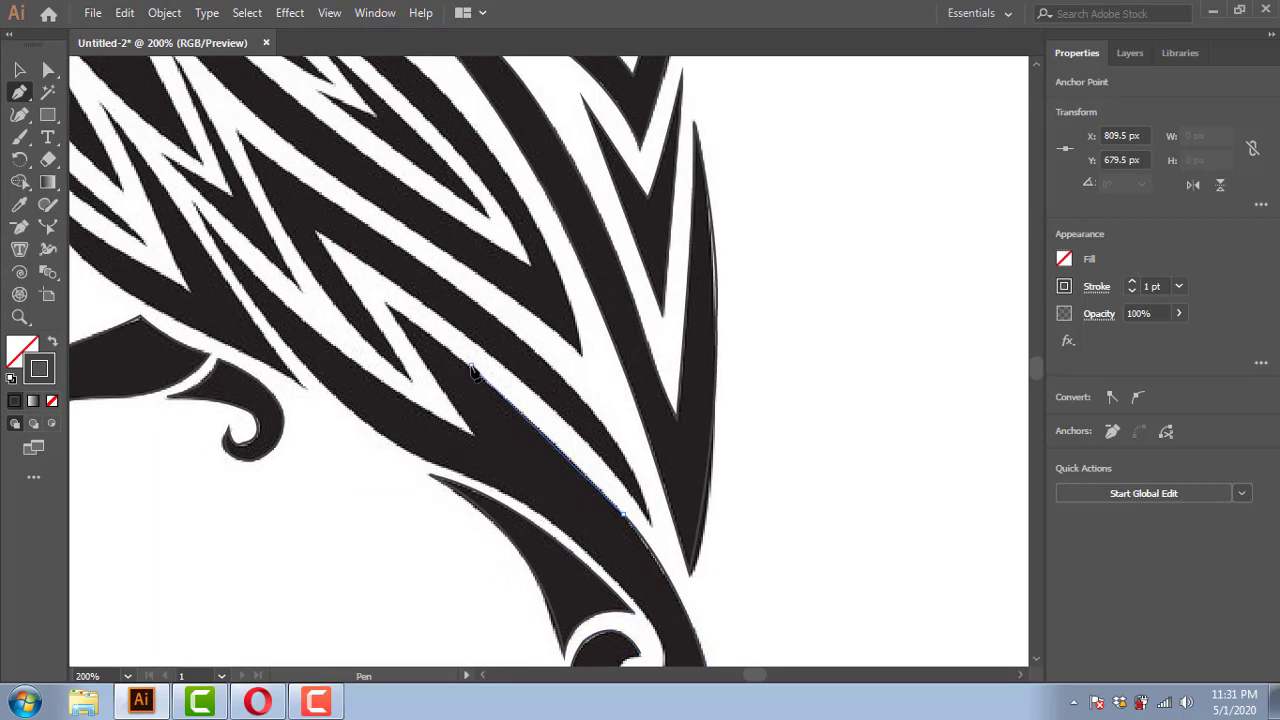
drag(434, 352, 450, 388)
scroll(475, 390, down, 2)
mouse_move(390, 312)
mouse_down()
mouse_move(475, 390)
mouse_move(493, 475)
mouse_up()
Step: Trace the feather's upper edge, undoing stray zigzag segments, and close the outline at its start
drag(400, 320, 451, 458)
mouse_move(290, 300)
mouse_down()
mouse_move(307, 316)
mouse_move(277, 247)
mouse_up()
scroll(460, 568, down, 2)
key(ctrl+z)
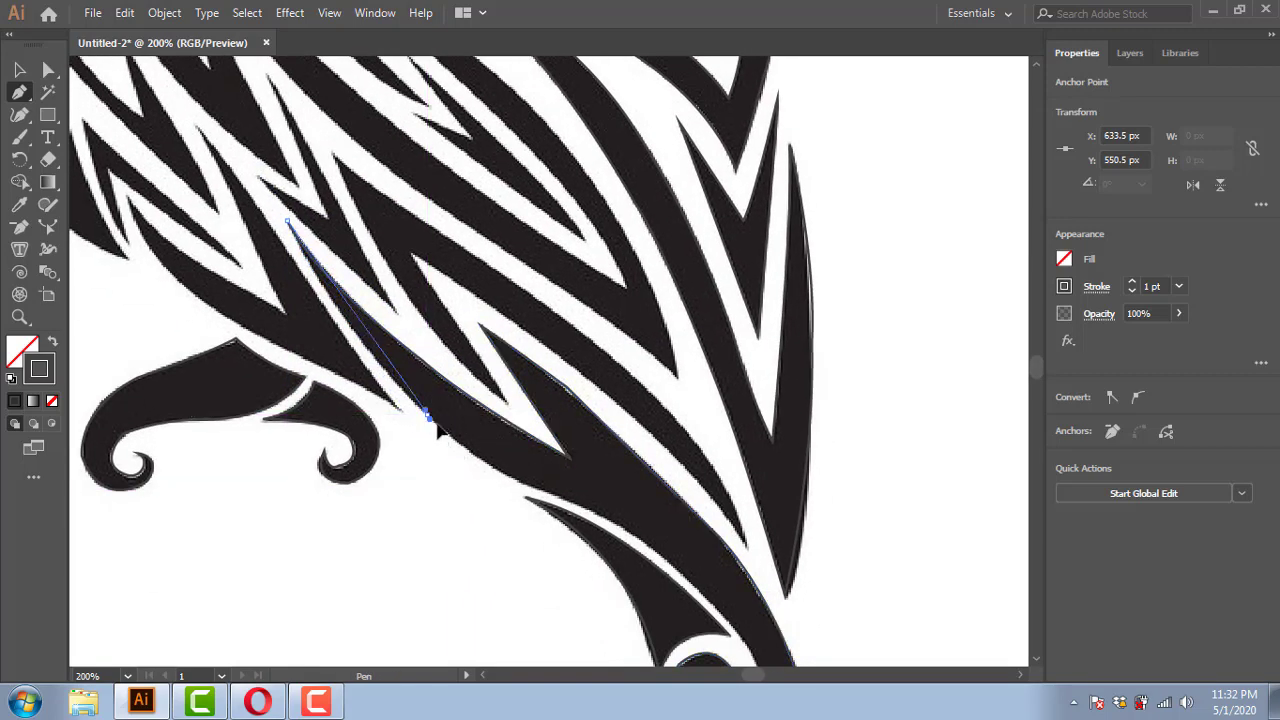
mouse_move(500, 483)
mouse_down()
mouse_move(509, 437)
mouse_move(587, 481)
mouse_up()
mouse_move(654, 550)
mouse_down()
mouse_move(667, 612)
mouse_move(634, 580)
mouse_up()
click(622, 566)
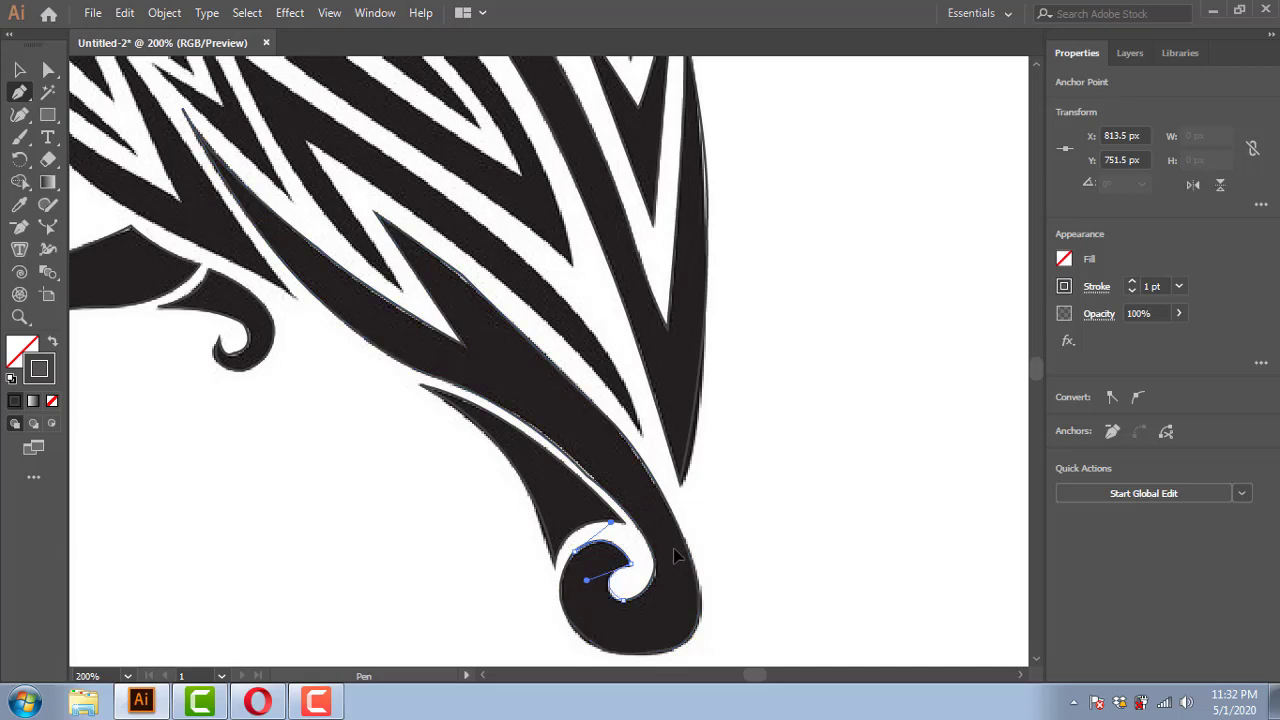
drag(676, 452, 703, 598)
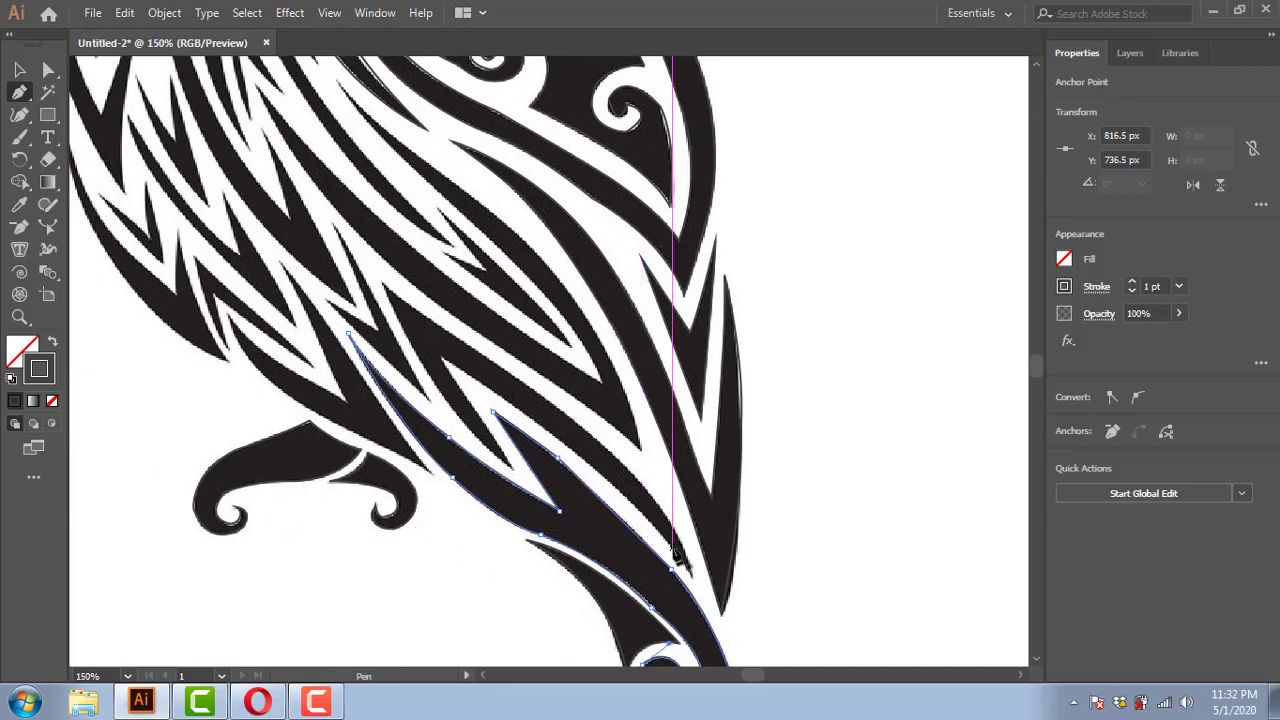
Step: Begin an outline on the thin feather sliver, tracing its curved upper tip and zigzag edge
click(700, 587)
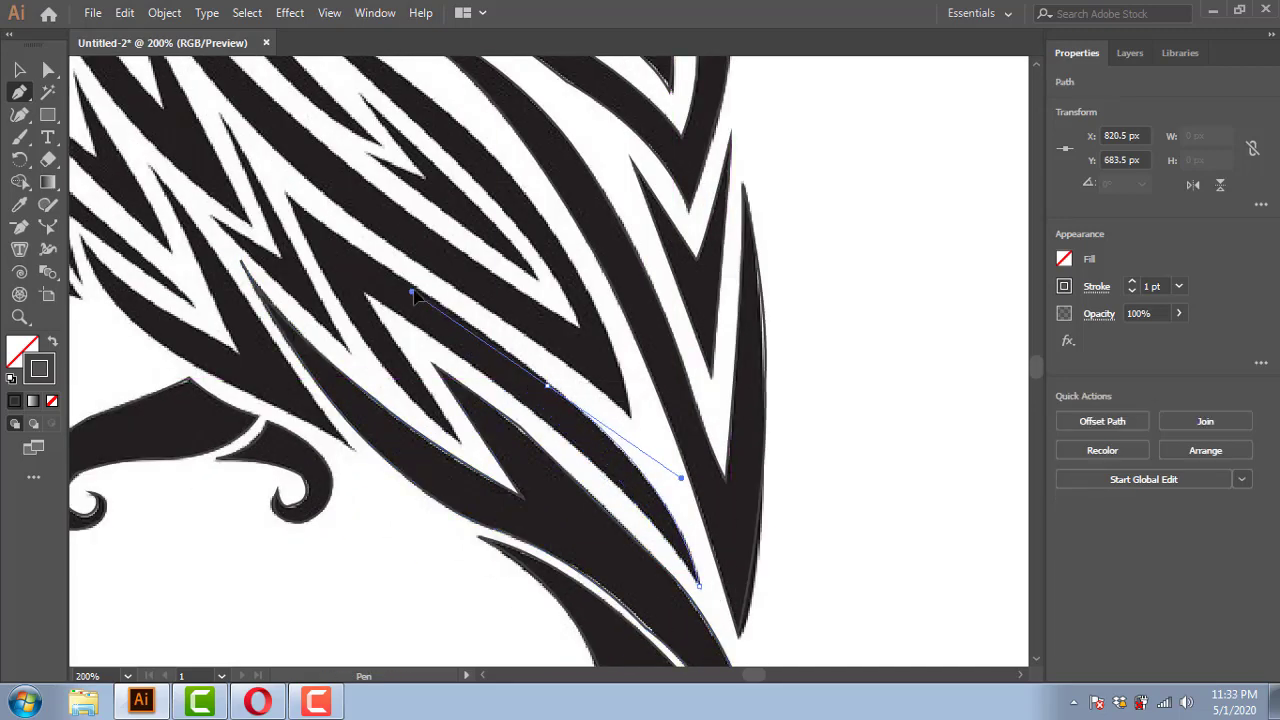
drag(410, 273, 350, 250)
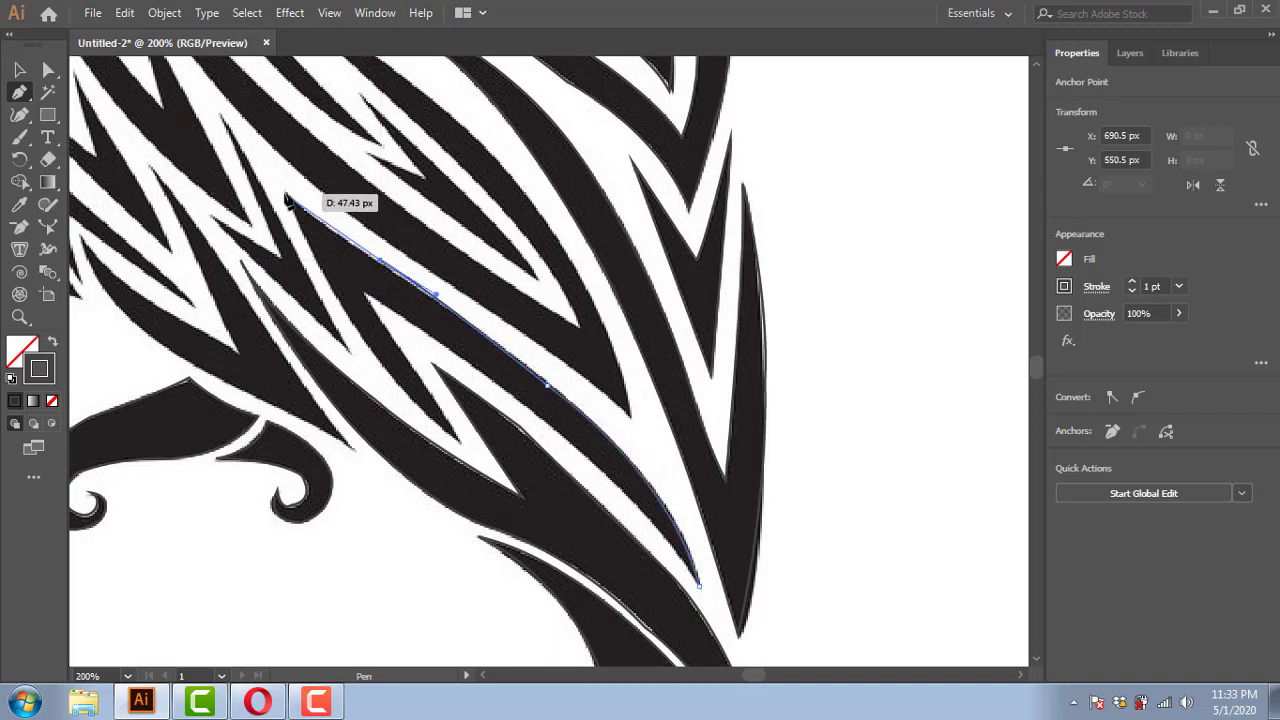
drag(284, 192, 302, 208)
drag(354, 342, 360, 316)
click(375, 326)
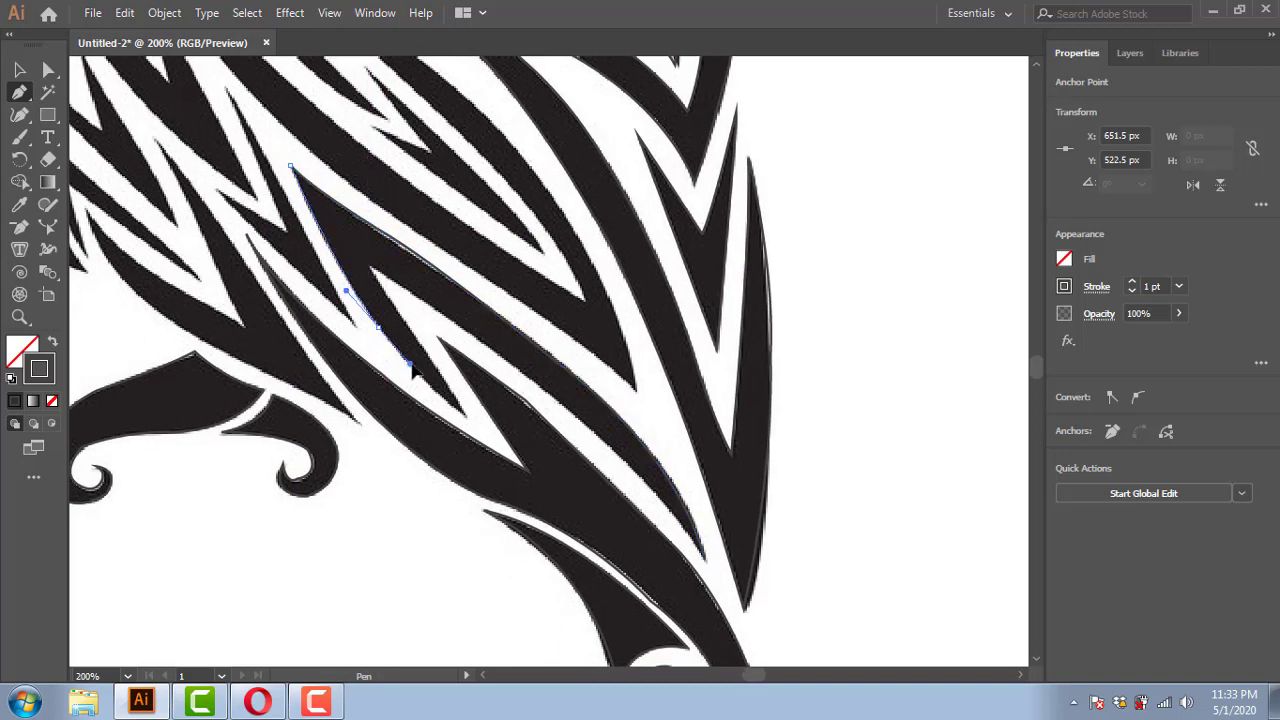
click(465, 416)
drag(480, 428, 500, 508)
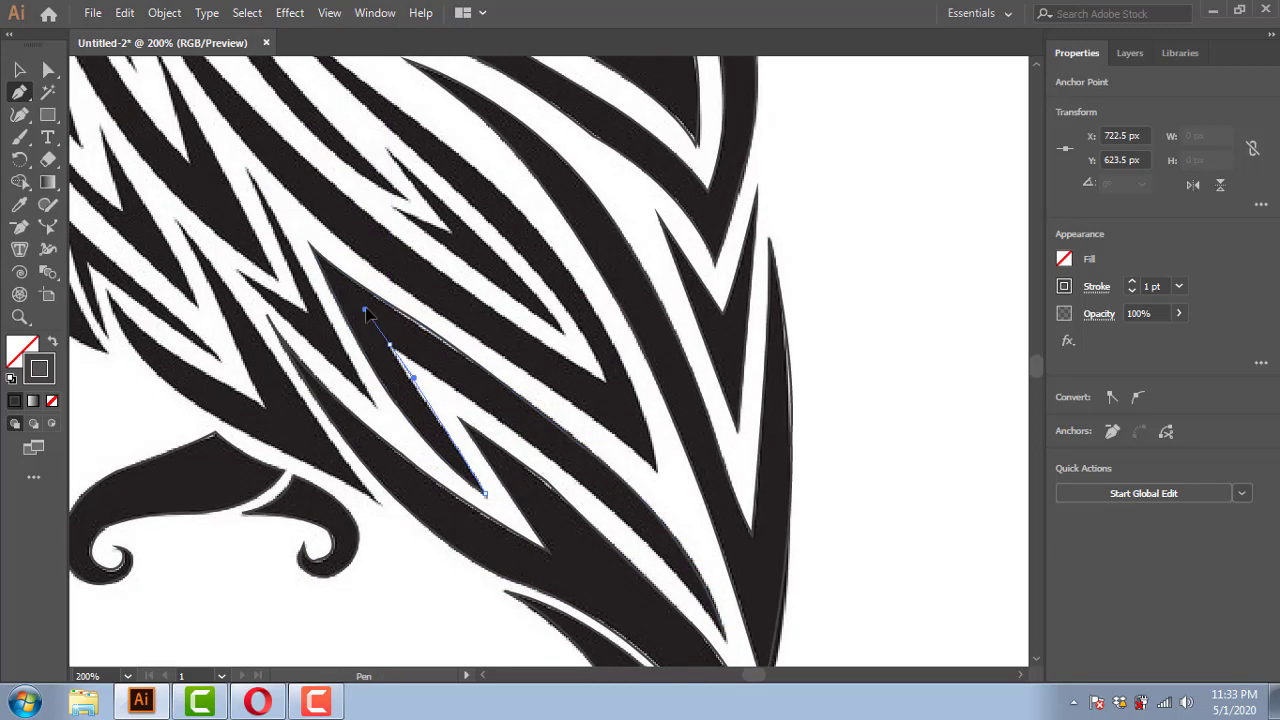
Step: Curve the sliver outline around the feather's lower tip and close it on the start anchor
drag(545, 451, 457, 371)
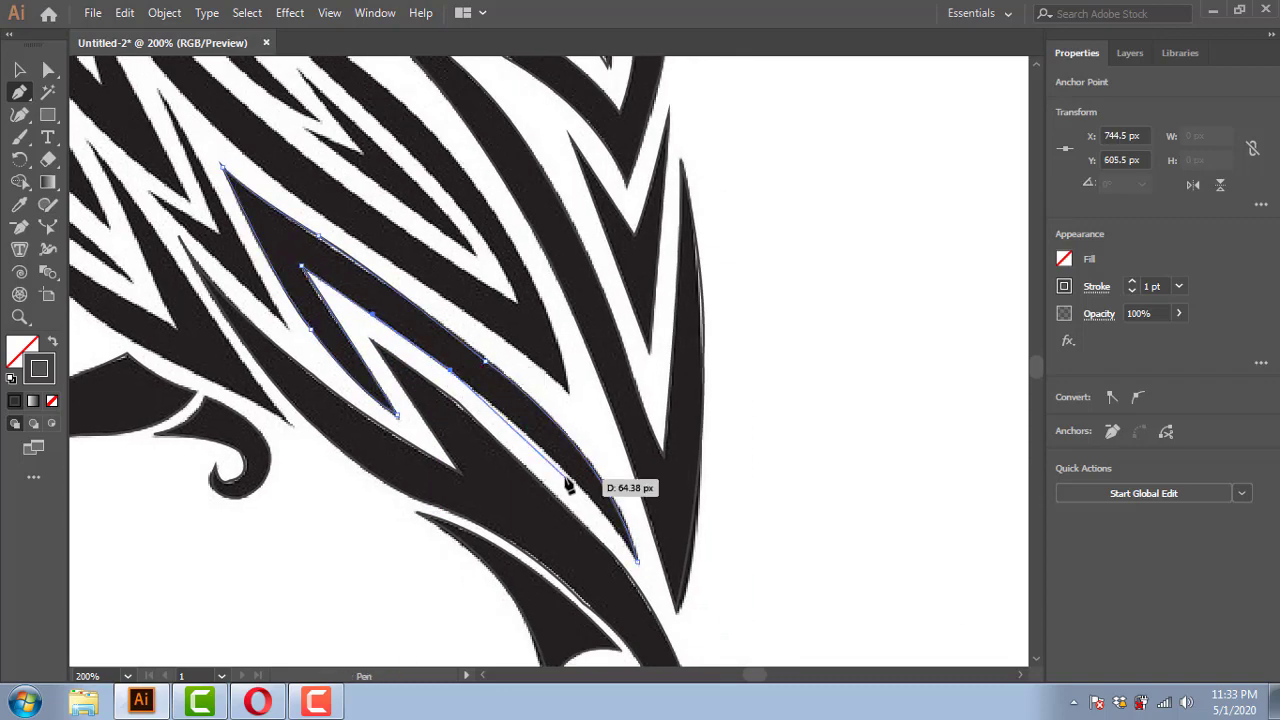
mouse_move(537, 466)
mouse_down()
mouse_move(448, 398)
mouse_move(527, 389)
mouse_up()
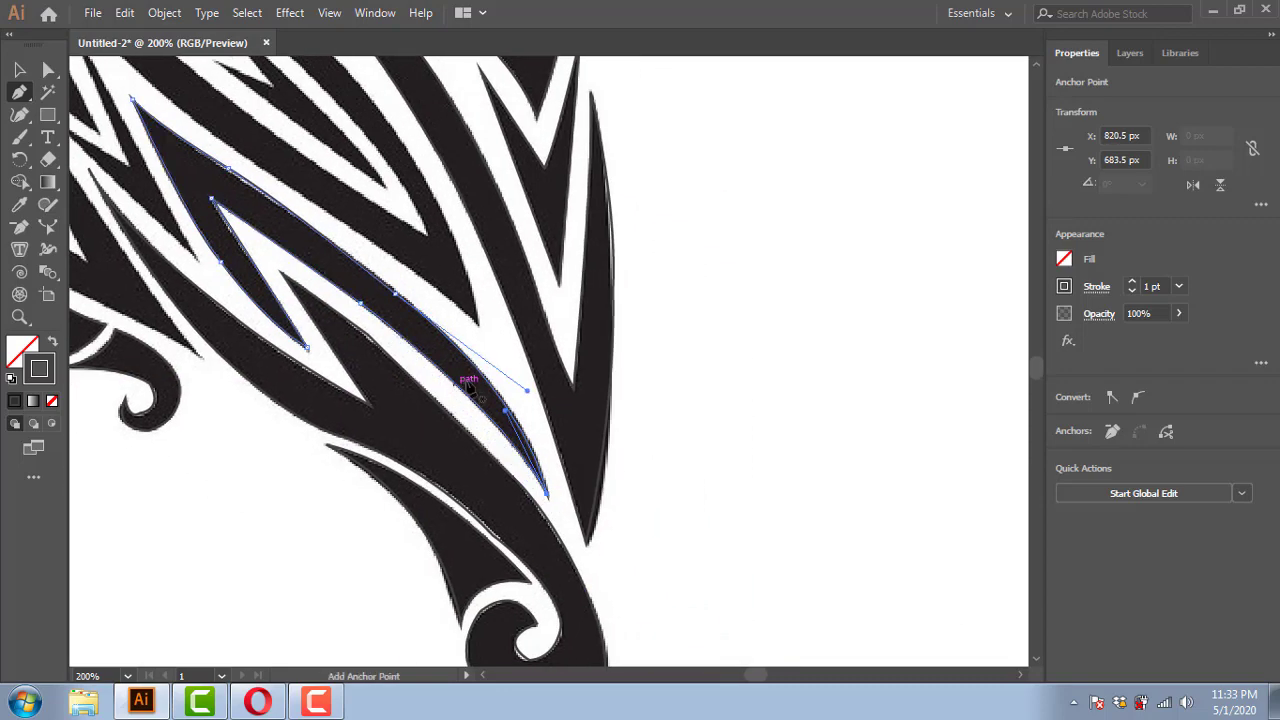
key(ctrl+minus)
key(ctrl+plus)
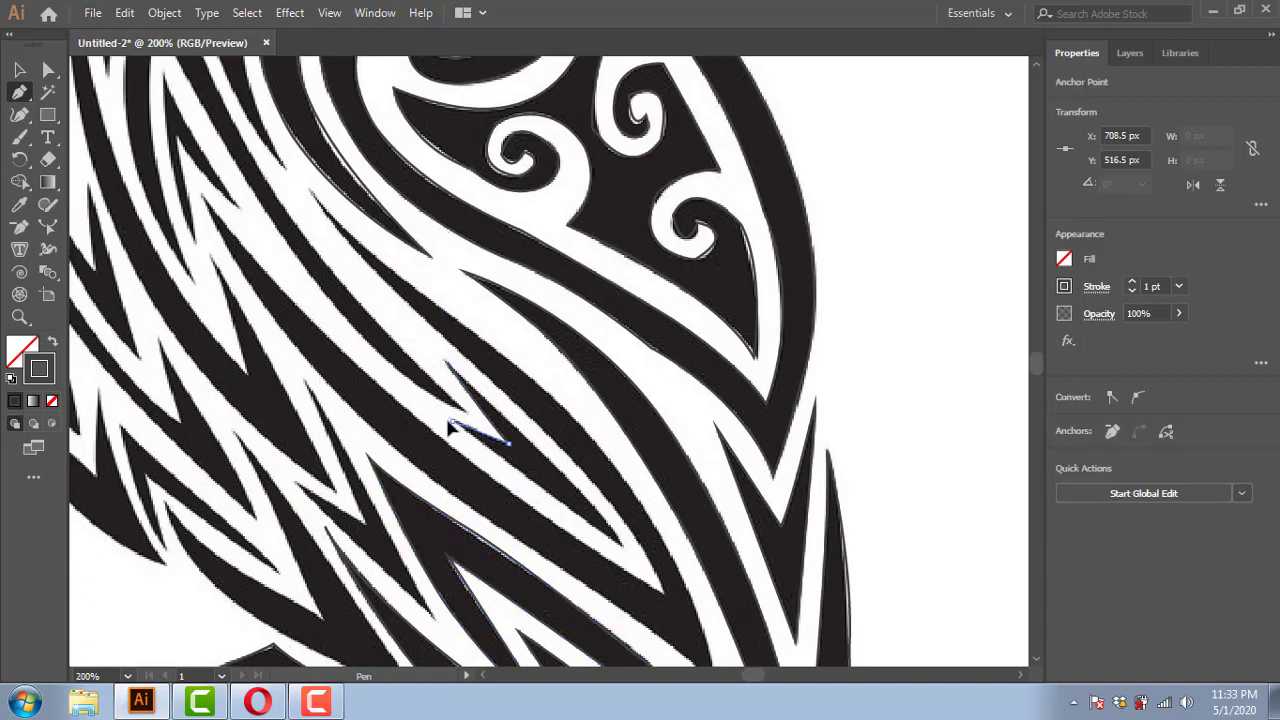
drag(424, 412, 622, 548)
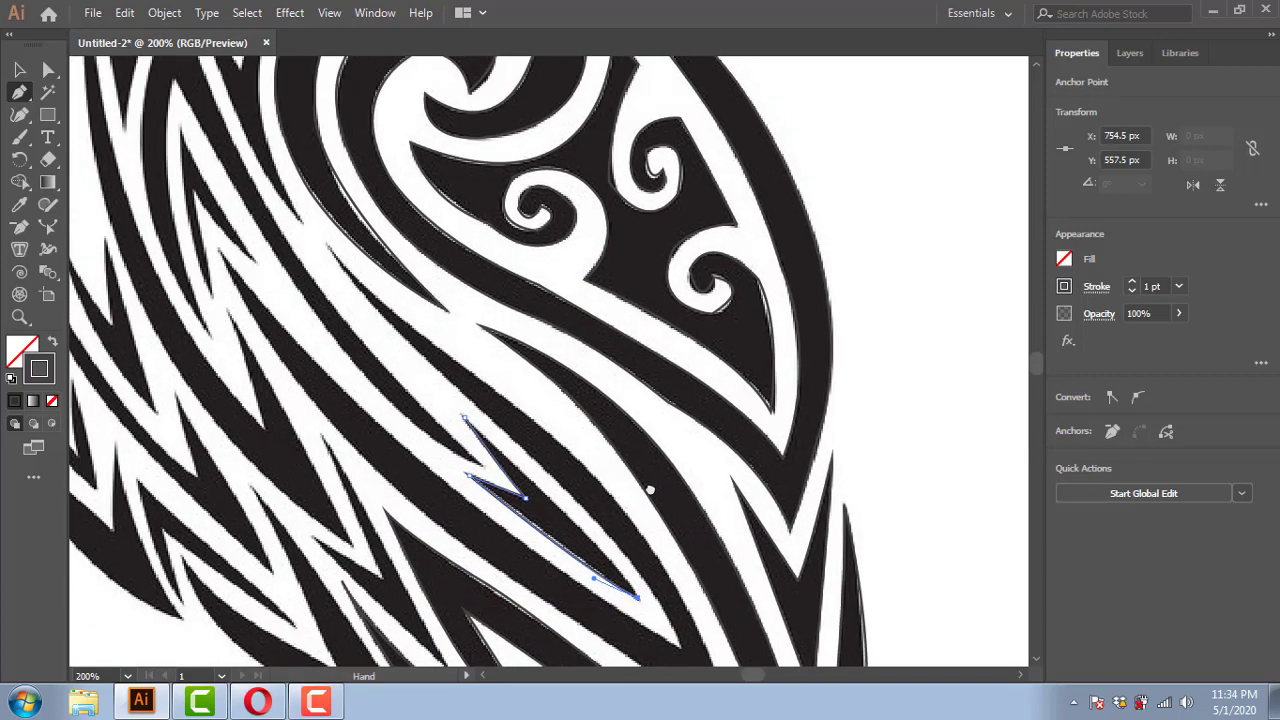
click(463, 419)
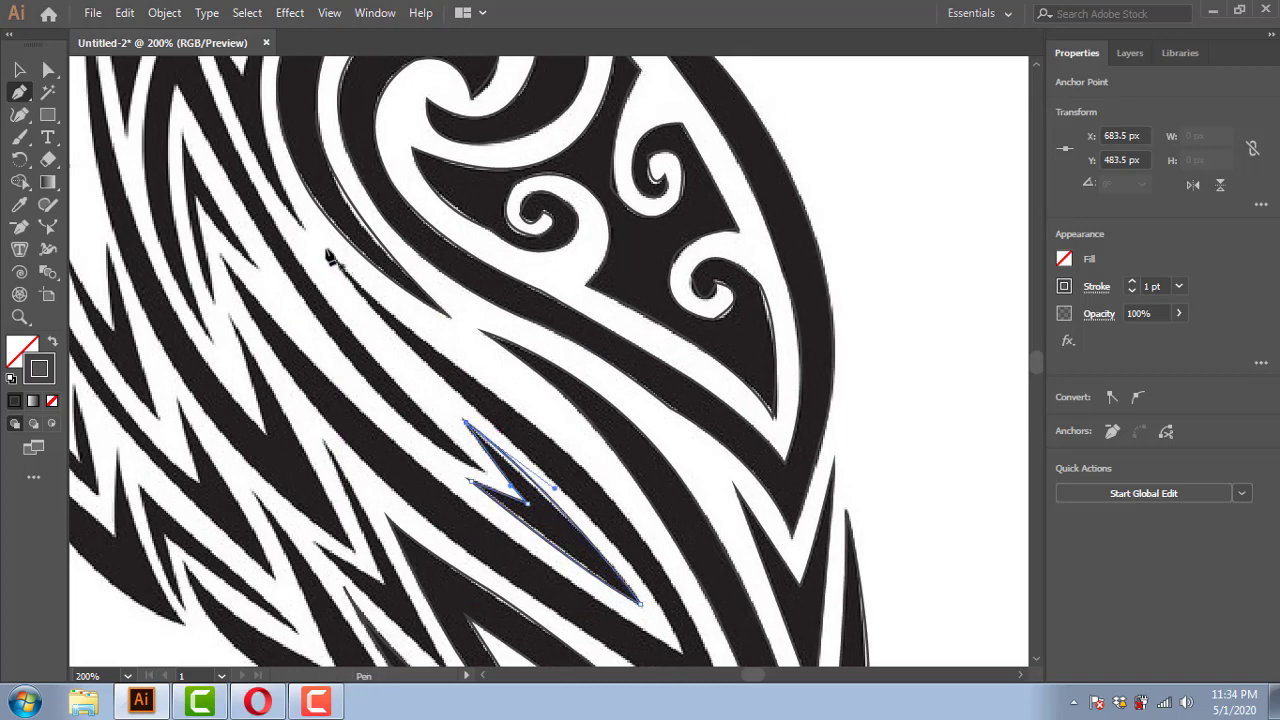
Step: Start outlining the neighbouring long white feather stripe with curved anchors down its edge
drag(327, 249, 562, 452)
drag(708, 550, 708, 552)
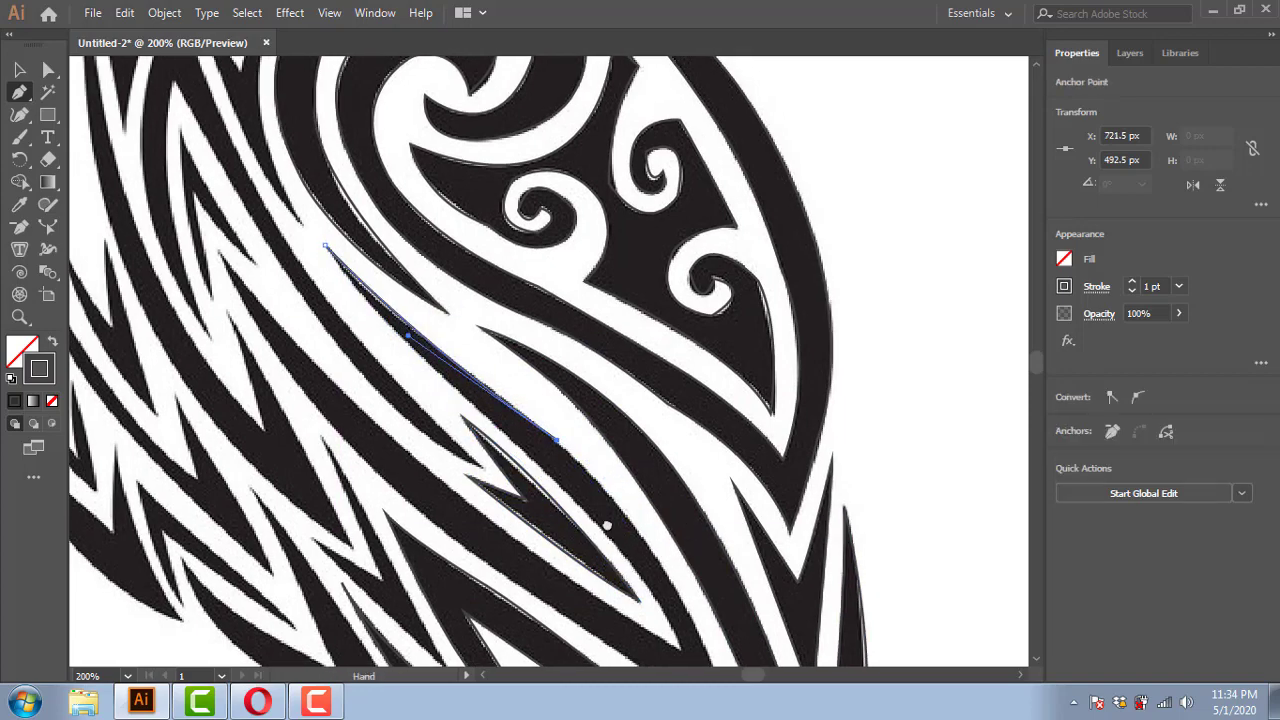
scroll(708, 550, down, 4)
drag(639, 467, 681, 557)
scroll(660, 520, down, 1)
scroll(654, 549, down, 1)
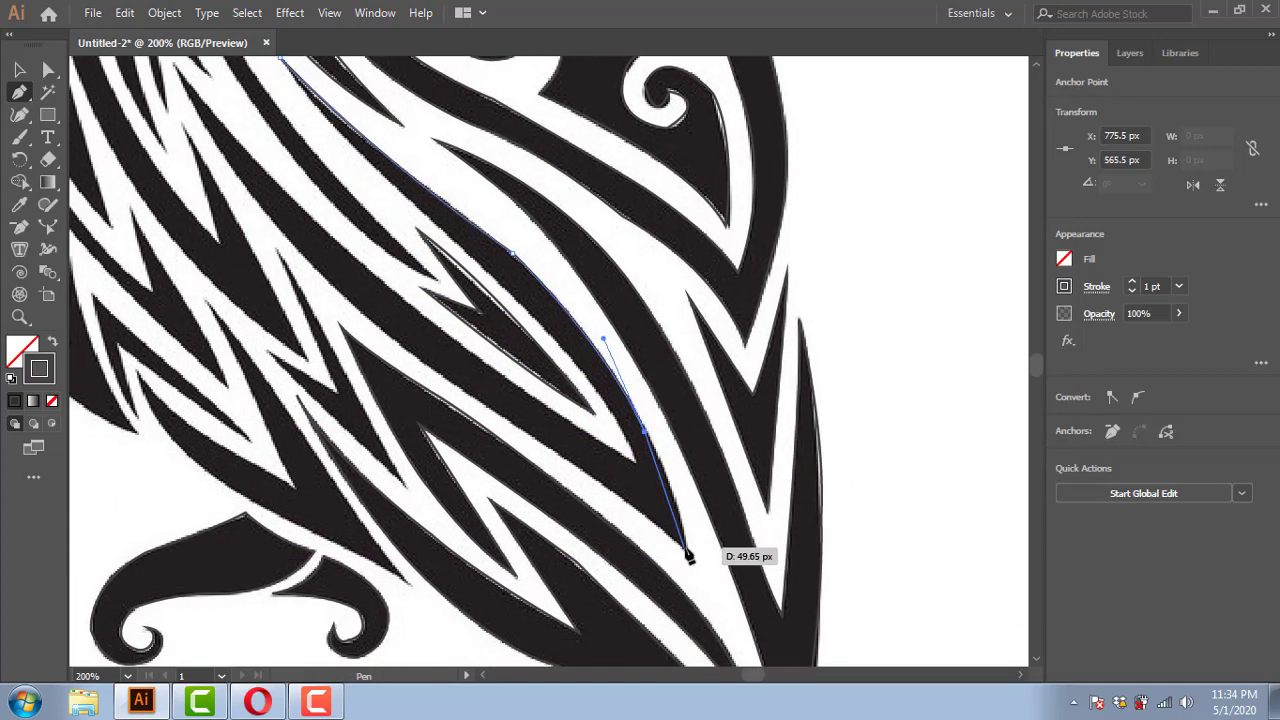
scroll(690, 597, up, 2)
click(520, 428)
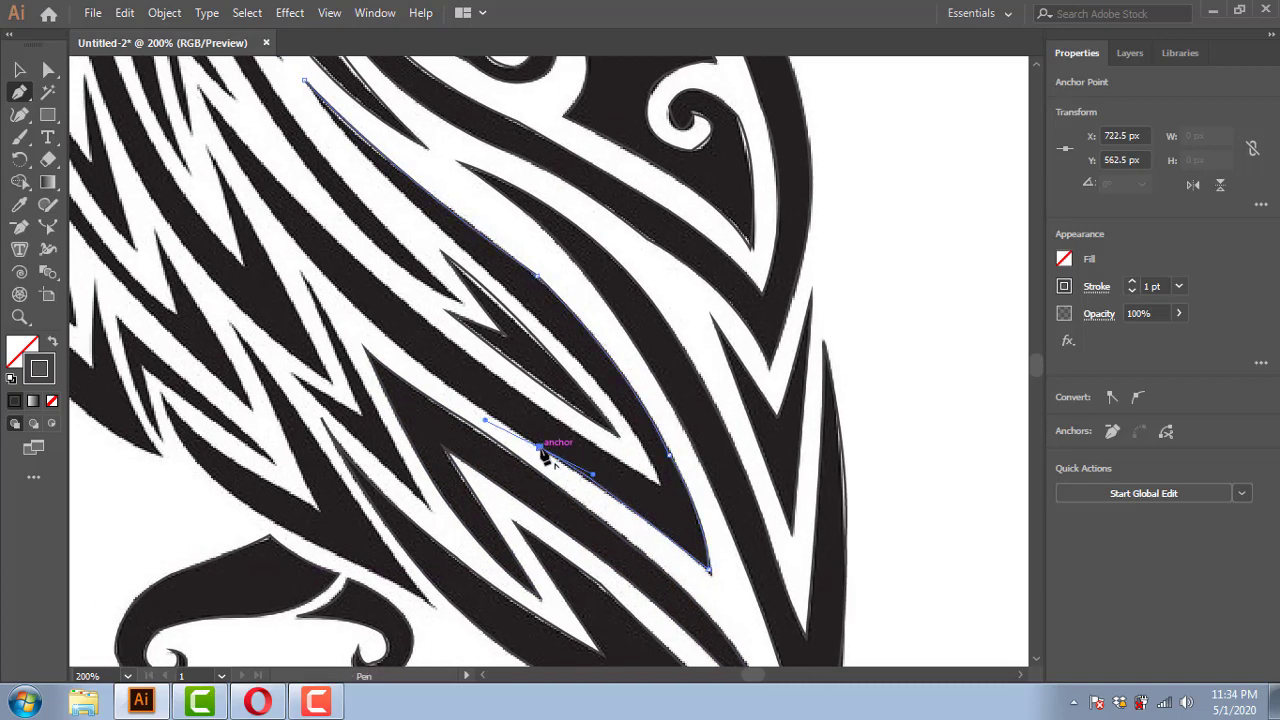
scroll(541, 455, up, 3)
drag(489, 470, 463, 447)
scroll(457, 449, up, 1)
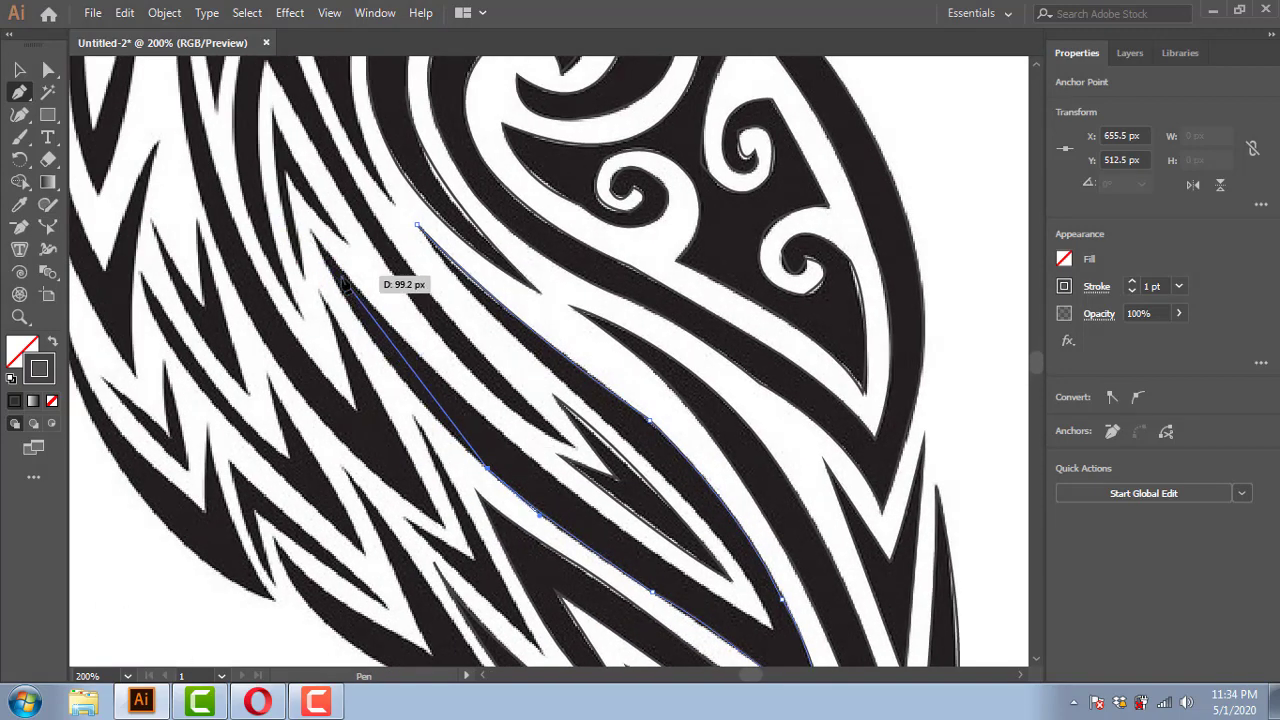
Step: Carry the feather stripe outline back to its start and close the path
click(342, 265)
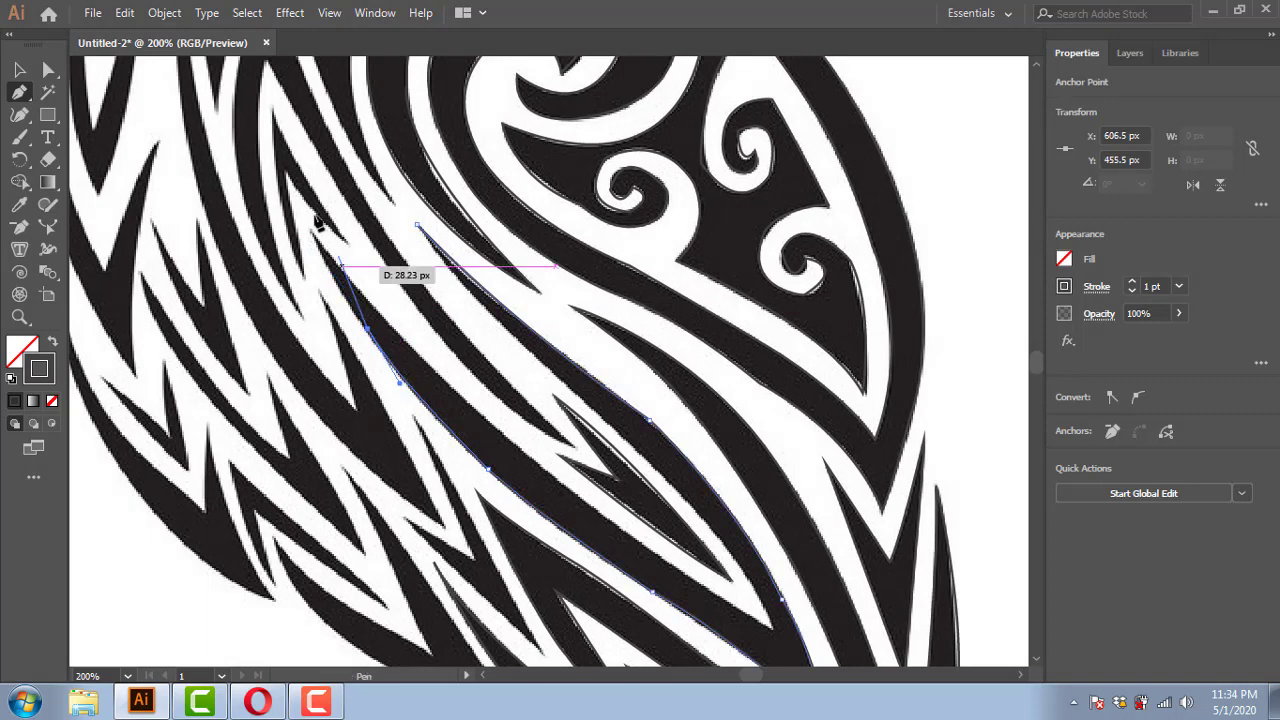
drag(318, 222, 311, 230)
mouse_move(463, 398)
mouse_down()
mouse_move(553, 483)
mouse_move(519, 451)
mouse_up()
scroll(463, 403, down, 2)
scroll(463, 403, right, 2)
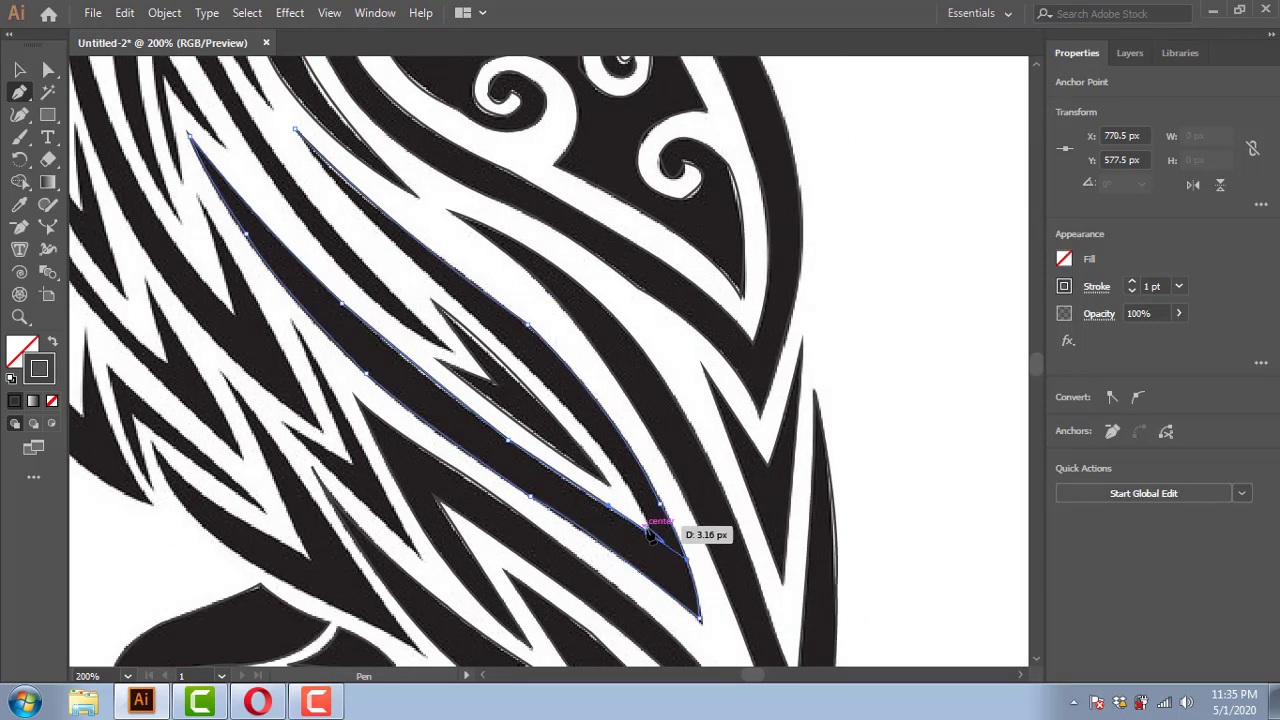
drag(648, 533, 650, 536)
scroll(586, 466, up, 2)
click(573, 445)
scroll(477, 390, up, 2)
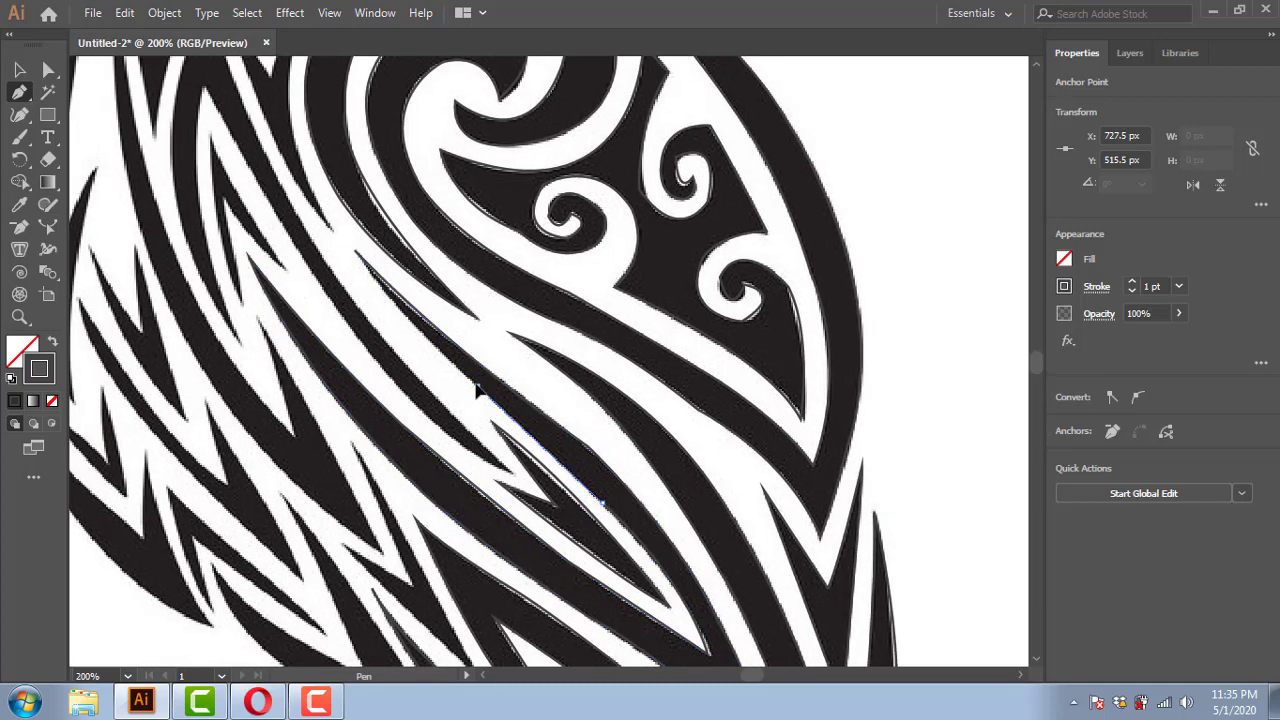
drag(357, 251, 351, 228)
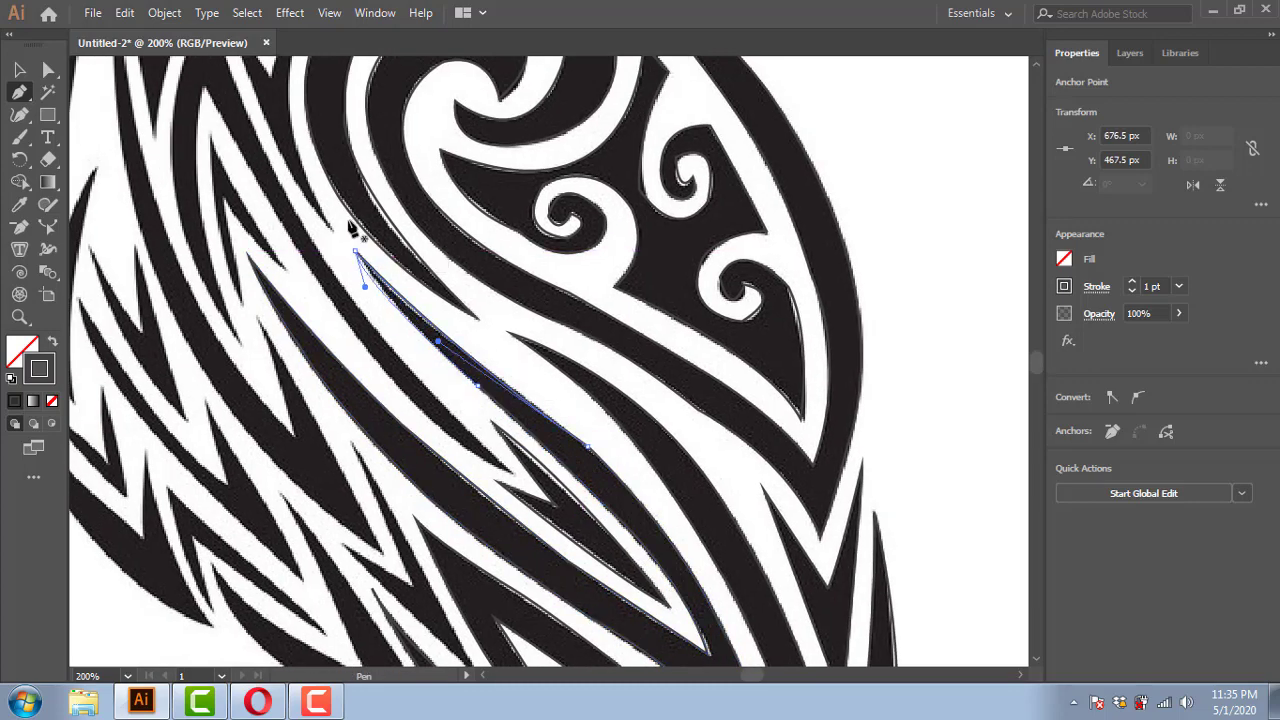
click(508, 474)
Step: Begin outlining the next narrow feather spike, up to its top tip and inner edge
scroll(356, 278, up, 3)
scroll(356, 278, left, 2)
mouse_move(485, 478)
mouse_down()
mouse_move(400, 362)
mouse_move(372, 288)
mouse_up()
drag(411, 378, 428, 371)
scroll(428, 371, up, 2)
scroll(428, 371, left, 1)
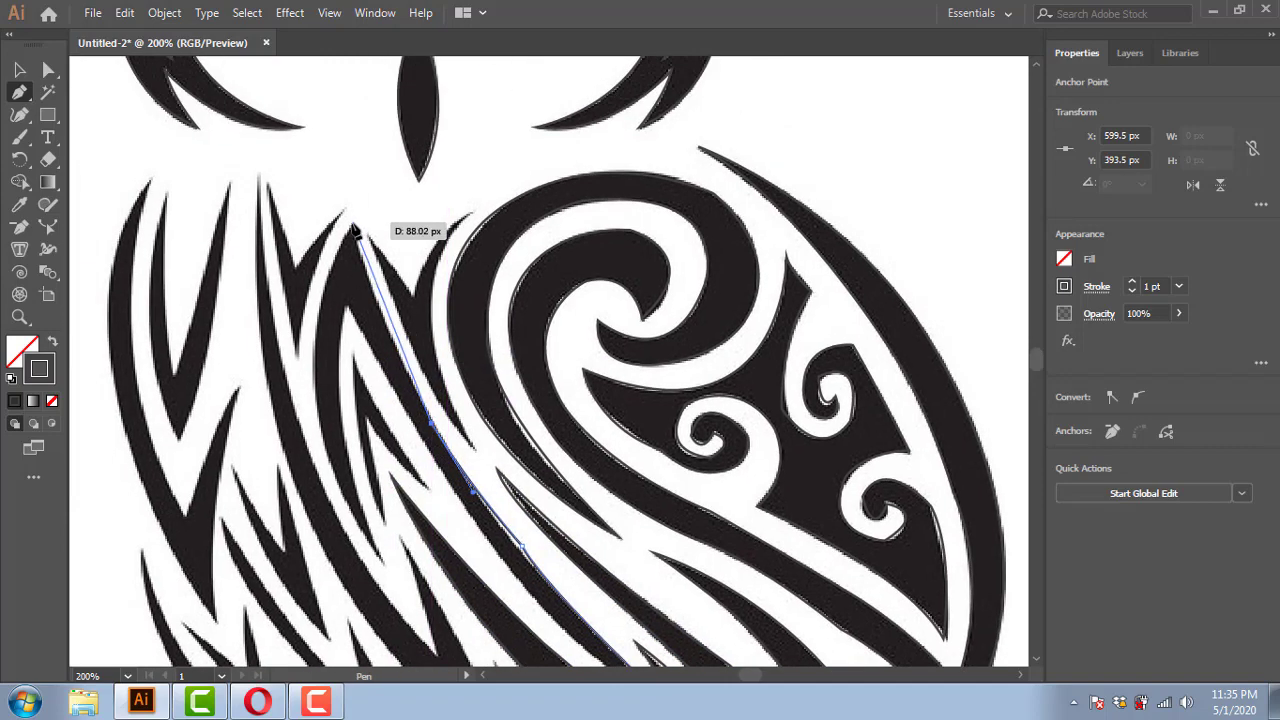
drag(357, 252, 364, 230)
scroll(373, 290, down, 1)
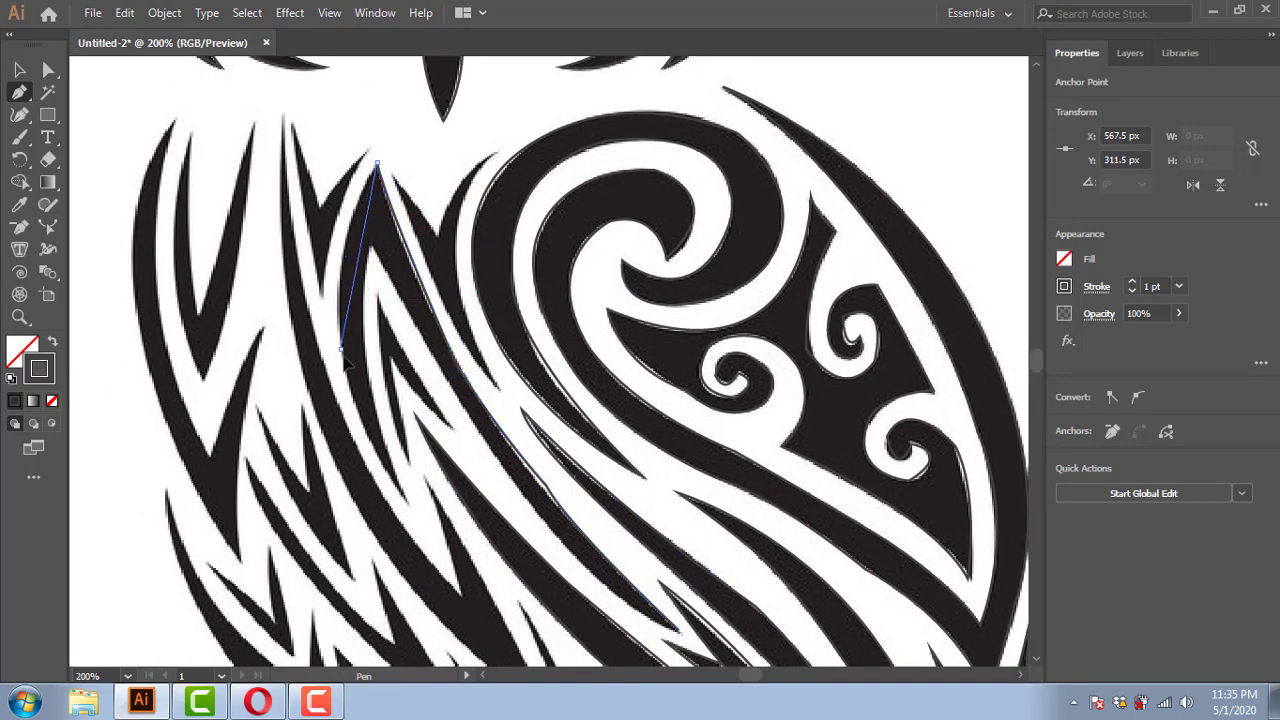
mouse_move(373, 290)
mouse_down()
mouse_move(350, 348)
mouse_move(452, 452)
mouse_move(395, 285)
mouse_up()
scroll(350, 348, down, 2)
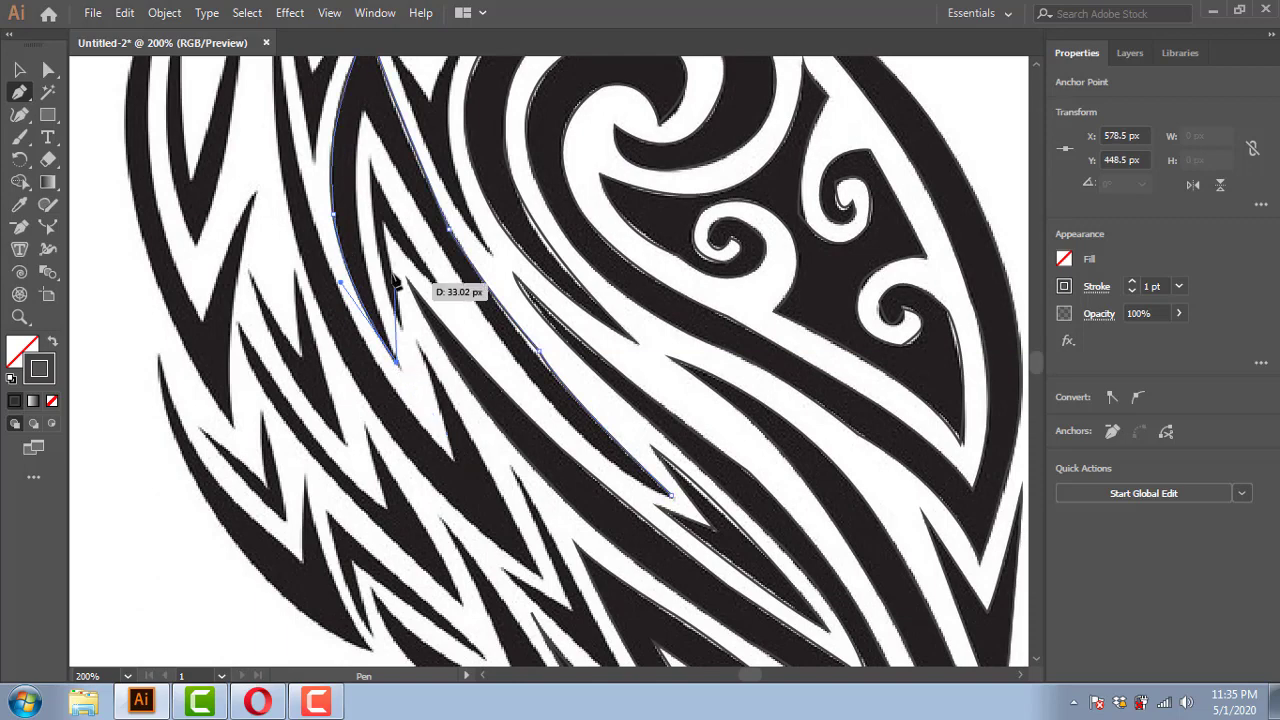
Step: Extend the spike outline to the strand's lower end and curve it near the tip
scroll(360, 200, up, 2)
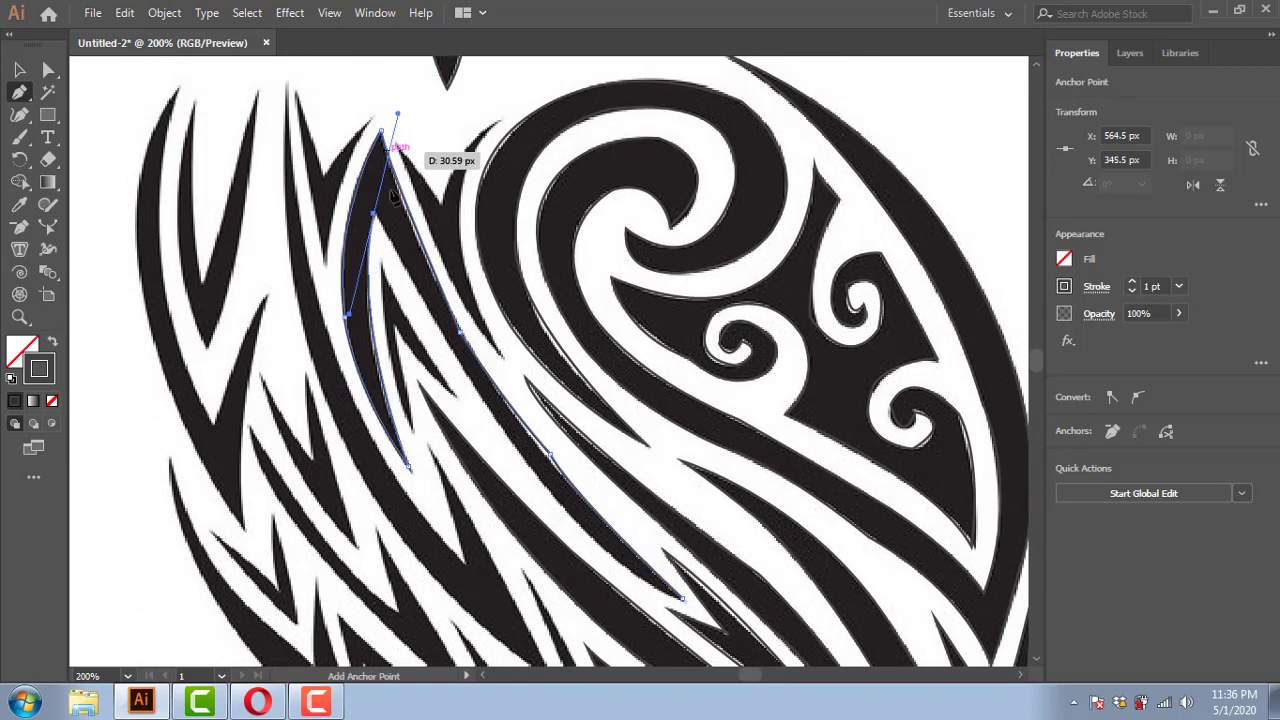
scroll(400, 128, down, 2)
scroll(337, 177, up, 2)
mouse_move(360, 200)
mouse_down()
mouse_move(412, 383)
mouse_move(417, 366)
mouse_up()
drag(588, 548, 605, 510)
scroll(586, 557, down, 1)
scroll(330, 440, up, 1)
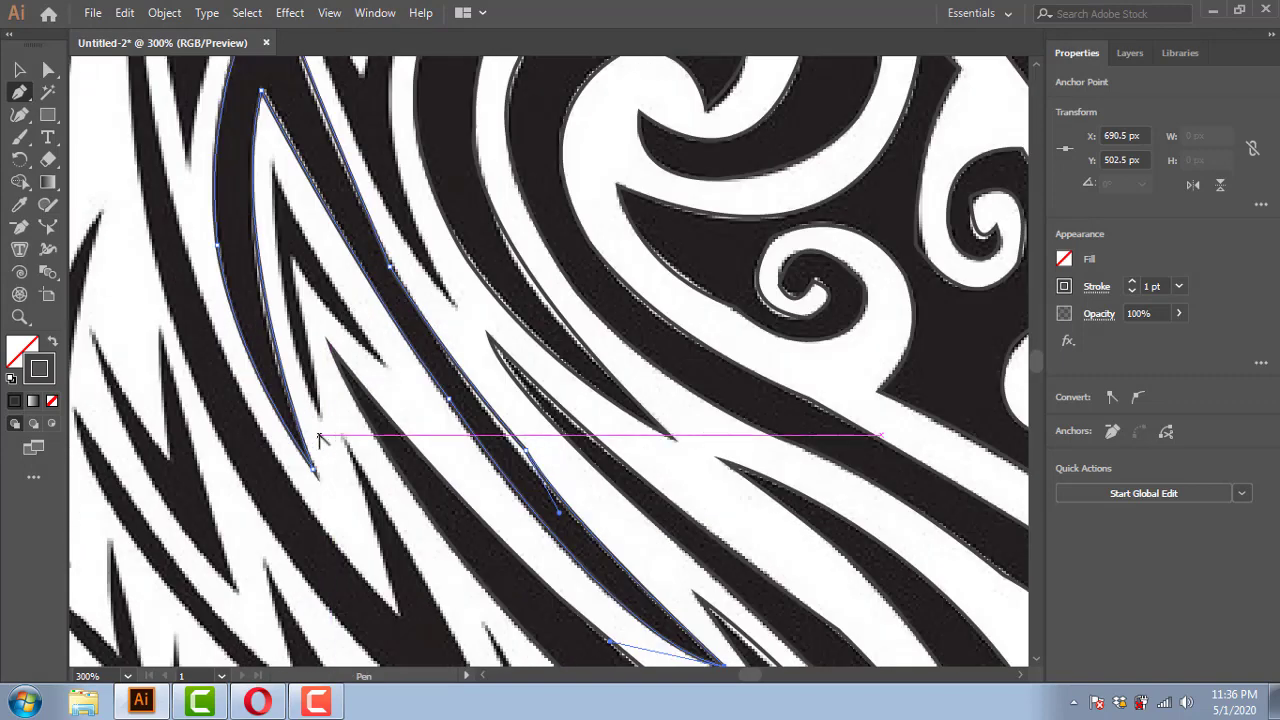
drag(318, 412, 295, 265)
mouse_move(280, 160)
mouse_down()
mouse_move(263, 109)
mouse_move(323, 414)
mouse_up()
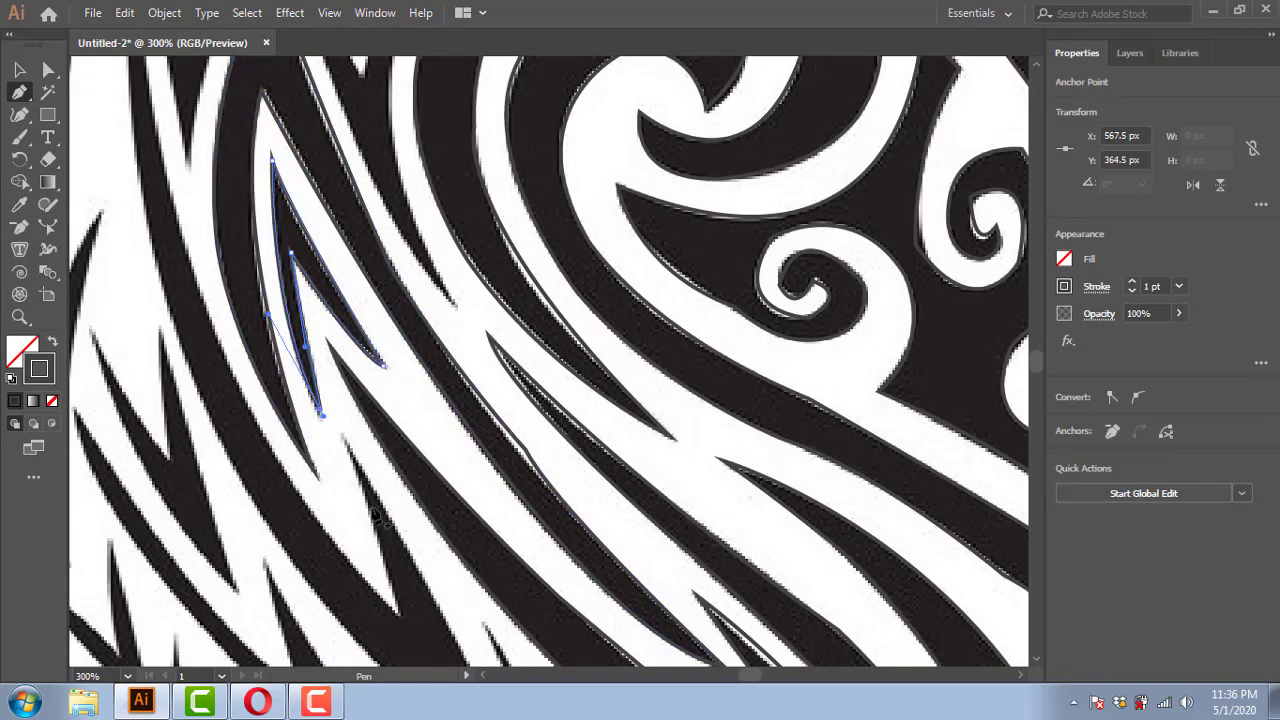
scroll(470, 480, down, 2)
scroll(385, 455, down, 5)
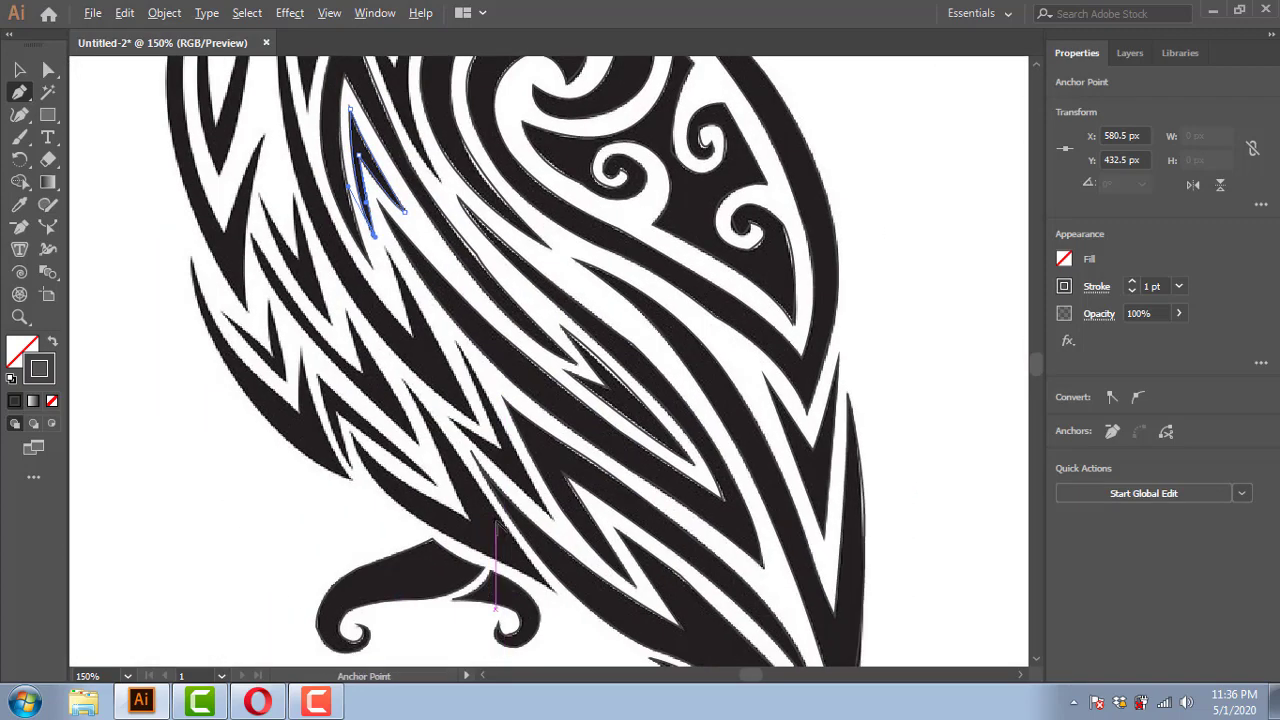
scroll(495, 525, up, 1)
Step: Finish the small pointed feather, then trace the strand below it as a closed outline
drag(505, 422, 435, 390)
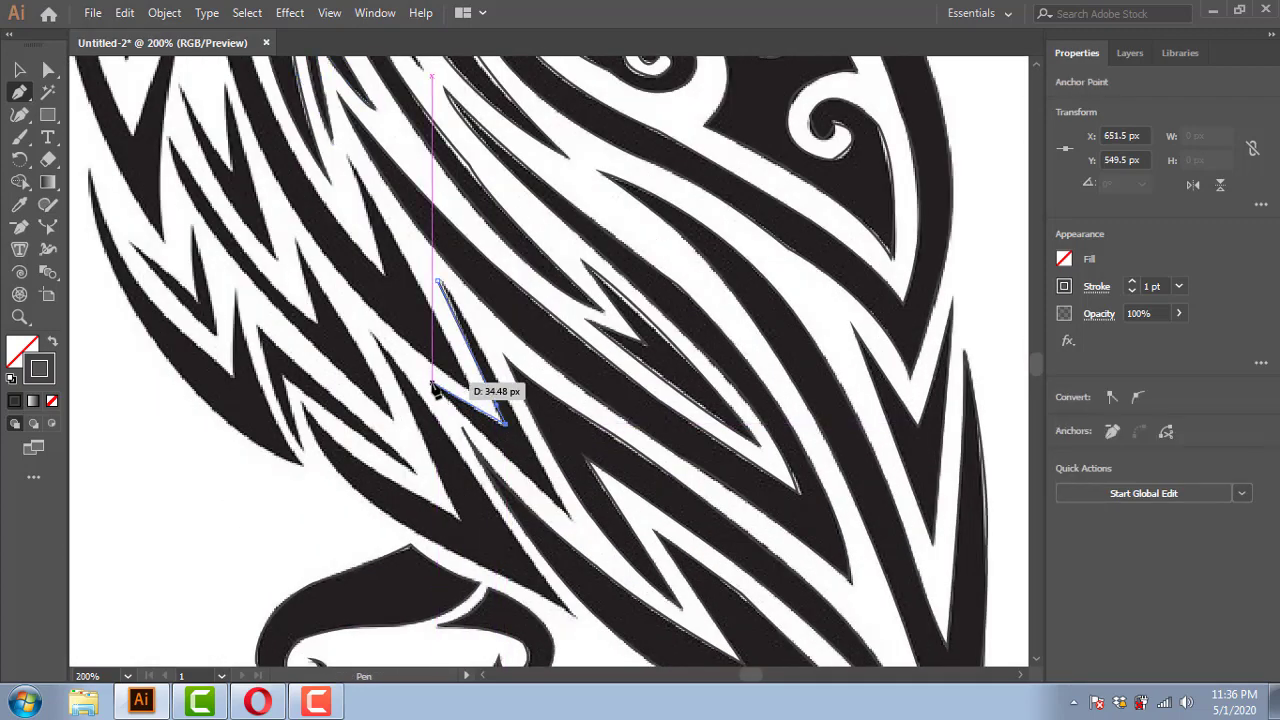
click(433, 382)
drag(438, 280, 406, 256)
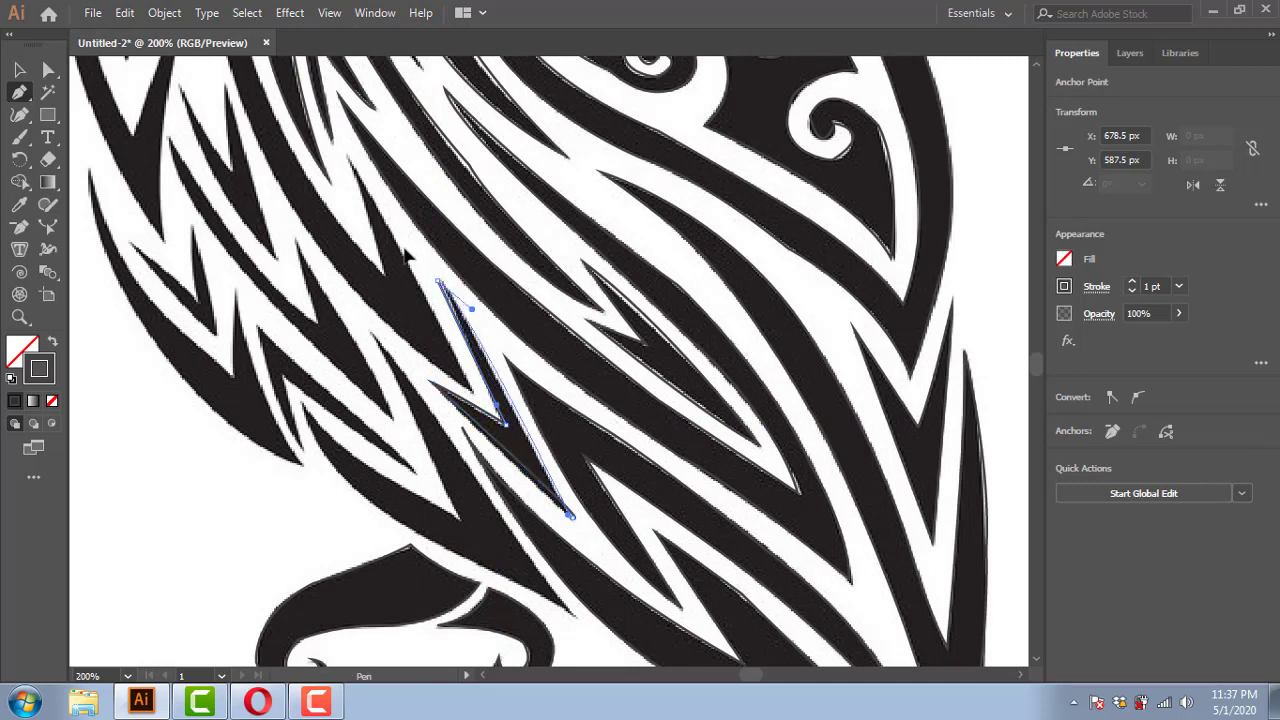
click(372, 333)
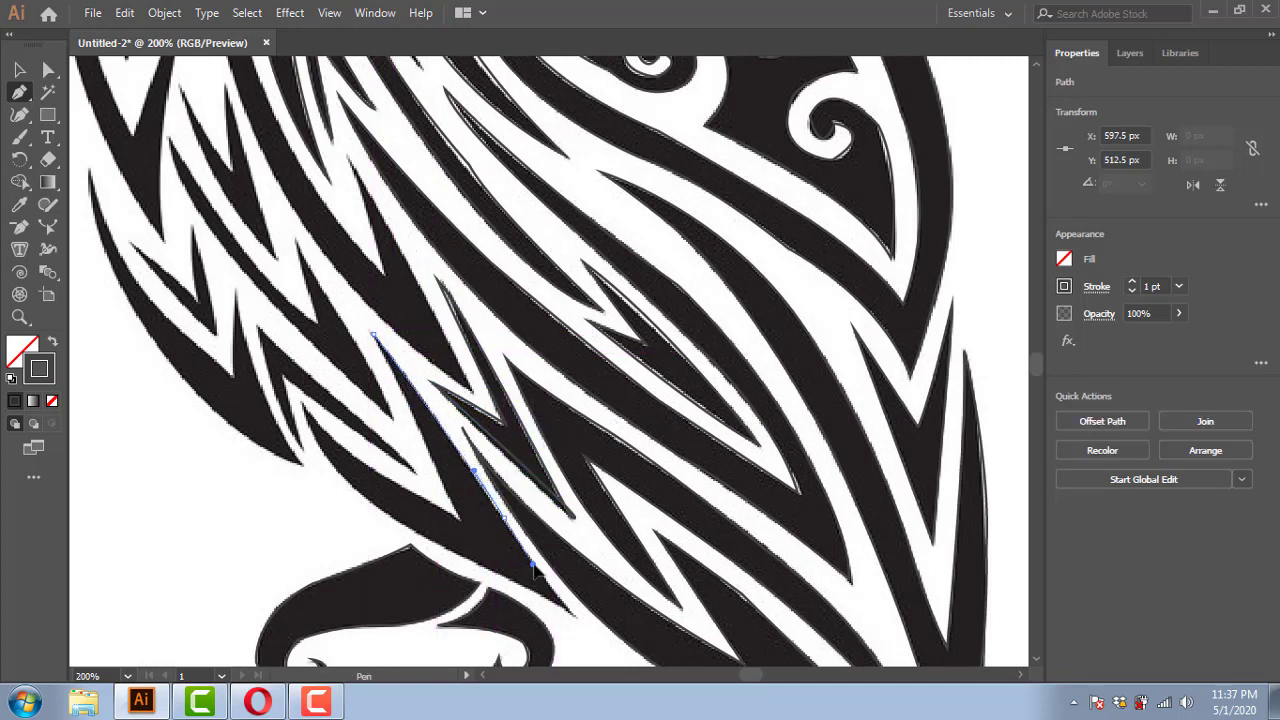
drag(575, 615, 577, 622)
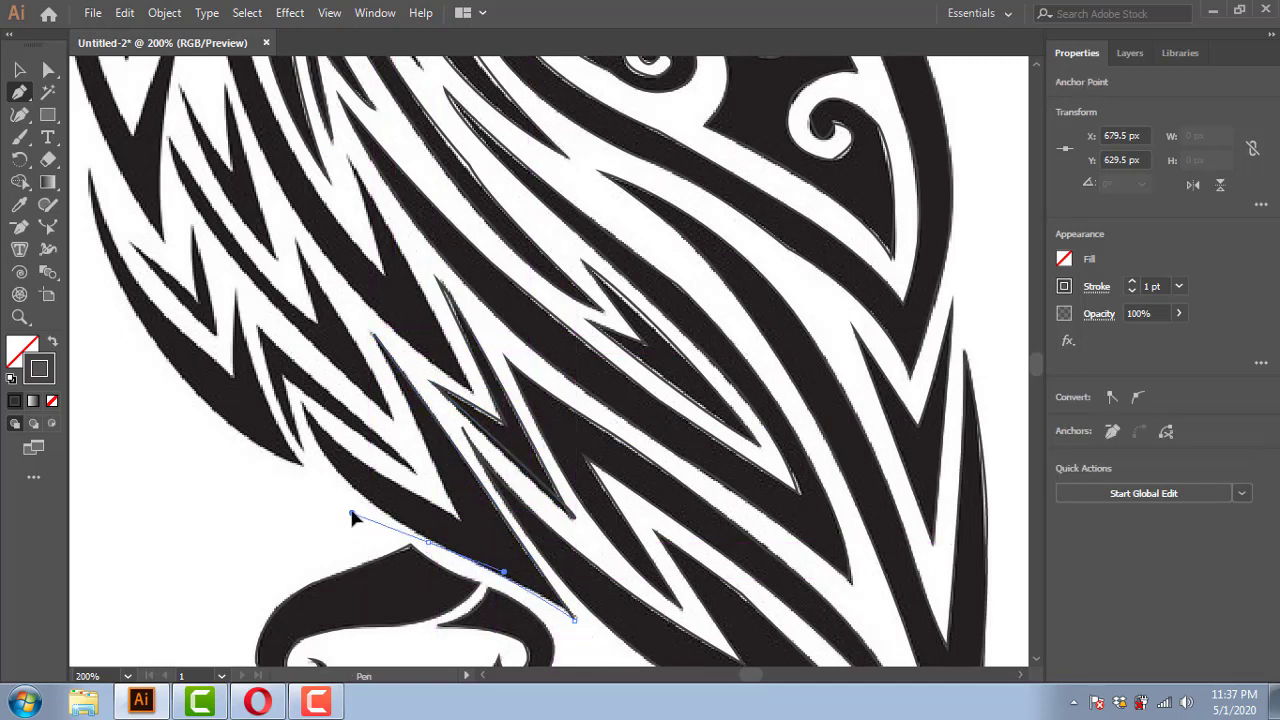
drag(300, 399, 287, 322)
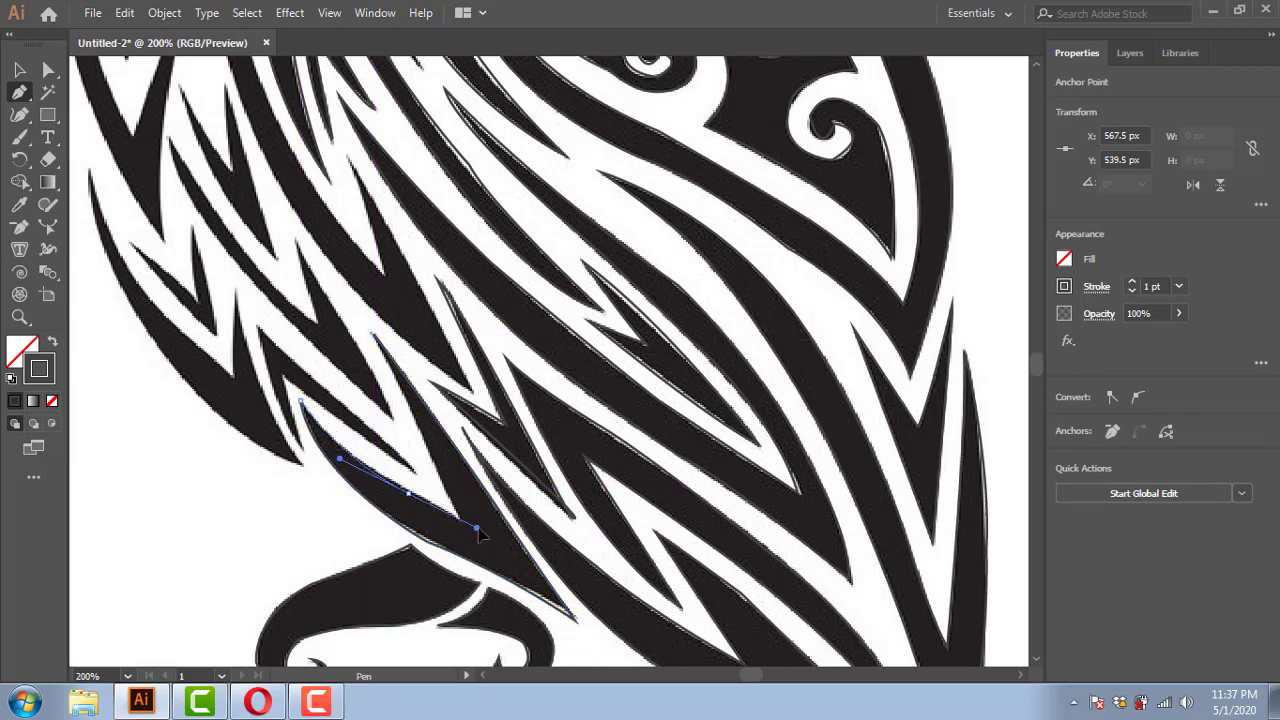
drag(459, 519, 520, 560)
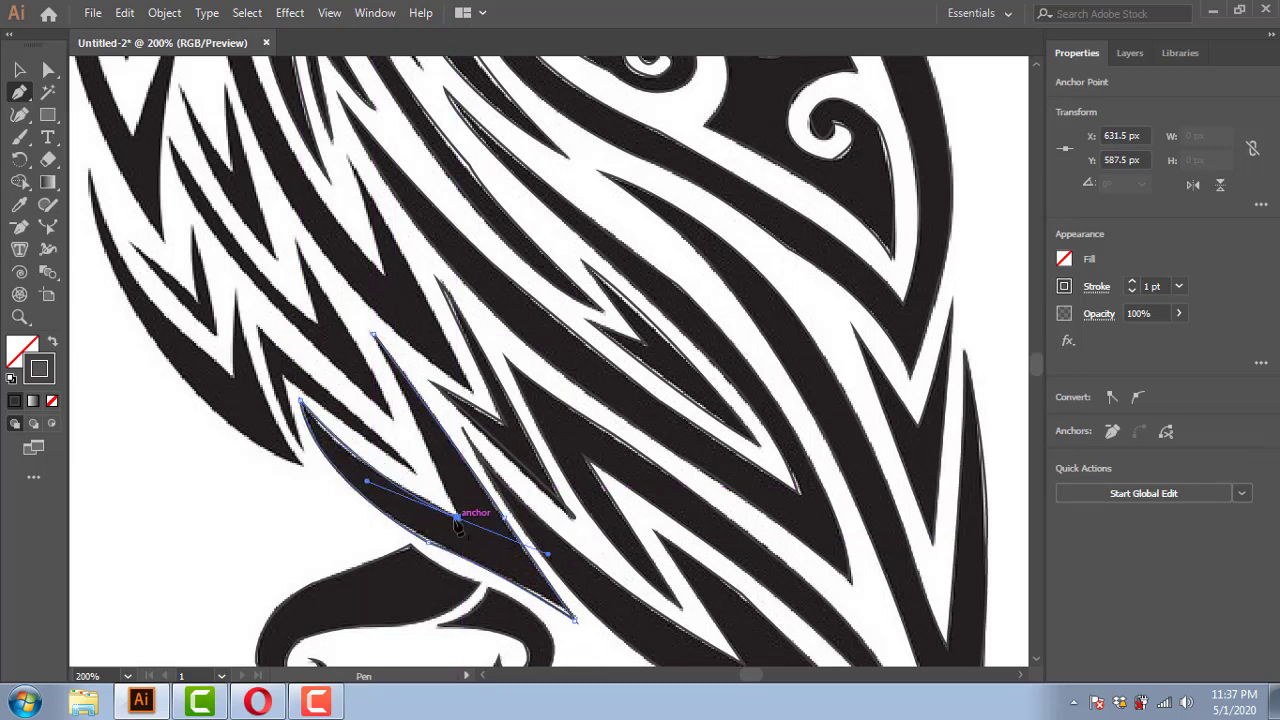
click(370, 317)
Step: Begin a new feather outline, curving anchors down to the feather's lower end
click(412, 470)
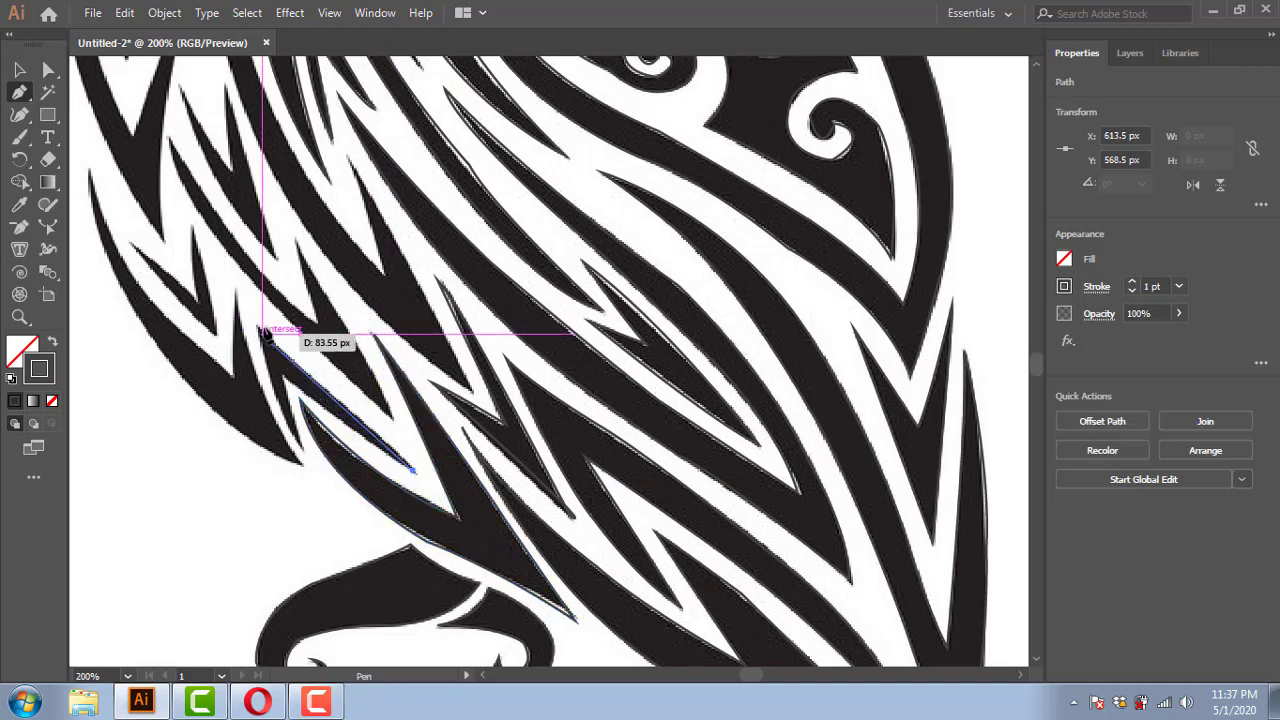
mouse_move(255, 323)
mouse_down()
mouse_move(280, 342)
mouse_move(271, 357)
mouse_move(225, 335)
mouse_up()
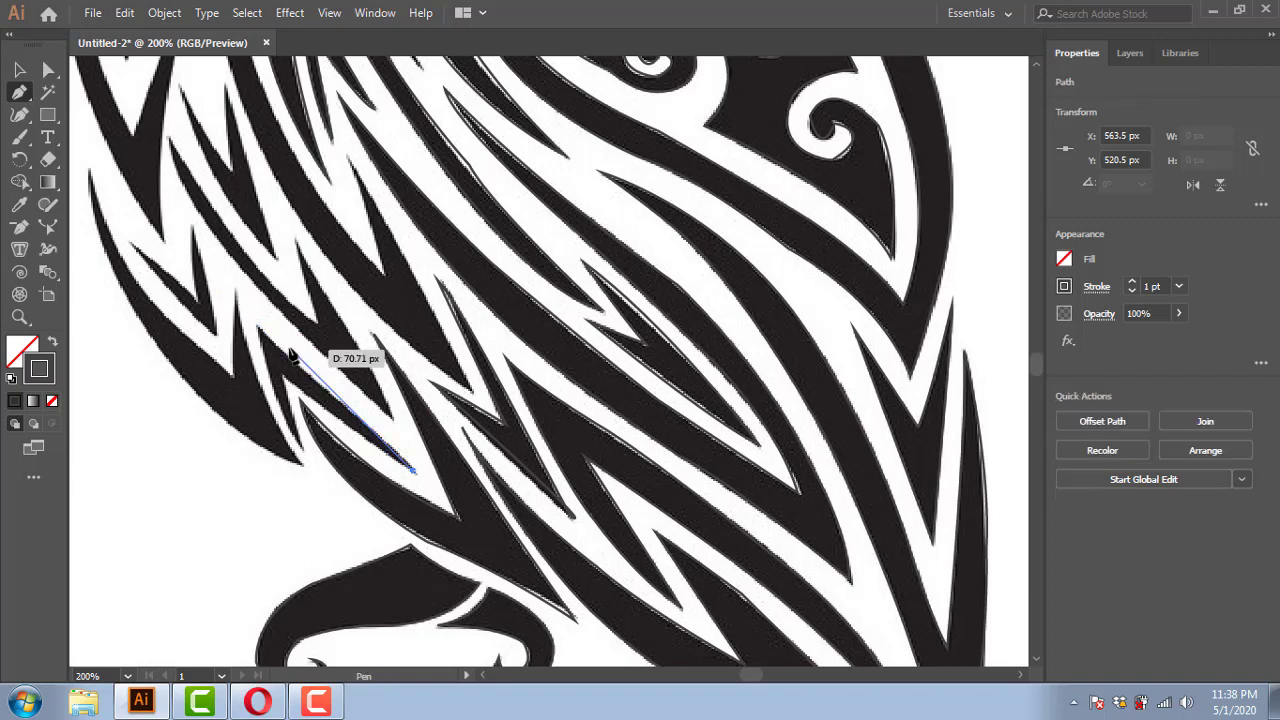
drag(218, 288, 303, 455)
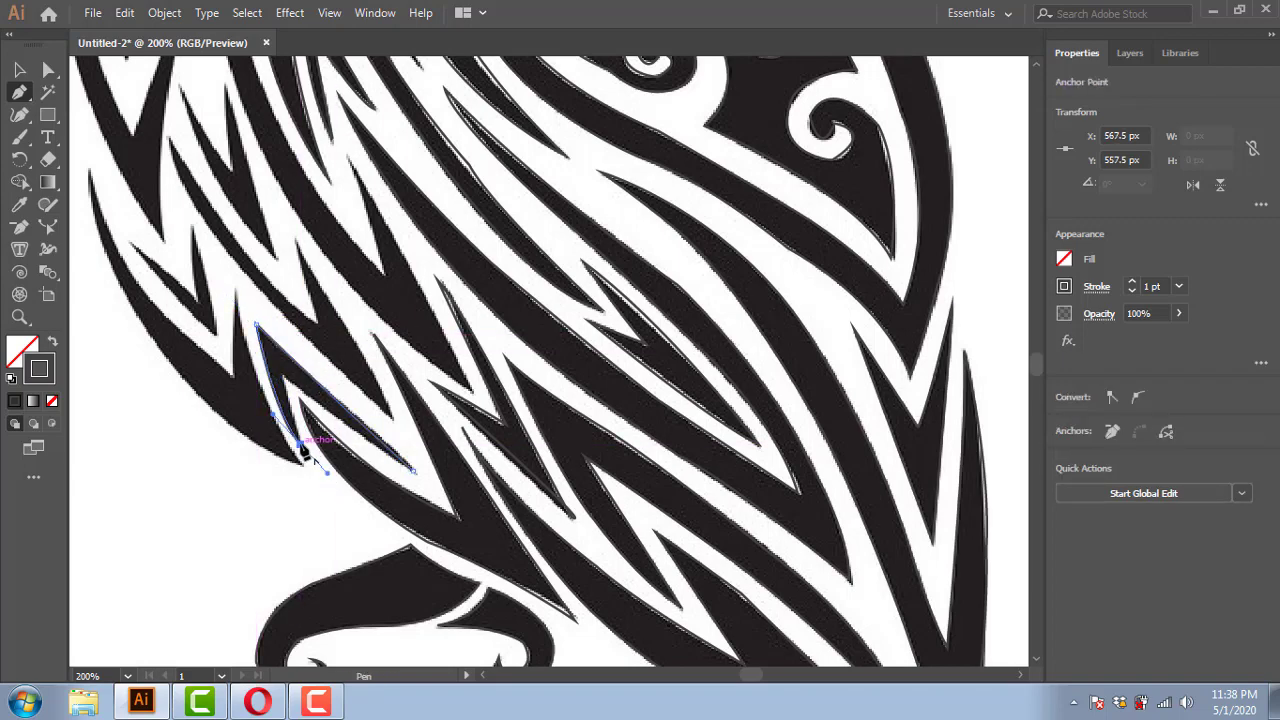
drag(285, 378, 460, 490)
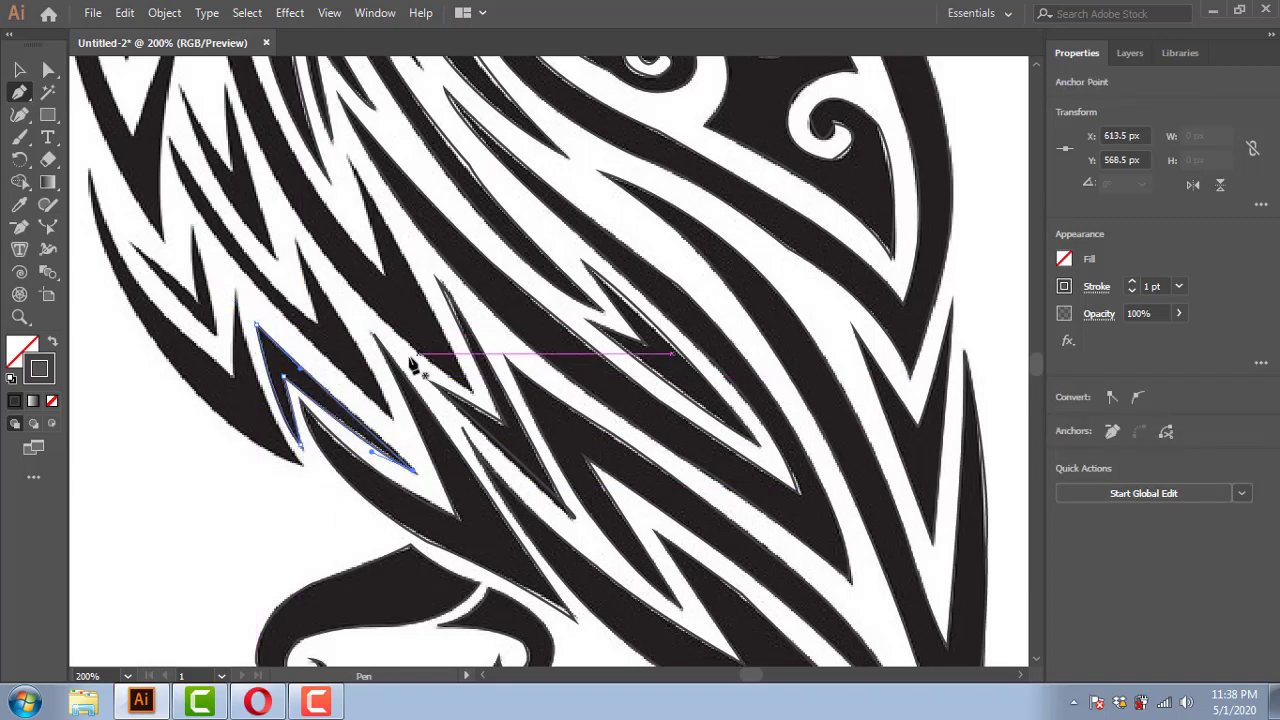
drag(415, 367, 530, 452)
mouse_move(413, 548)
mouse_down()
mouse_move(237, 421)
mouse_move(160, 262)
mouse_up()
Step: Continue that outline along the wing's outer curve to the feather's lower tip and back up
drag(243, 380, 262, 322)
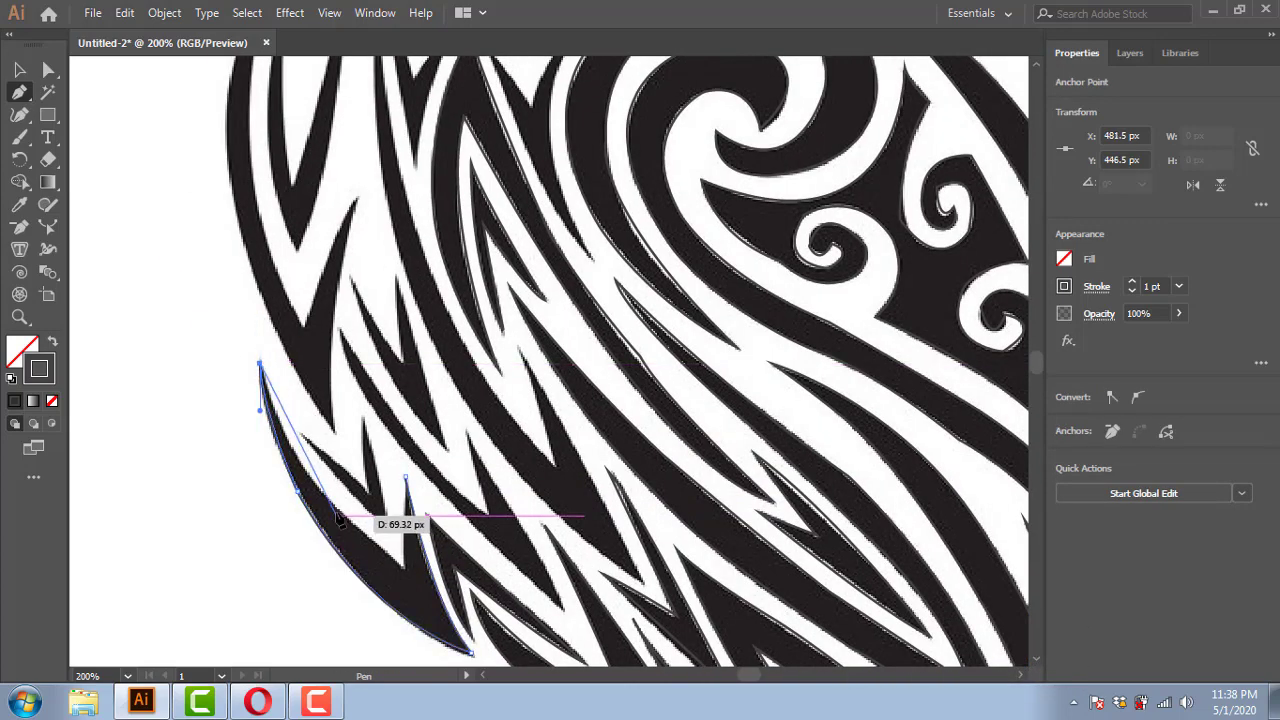
drag(386, 514, 318, 440)
drag(337, 501, 337, 503)
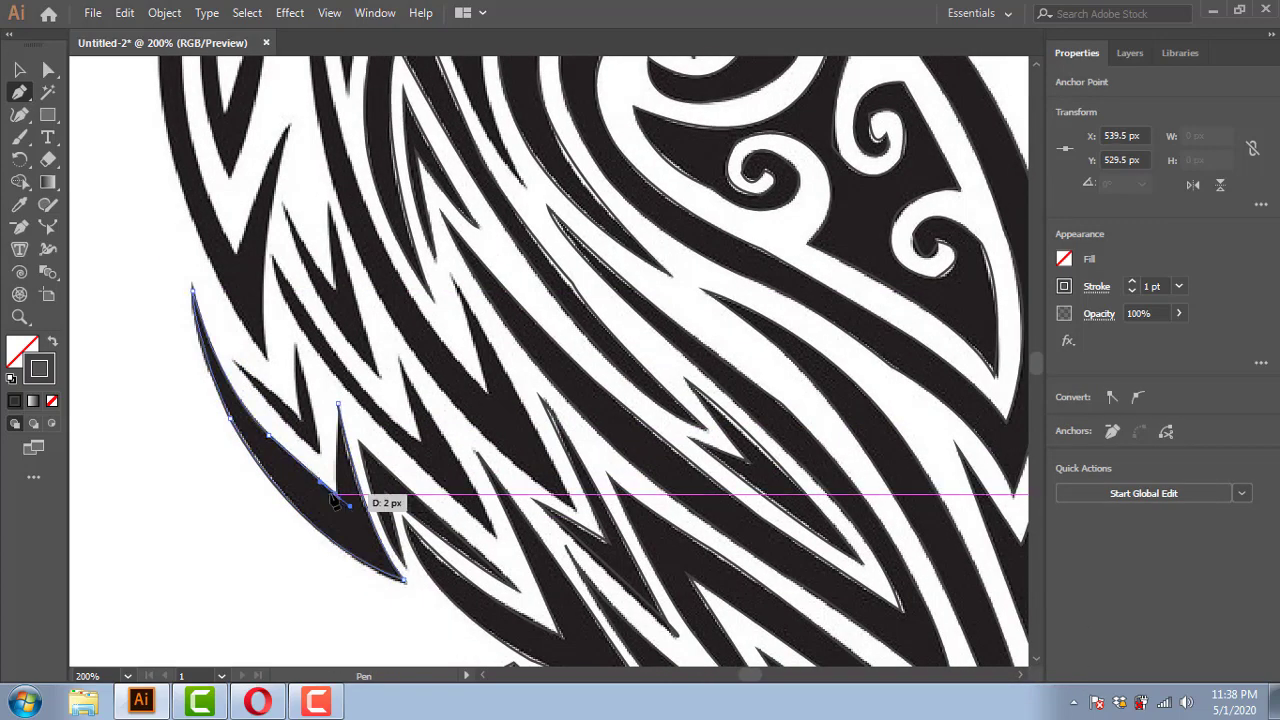
drag(341, 412, 340, 406)
mouse_move(297, 346)
mouse_down()
mouse_move(321, 372)
mouse_move(336, 479)
mouse_up()
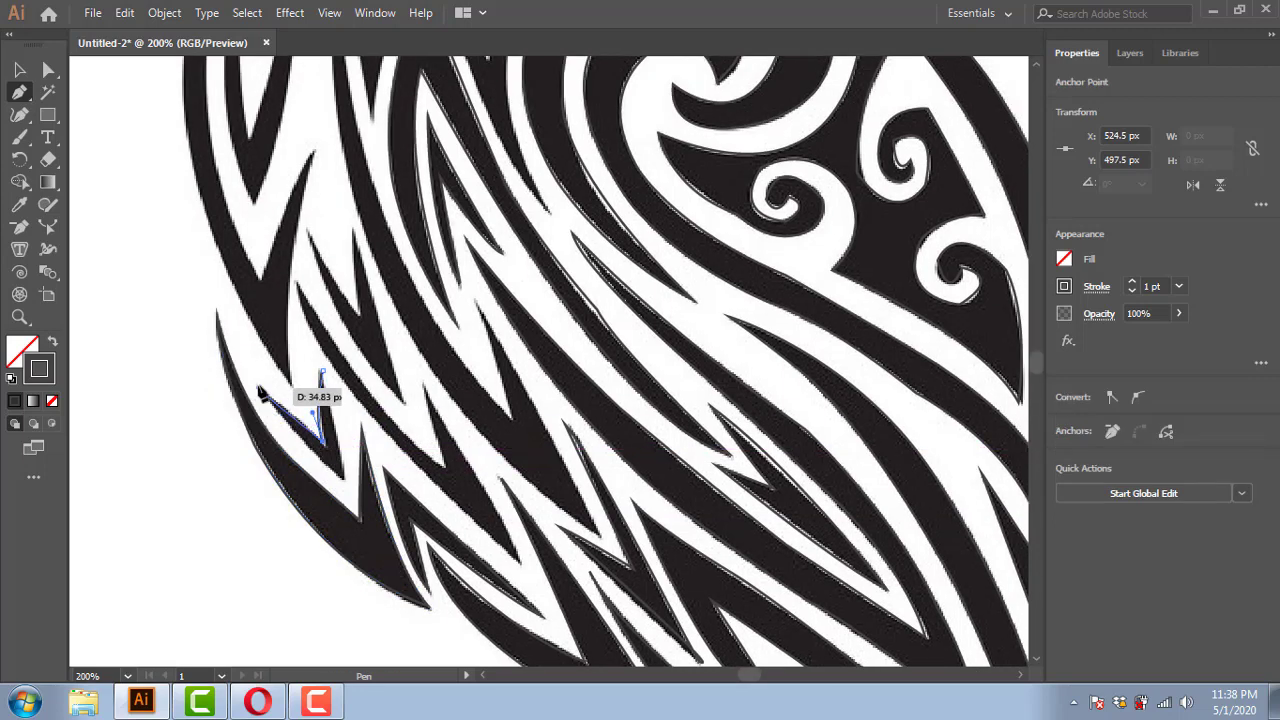
click(358, 492)
click(258, 385)
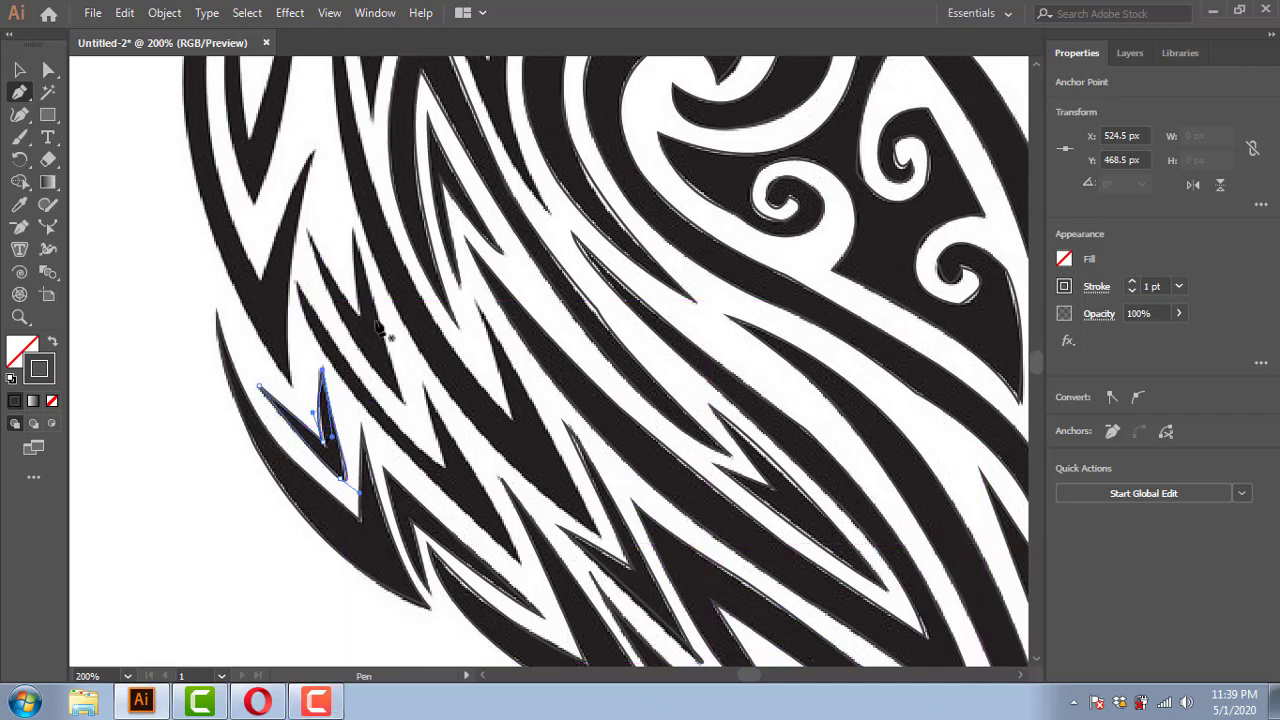
Step: Outline the next feather strand with corner points down its length
click(424, 393)
click(440, 466)
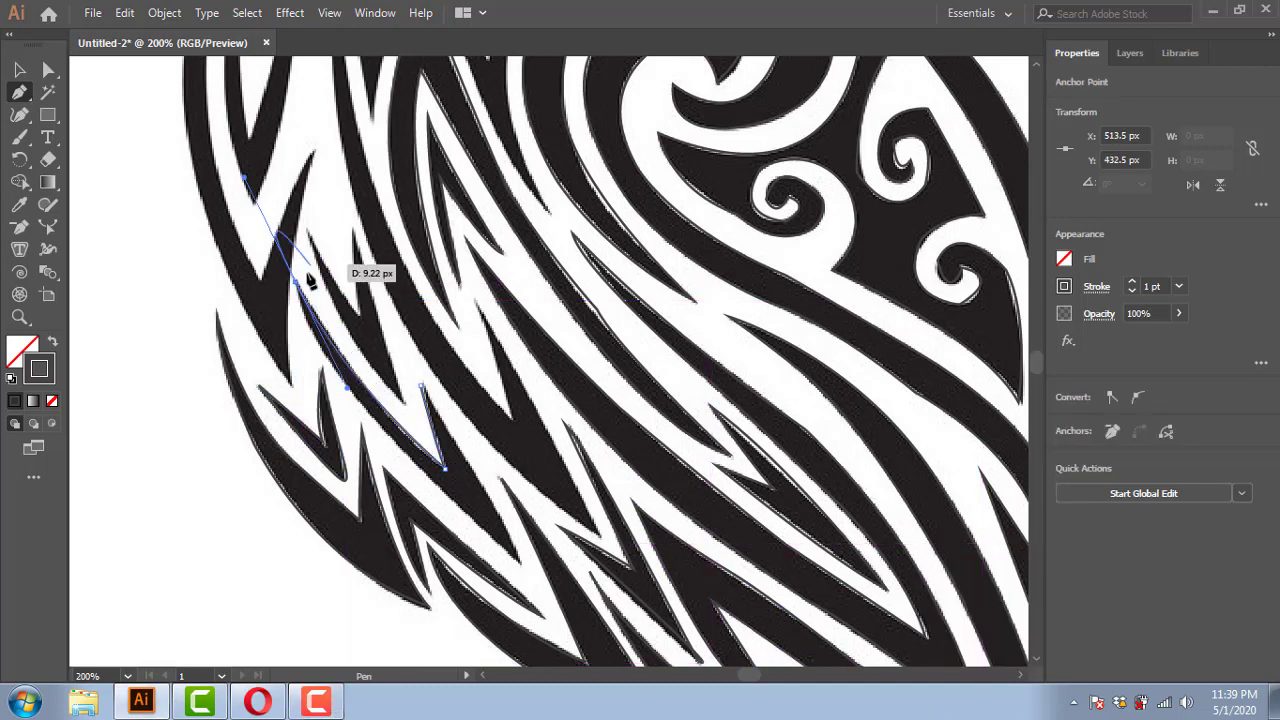
click(296, 283)
click(430, 480)
click(525, 569)
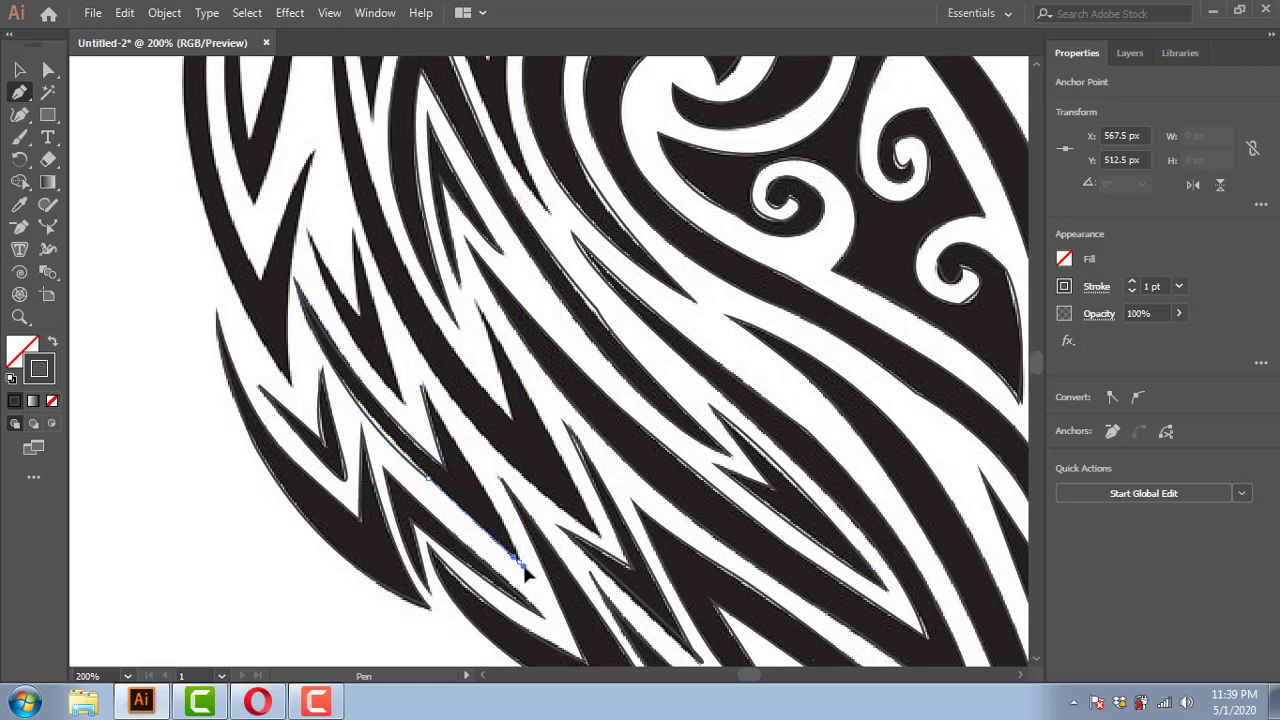
click(445, 414)
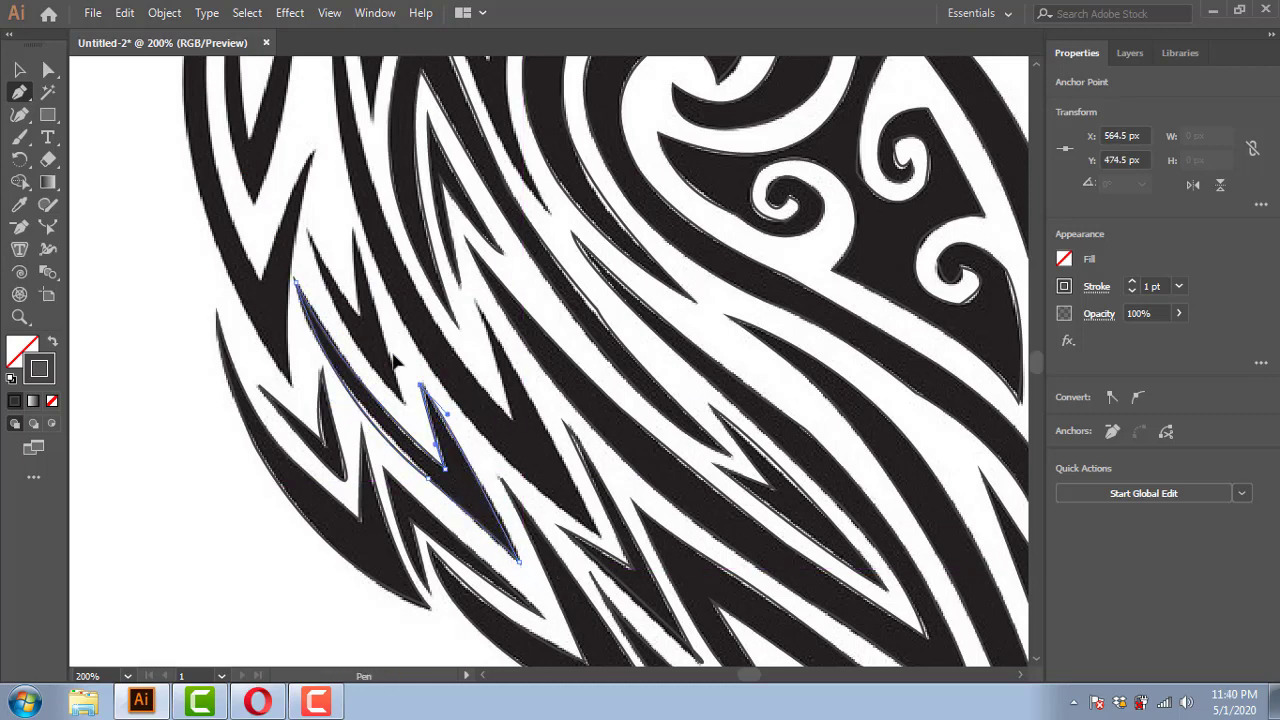
Step: Trace a notched feather spike as a closed path and start the next curved feather outline
click(352, 229)
click(358, 317)
click(307, 228)
click(312, 260)
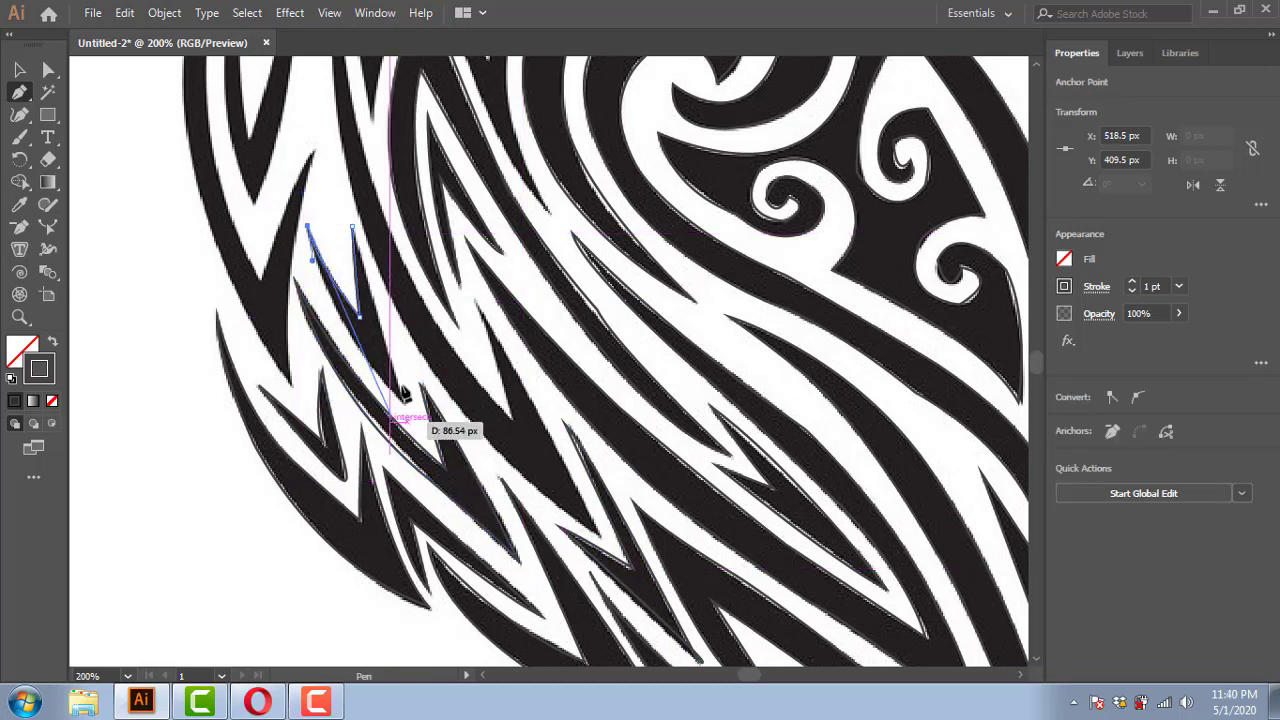
click(400, 402)
click(352, 229)
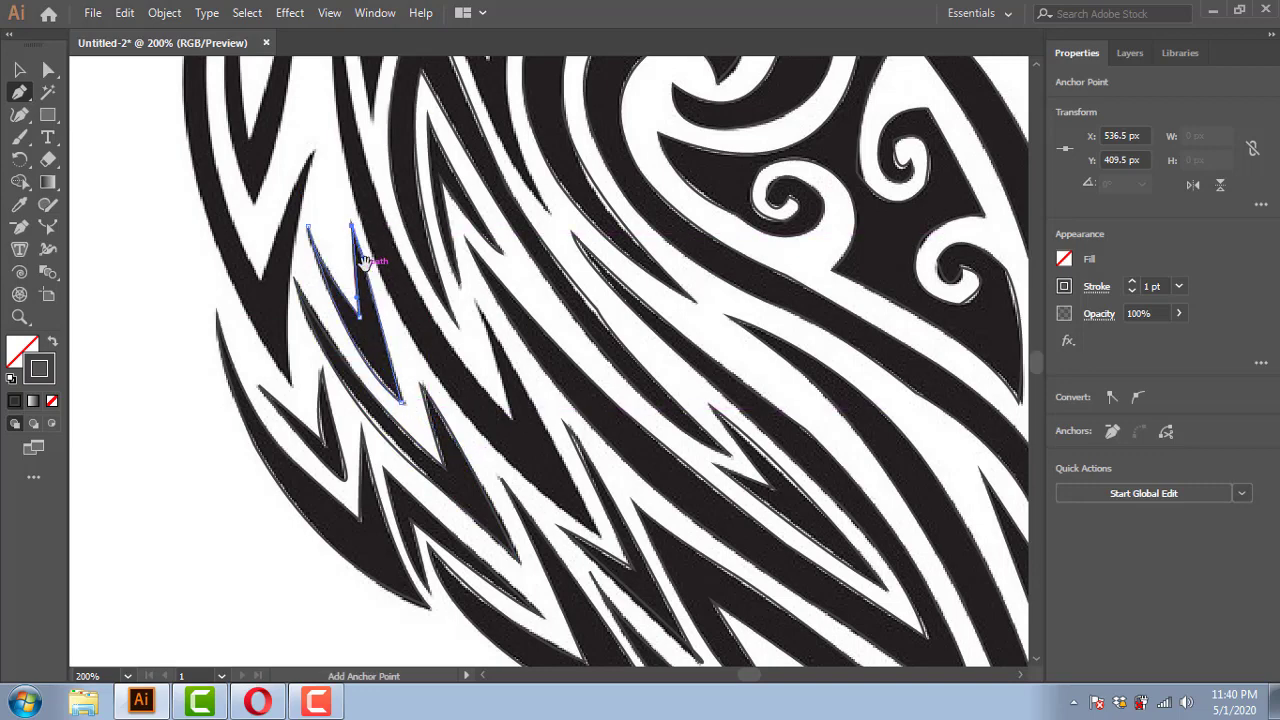
drag(367, 262, 437, 332)
click(550, 368)
drag(587, 483, 593, 518)
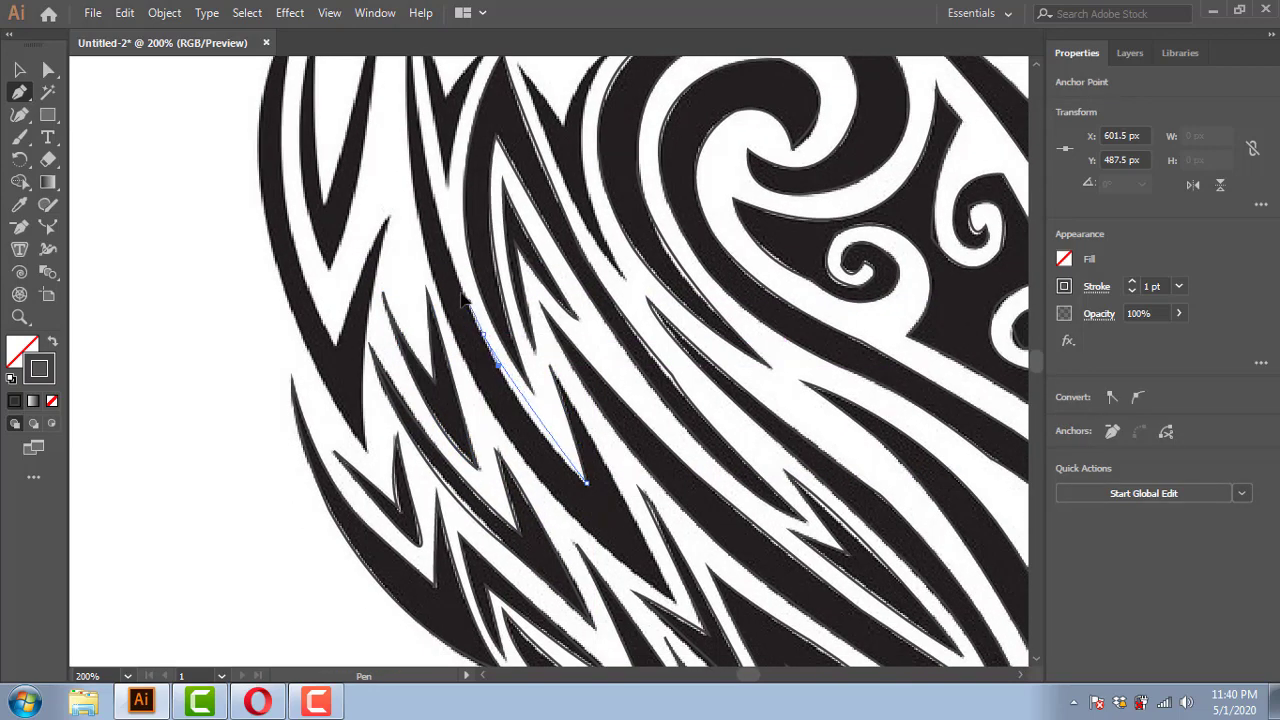
Step: Complete the current feather outline with curved points at its lower end and close it
mouse_move(484, 333)
mouse_down()
mouse_move(534, 450)
mouse_move(479, 300)
mouse_up()
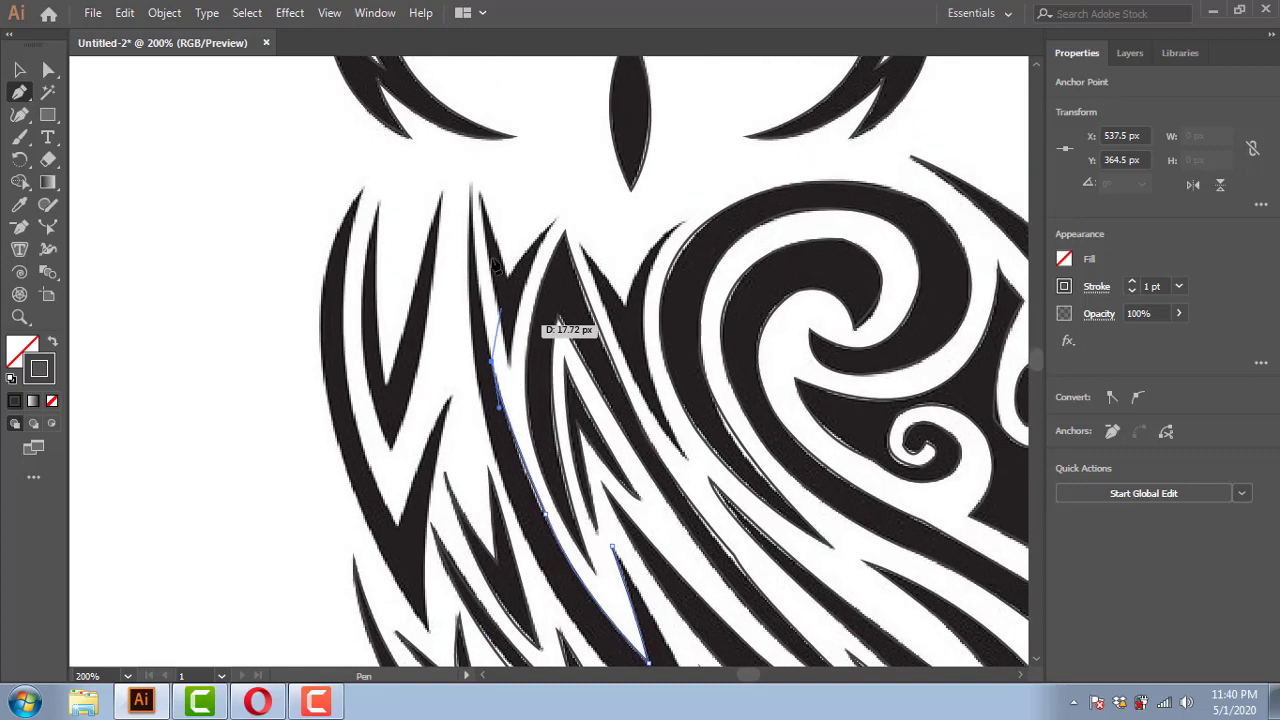
scroll(490, 250, up, 1)
scroll(471, 194, down, 3)
click(487, 276)
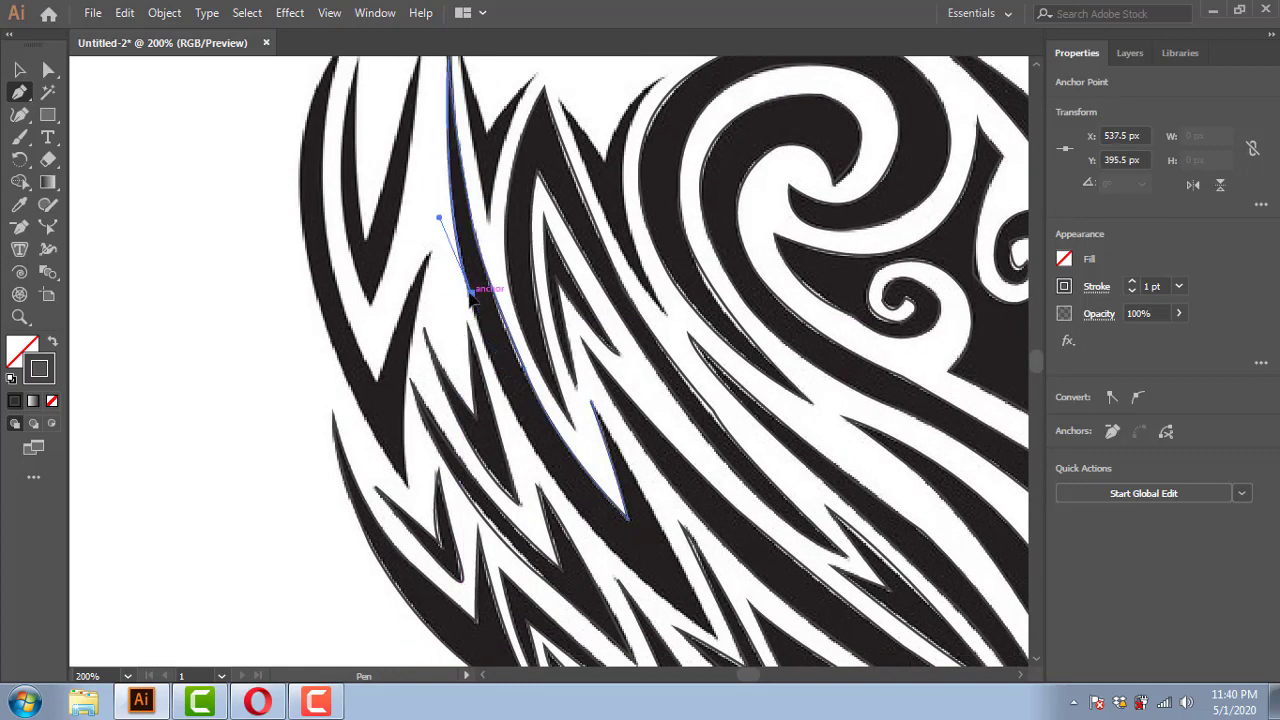
drag(557, 461, 507, 372)
drag(661, 493, 586, 423)
drag(606, 467, 681, 498)
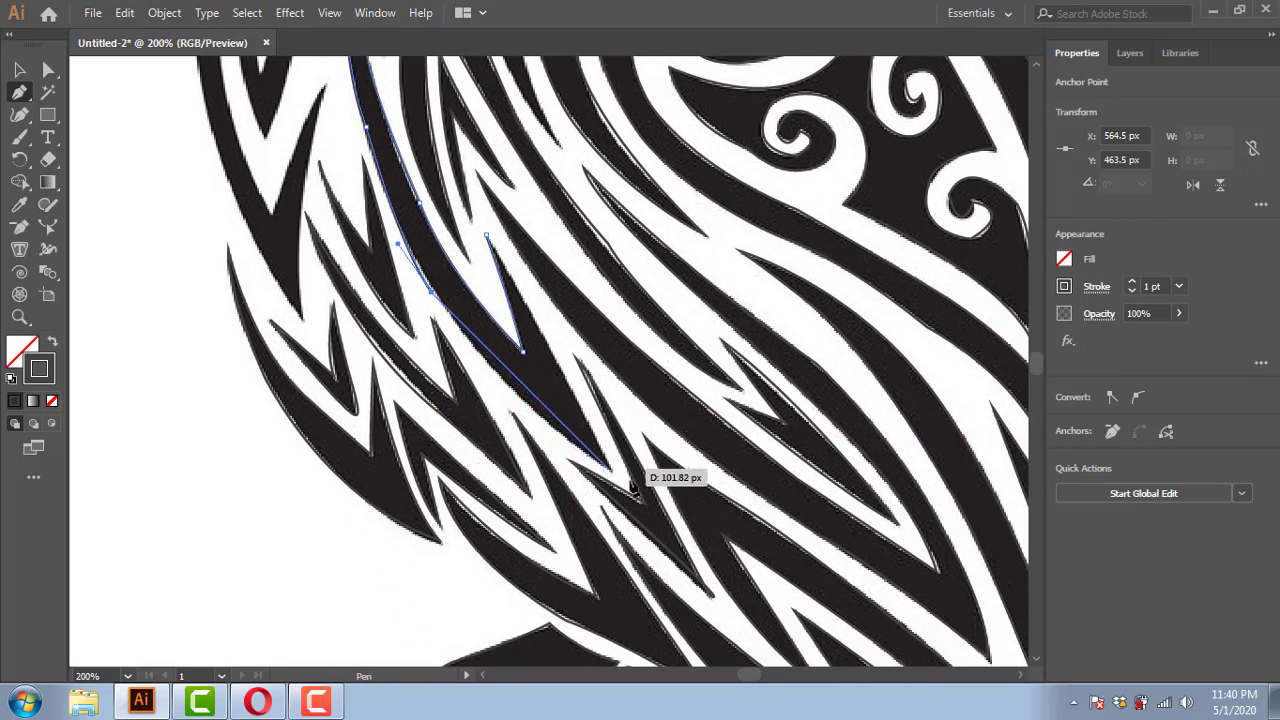
click(485, 237)
Step: Trace the next breast feather through its top, bottom tip, notch and upper tip, closing it
key(ctrl+space)
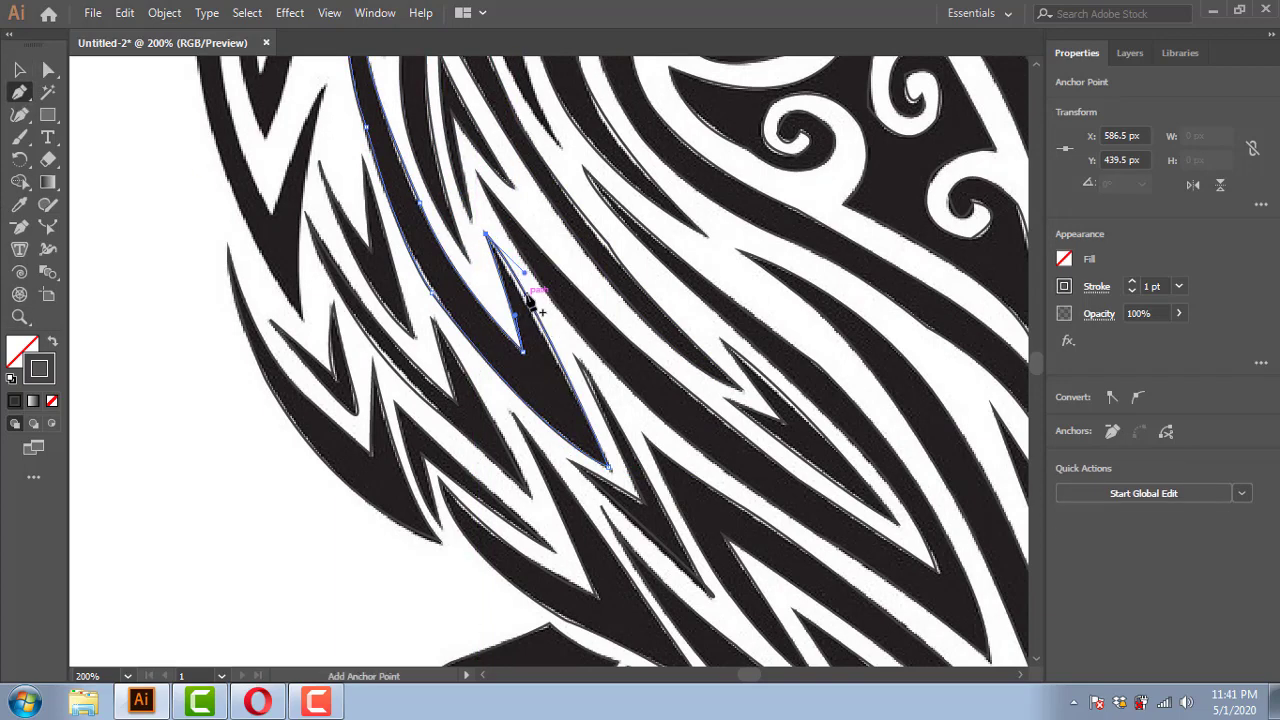
scroll(532, 300, up, 5)
click(447, 477)
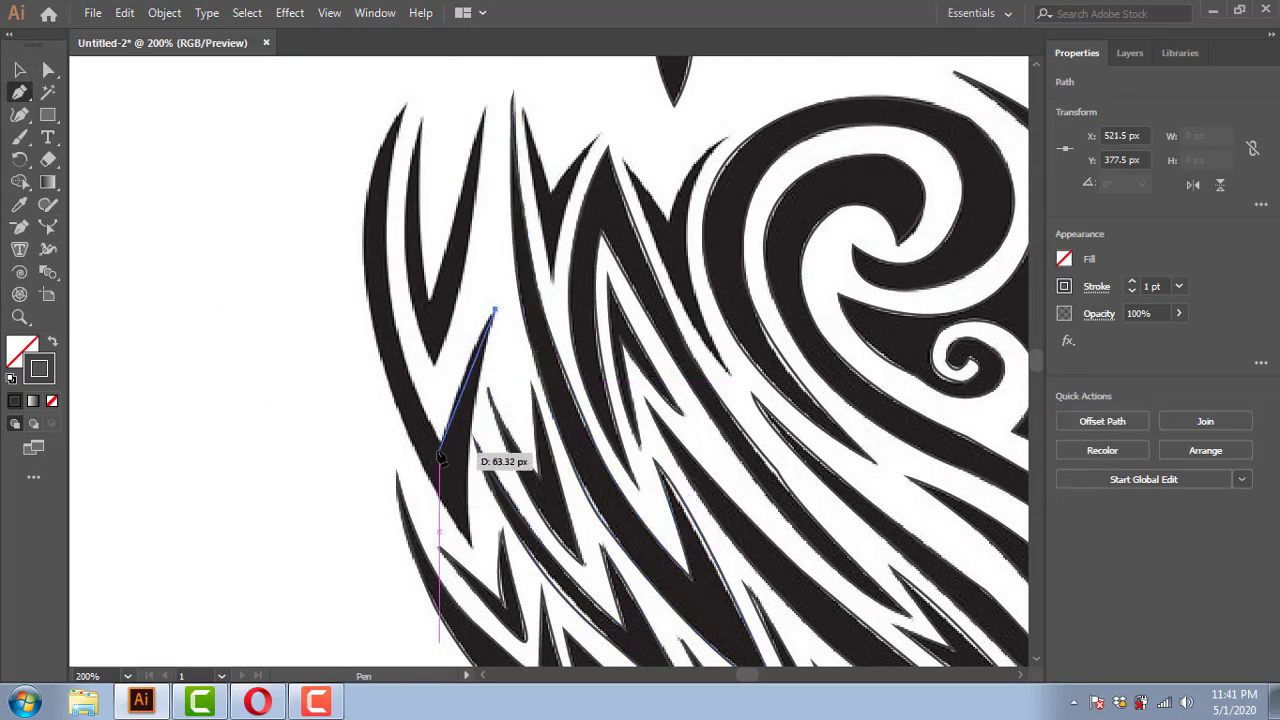
drag(440, 455, 434, 478)
scroll(410, 130, down, 1)
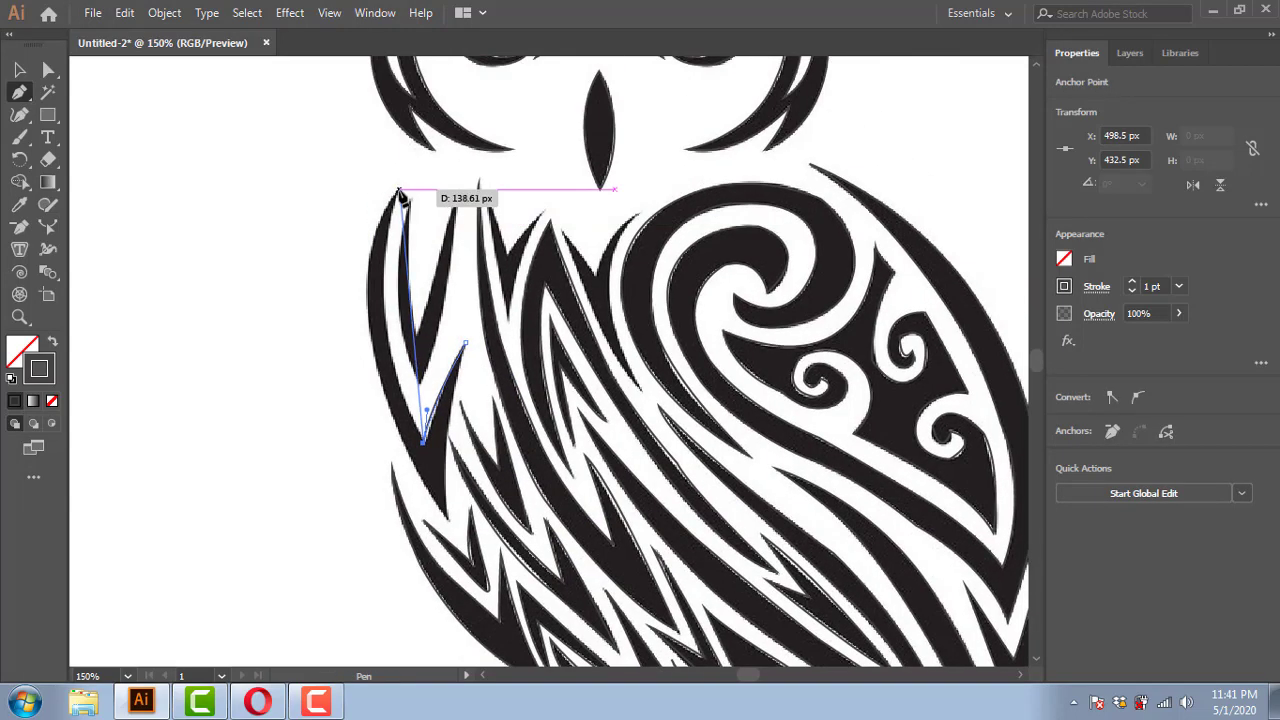
drag(399, 190, 398, 433)
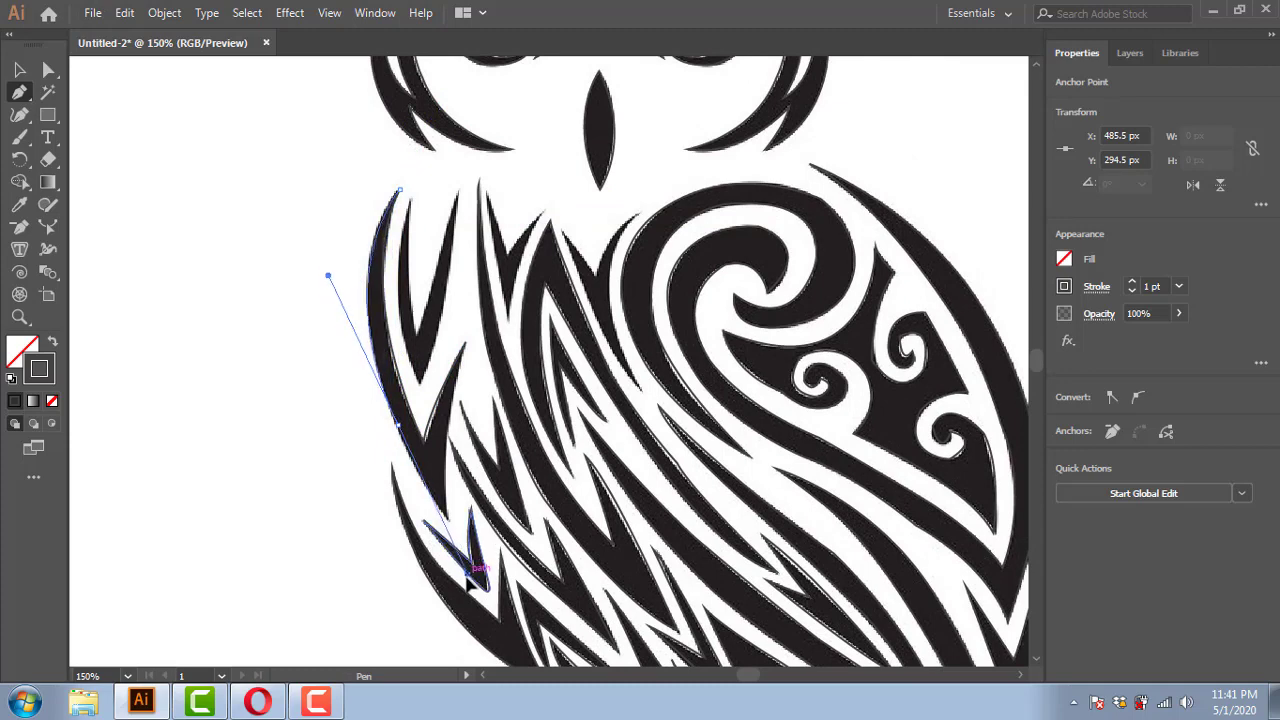
click(446, 518)
click(425, 440)
click(463, 345)
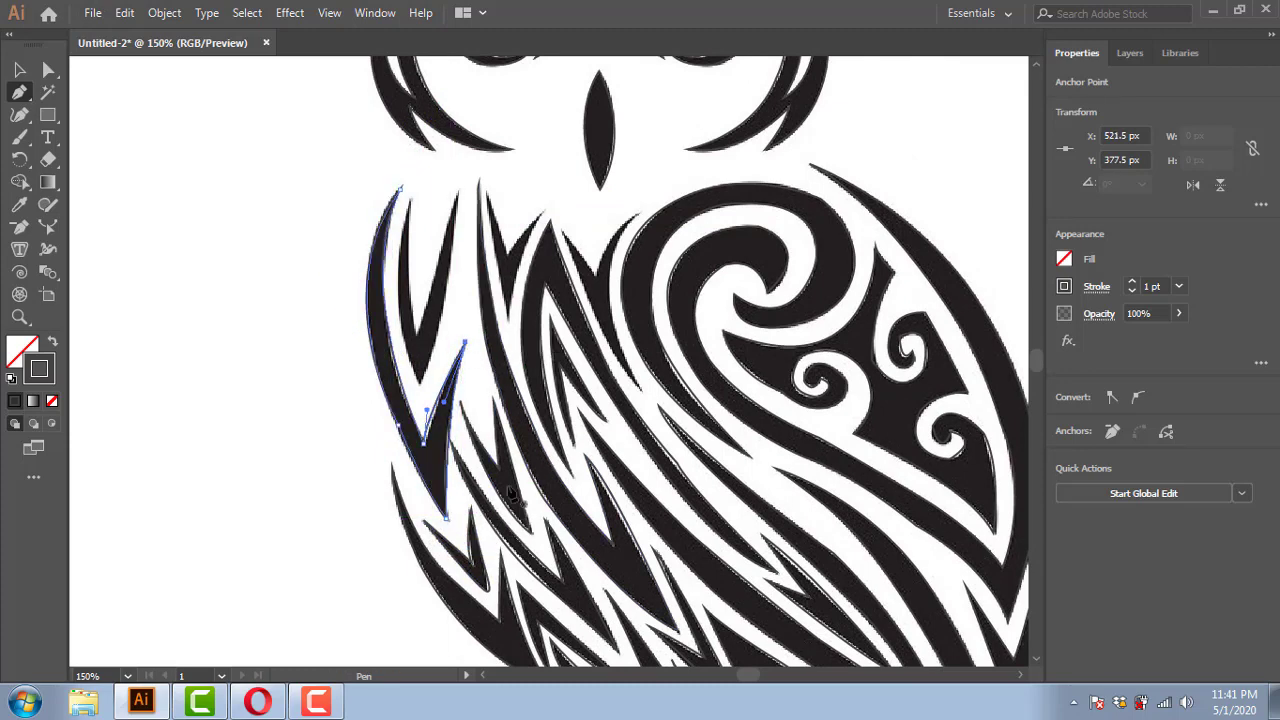
click(401, 190)
Step: Outline the narrow breast spike from bottom to tip as a closed path
click(410, 197)
click(416, 330)
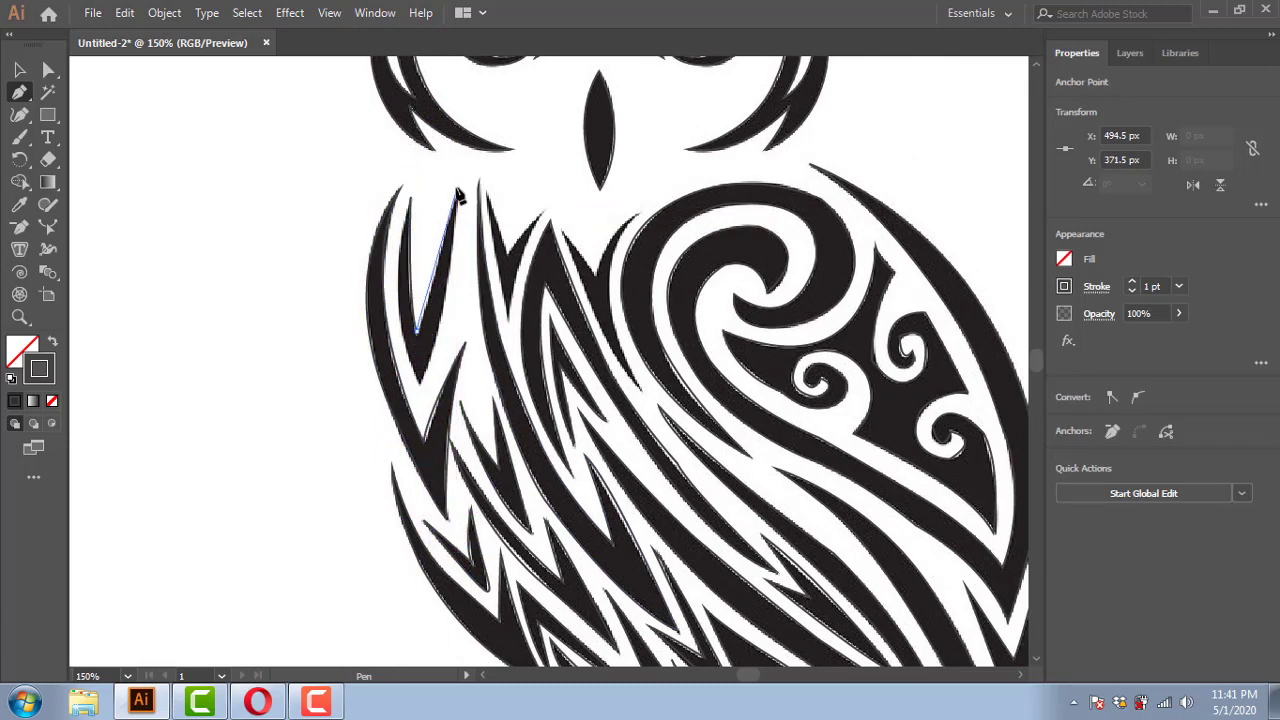
click(463, 147)
drag(416, 330, 420, 378)
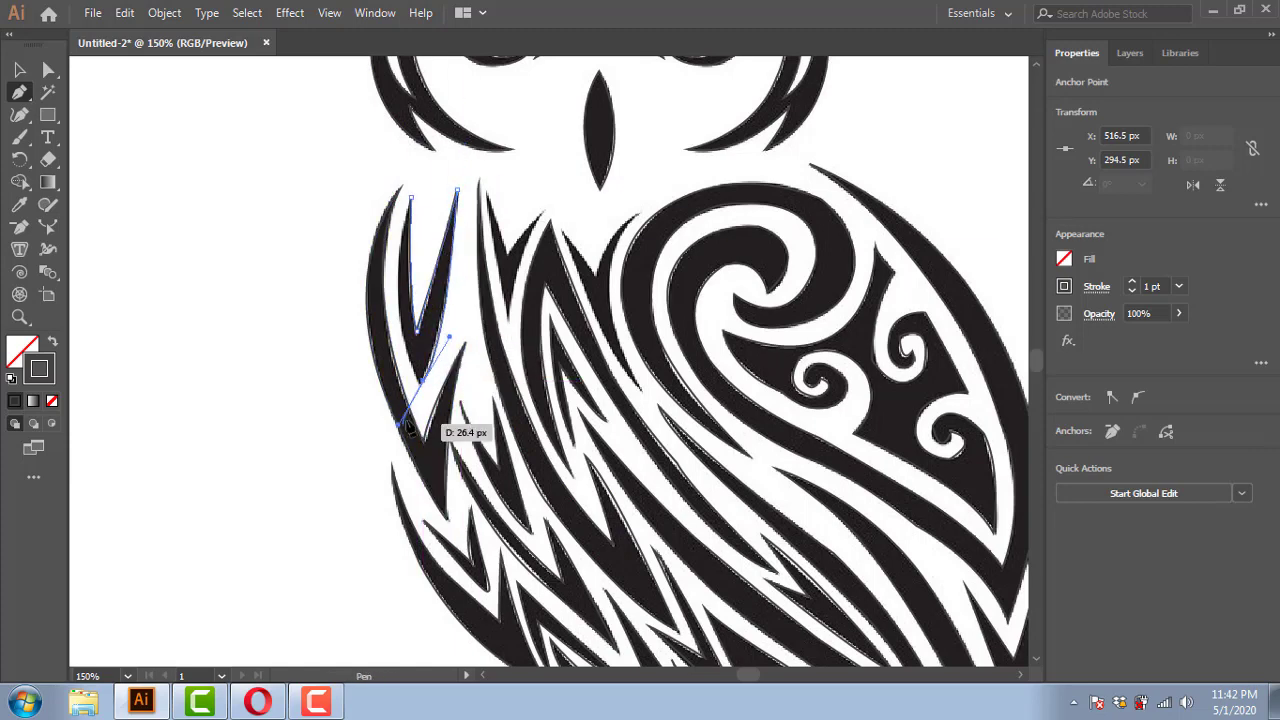
click(410, 197)
drag(410, 197, 406, 283)
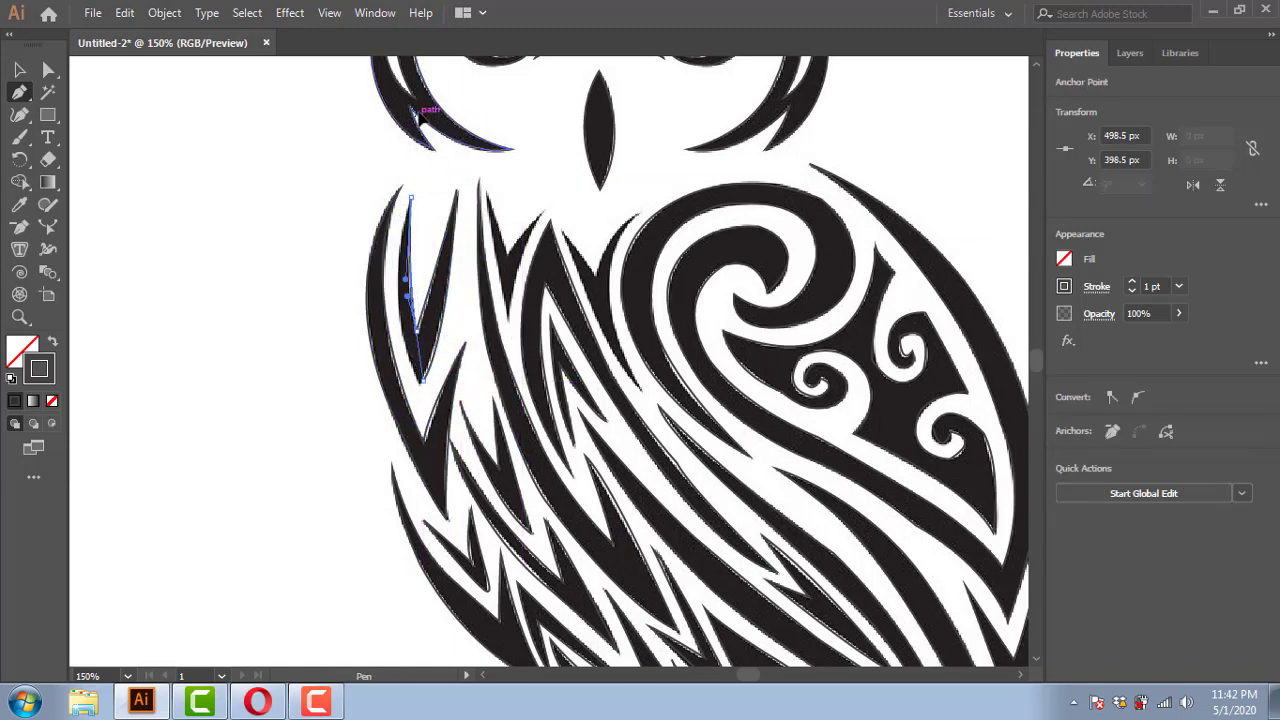
click(456, 190)
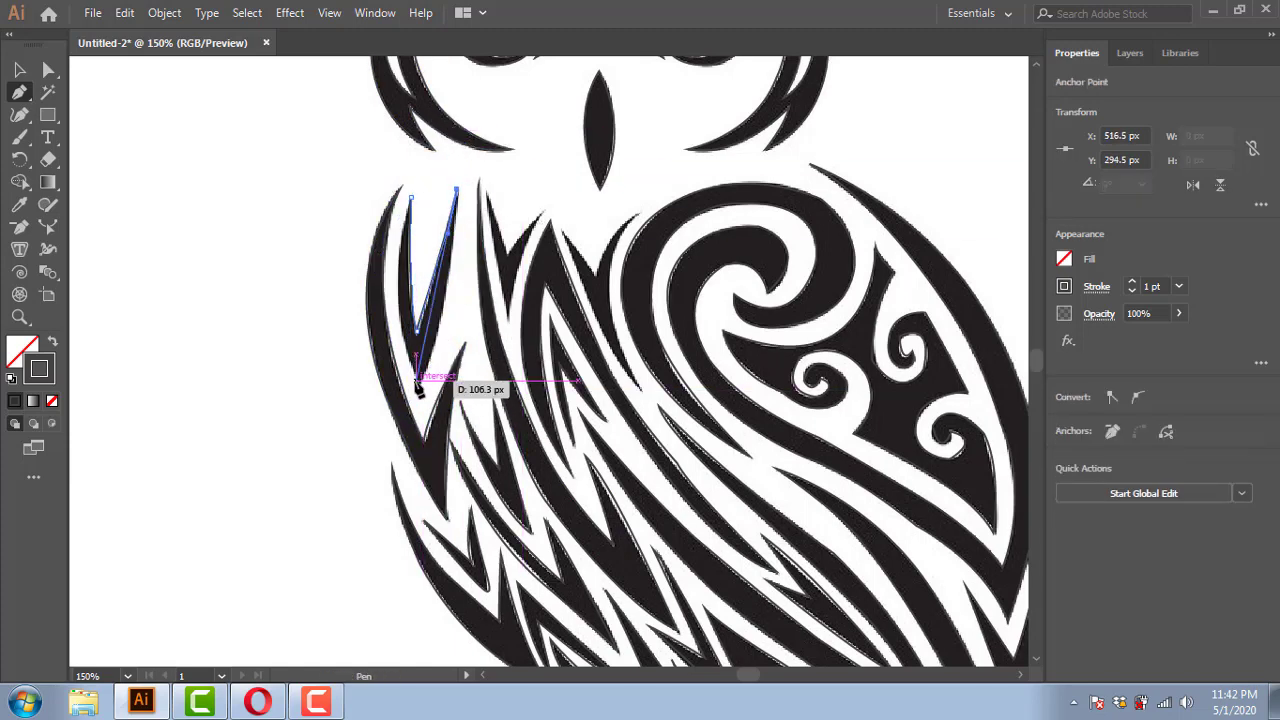
click(410, 197)
Step: Trace an upper breast feather as a closed curved outline
key(ctrl+plus)
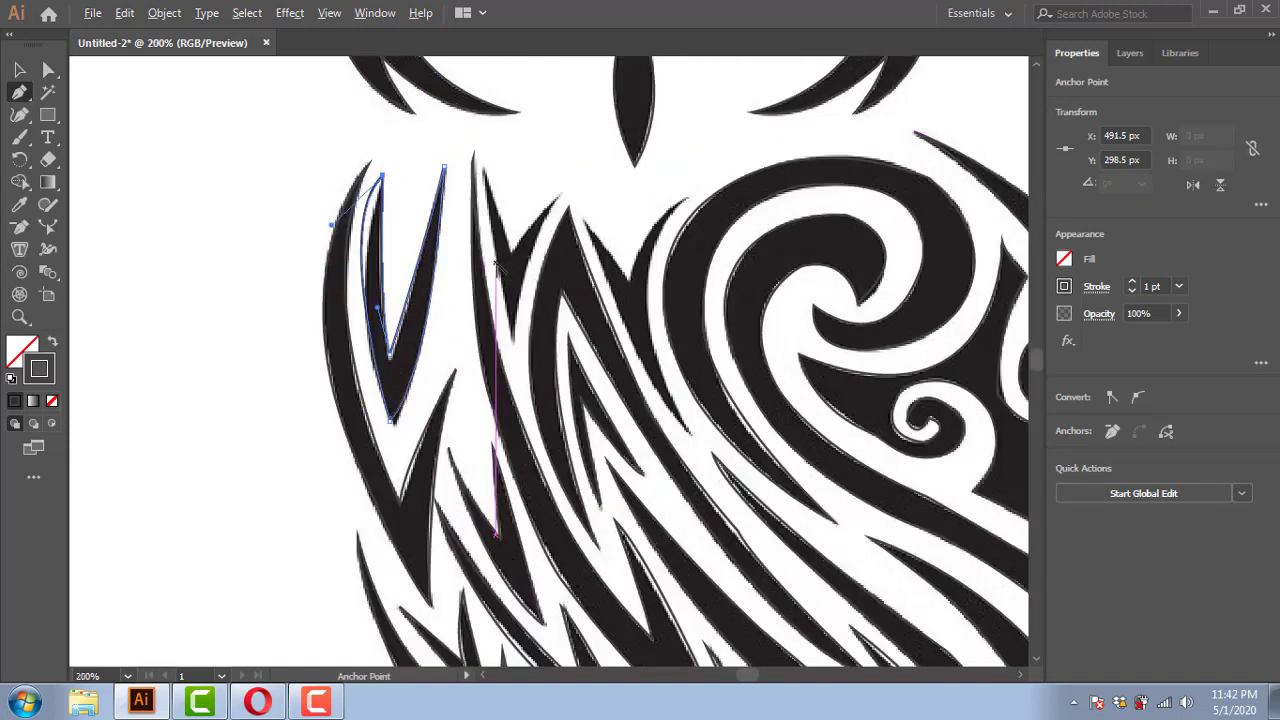
drag(316, 262, 345, 350)
click(391, 292)
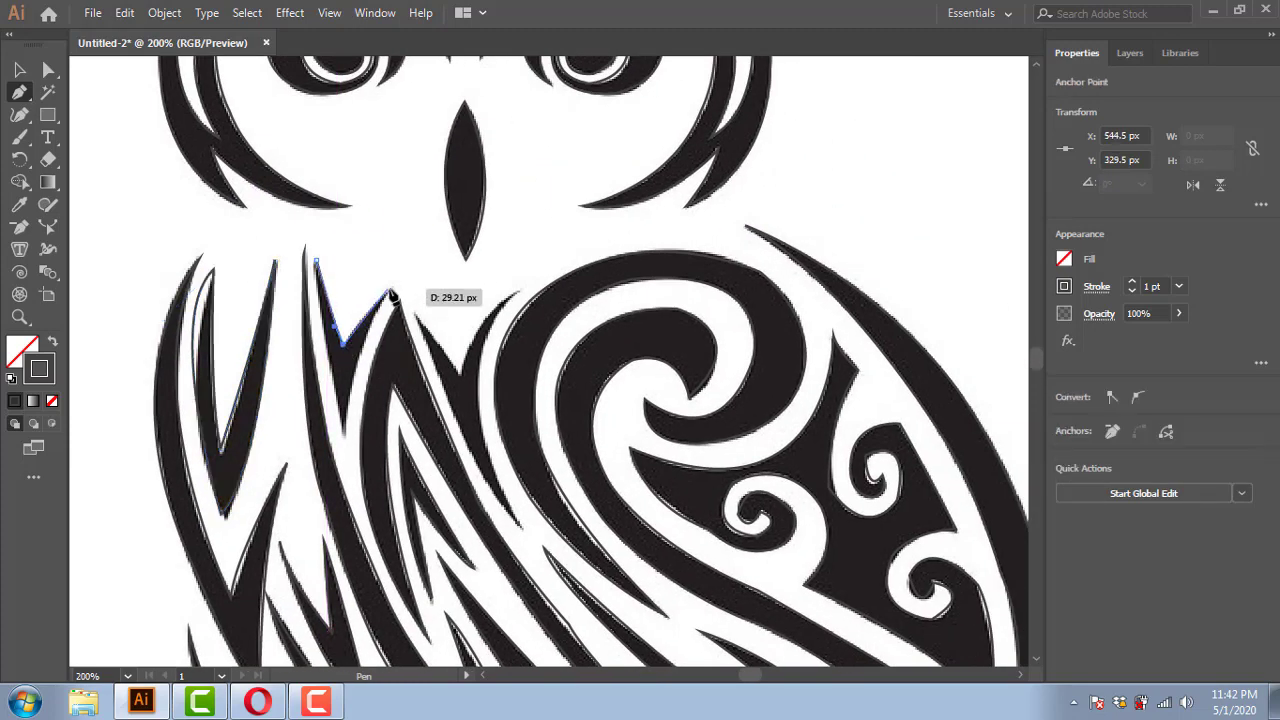
drag(343, 432, 349, 487)
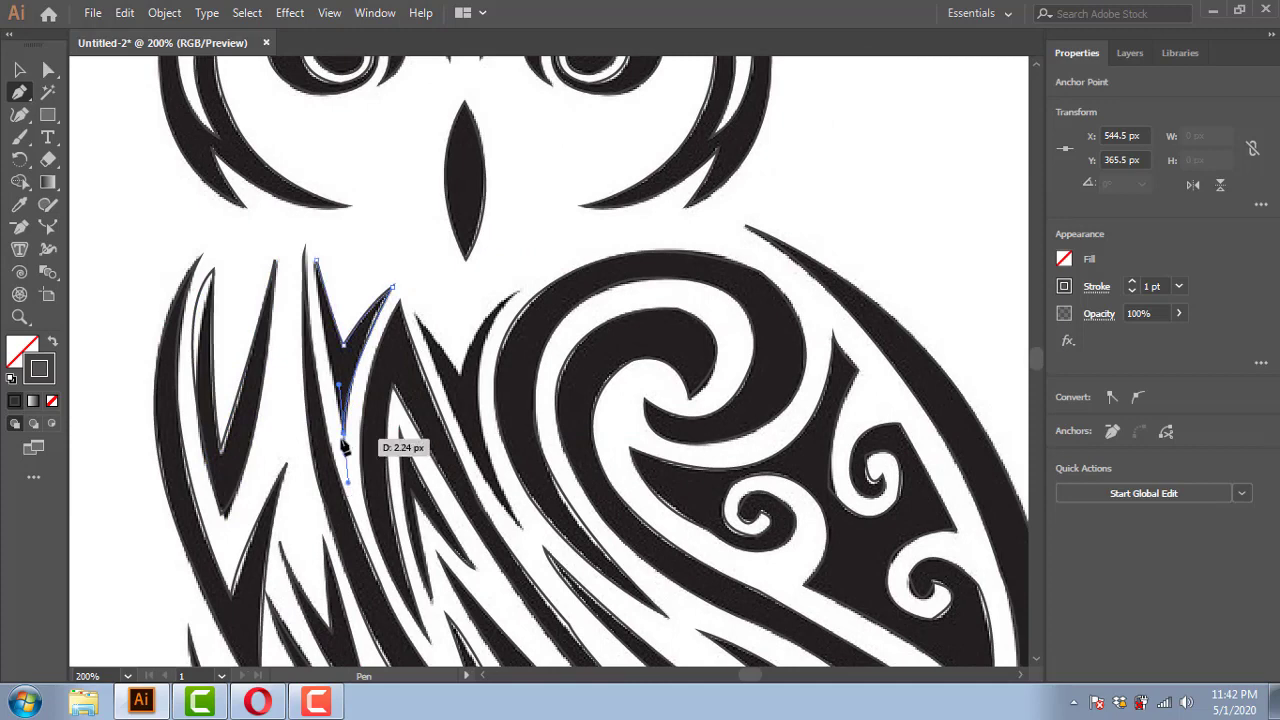
drag(316, 262, 341, 271)
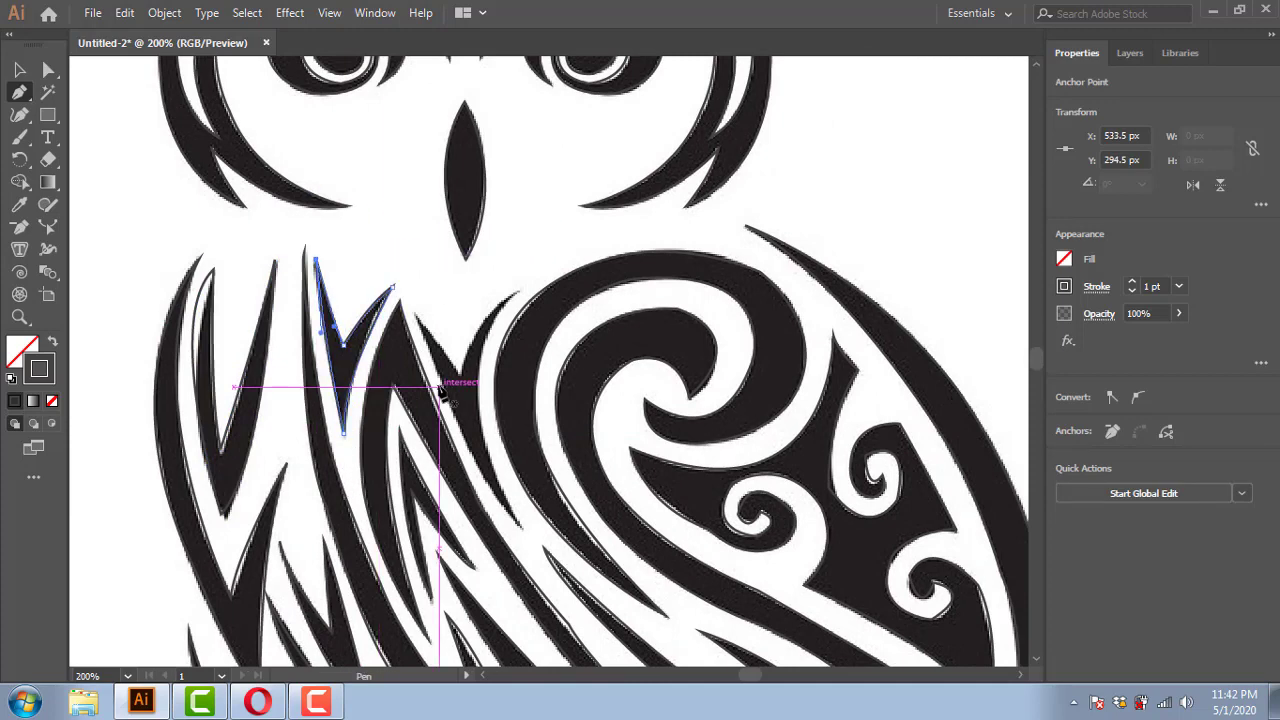
Step: Trace the V shape below the beak, then zoom out to view the whole owl
click(418, 326)
click(459, 380)
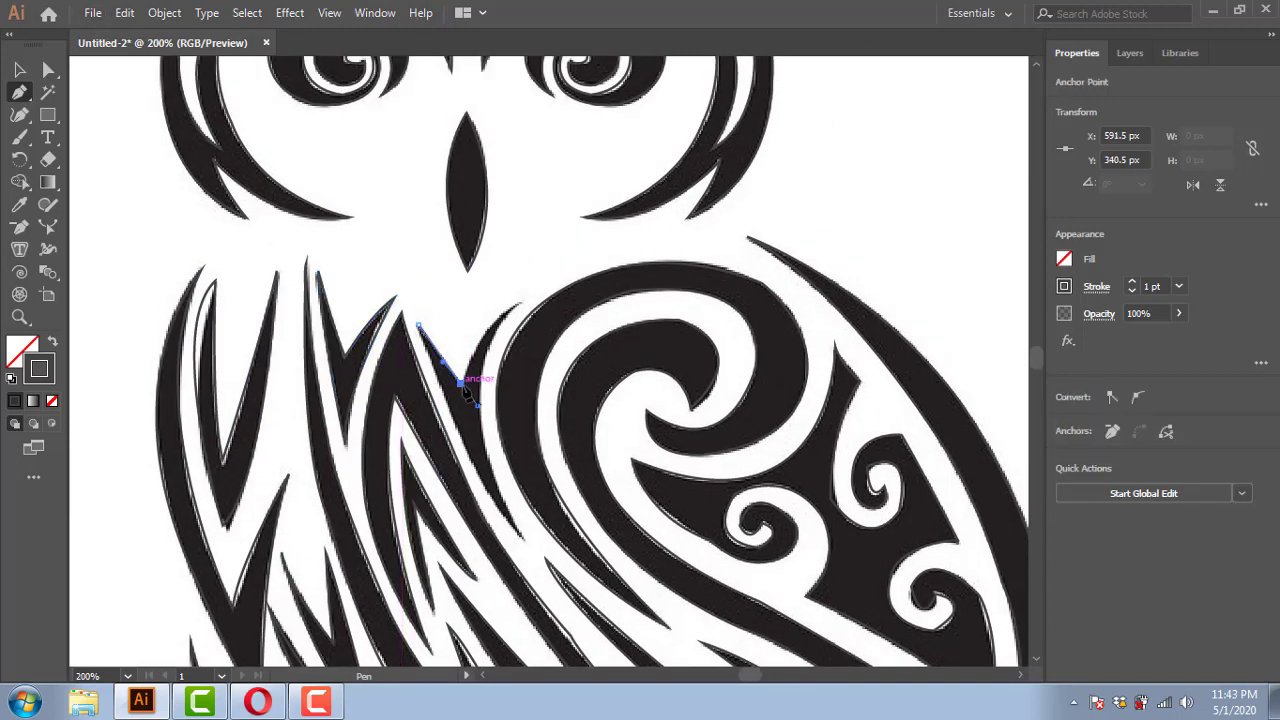
drag(553, 285, 481, 428)
scroll(500, 300, down, 1)
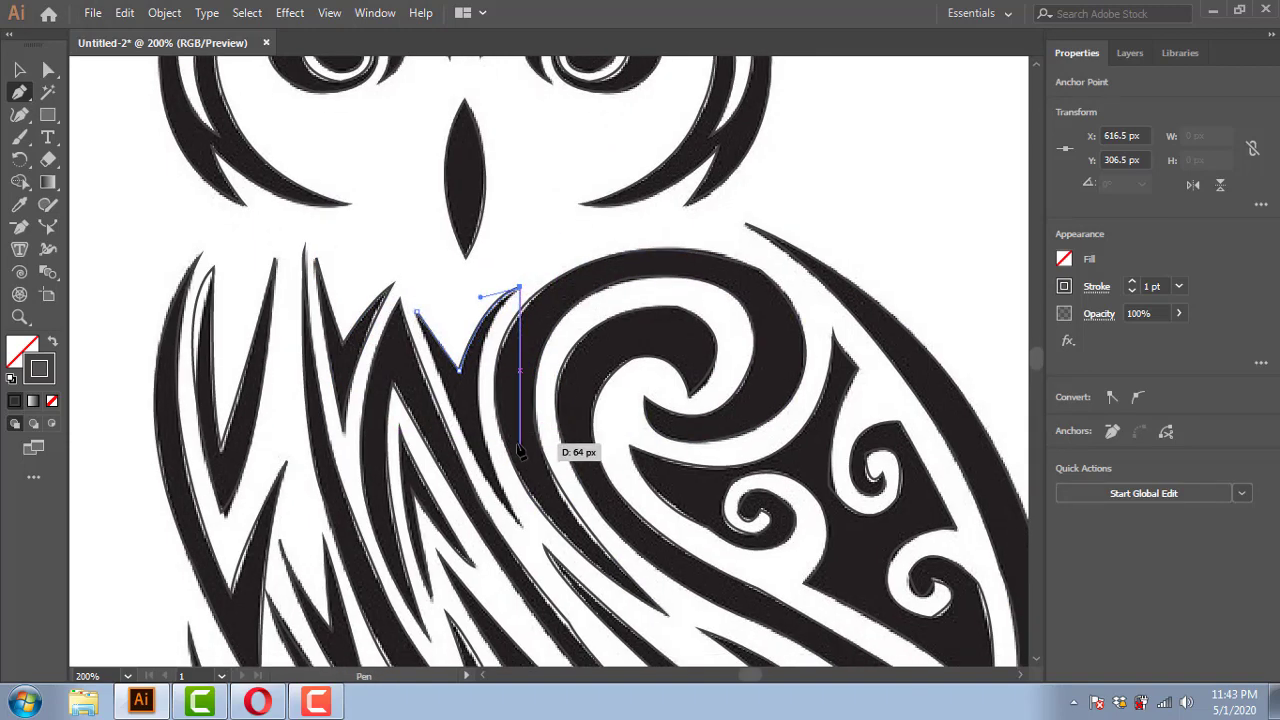
drag(510, 512, 440, 389)
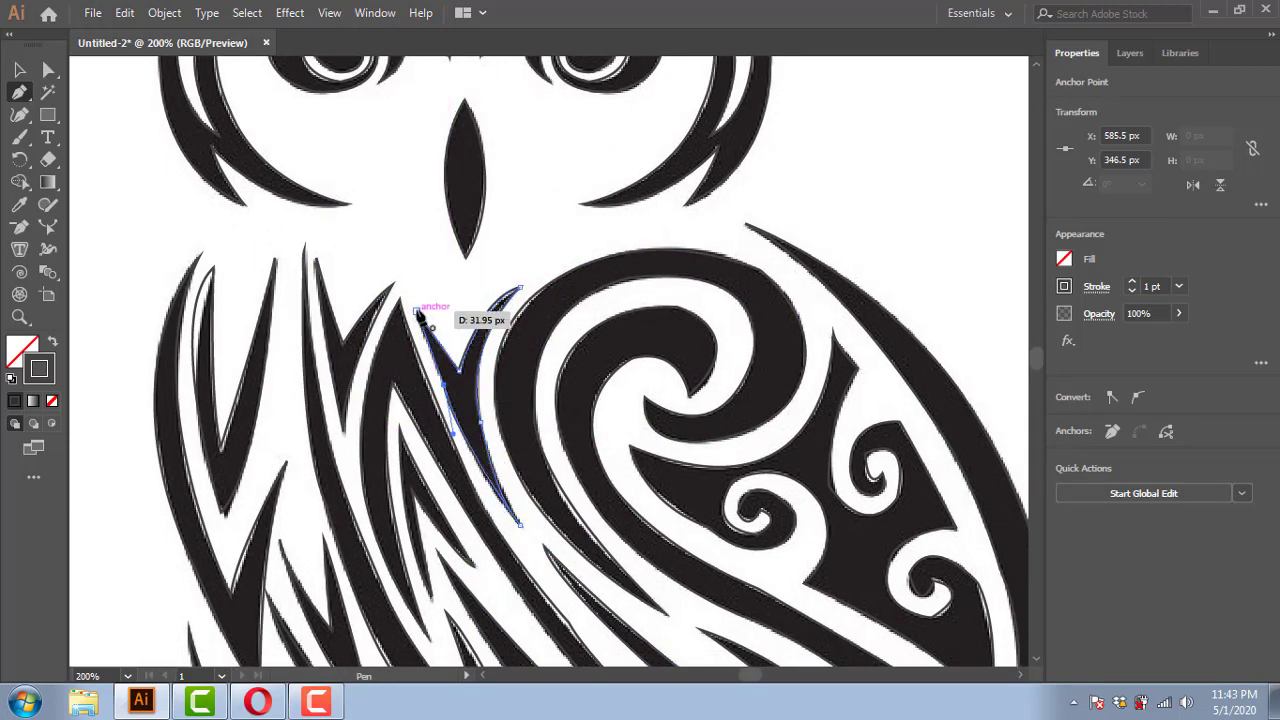
key(ctrl+minus)
key(ctrl+minus)
key(ctrl+minus)
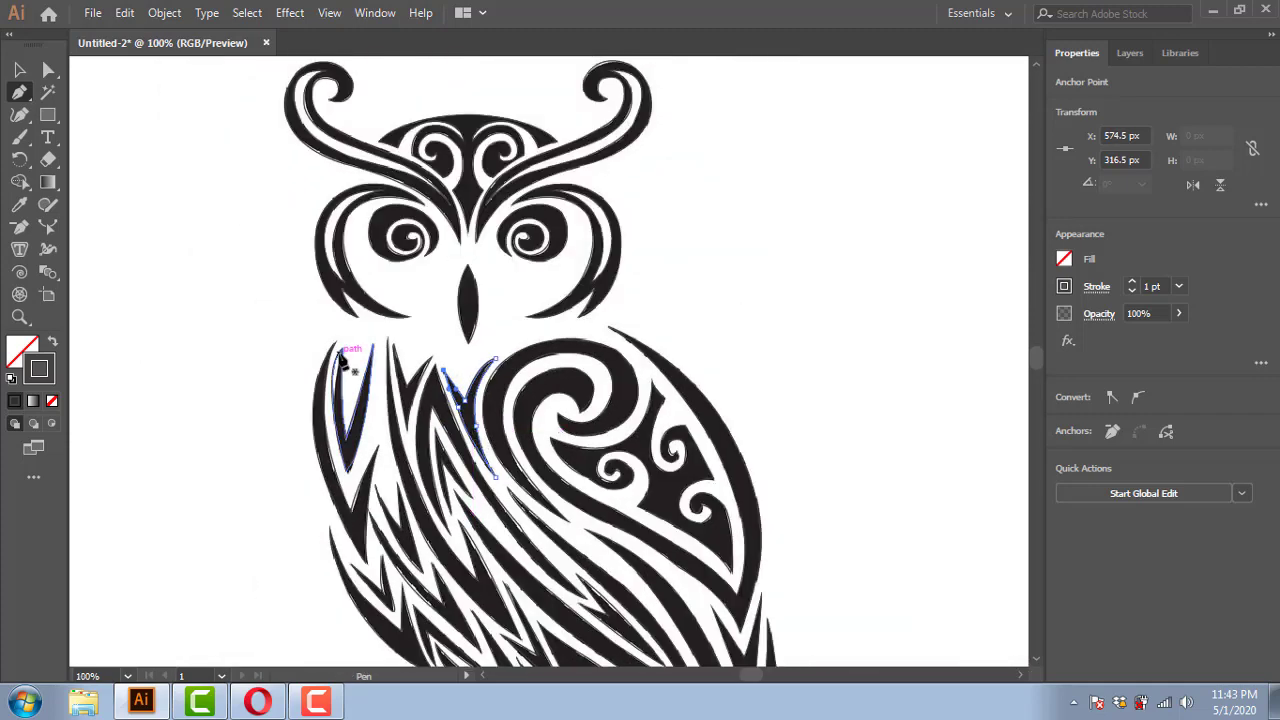
scroll(548, 360, up, 3)
Step: Zoom to the owl's head and select the left half of the forehead crest
scroll(312, 364, down, 2)
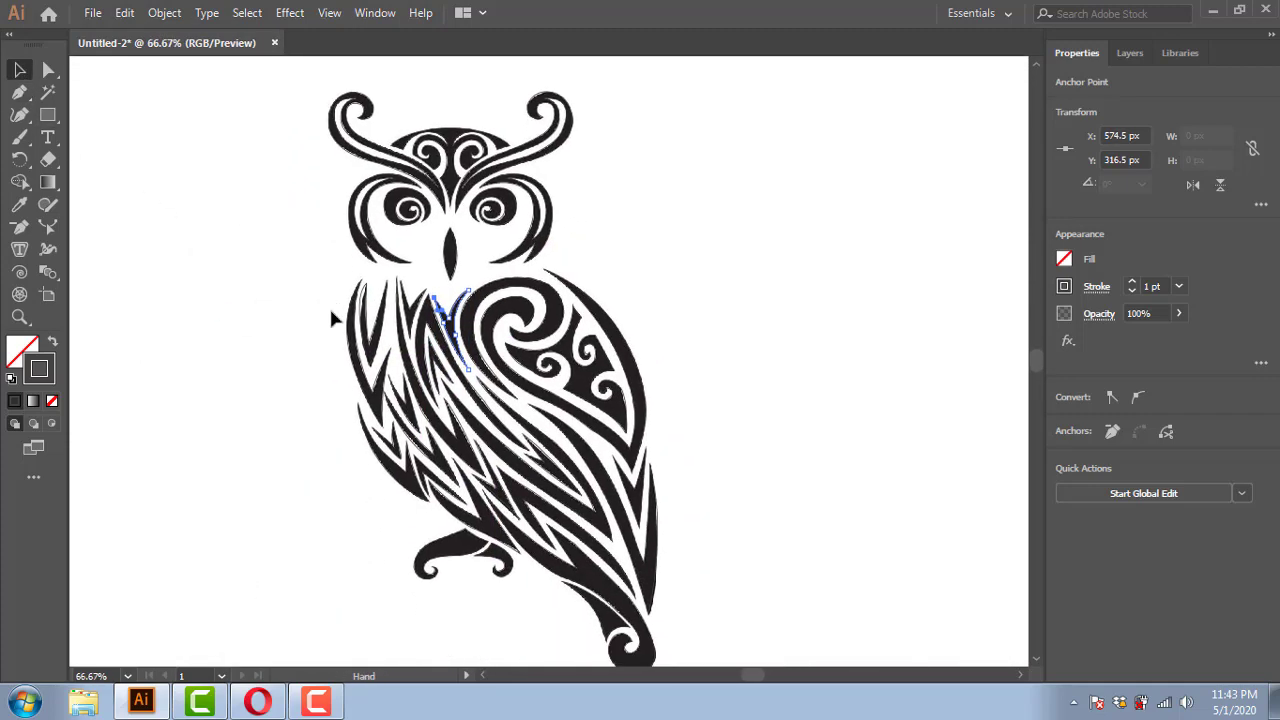
key(ctrl+minus)
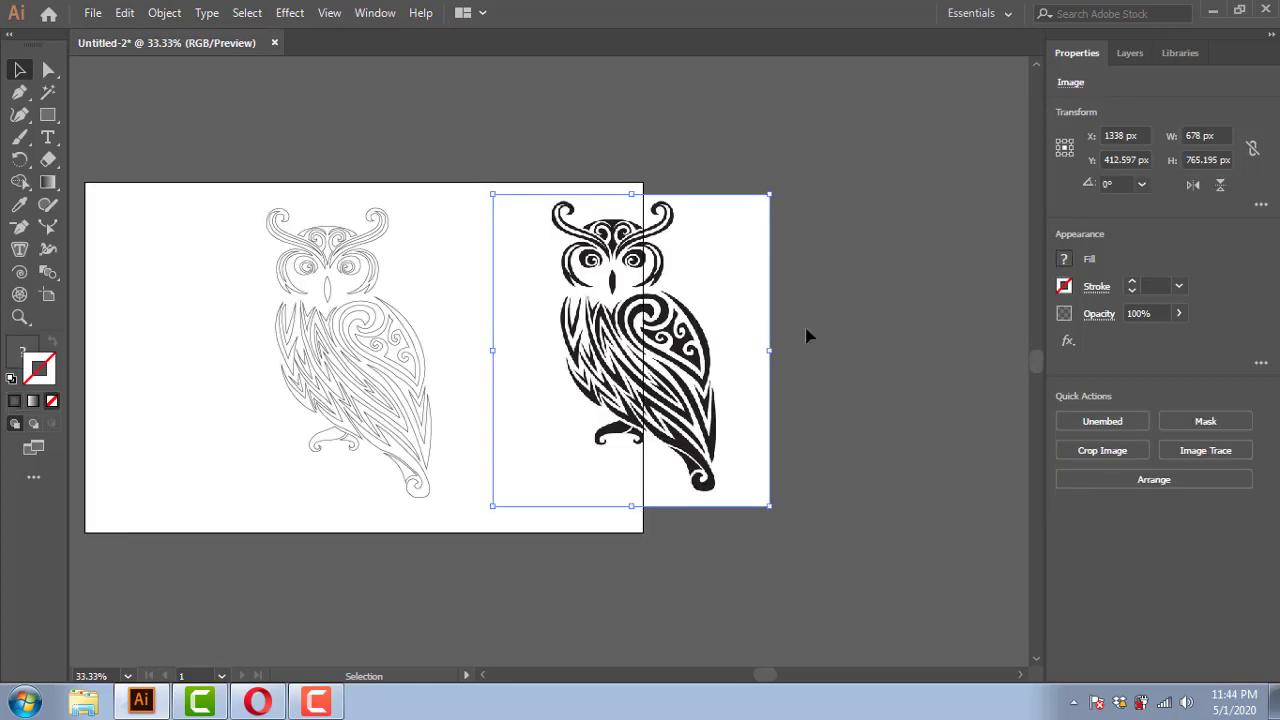
click(475, 314)
scroll(503, 289, left, 2)
scroll(450, 185, up, 1)
click(408, 204)
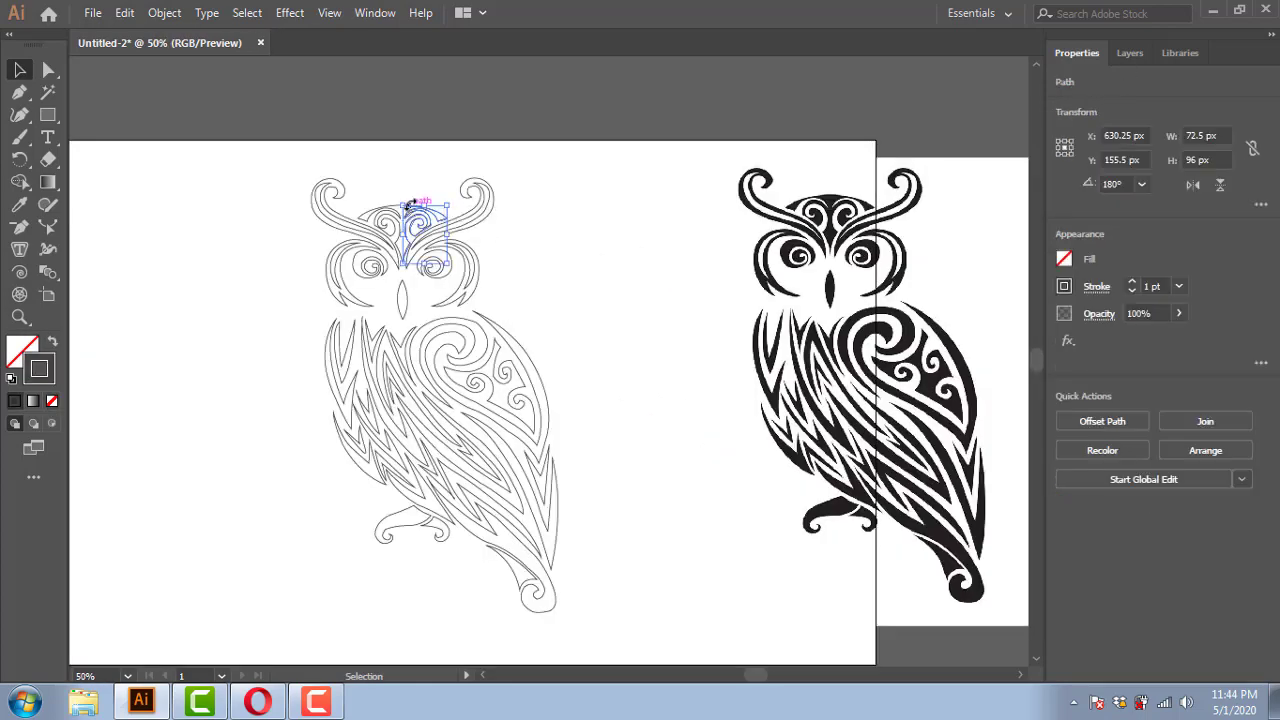
scroll(418, 268, up, 3)
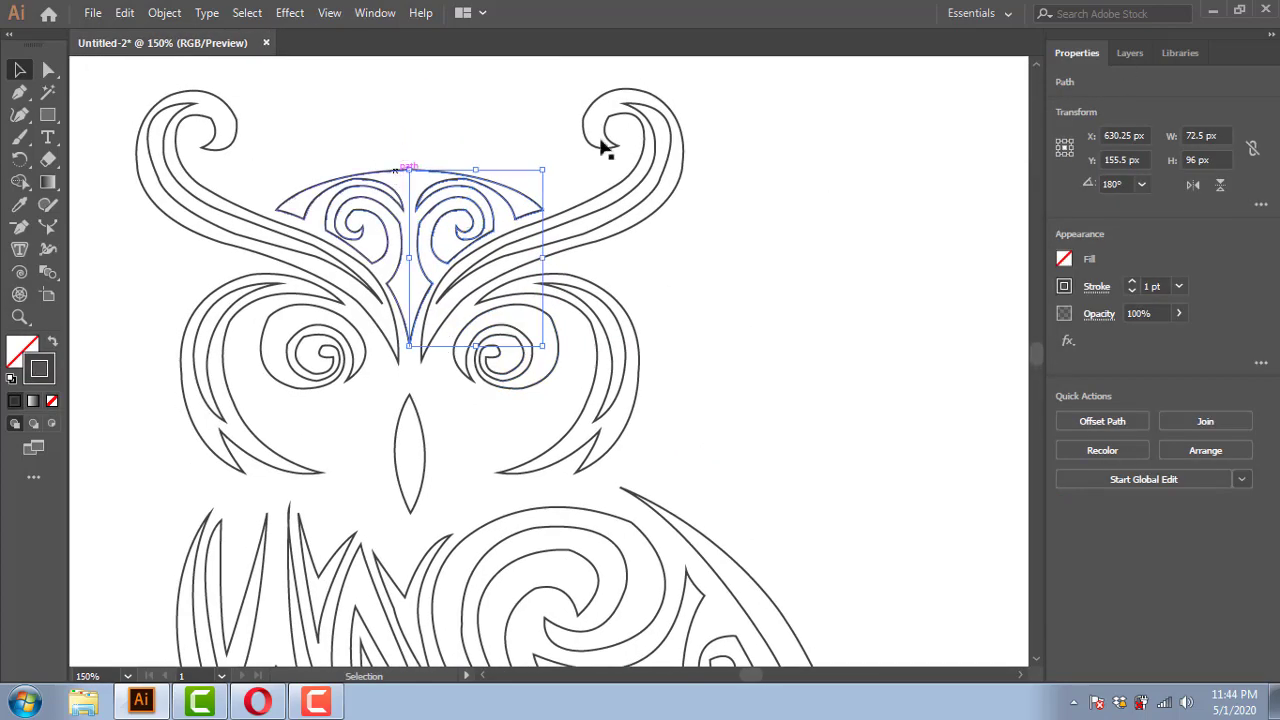
click(400, 168)
scroll(395, 210, up, 2)
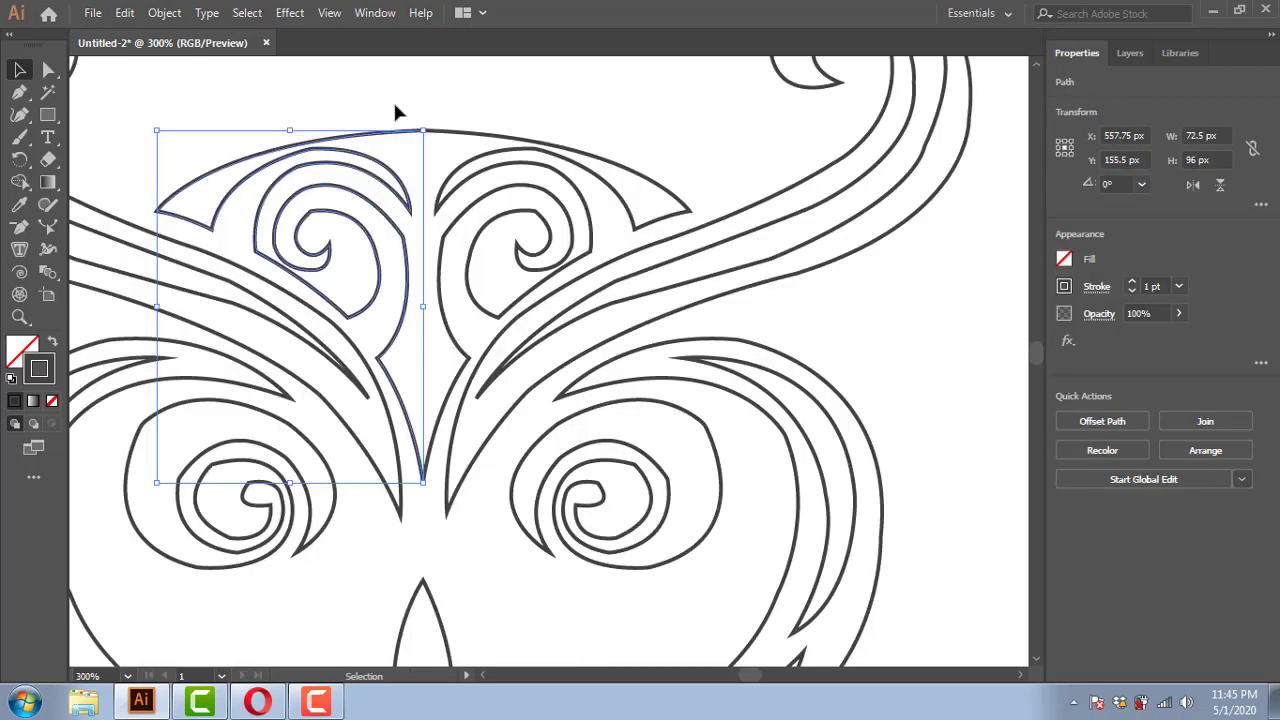
click(395, 112)
Step: Average the crest's two top end points with Direct Selection
key(a)
drag(403, 114, 440, 140)
right_click(425, 114)
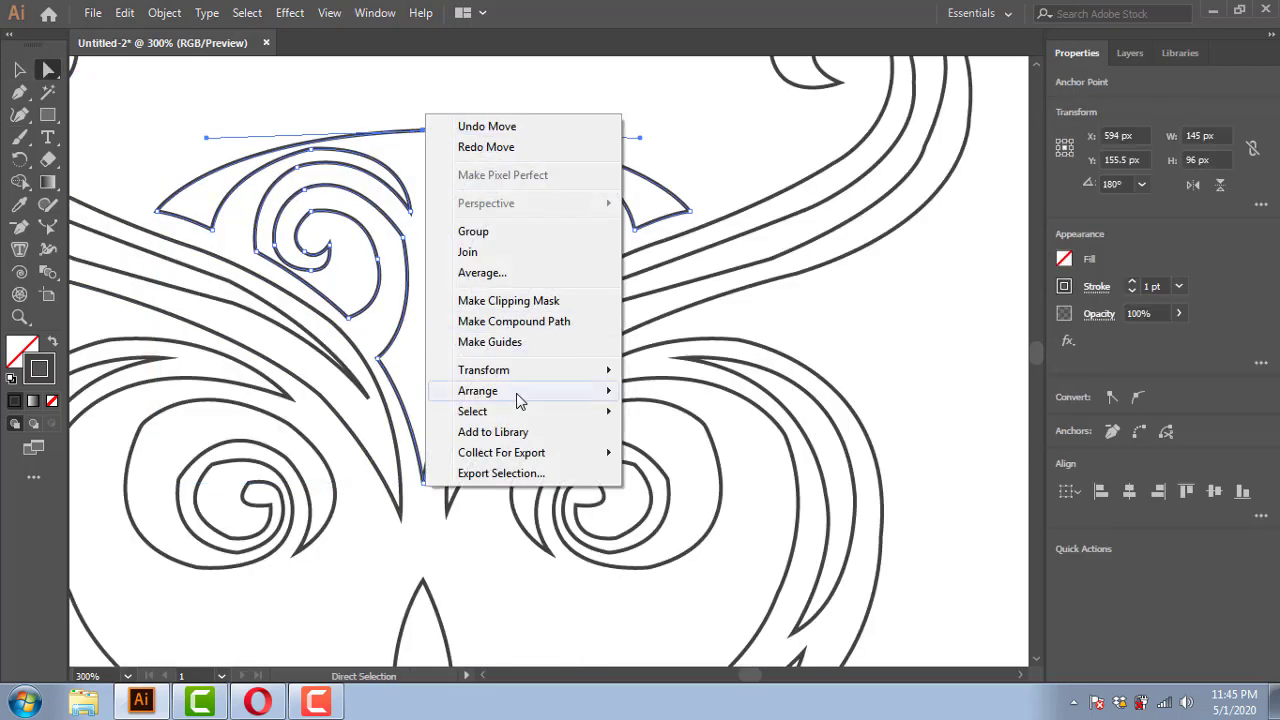
click(500, 282)
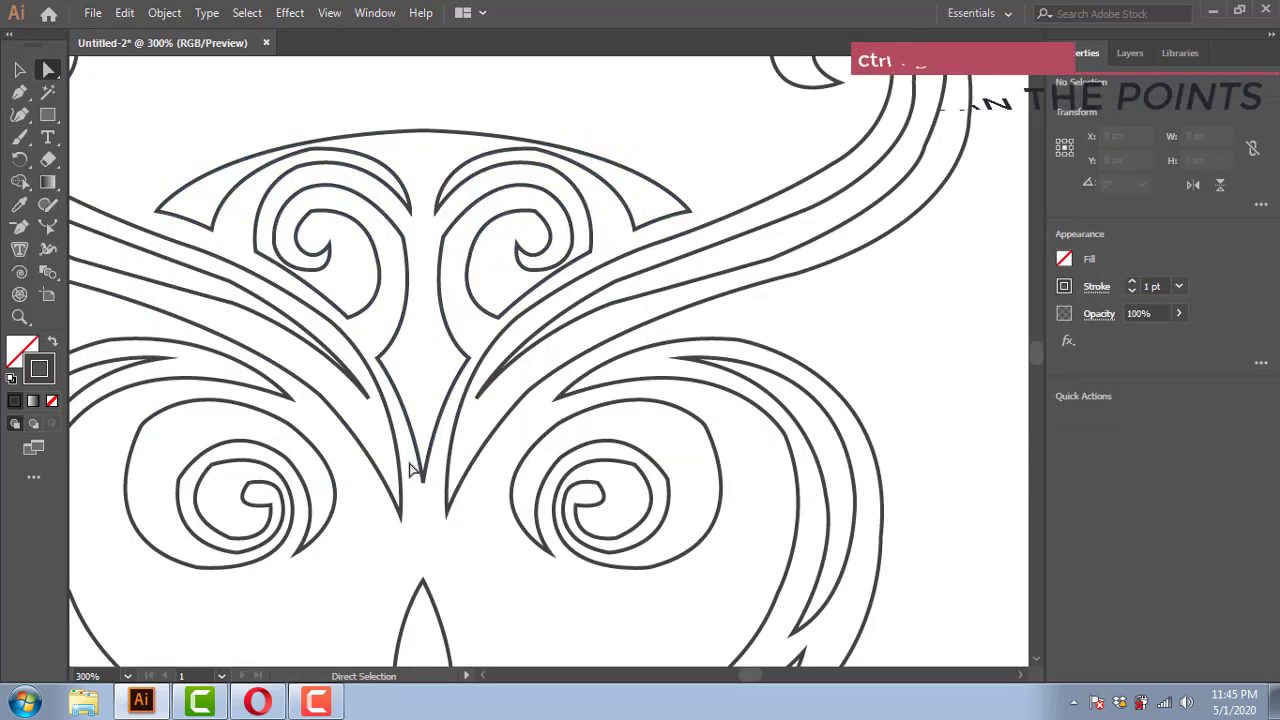
Step: Join the crest's two bottom end points and average them on both axes
drag(423, 465, 428, 491)
key(ctrl+alt+shift+j)
right_click(428, 495)
click(485, 296)
click(597, 409)
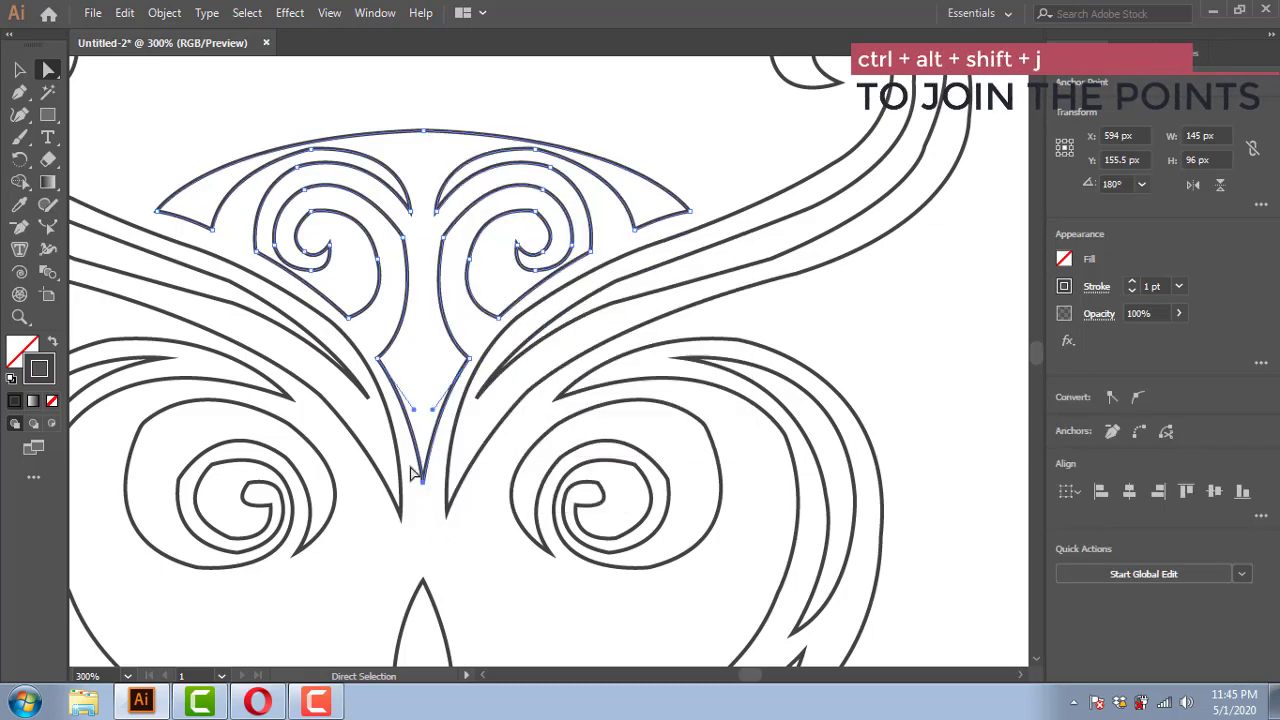
right_click(436, 466)
click(508, 257)
click(528, 163)
click(500, 128)
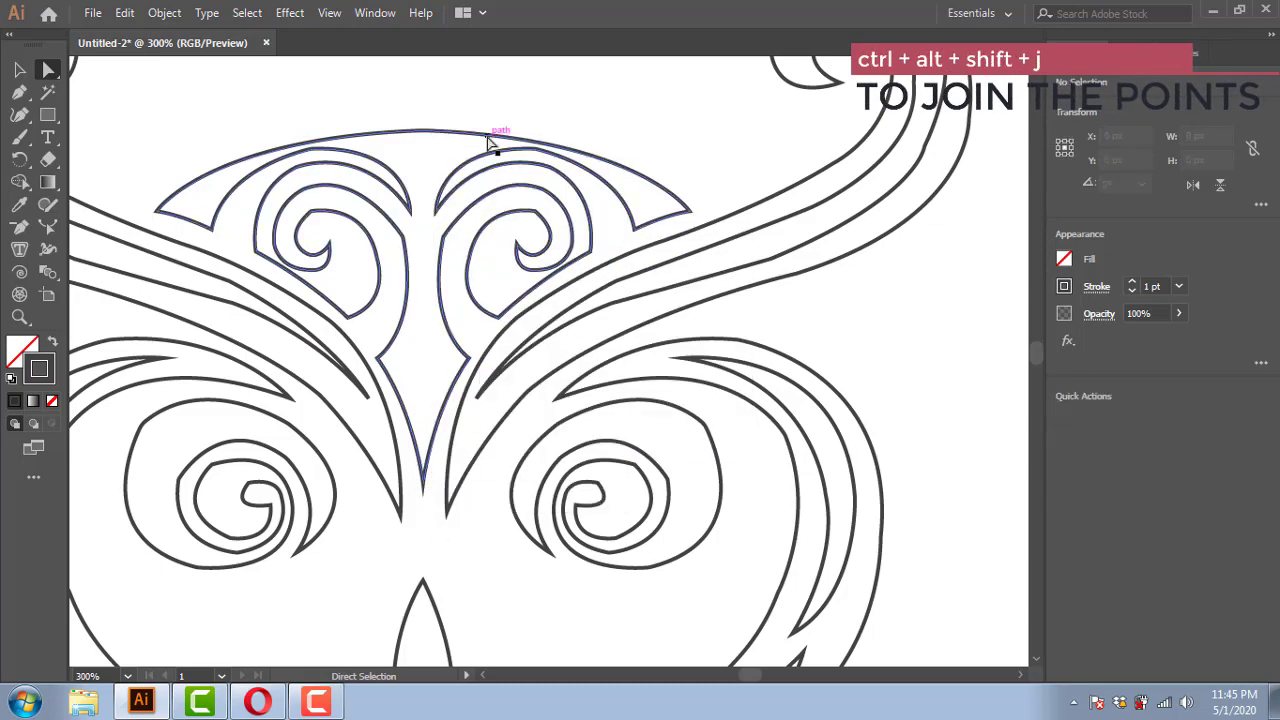
key(ctrl+minus)
key(ctrl+minus)
key(ctrl+minus)
Step: Fill the traced crest outline with the reference owl's black
scroll(600, 300, right, 3)
click(882, 262)
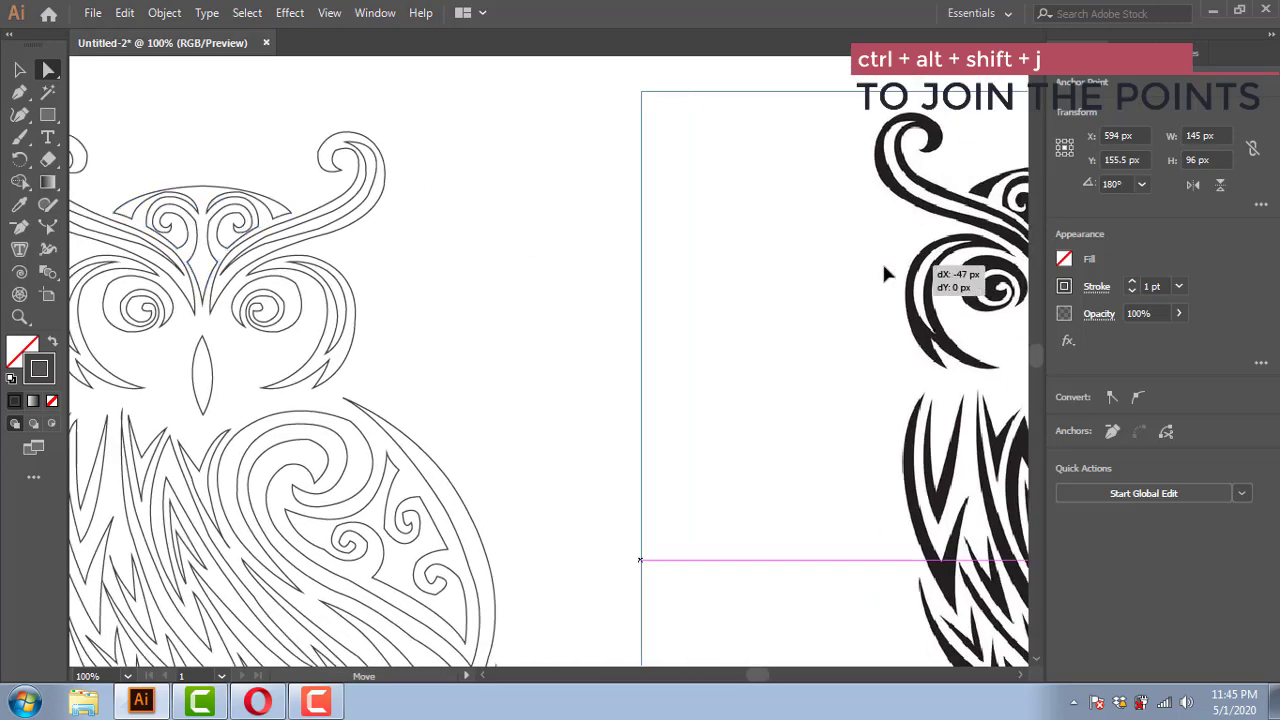
scroll(600, 300, right, 2)
click(222, 192)
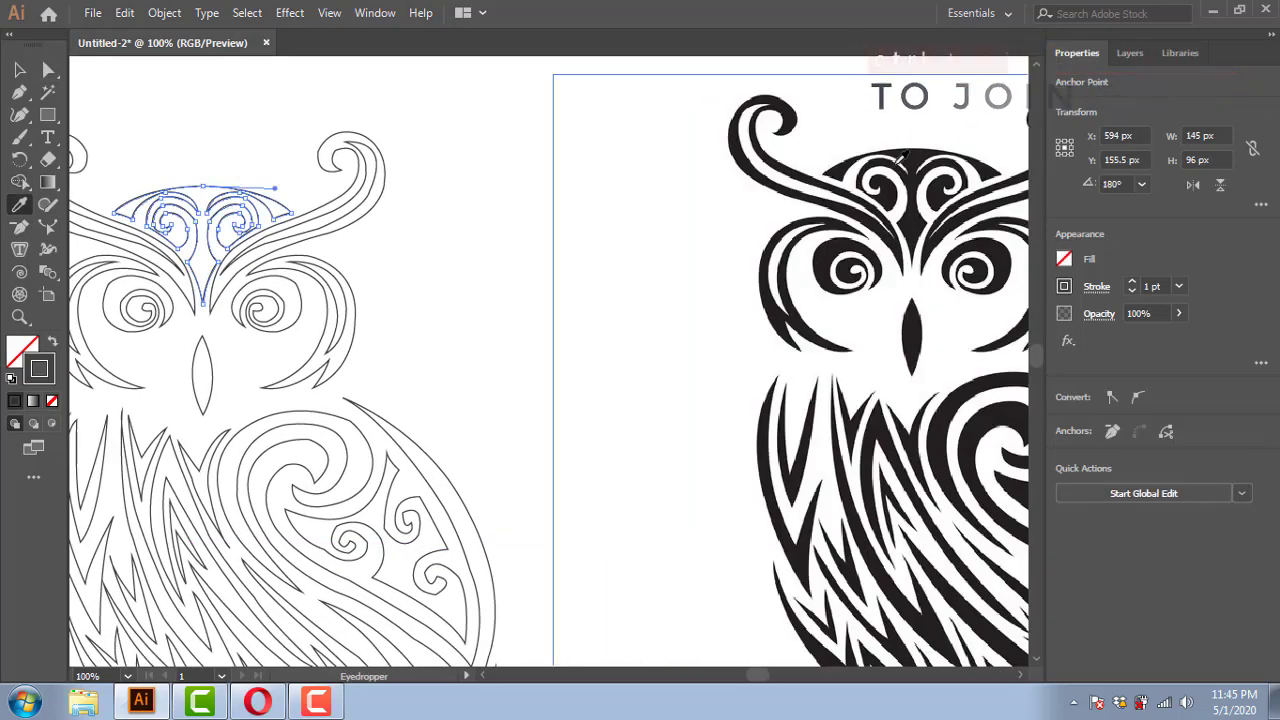
key(shift+x)
key(v)
click(212, 375)
Step: Fill the nose and both eye swirls black using the Eyedropper
key(i)
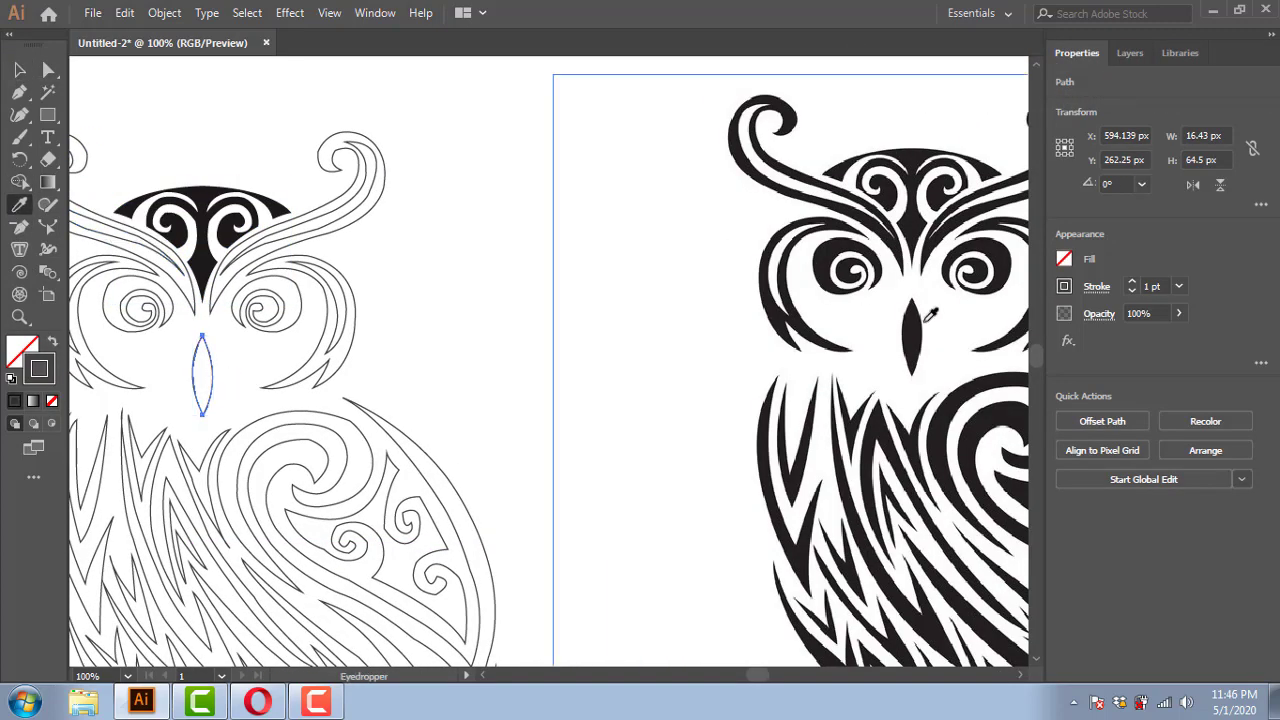
click(918, 325)
key(v)
click(262, 310)
shift+click(128, 332)
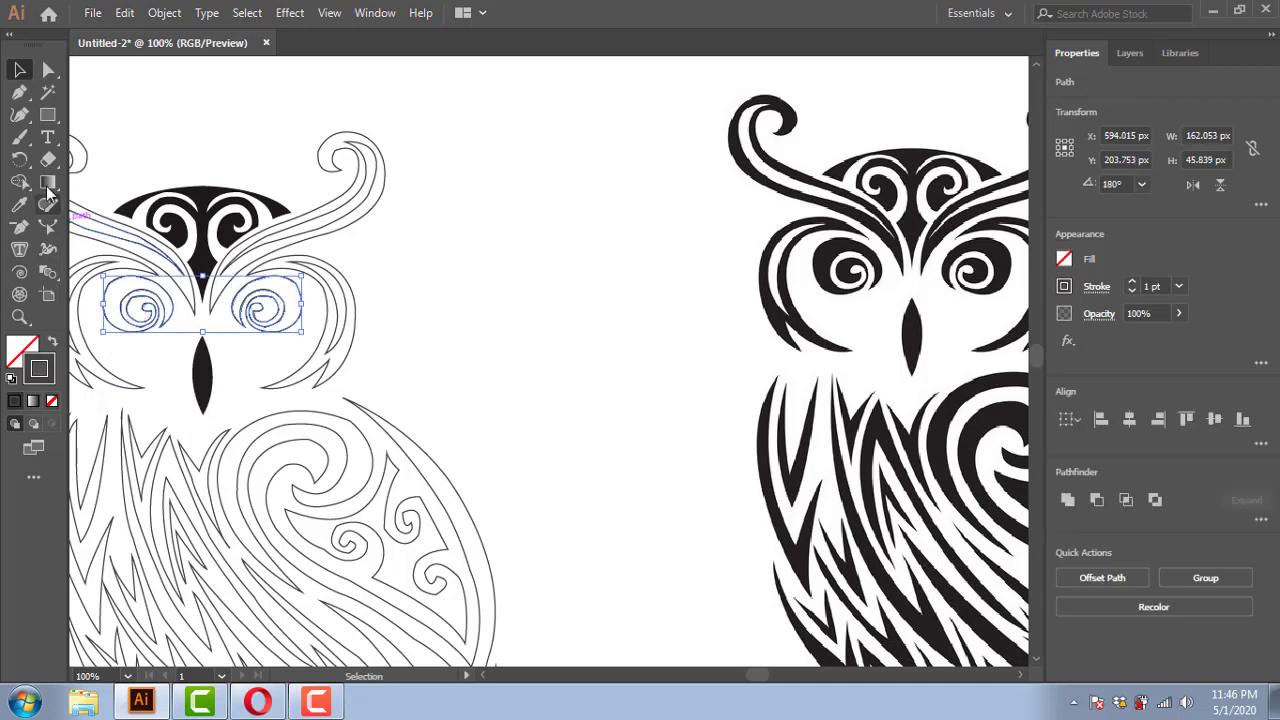
key(i)
click(912, 330)
Step: Fill both ear tufts and both eyebrow bands black
key(v)
click(375, 205)
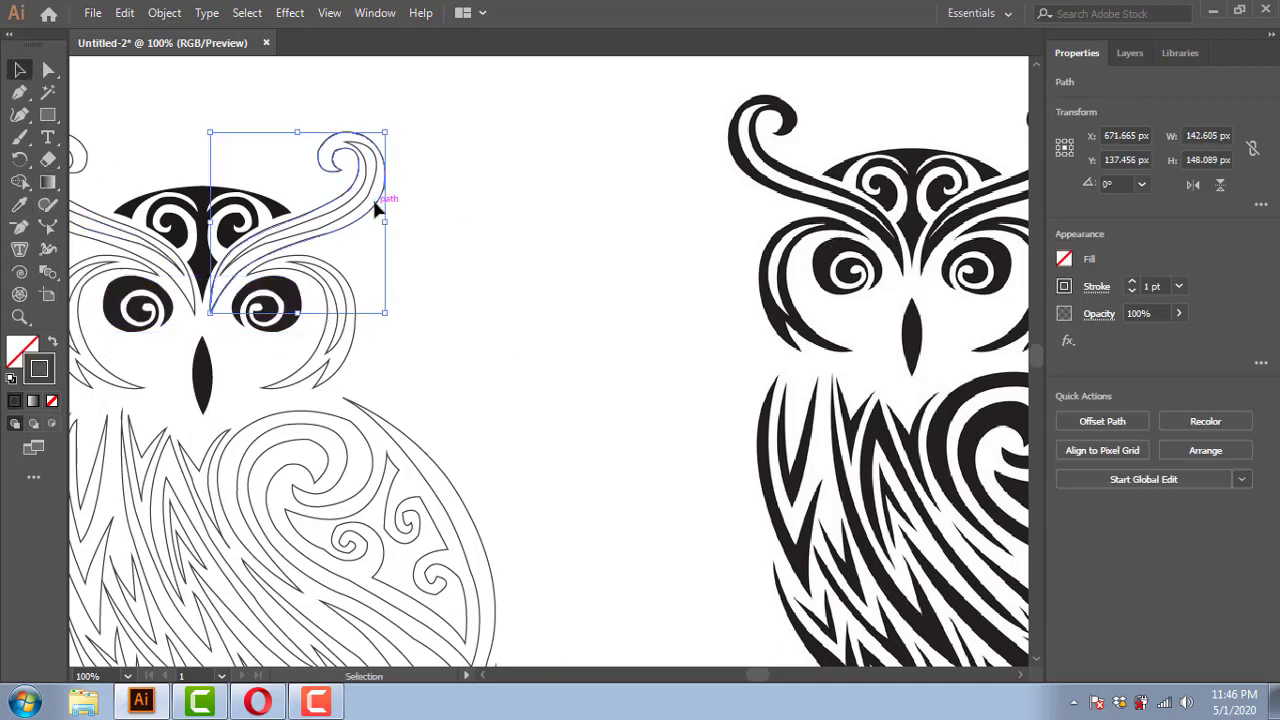
shift+click(83, 163)
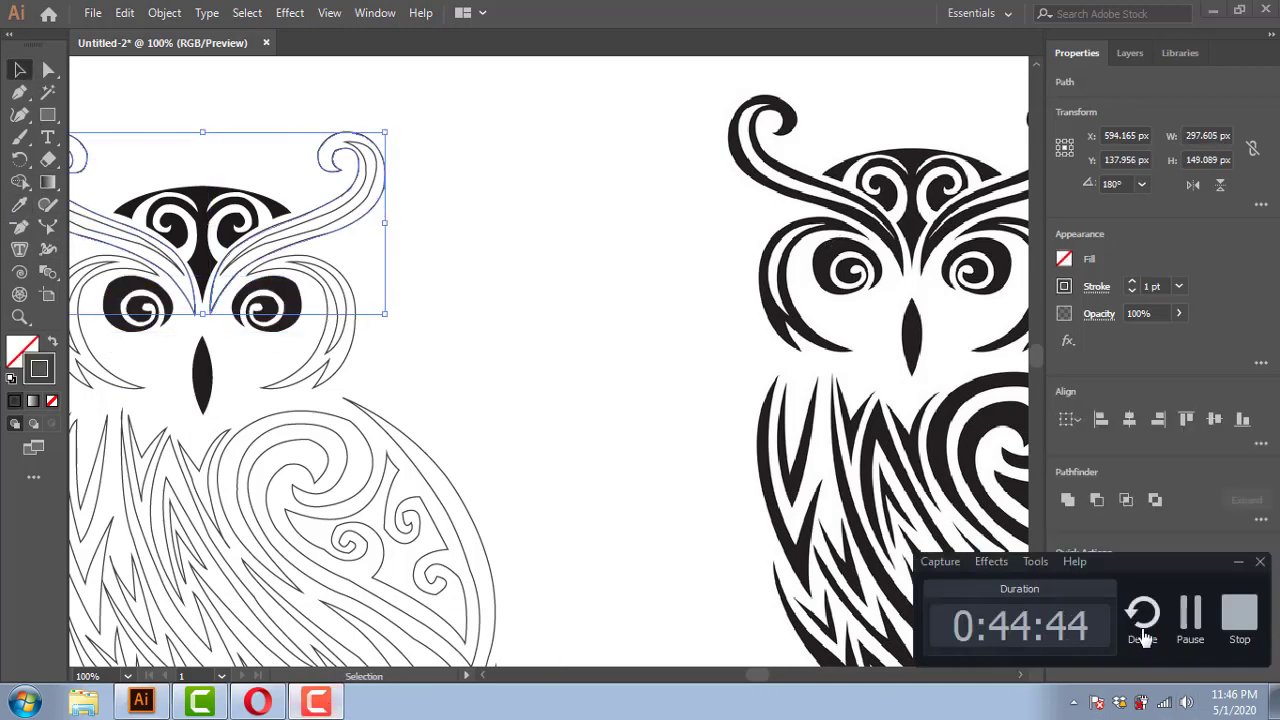
key(i)
click(748, 146)
drag(275, 126, 370, 240)
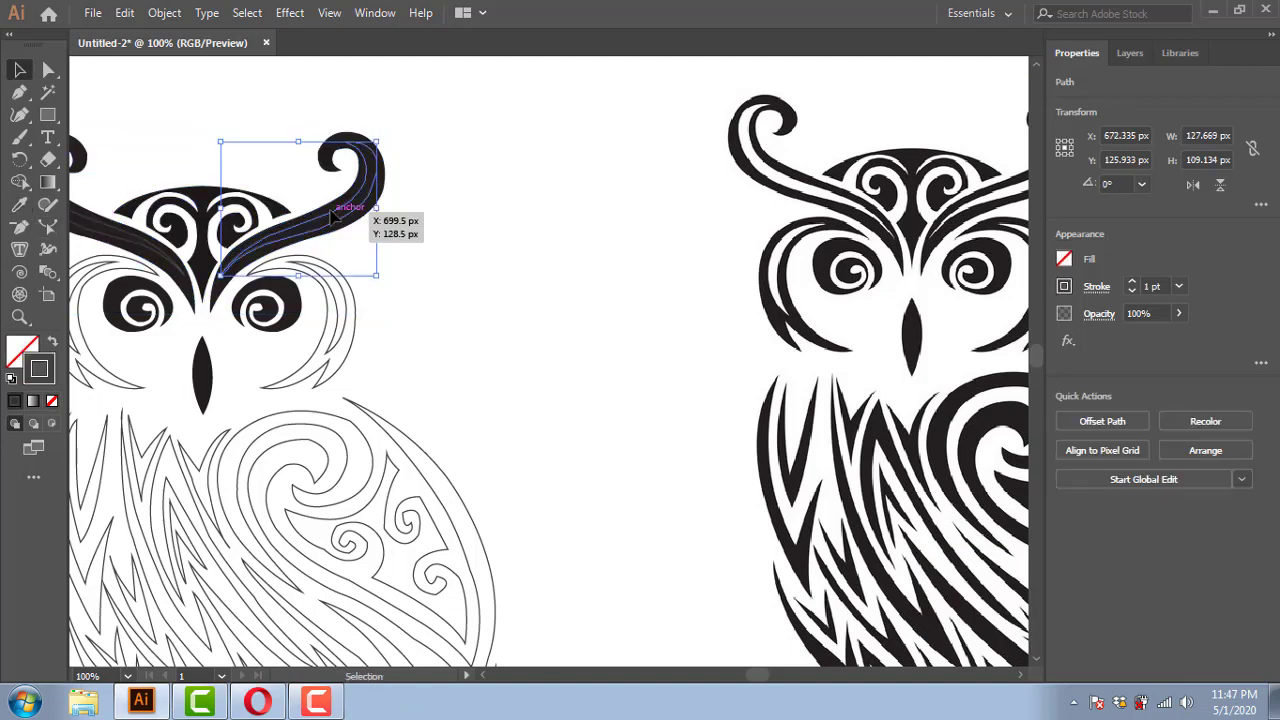
click(19, 204)
click(753, 150)
Step: Fill the face outlines with the reference's black
key(v)
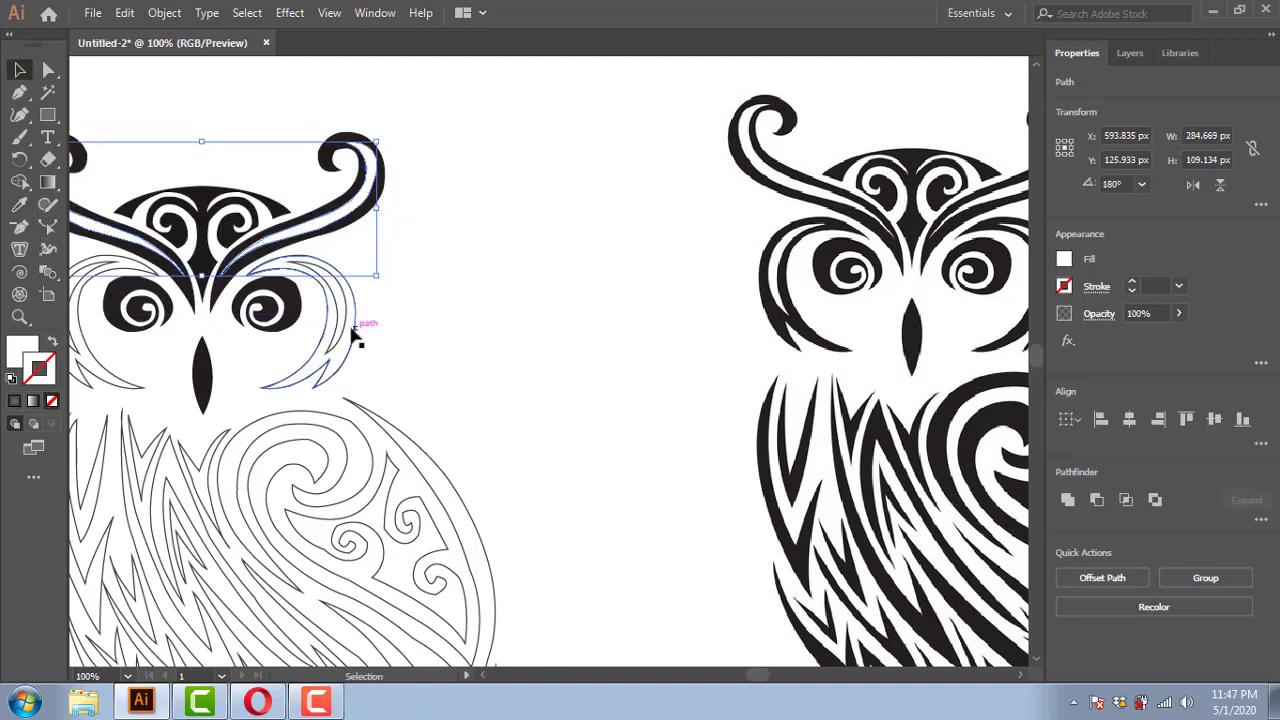
click(106, 380)
click(350, 330)
click(355, 340)
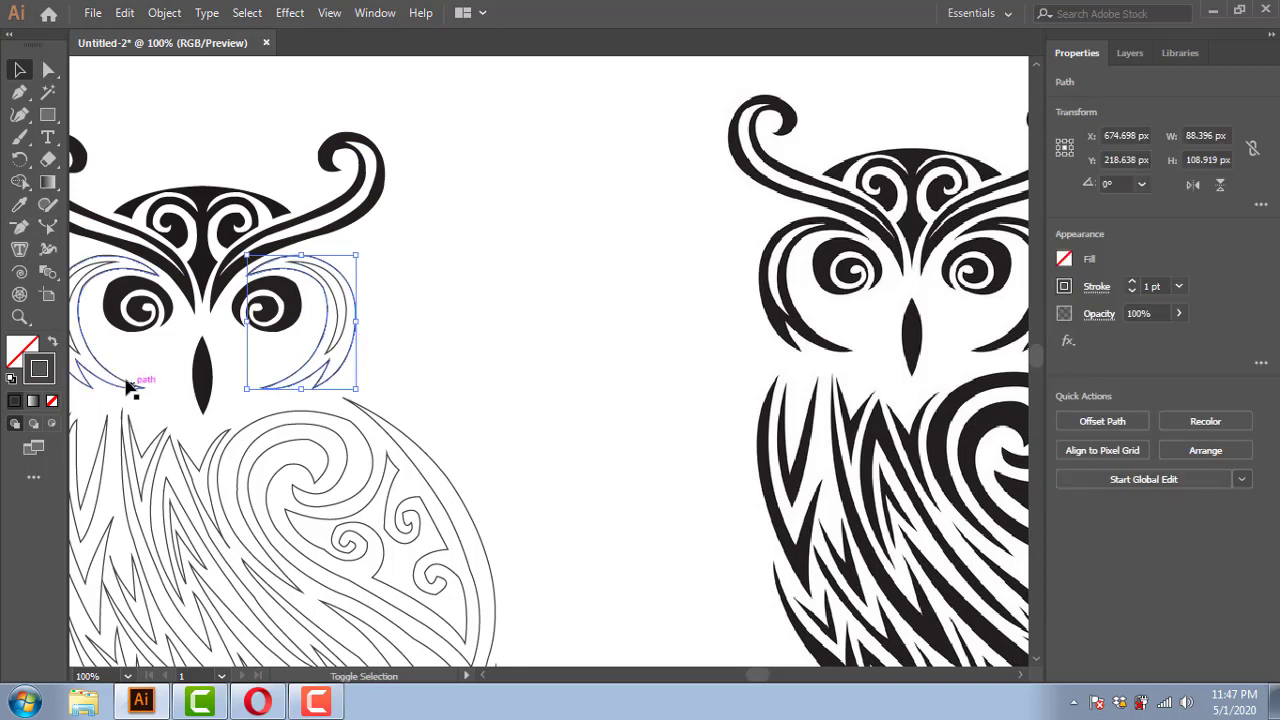
key(i)
click(780, 303)
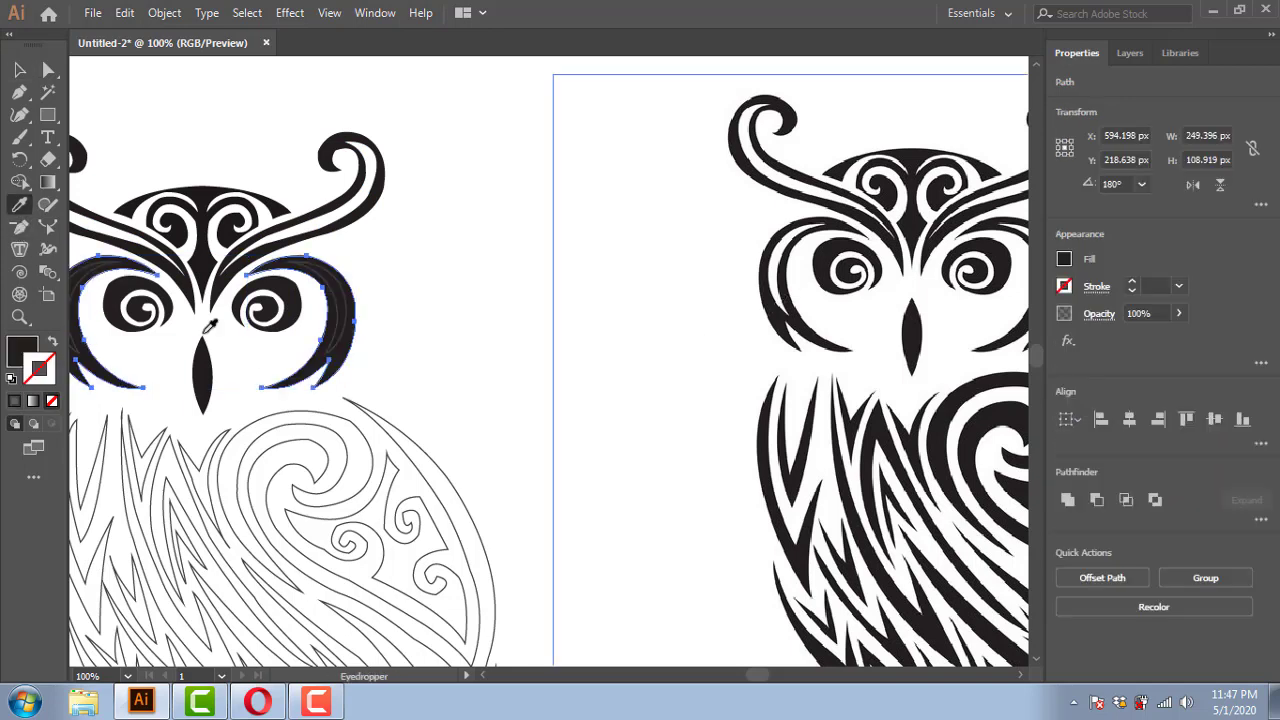
Step: Fill both eye crescents black, then scroll down to the body
key(v)
click(340, 330)
shift+click(95, 283)
key(i)
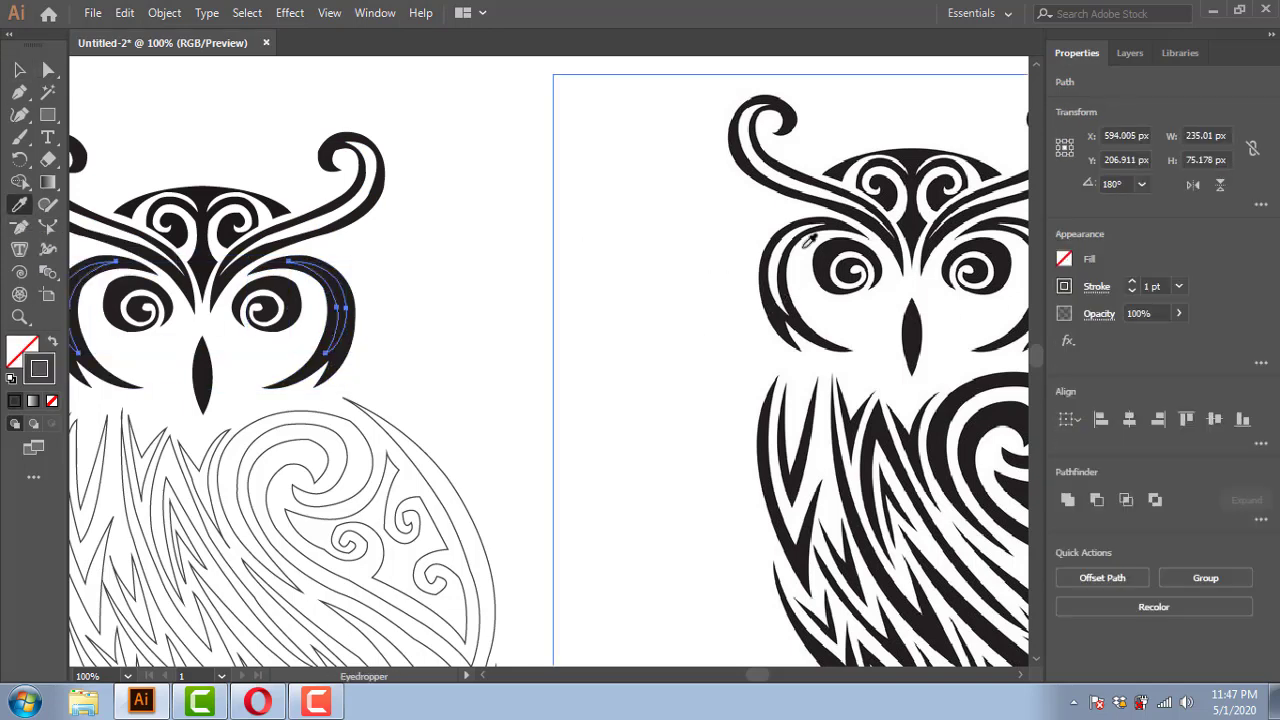
click(723, 286)
scroll(558, 361, left, 3)
scroll(558, 361, down, 1)
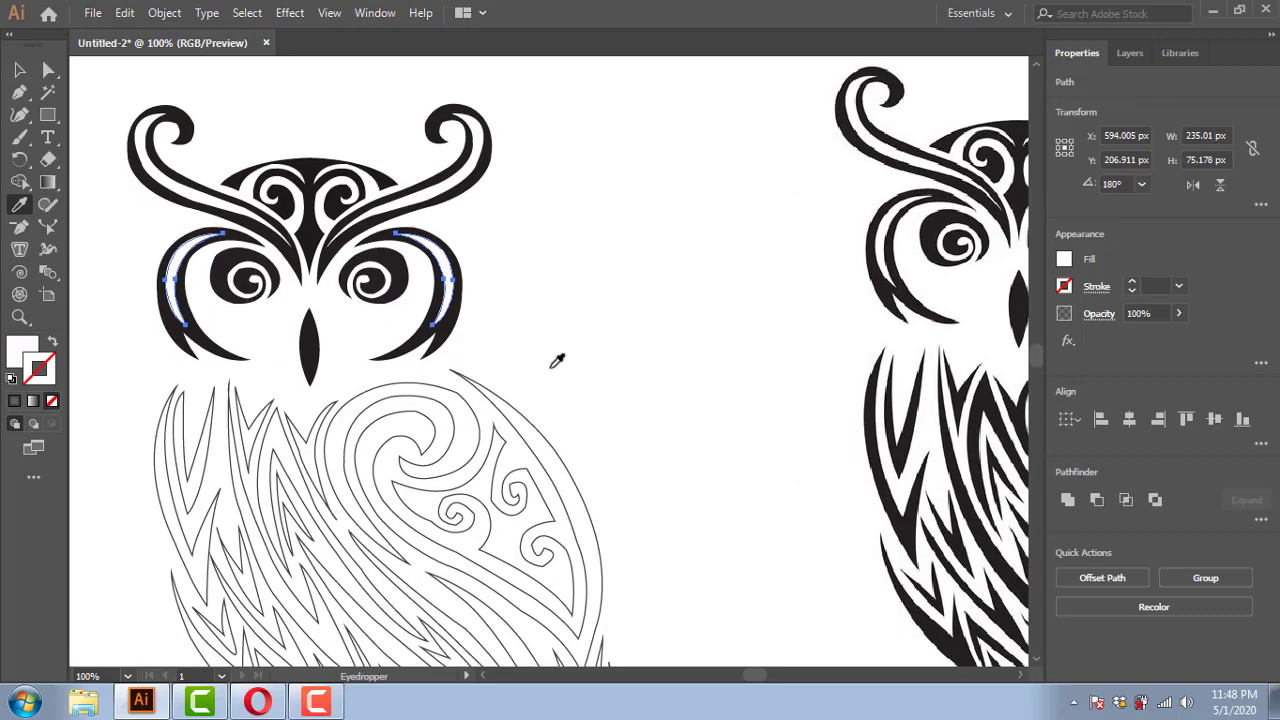
scroll(557, 361, down, 1)
scroll(423, 452, down, 1)
scroll(523, 186, up, 2)
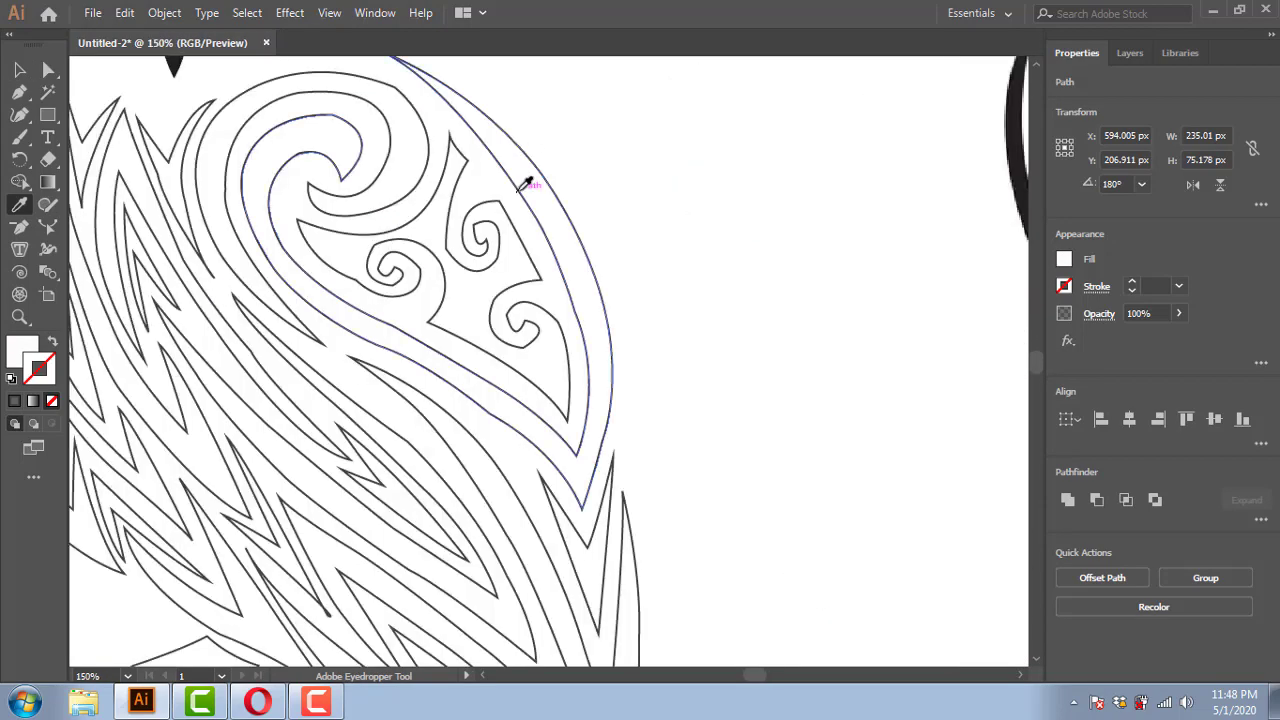
scroll(404, 262, down, 2)
Step: Fill the lower wing, upper wing and left wing paths black
key(v)
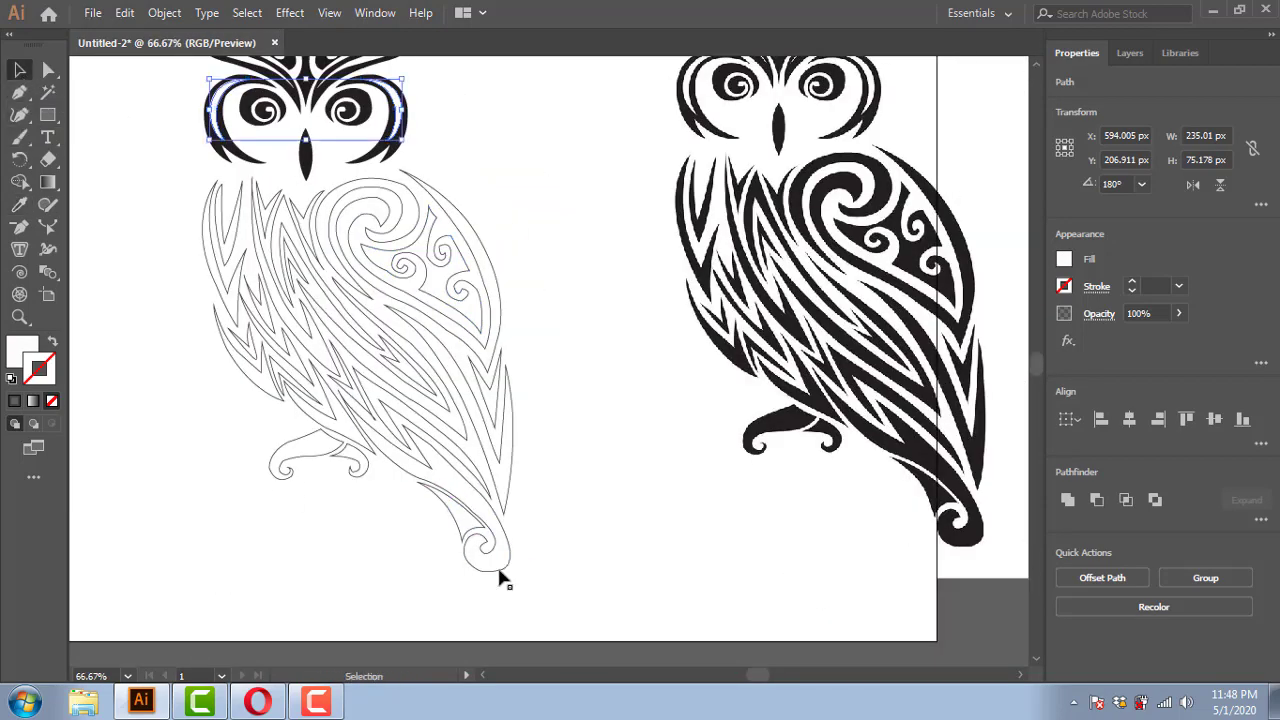
click(500, 578)
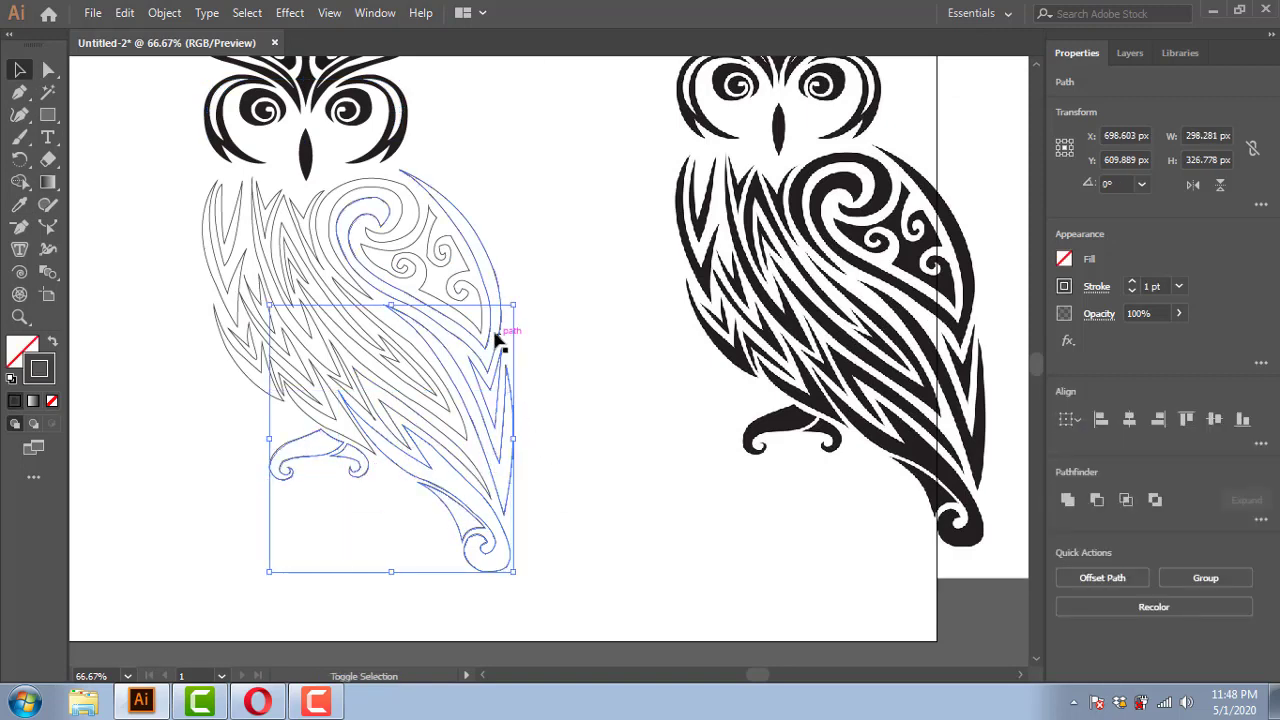
shift+click(481, 297)
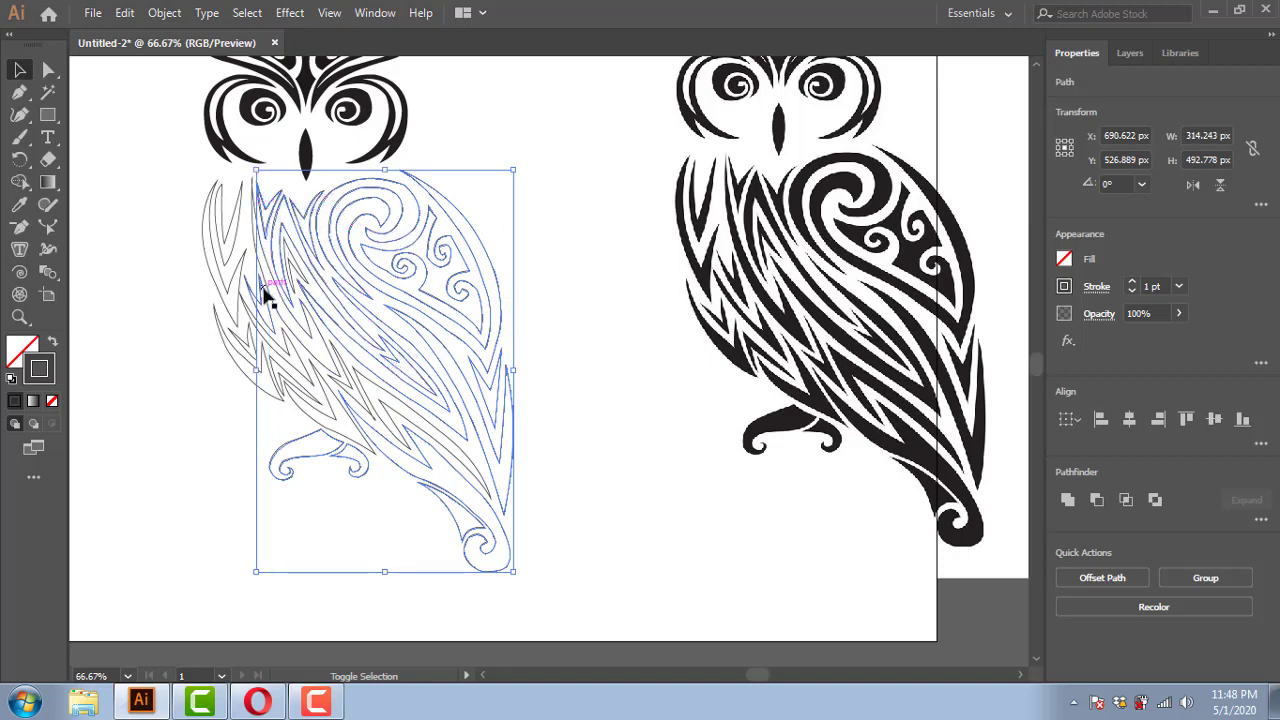
shift+click(229, 243)
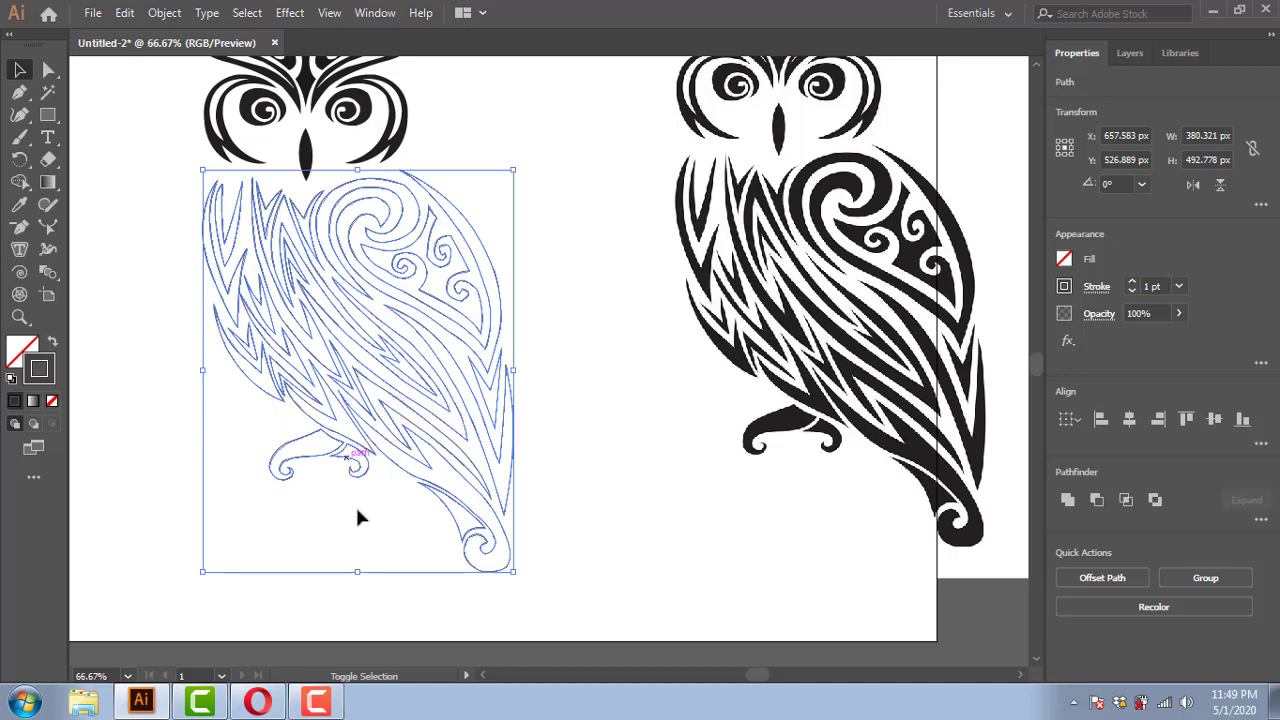
key(shift+x)
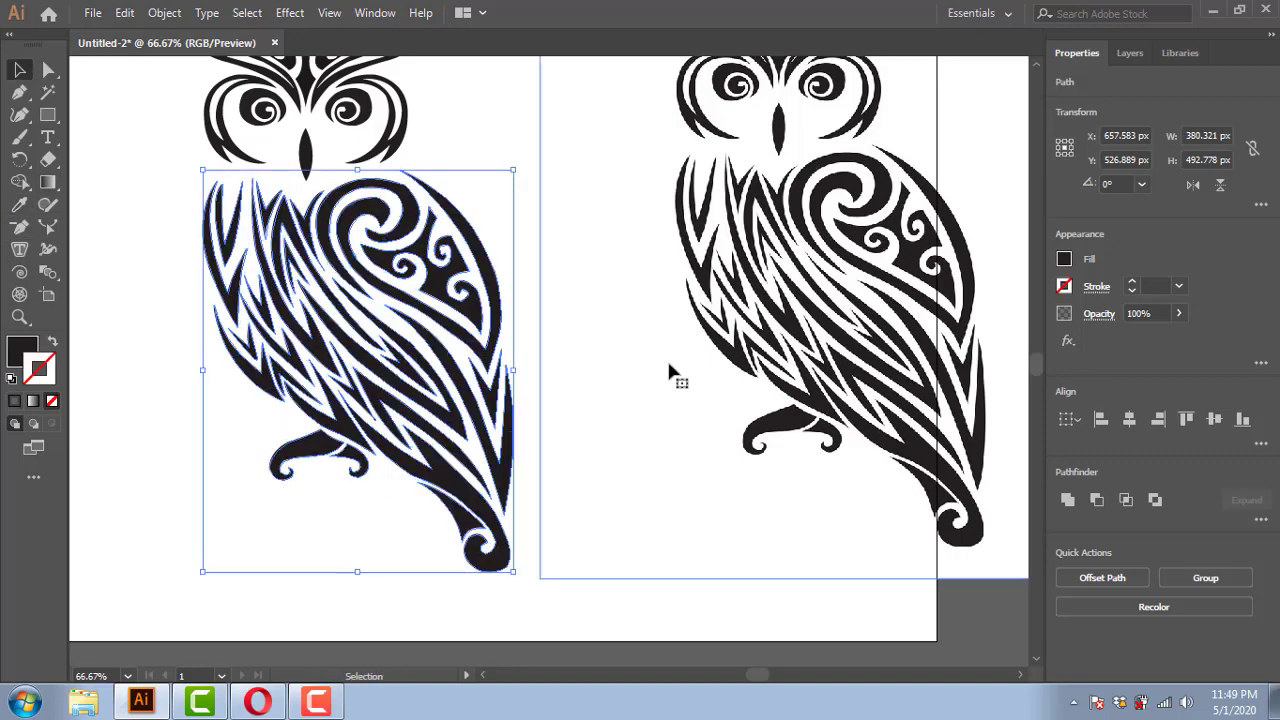
Step: Delete the reference image, center the traced owl and group its paths
click(668, 370)
key(ctrl+minus)
key(Delete)
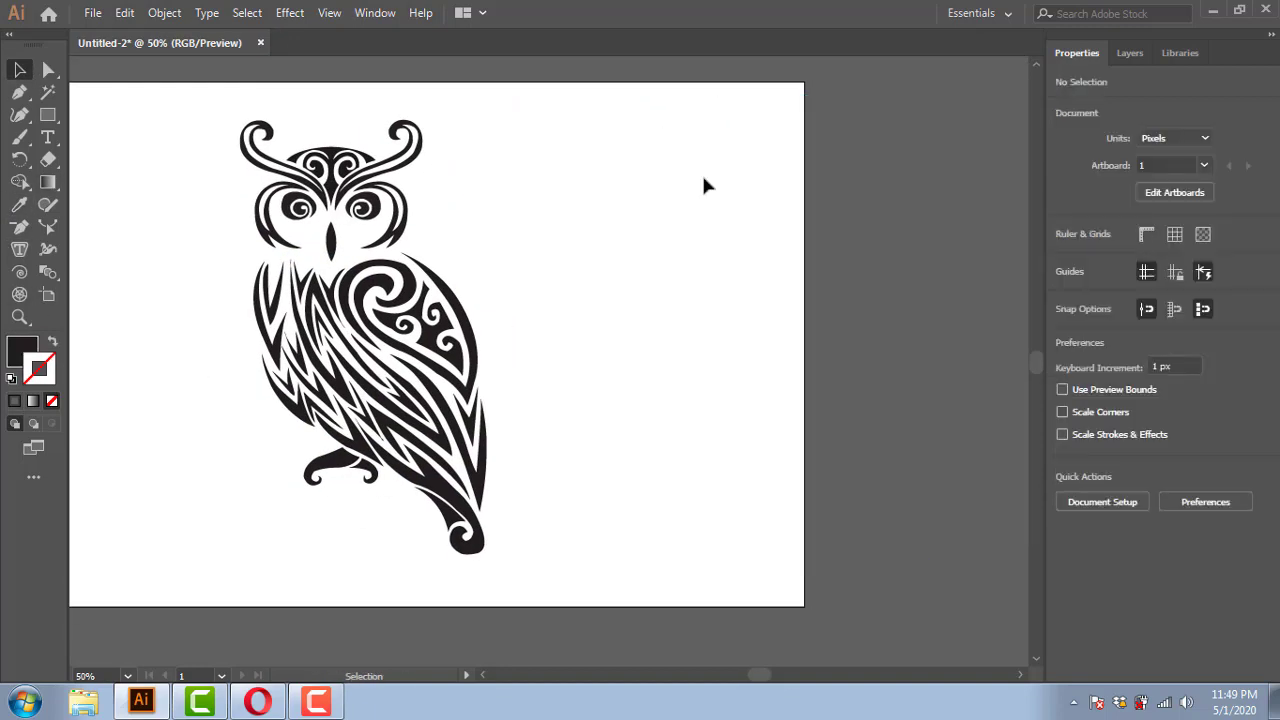
drag(258, 165, 737, 612)
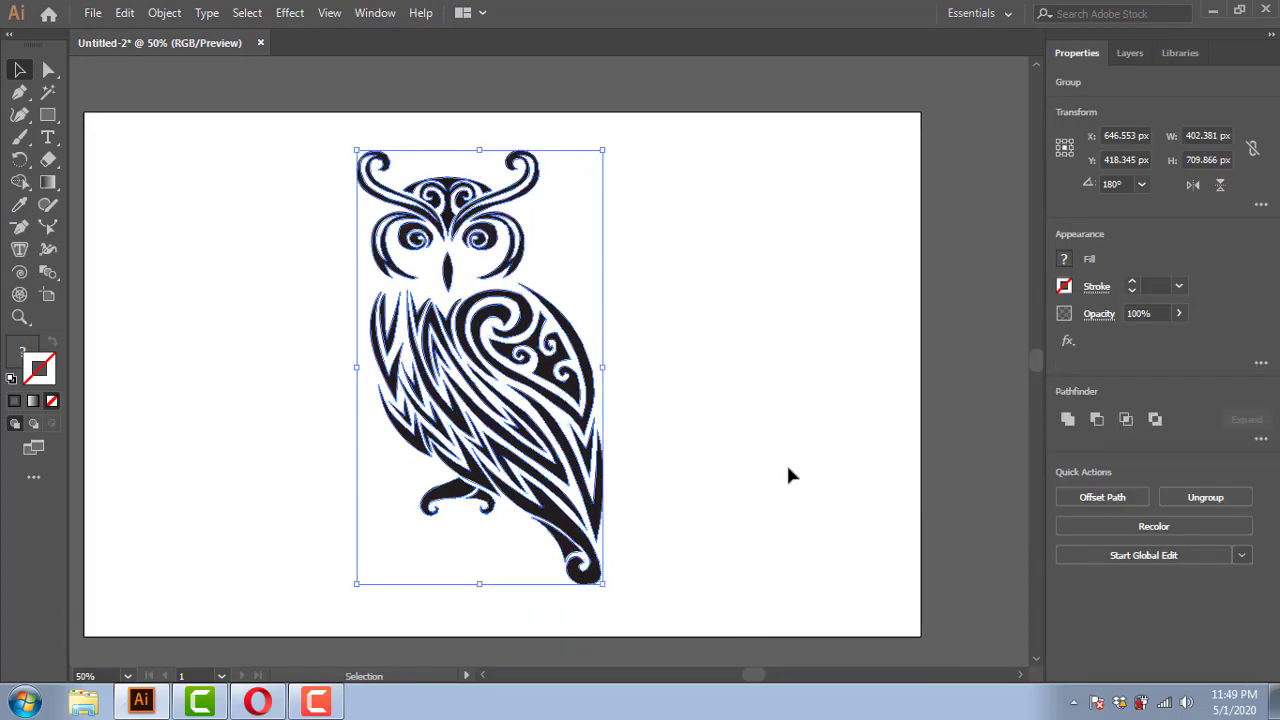
key(shift+Right)
key(shift+Right)
key(shift+Right)
Step: Deselect the finished black owl and let the outro animation play
click(880, 314)
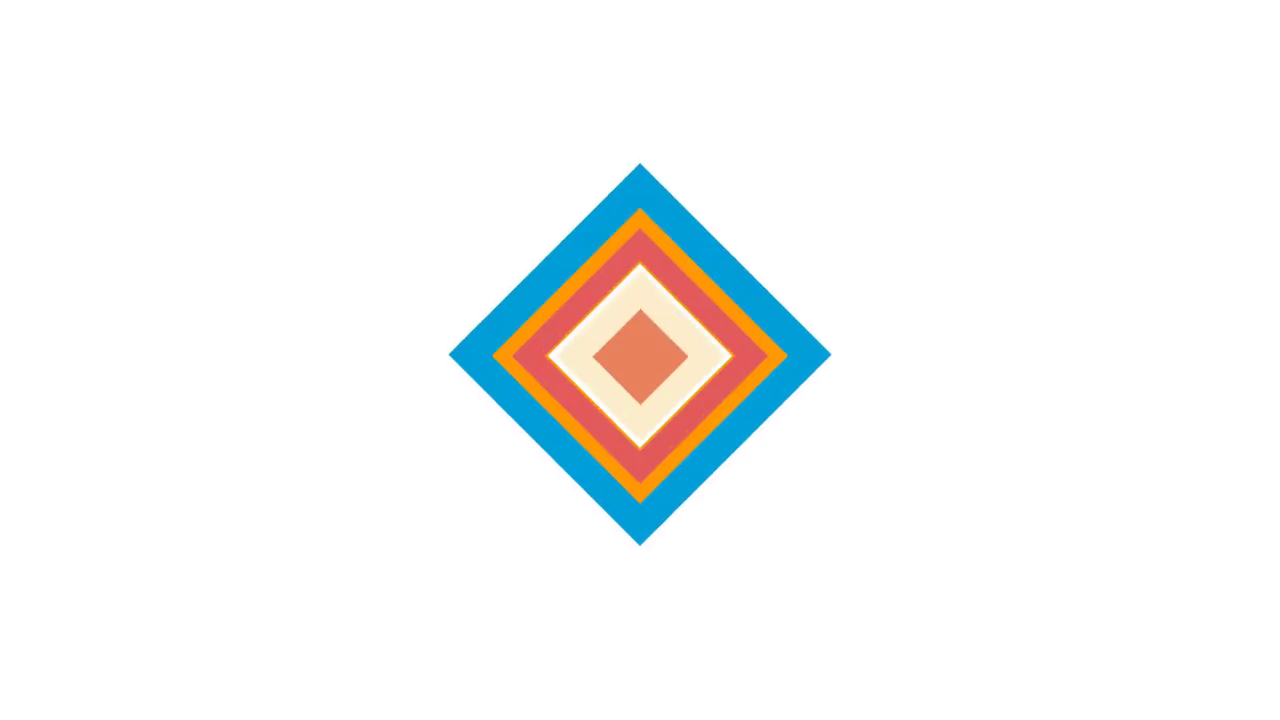